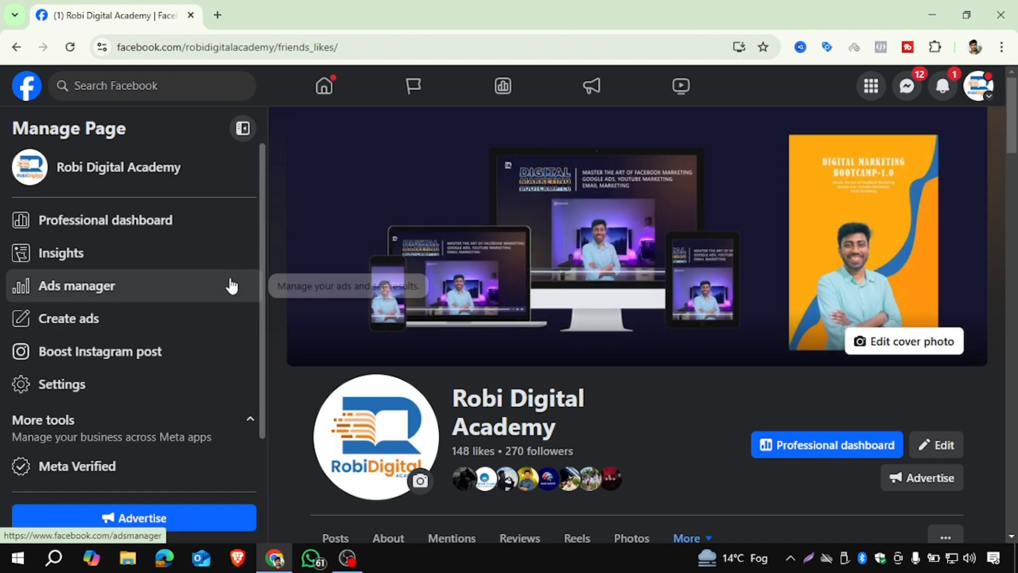
Open Meta Business Suite from the Robi Digital Academy page and launch Ads Manager from its full tool list.
{"action": "scroll", "coordinate": [230, 267], "scroll_direction": "down", "scroll_amount": 1}
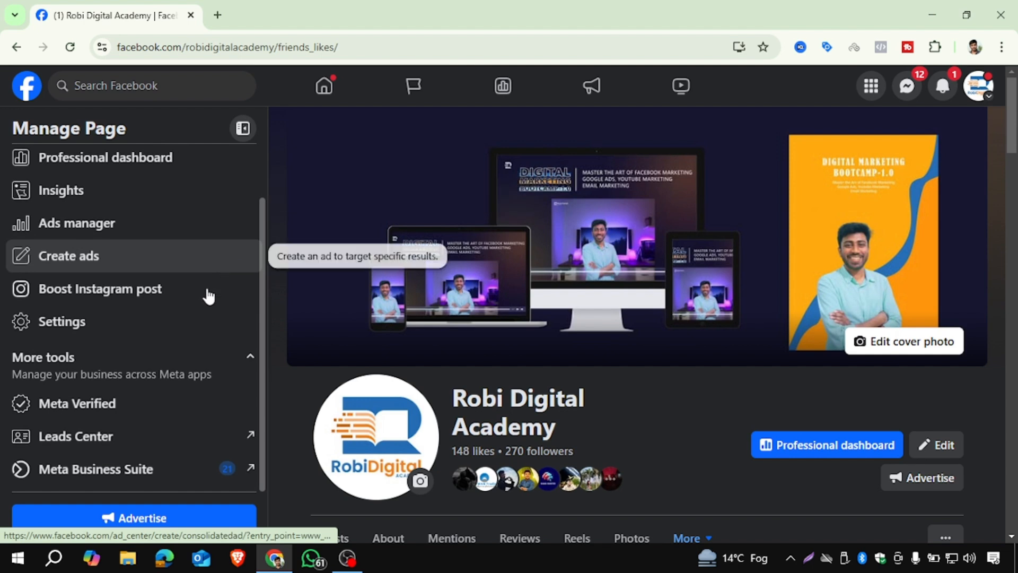
{"action": "left_click", "coordinate": [87, 475]}
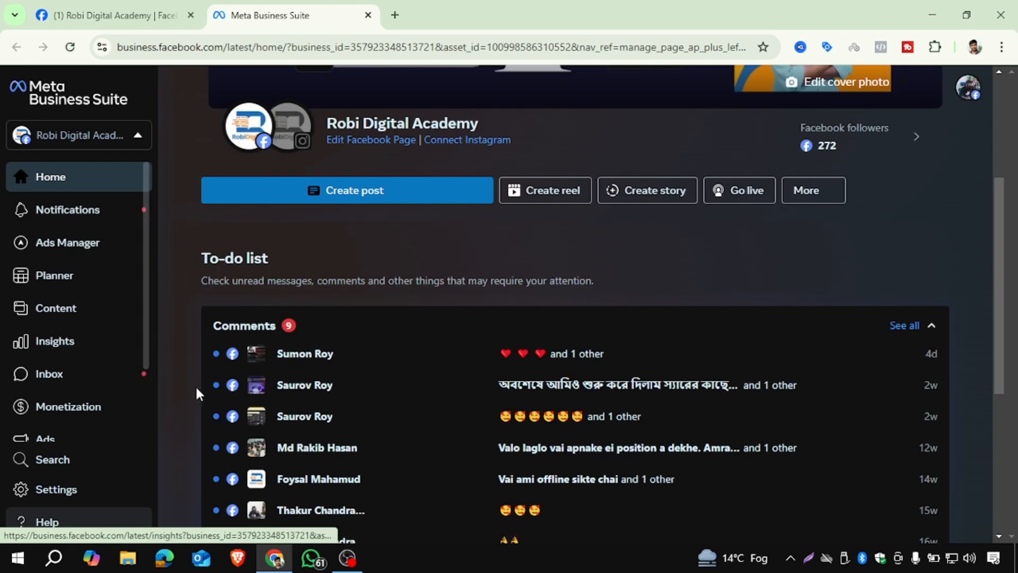
{"action": "scroll", "coordinate": [86, 311], "scroll_direction": "down", "scroll_amount": 2}
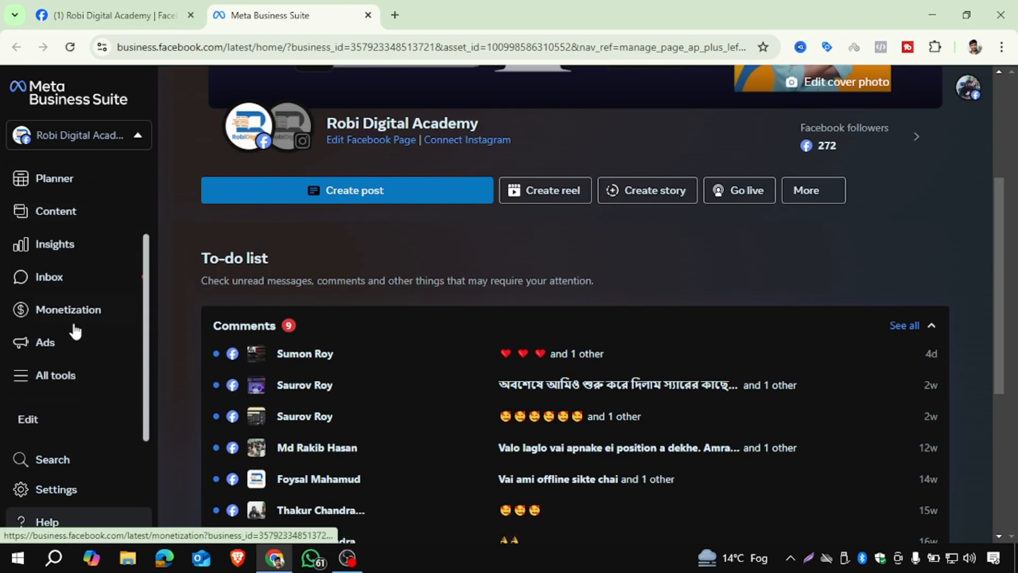
{"action": "left_click", "coordinate": [17, 380]}
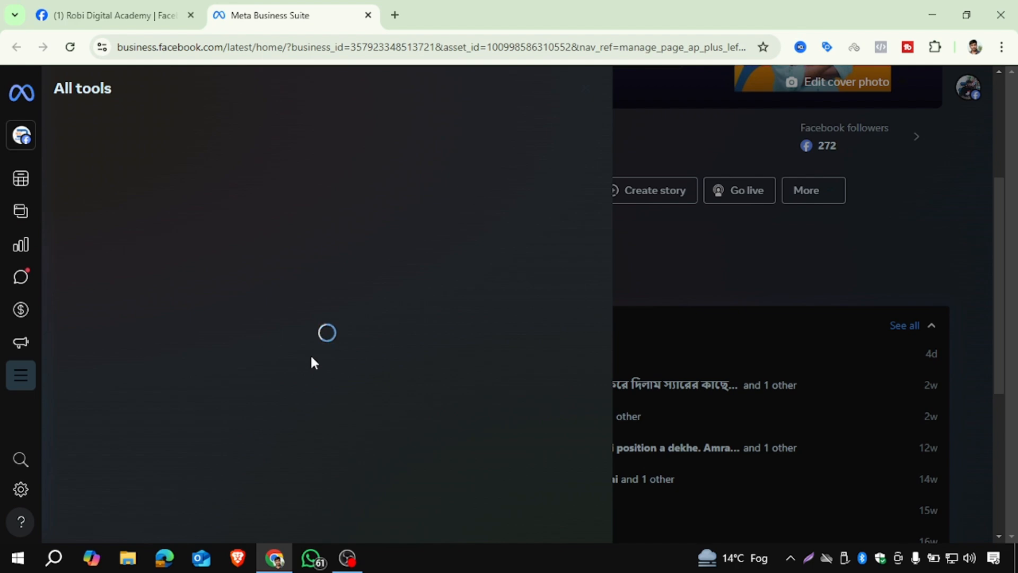
{"action": "scroll", "coordinate": [286, 352], "scroll_direction": "down", "scroll_amount": 5}
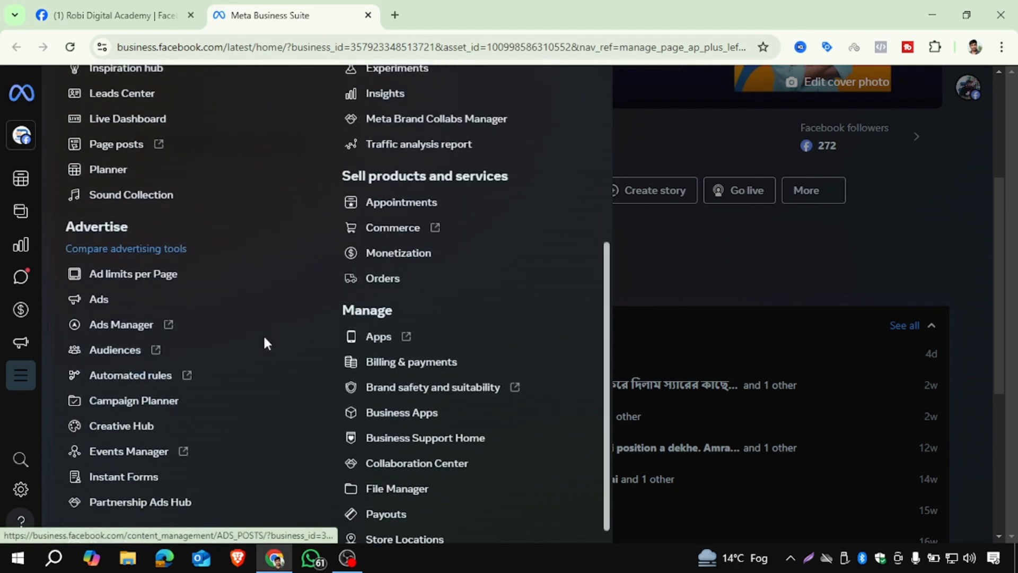
{"action": "left_click", "coordinate": [117, 321]}
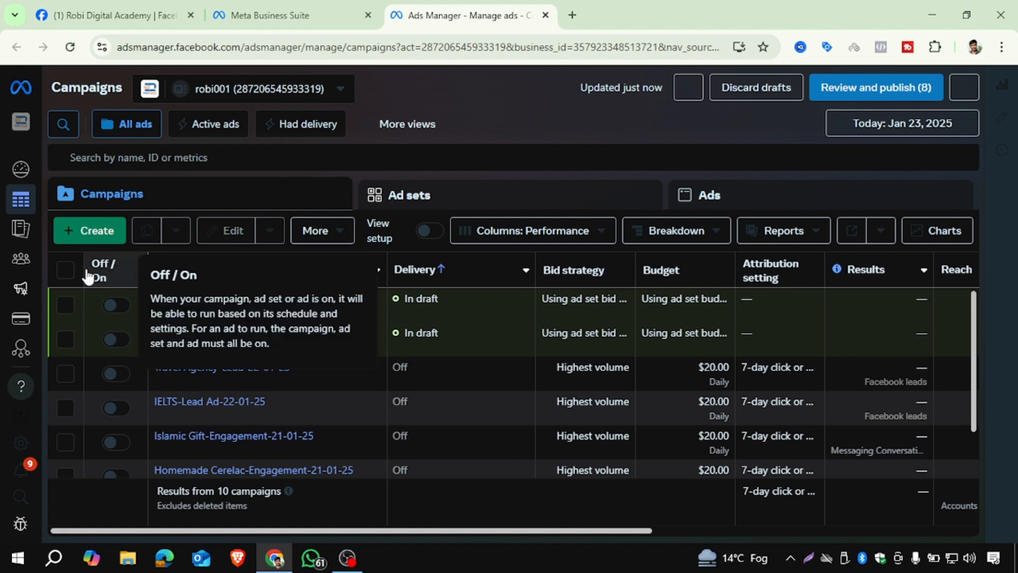
Start creating a new campaign and choose App promotion as its objective.
{"action": "left_click", "coordinate": [87, 231]}
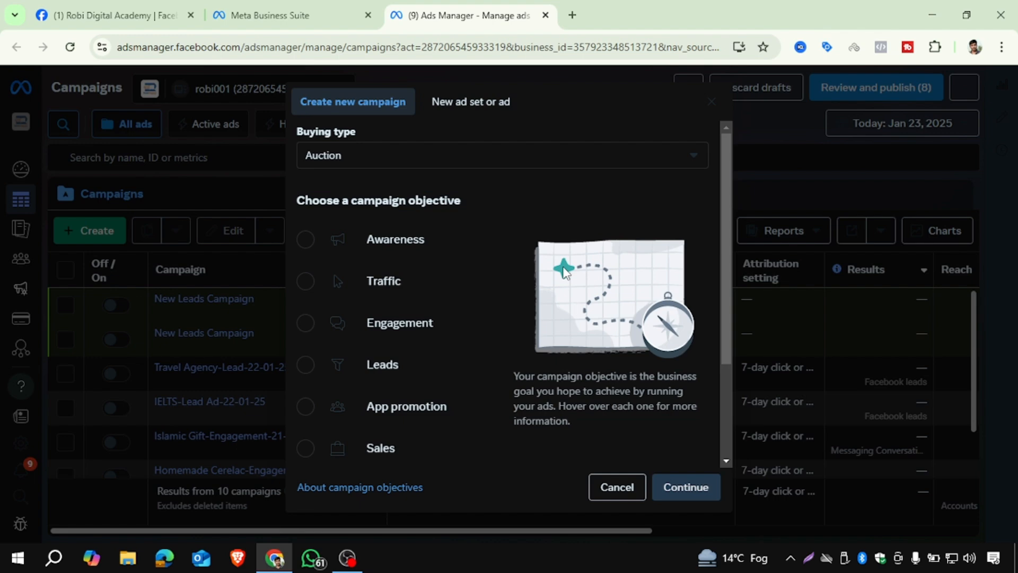
{"action": "mouse_move", "coordinate": [429, 363]}
{"action": "scroll", "coordinate": [430, 364], "scroll_direction": "down", "scroll_amount": 2}
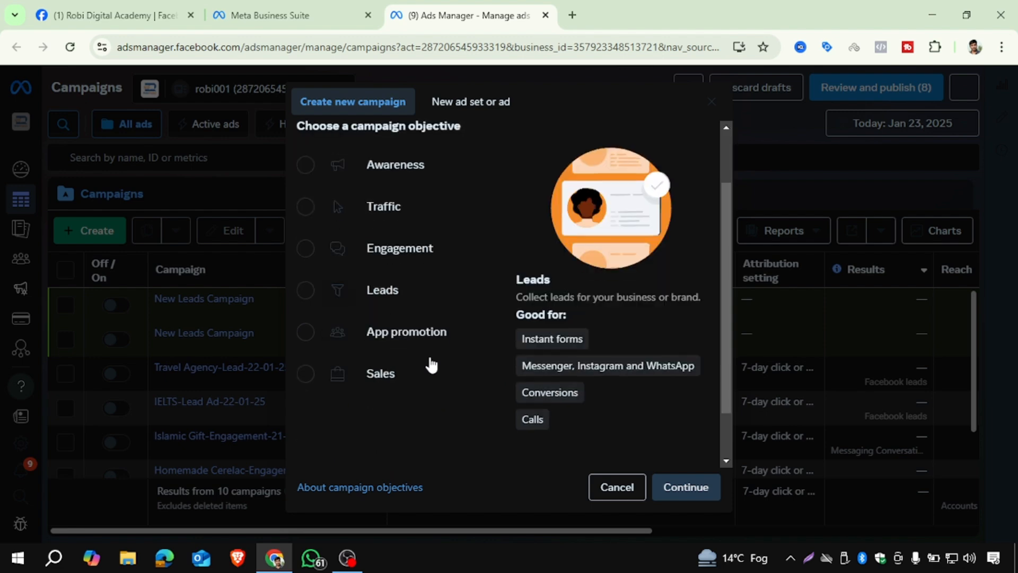
{"action": "left_click", "coordinate": [306, 332]}
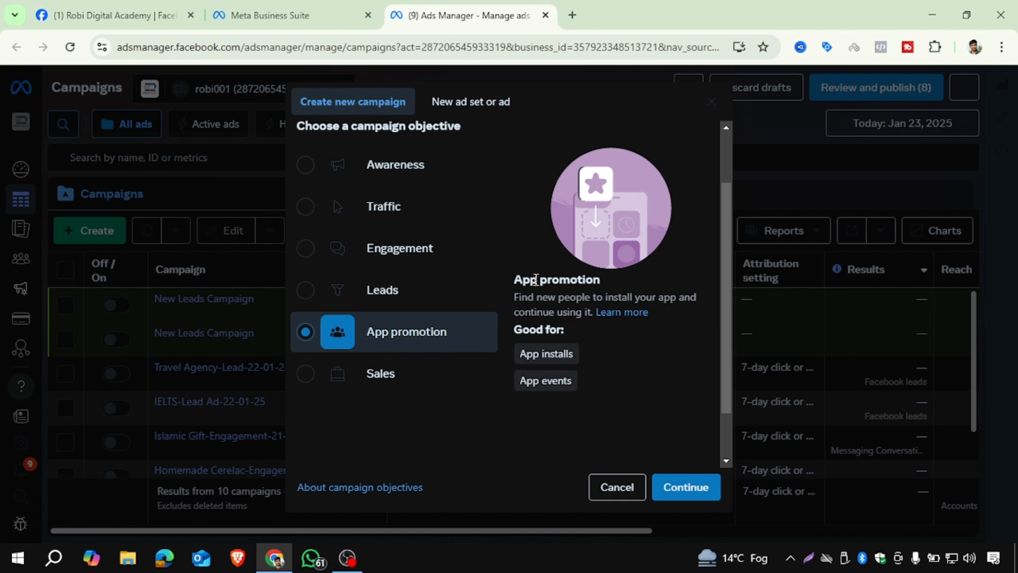
Open bdshop.com in a new browser tab and look over its homepage and department categories.
{"action": "left_click", "coordinate": [572, 15]}
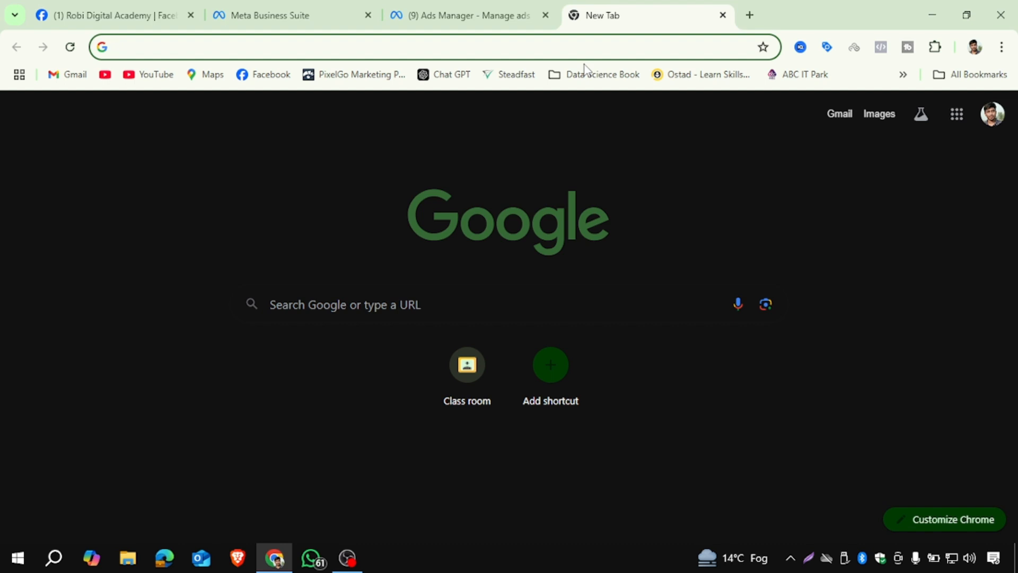
{"action": "type", "text": "bdshop.com"}
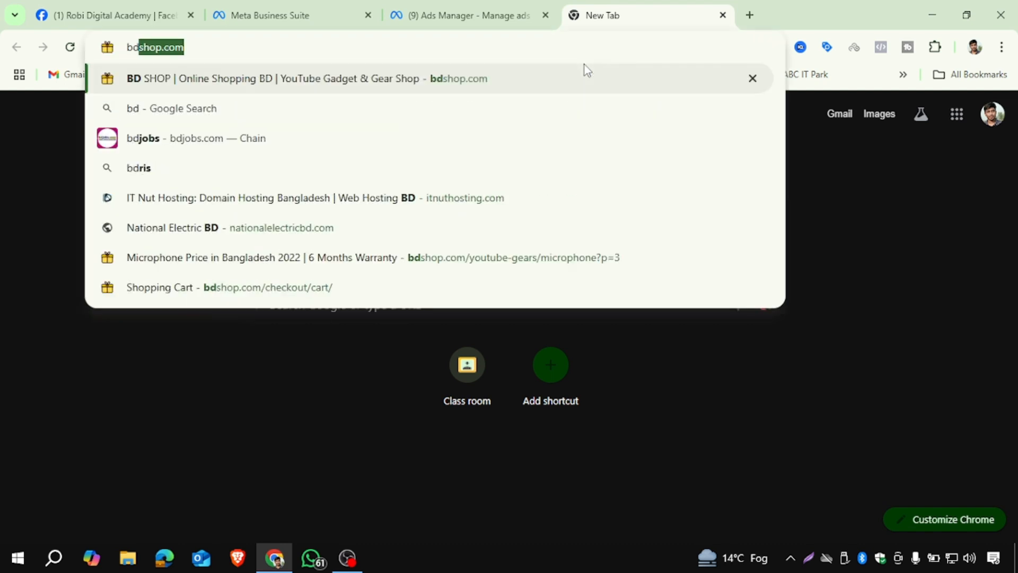
{"action": "key", "text": "Return"}
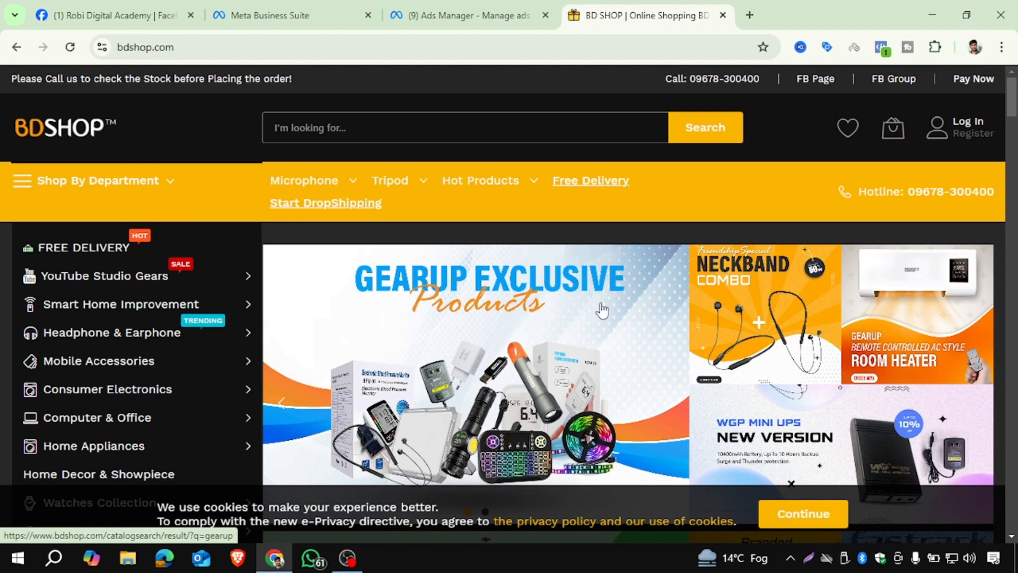
{"action": "scroll", "coordinate": [602, 310], "scroll_direction": "down", "scroll_amount": 7}
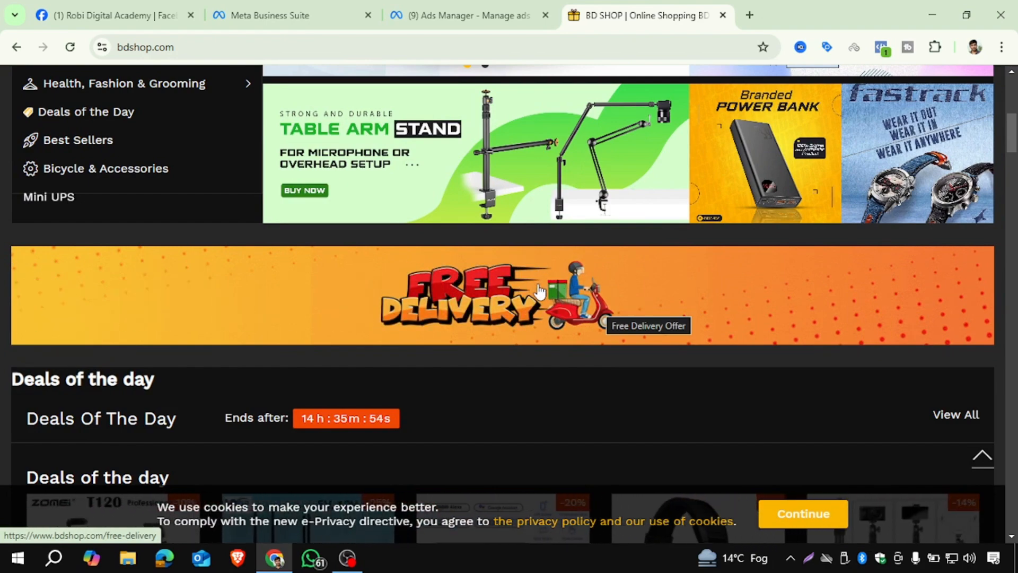
{"action": "scroll", "coordinate": [540, 289], "scroll_direction": "up", "scroll_amount": 8}
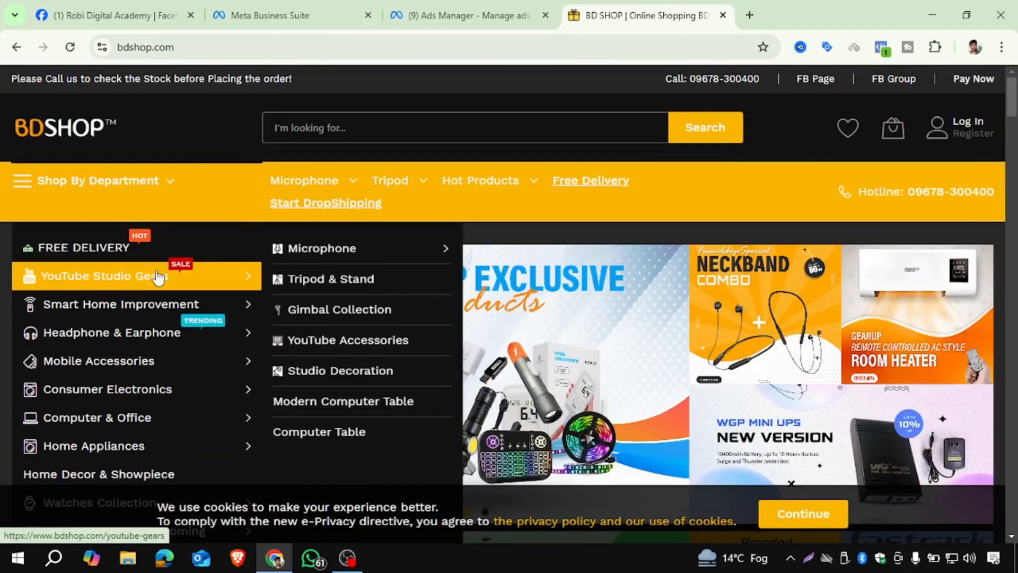
{"action": "mouse_move", "coordinate": [163, 316]}
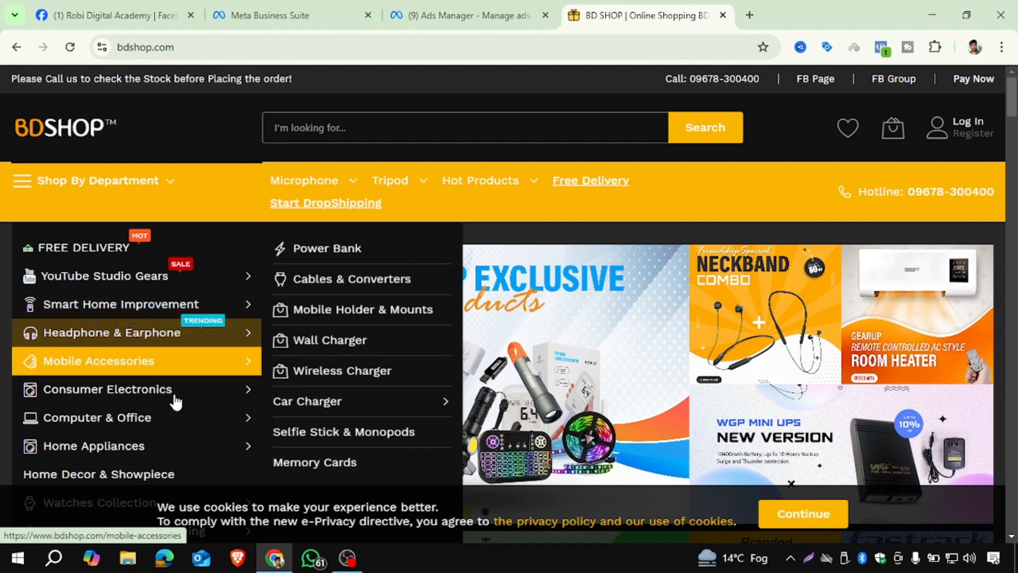
{"action": "mouse_move", "coordinate": [204, 448]}
{"action": "mouse_move", "coordinate": [204, 291]}
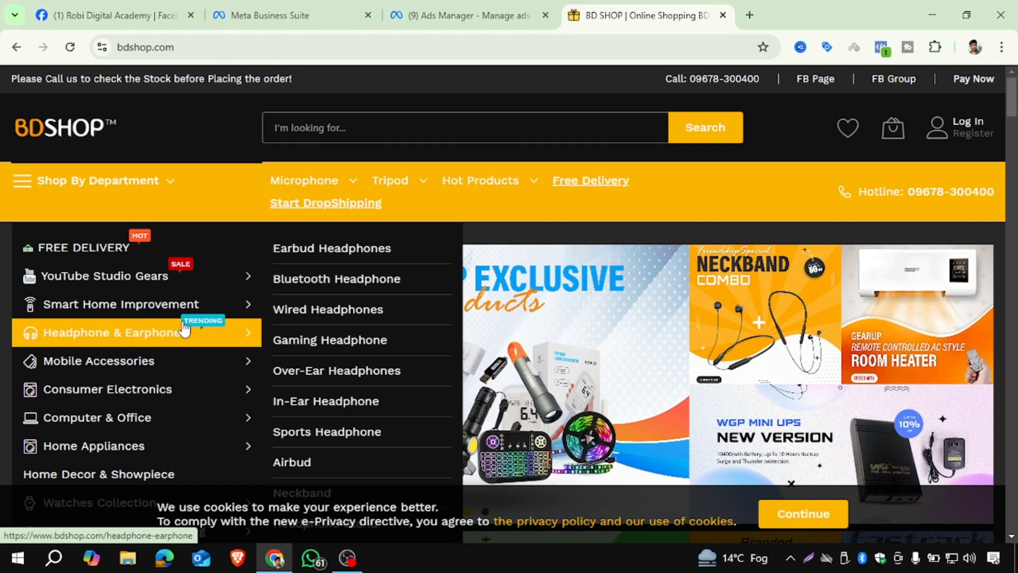
Open the Microphone category under YouTube Studio Gears on BD Shop and look through its product listing.
{"action": "left_click", "coordinate": [460, 14]}
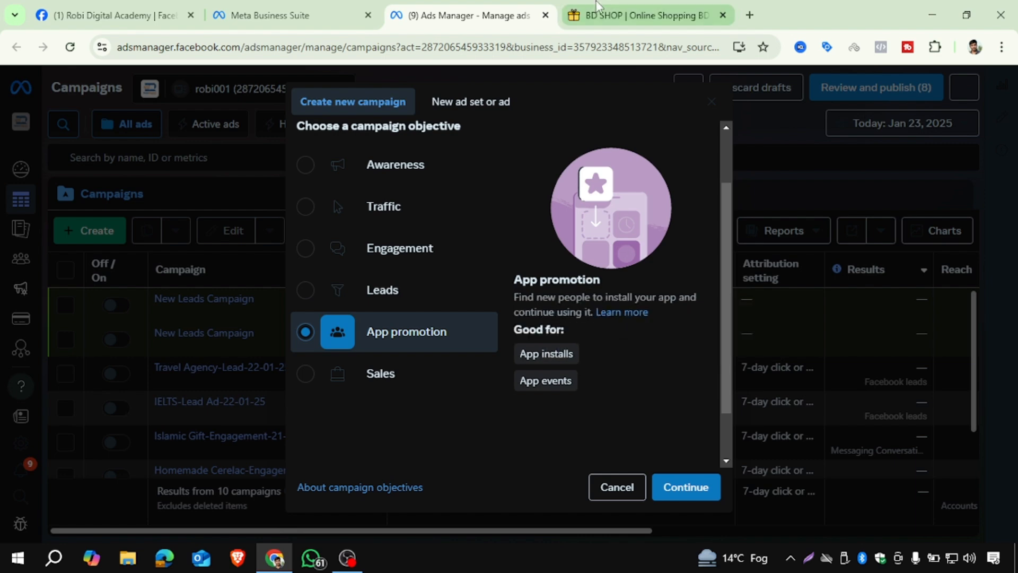
{"action": "left_click", "coordinate": [598, 15]}
{"action": "mouse_move", "coordinate": [150, 299]}
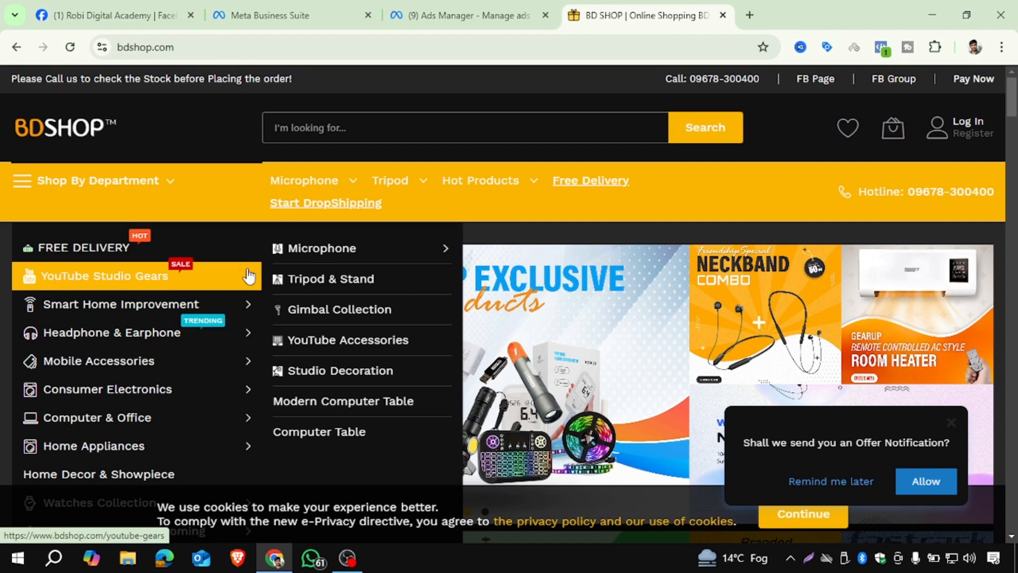
{"action": "left_click", "coordinate": [314, 256]}
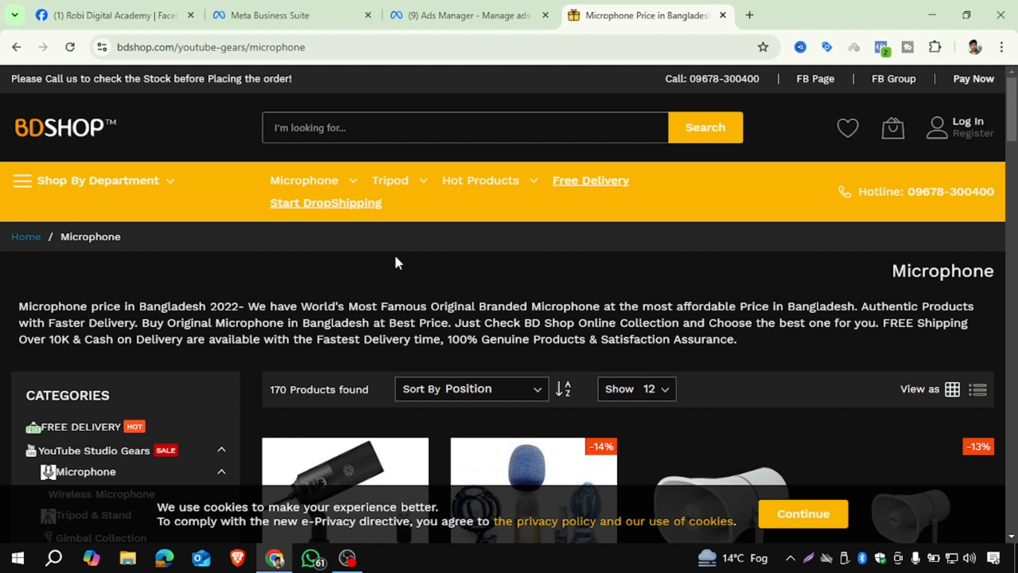
{"action": "scroll", "coordinate": [398, 262], "scroll_direction": "down", "scroll_amount": 4}
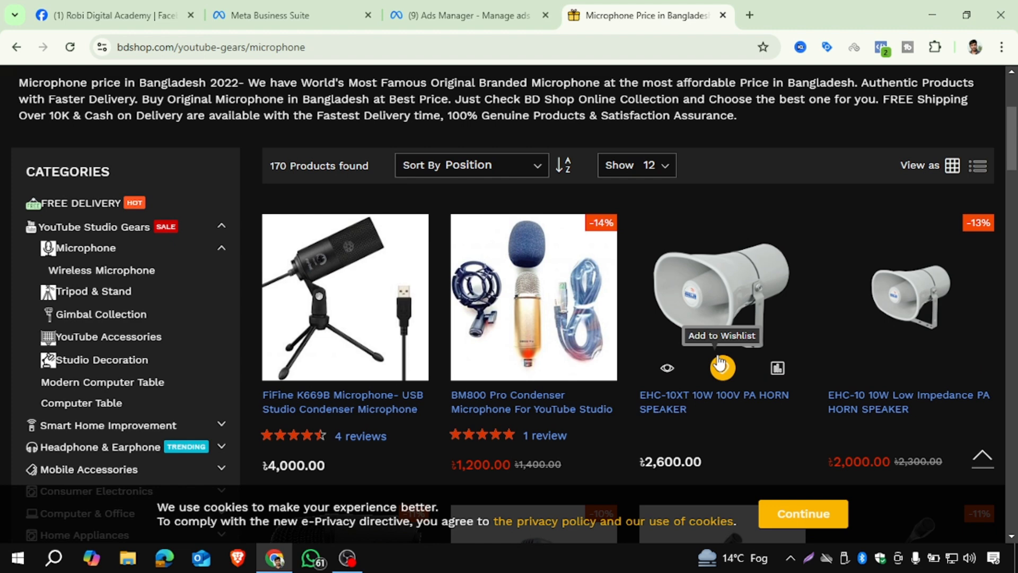
{"action": "left_click", "coordinate": [259, 15]}
{"action": "left_click", "coordinate": [467, 15]}
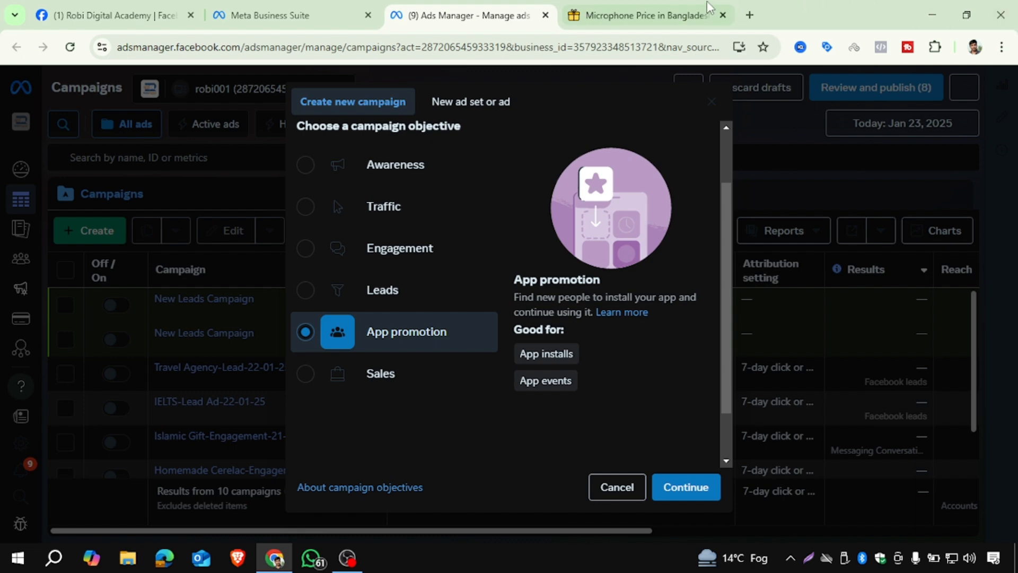
{"action": "left_click", "coordinate": [644, 15]}
{"action": "scroll", "coordinate": [670, 387], "scroll_direction": "down", "scroll_amount": 4}
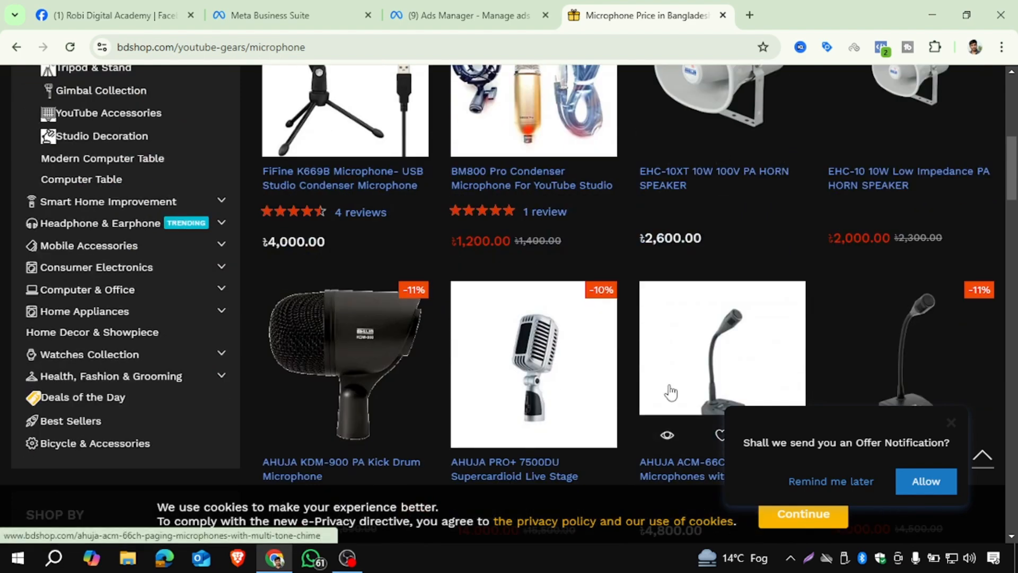
{"action": "scroll", "coordinate": [669, 382], "scroll_direction": "up", "scroll_amount": 6}
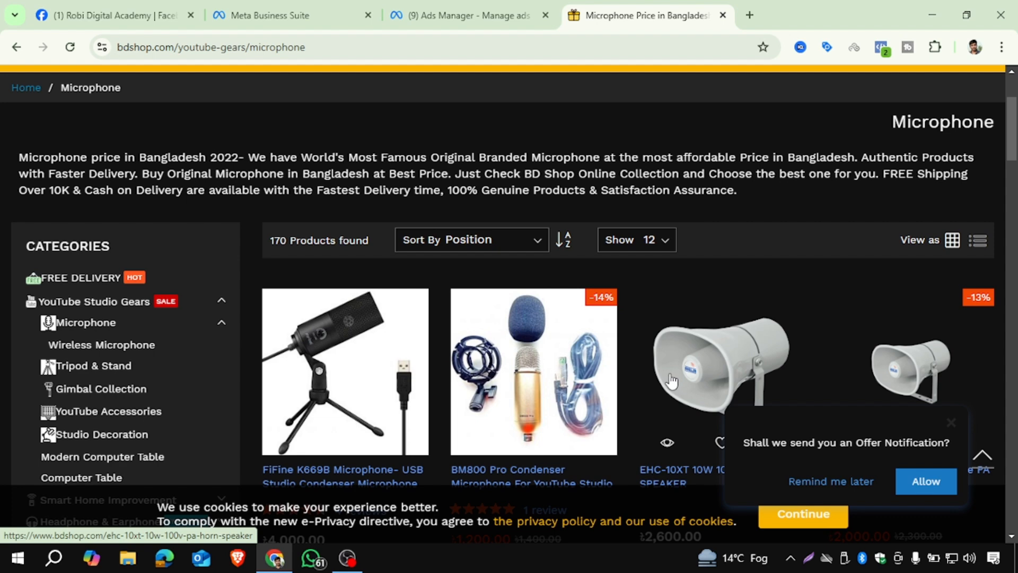
Return to Ads Manager and continue the app promotion campaign with the Manual app promotion campaign setup.
{"action": "left_click", "coordinate": [460, 15]}
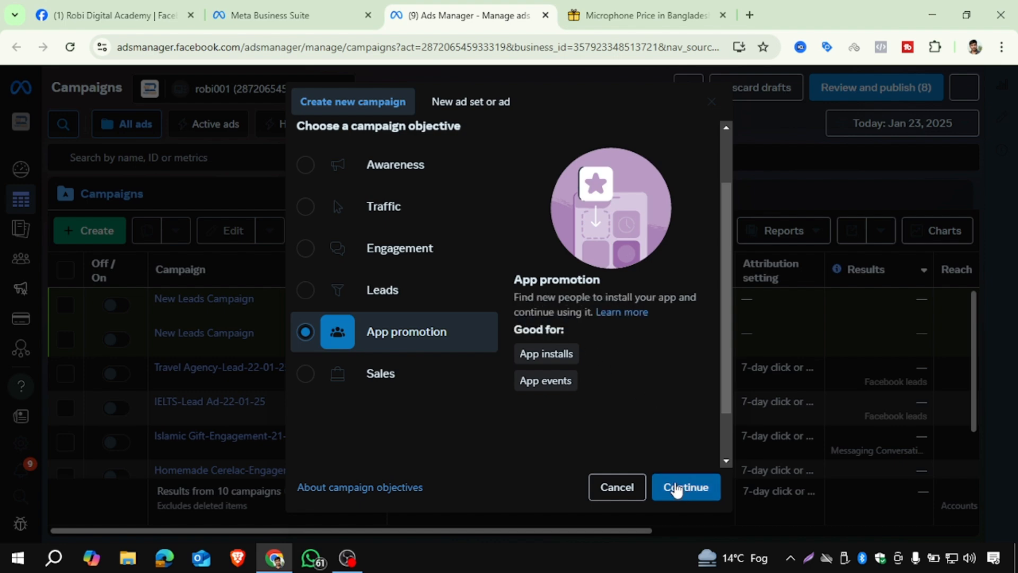
{"action": "left_click", "coordinate": [675, 488]}
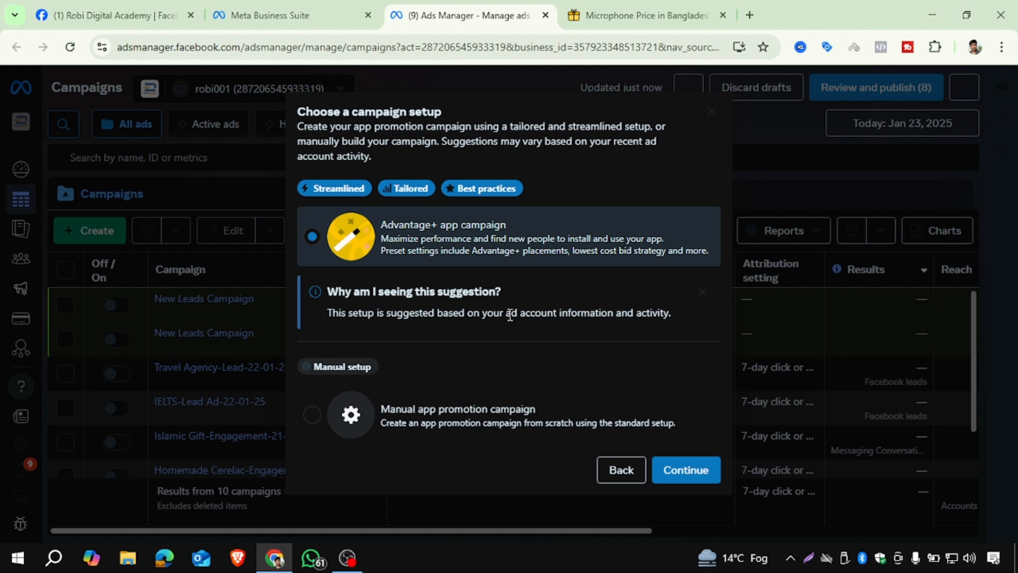
{"action": "left_click", "coordinate": [312, 414]}
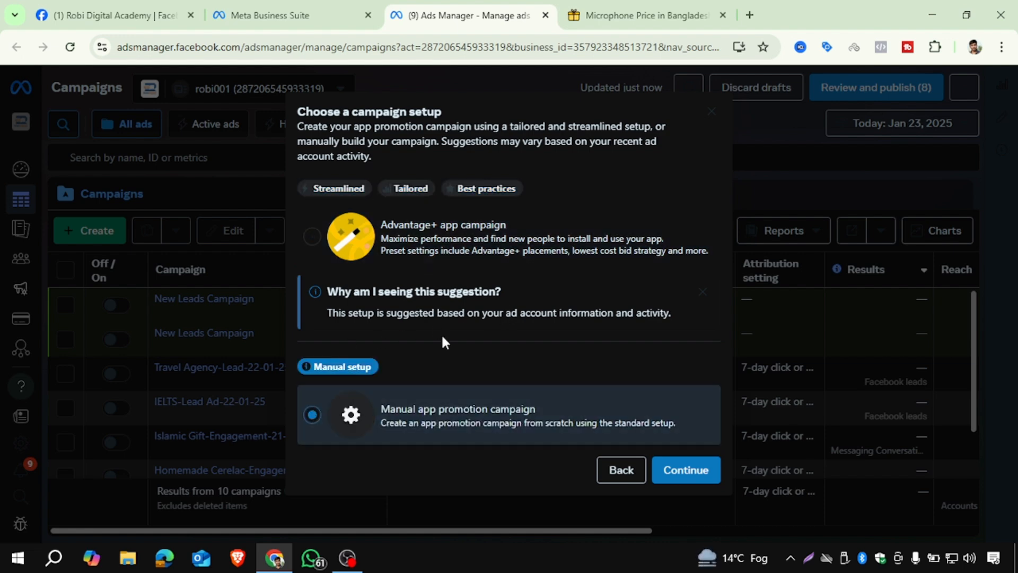
{"action": "left_click", "coordinate": [680, 473]}
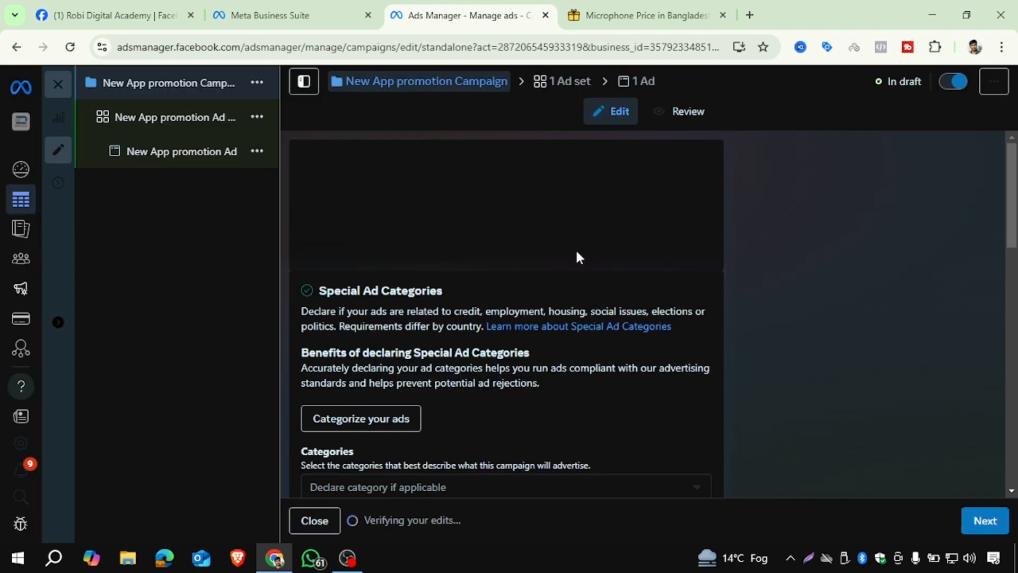
Replace "New" at the start of the campaign name with "Food Panda-".
{"action": "scroll", "coordinate": [425, 309], "scroll_direction": "down", "scroll_amount": 5}
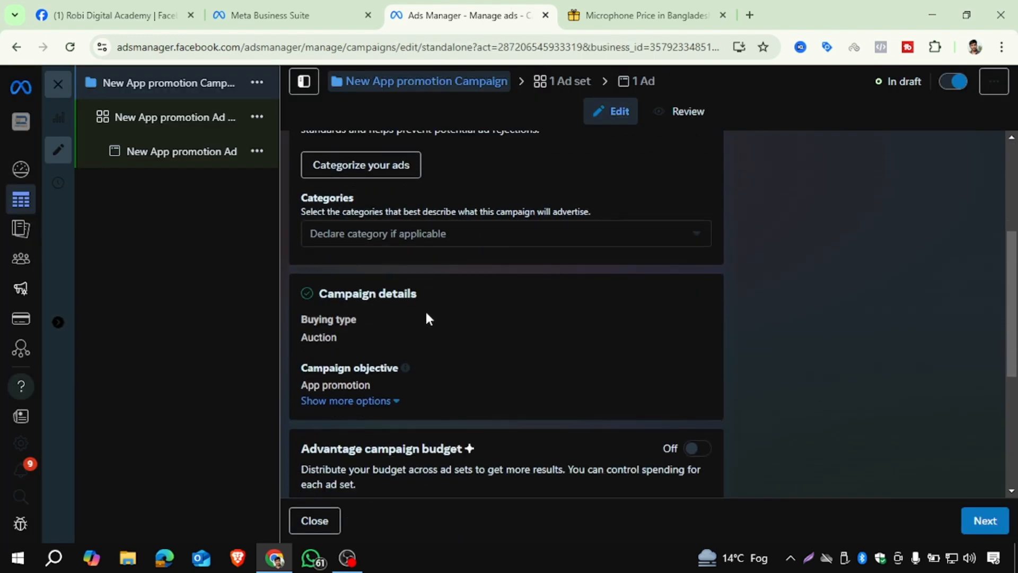
{"action": "scroll", "coordinate": [425, 309], "scroll_direction": "up", "scroll_amount": 7}
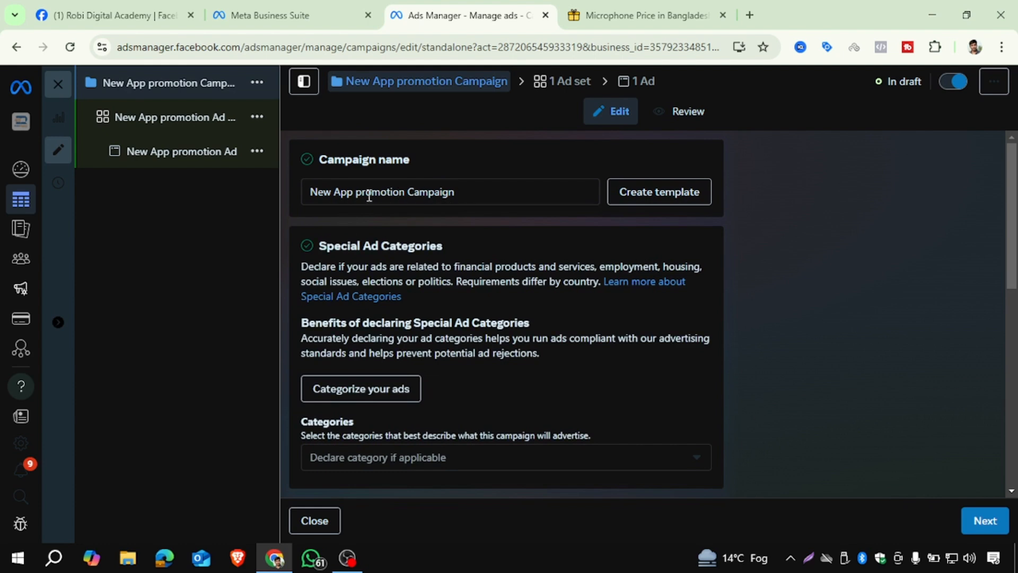
{"action": "left_click", "coordinate": [335, 191]}
{"action": "left_click_drag", "start_coordinate": [335, 191], "coordinate": [277, 200]}
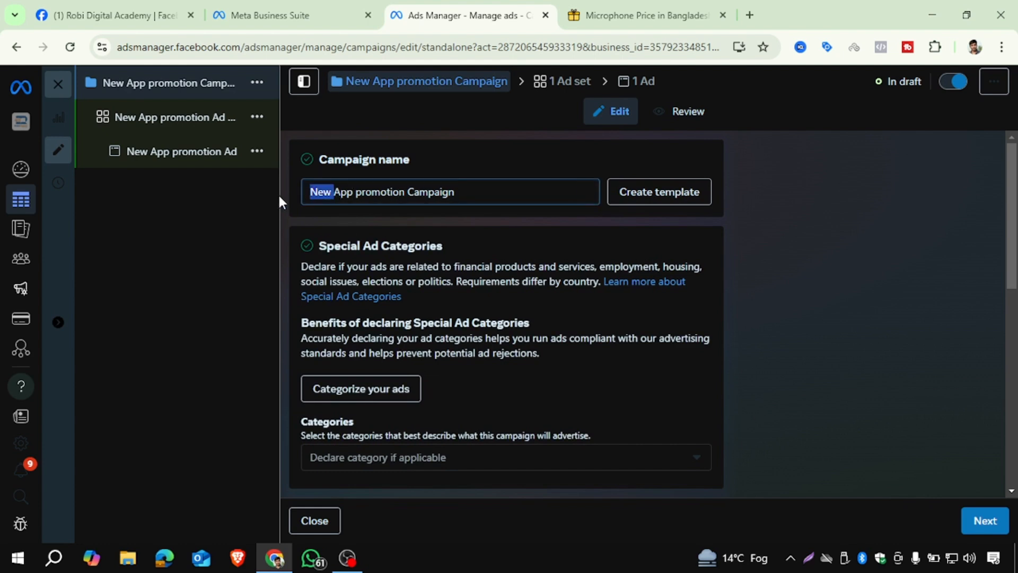
{"action": "type", "text": "Food Pna"}
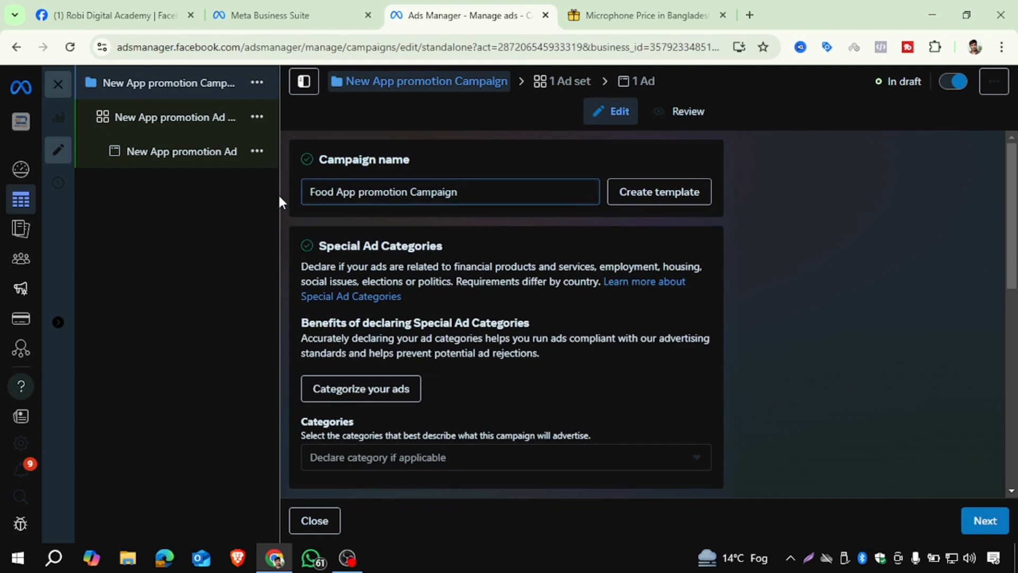
{"action": "key", "text": "BackSpace"}
{"action": "key", "text": "BackSpace"}
{"action": "type", "text": "and a"}
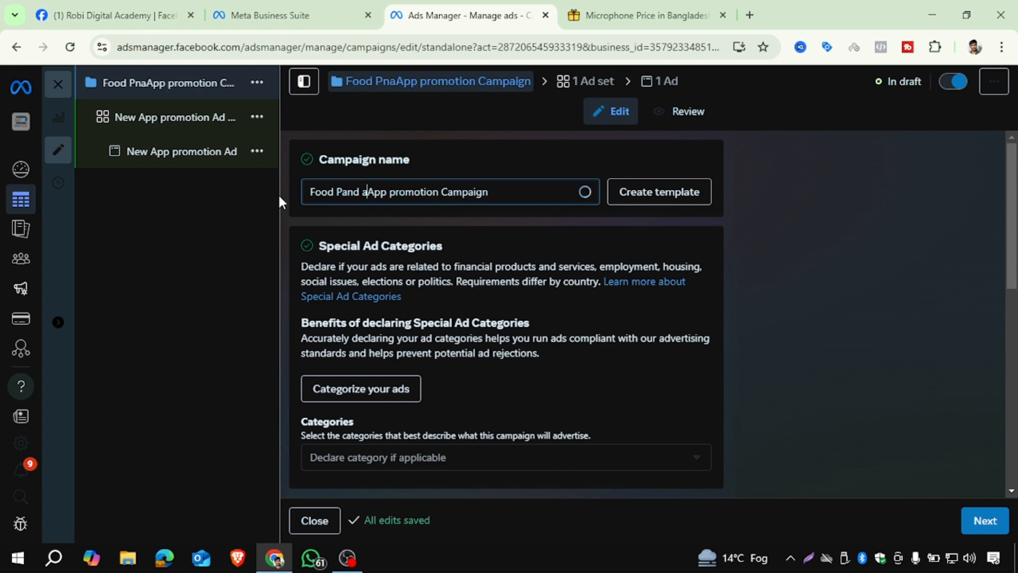
{"action": "key", "text": "BackSpace"}
{"action": "key", "text": "BackSpace"}
{"action": "type", "text": "a"}
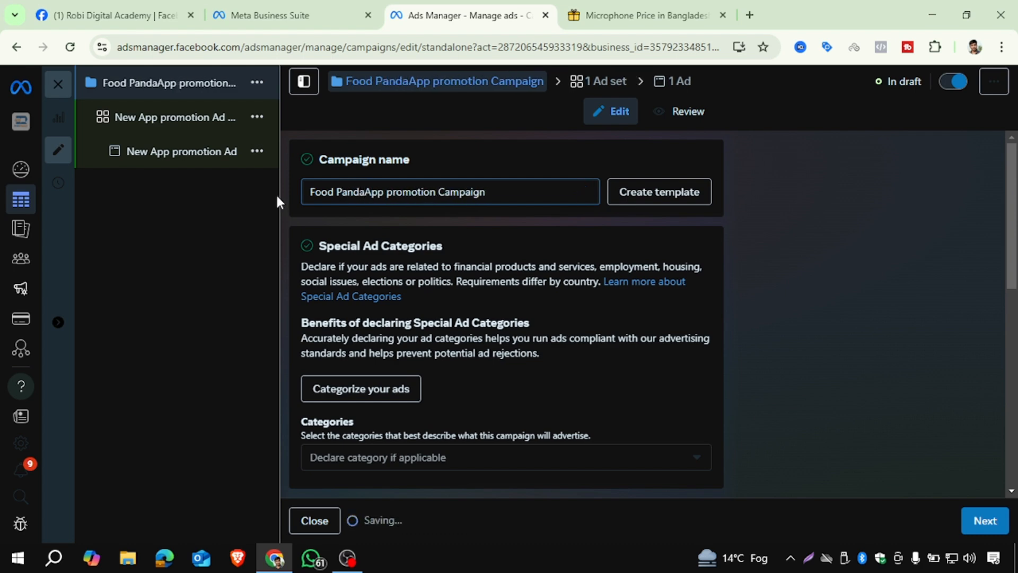
{"action": "key", "text": "BackSpace"}
{"action": "type", "text": "-"}
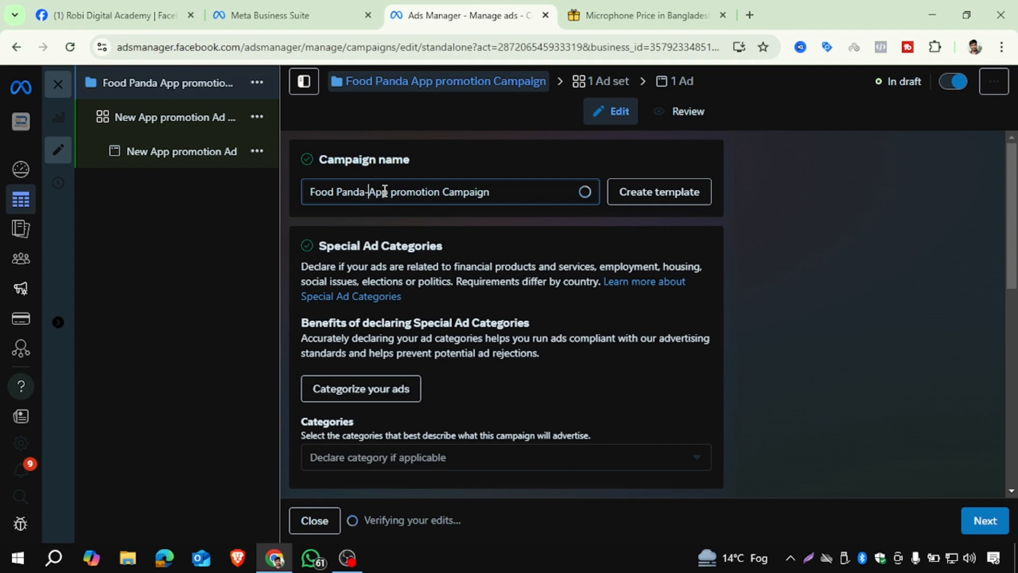
Replace "Campaign" at the end of the campaign name with "-23-01-25".
{"action": "left_click_drag", "start_coordinate": [442, 191], "coordinate": [536, 189]}
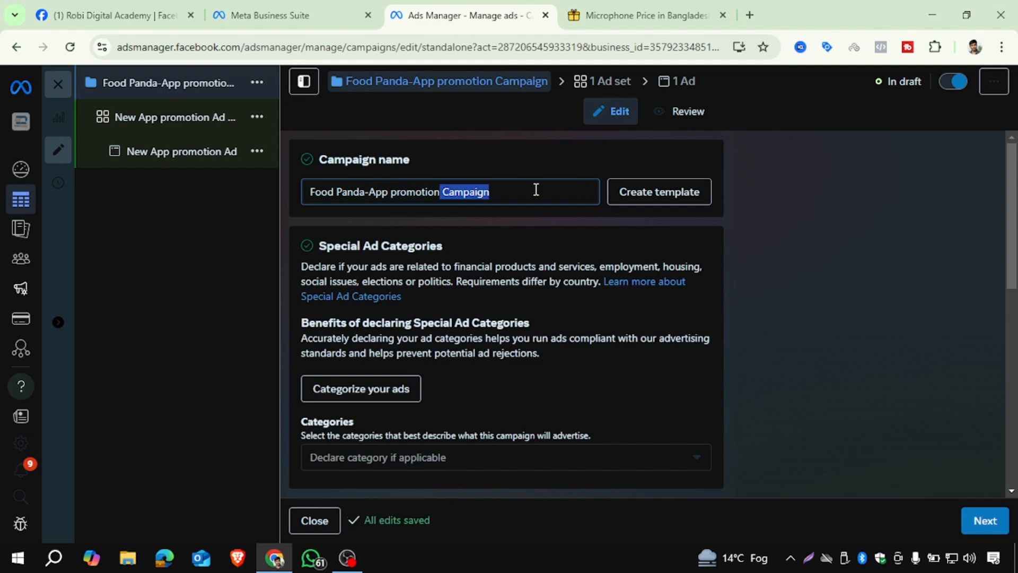
{"action": "key", "text": "BackSpace"}
{"action": "type", "text": "-"}
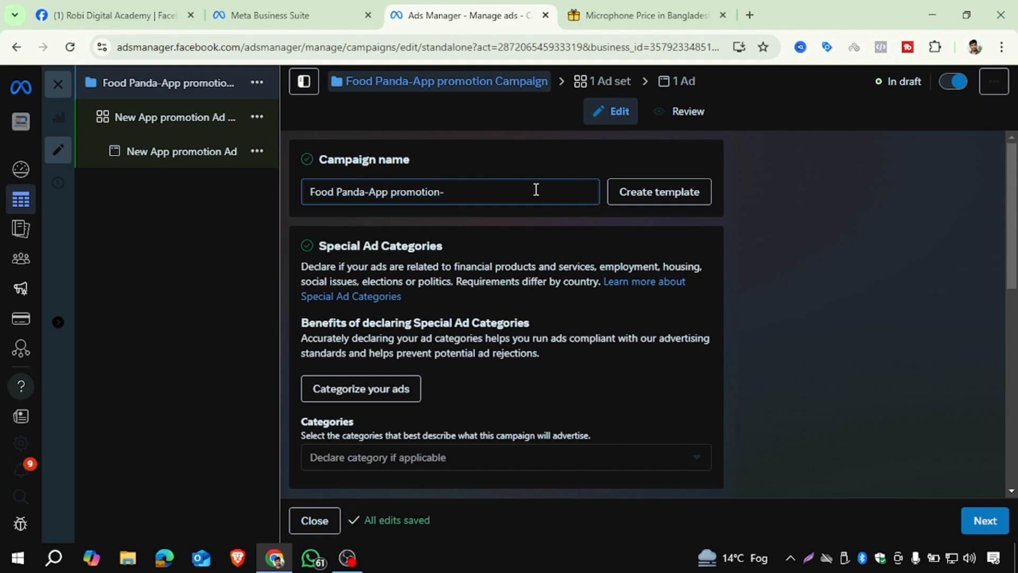
{"action": "type", "text": "23-01-25"}
Turn on Advantage campaign budget for the campaign and leave its daily budget amount as it is.
{"action": "scroll", "coordinate": [603, 273], "scroll_direction": "down", "scroll_amount": 8}
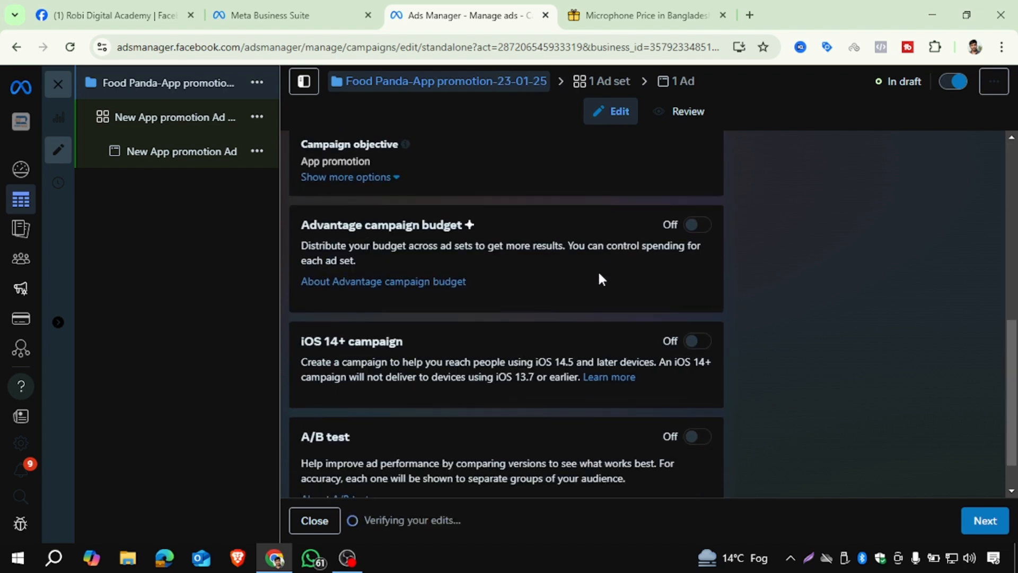
{"action": "left_click", "coordinate": [696, 226]}
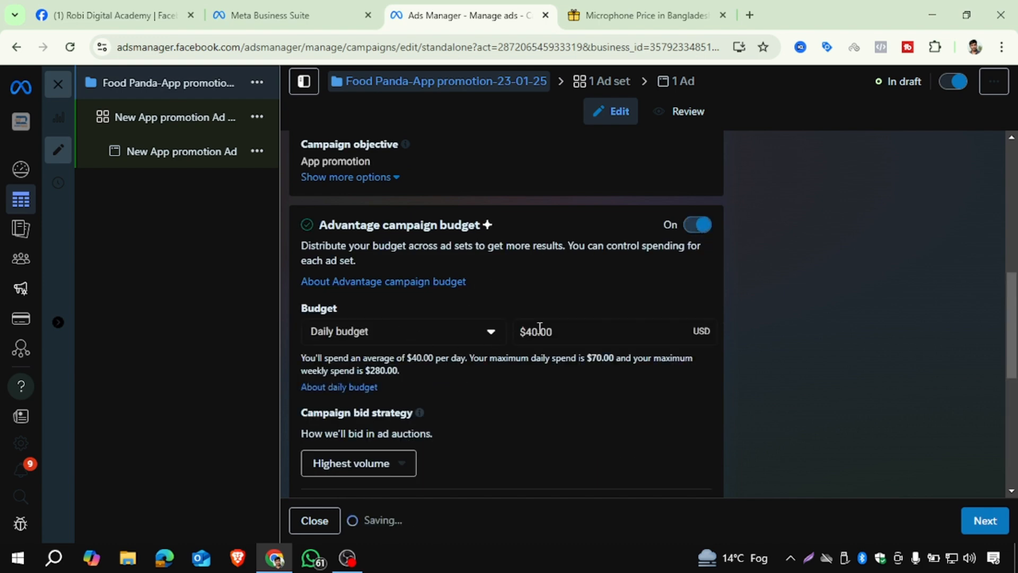
{"action": "left_click_drag", "start_coordinate": [570, 334], "coordinate": [538, 324]}
{"action": "left_click", "coordinate": [858, 253]}
Look over the remaining campaign settings, including budget scheduling, iOS 14+ campaign and A/B test, and continue to the ad set.
{"action": "scroll", "coordinate": [859, 261], "scroll_direction": "down", "scroll_amount": 7}
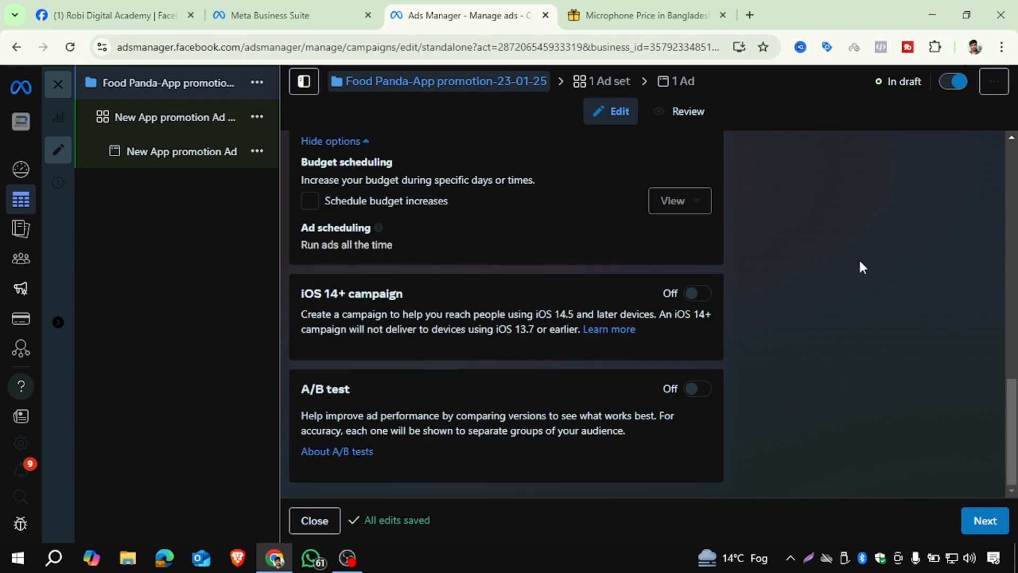
{"action": "scroll", "coordinate": [858, 265], "scroll_direction": "up", "scroll_amount": 2}
{"action": "scroll", "coordinate": [859, 265], "scroll_direction": "down", "scroll_amount": 2}
{"action": "scroll", "coordinate": [699, 301], "scroll_direction": "up", "scroll_amount": 10}
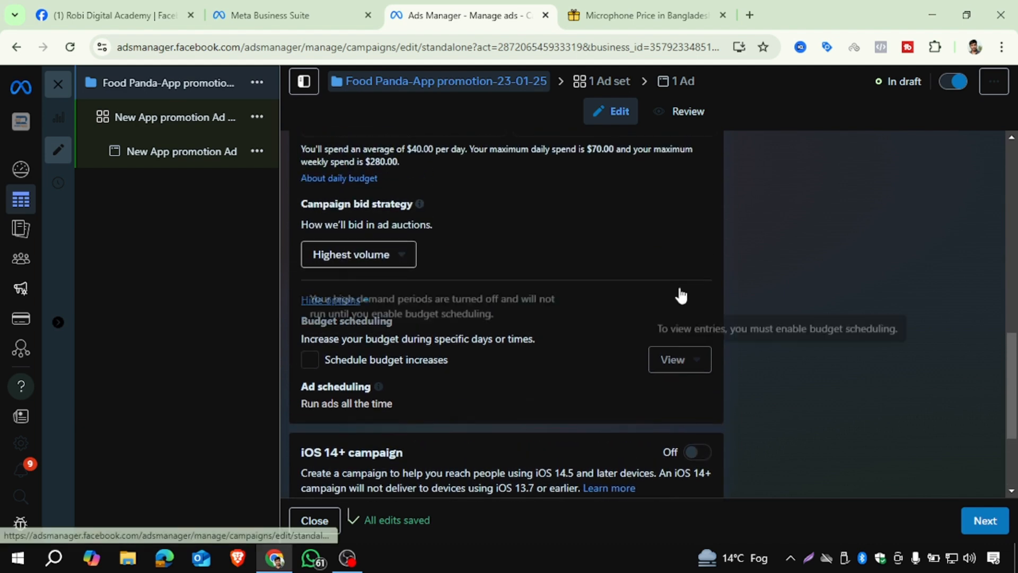
{"action": "scroll", "coordinate": [689, 296], "scroll_direction": "up", "scroll_amount": 1}
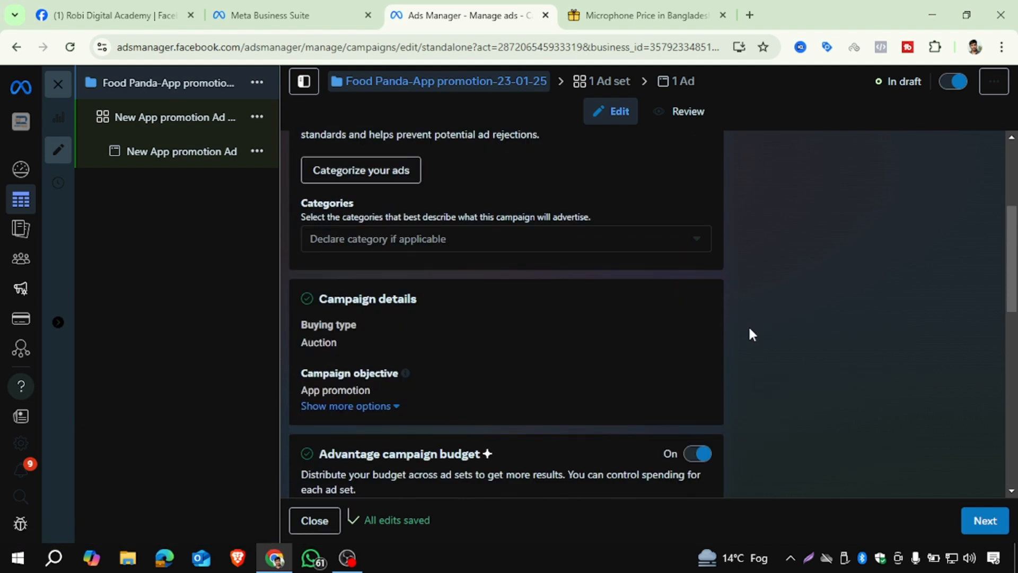
{"action": "left_click", "coordinate": [981, 509]}
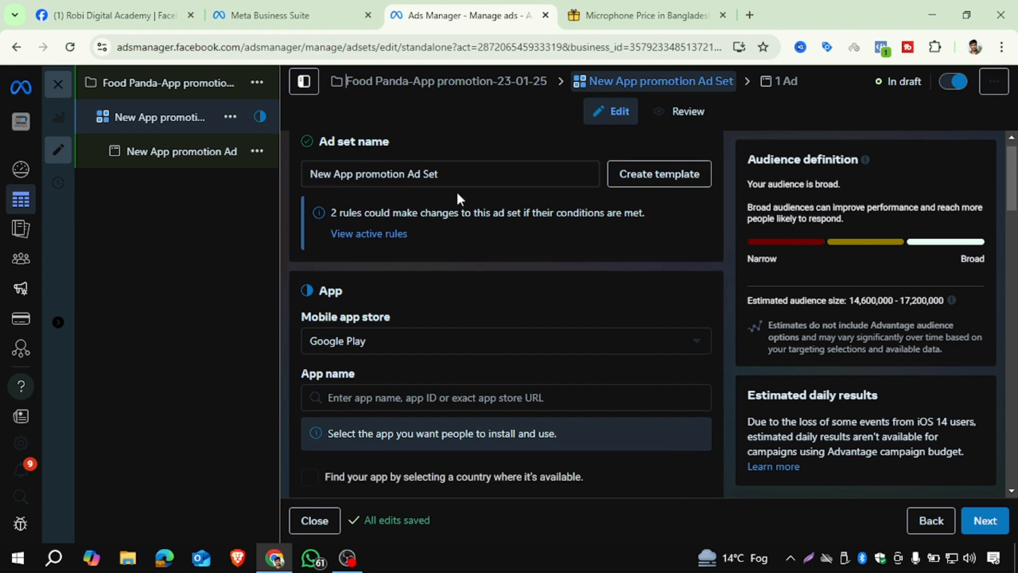
Review the mobile app store options in the ad set's App section and choose Google Play.
{"action": "scroll", "coordinate": [458, 192], "scroll_direction": "down", "scroll_amount": 1}
{"action": "scroll", "coordinate": [459, 204], "scroll_direction": "down", "scroll_amount": 1}
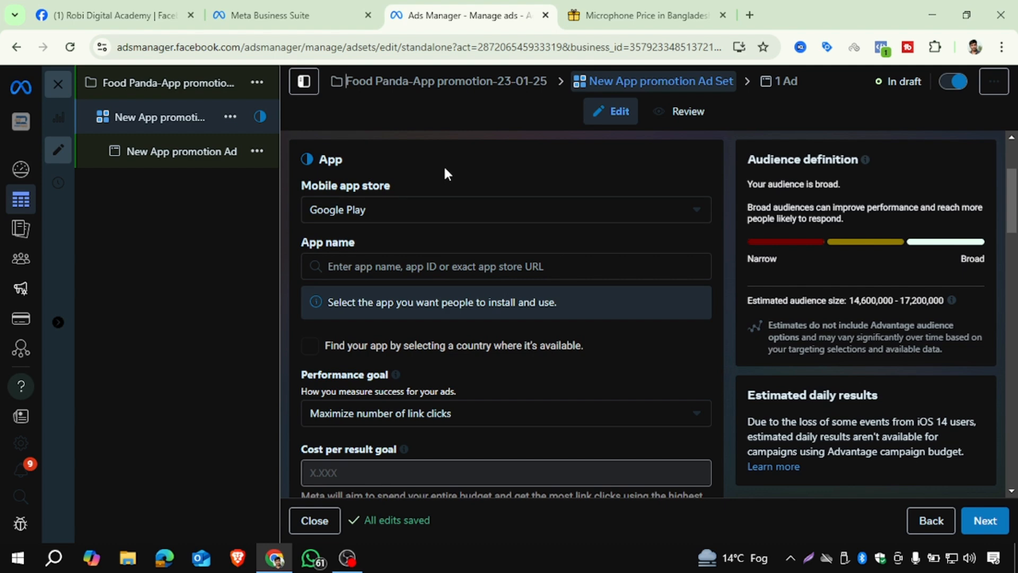
{"action": "left_click", "coordinate": [447, 221]}
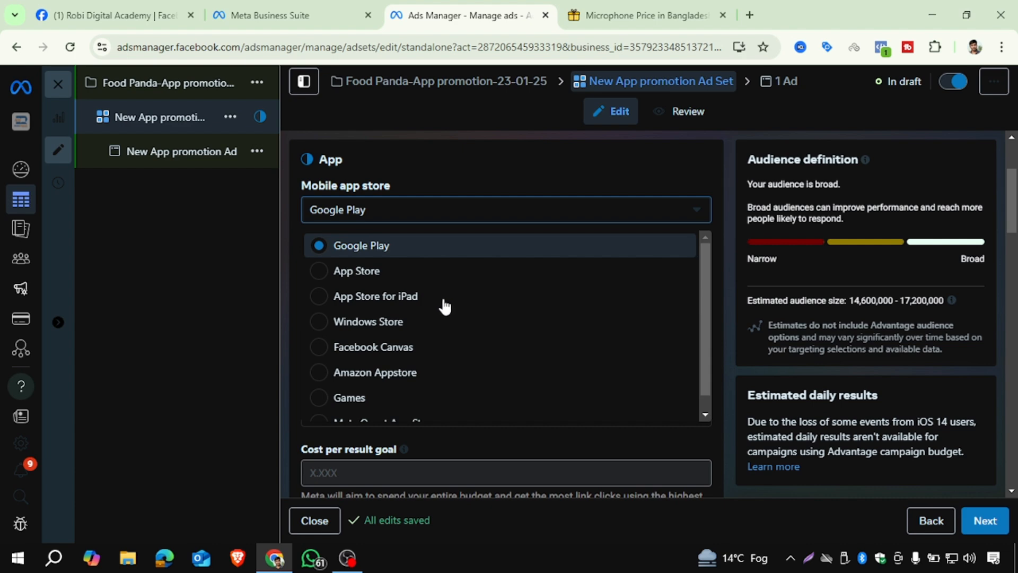
{"action": "scroll", "coordinate": [453, 308], "scroll_direction": "down", "scroll_amount": 1}
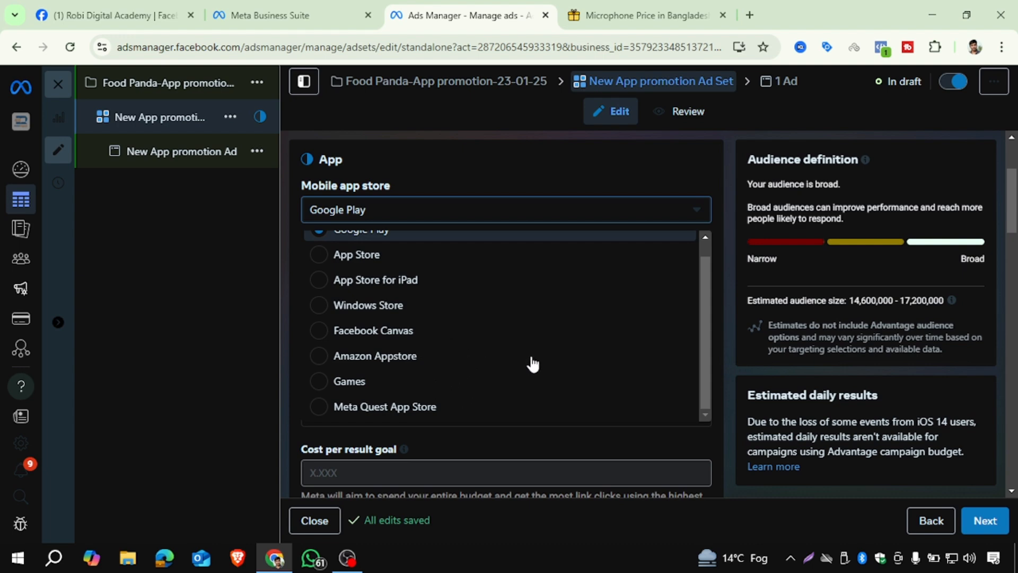
{"action": "scroll", "coordinate": [456, 355], "scroll_direction": "up", "scroll_amount": 1}
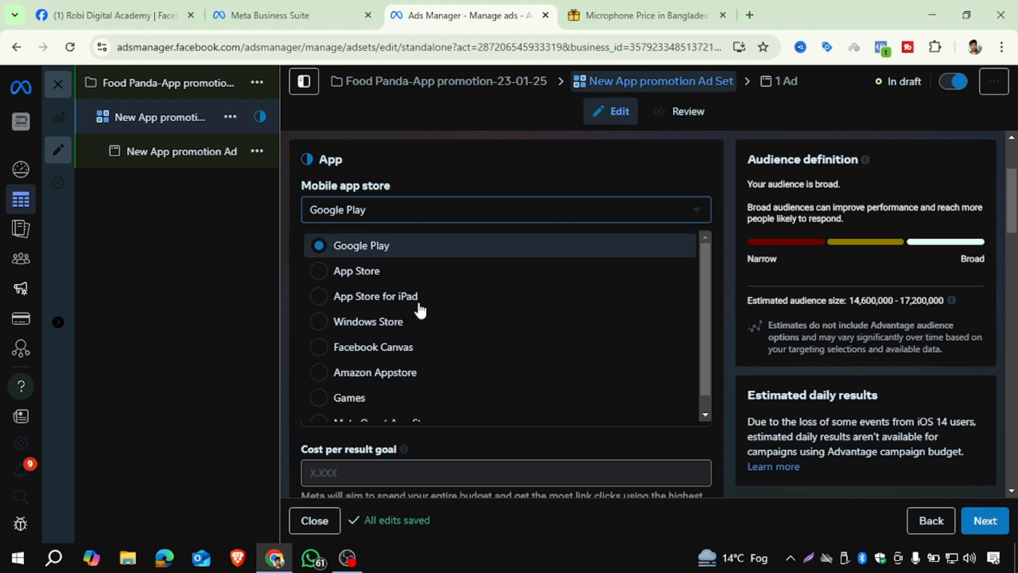
{"action": "left_click", "coordinate": [393, 257]}
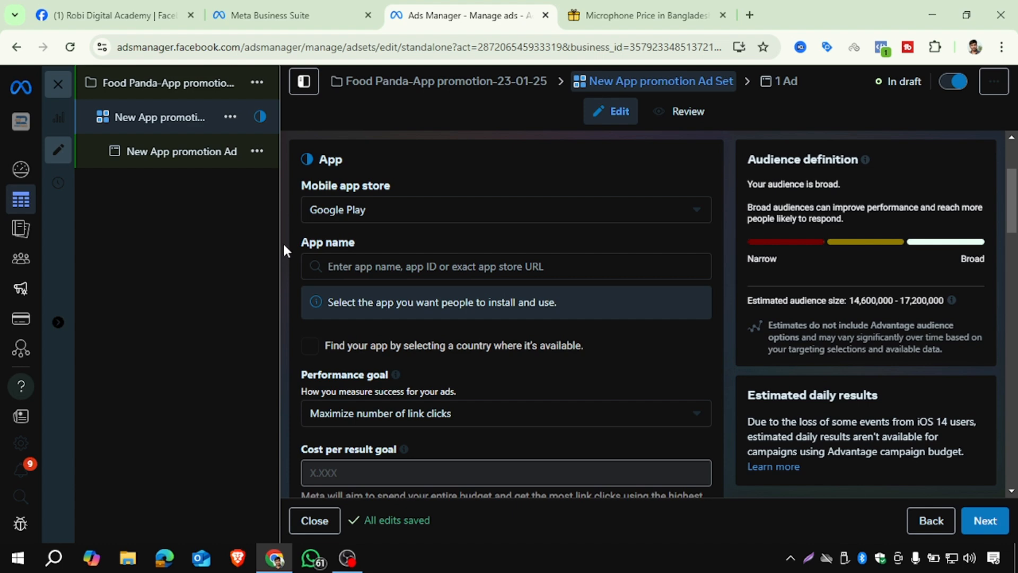
Try to find the app by searching for "food panda" as the app name, look through the suggestions, and clear the search.
{"action": "left_click", "coordinate": [357, 263]}
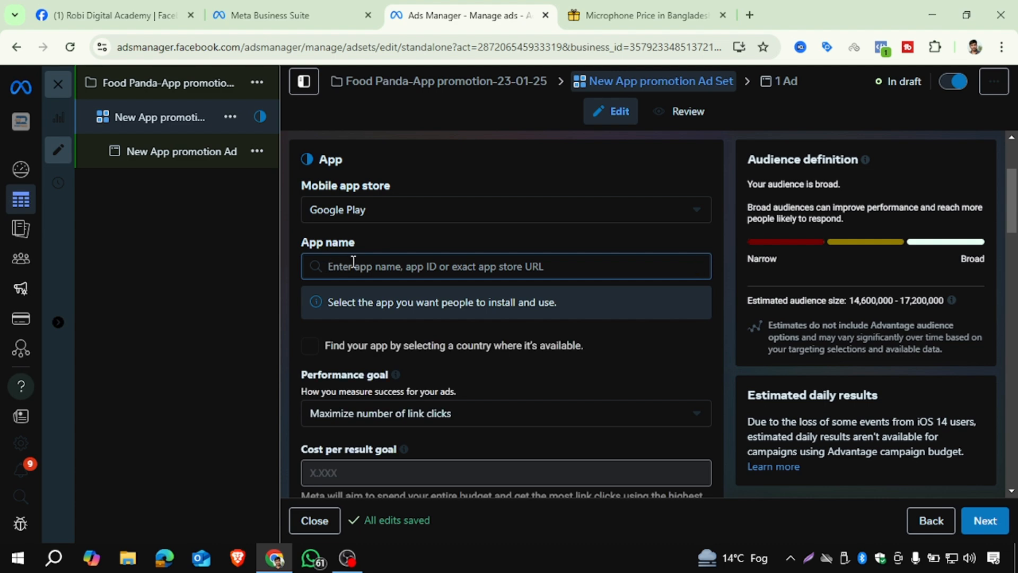
{"action": "type", "text": "food panda"}
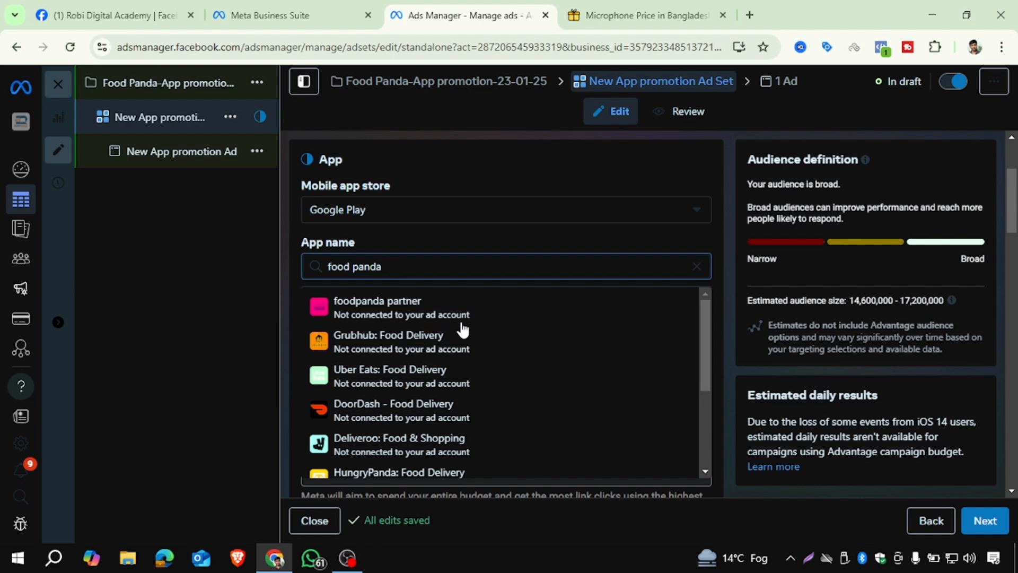
{"action": "scroll", "coordinate": [453, 323], "scroll_direction": "down", "scroll_amount": 1}
{"action": "scroll", "coordinate": [456, 323], "scroll_direction": "down", "scroll_amount": 2}
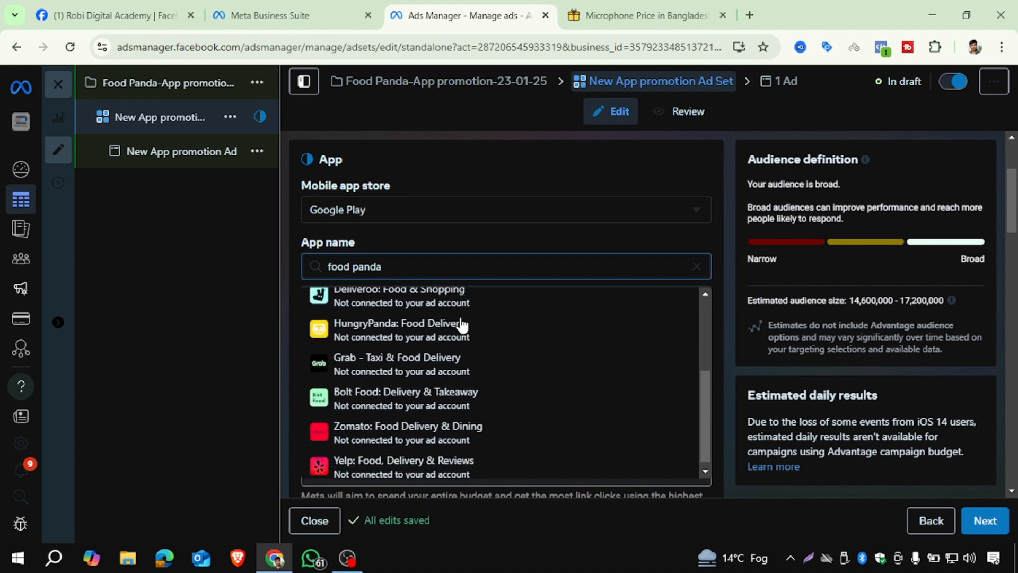
{"action": "scroll", "coordinate": [482, 359], "scroll_direction": "up", "scroll_amount": 3}
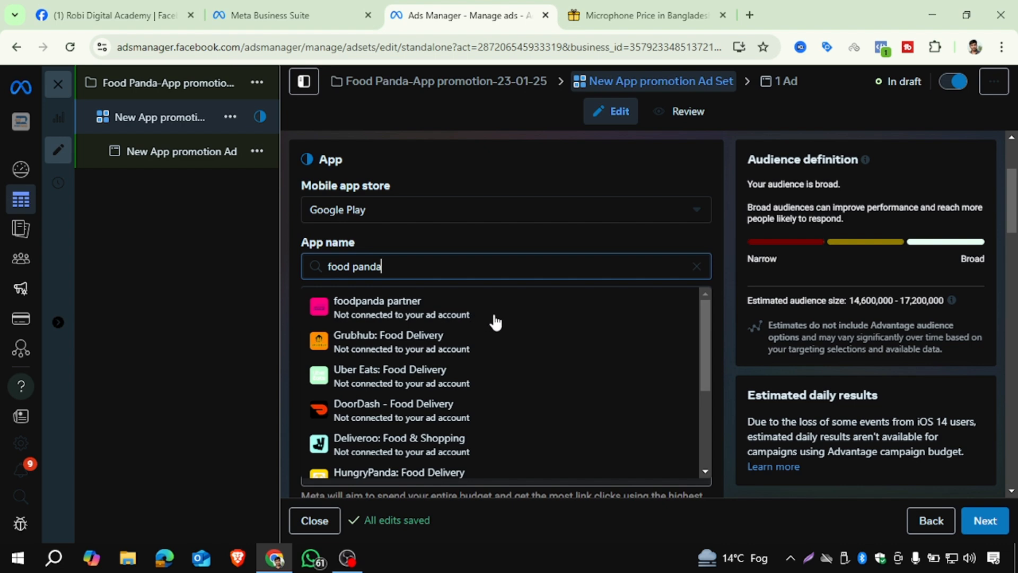
{"action": "scroll", "coordinate": [495, 321], "scroll_direction": "down", "scroll_amount": 2}
{"action": "scroll", "coordinate": [494, 321], "scroll_direction": "up", "scroll_amount": 3}
{"action": "key", "text": "BackSpace"}
{"action": "key", "text": "BackSpace"}
{"action": "key", "text": "BackSpace"}
{"action": "key", "text": "BackSpace"}
{"action": "key", "text": "BackSpace"}
{"action": "key", "text": "BackSpace"}
{"action": "key", "text": "BackSpace"}
{"action": "key", "text": "BackSpace"}
{"action": "key", "text": "BackSpace"}
{"action": "key", "text": "BackSpace"}
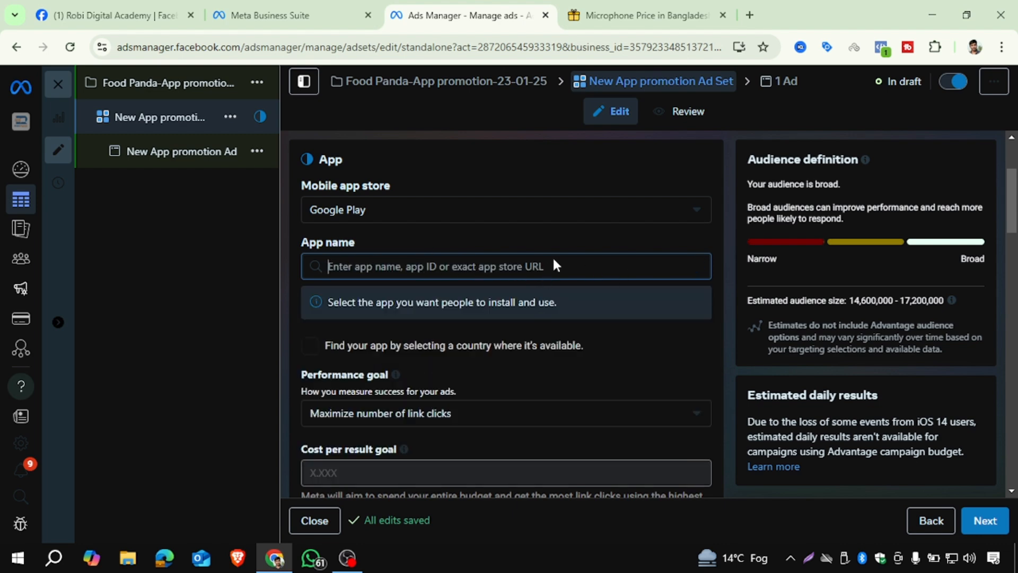
Search Google for "foodpanda app" in a new browser tab and open the app's Google Play listing.
{"action": "left_click", "coordinate": [754, 21]}
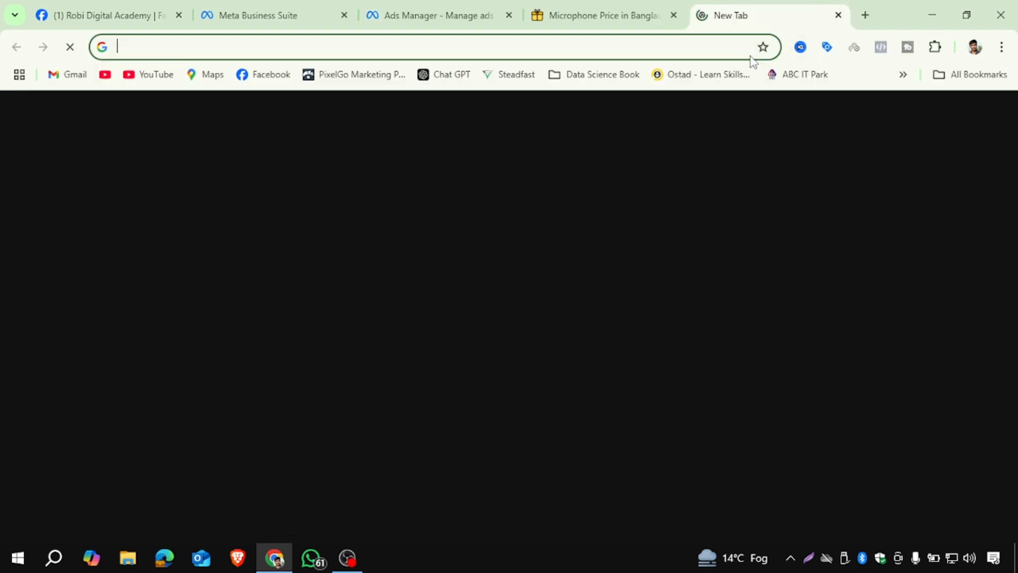
{"action": "type", "text": "foodpa"}
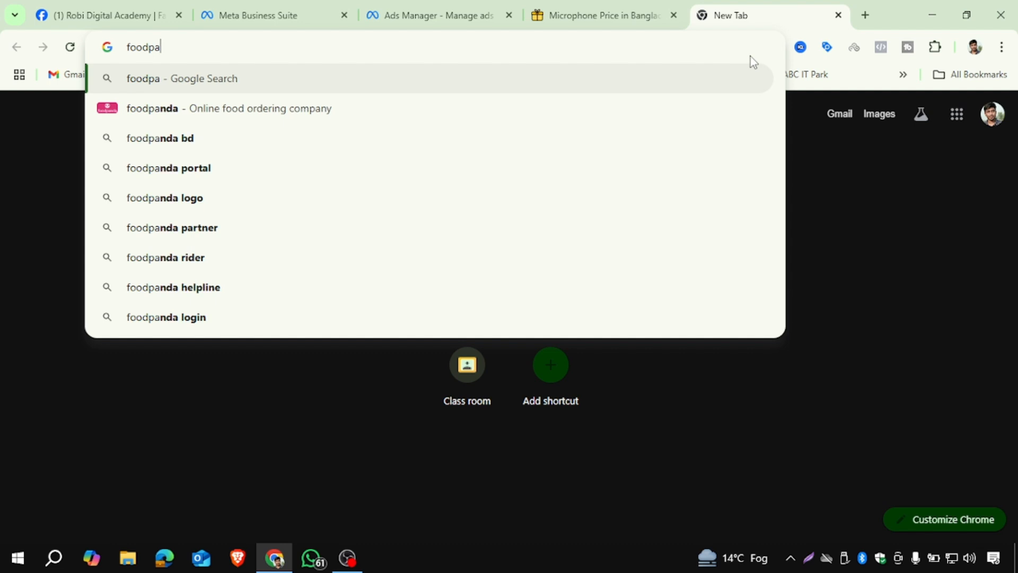
{"action": "type", "text": "nda app"}
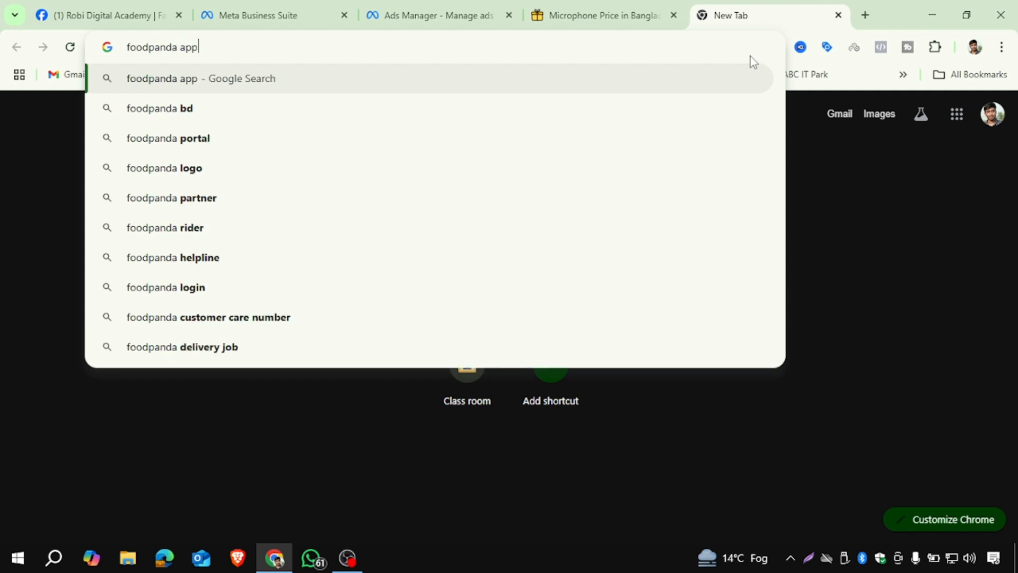
{"action": "key", "text": "Return"}
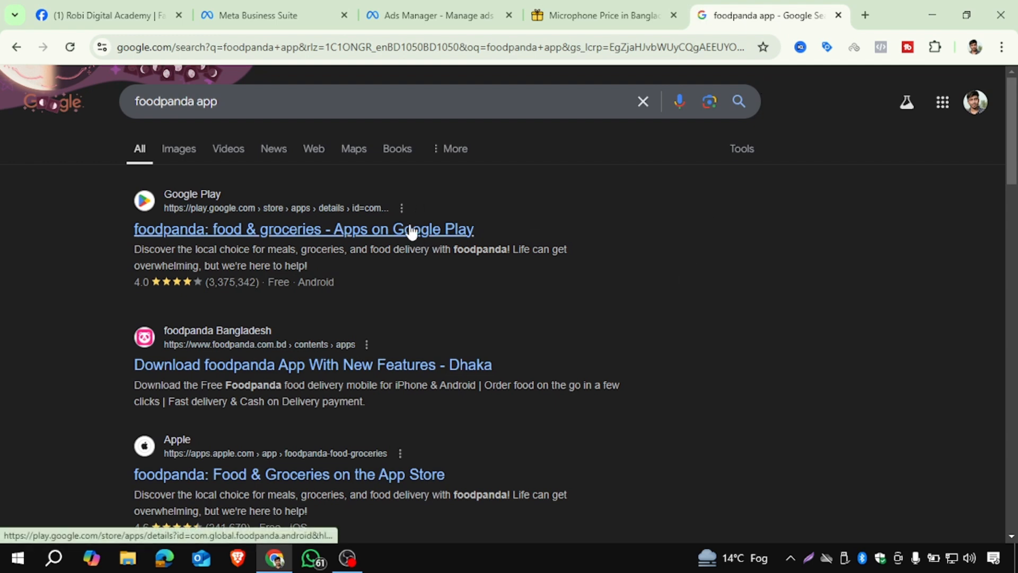
{"action": "left_click", "coordinate": [411, 229]}
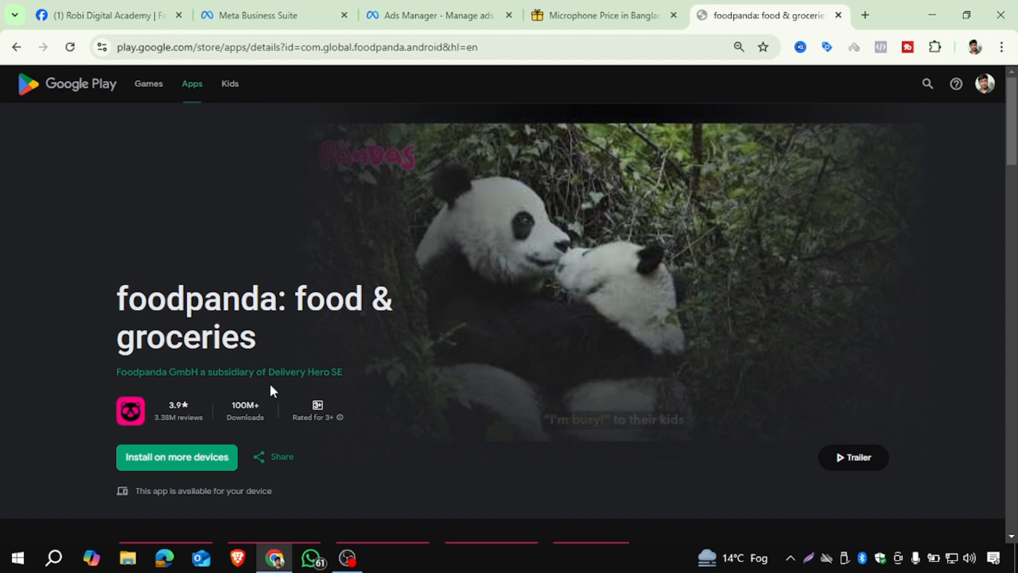
Copy the share link of the foodpanda Google Play listing and paste it as the ad set's app name in Ads Manager.
{"action": "scroll", "coordinate": [269, 363], "scroll_direction": "down", "scroll_amount": 3}
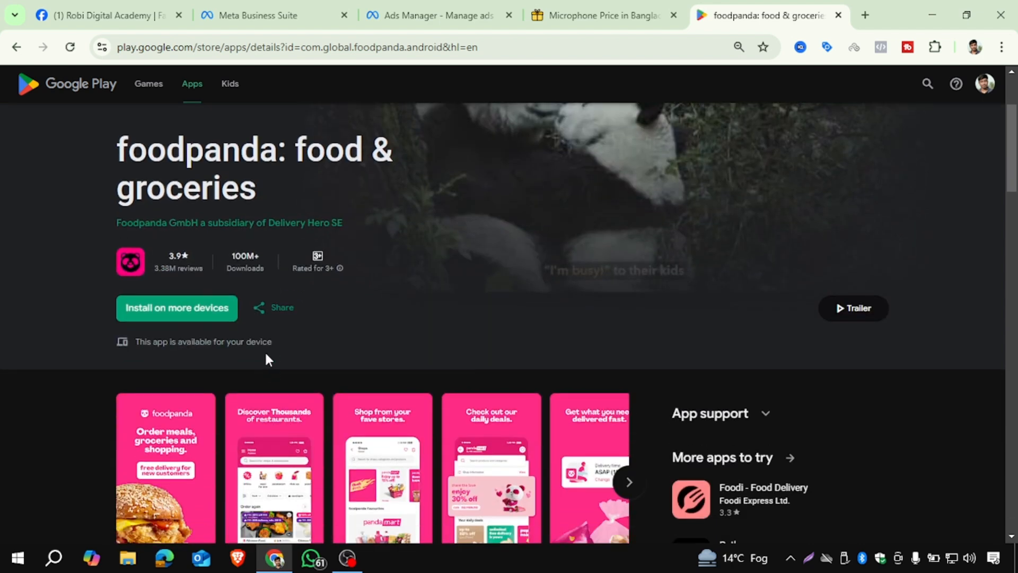
{"action": "left_click", "coordinate": [276, 306]}
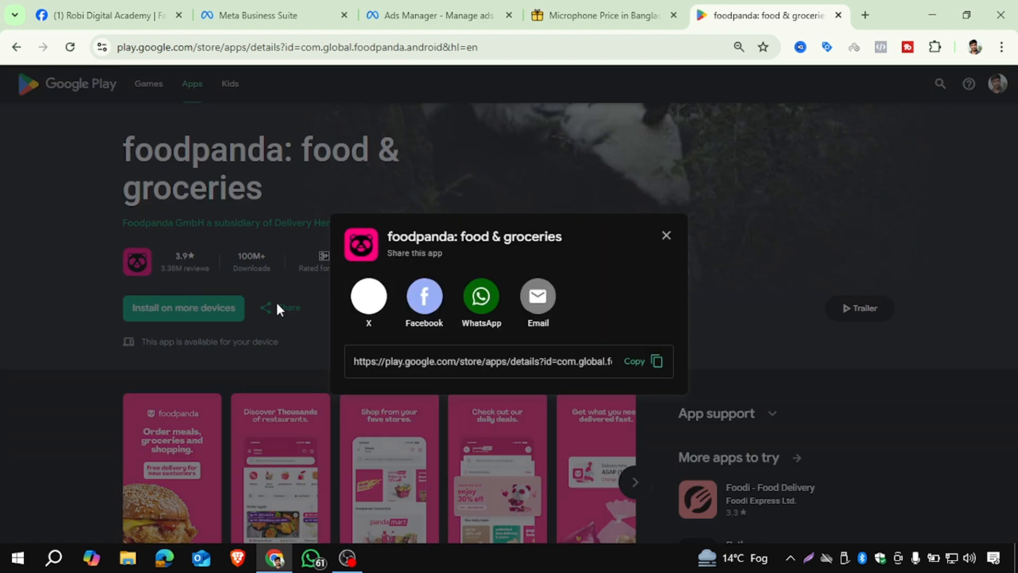
{"action": "left_click", "coordinate": [655, 362]}
{"action": "left_click", "coordinate": [423, 12]}
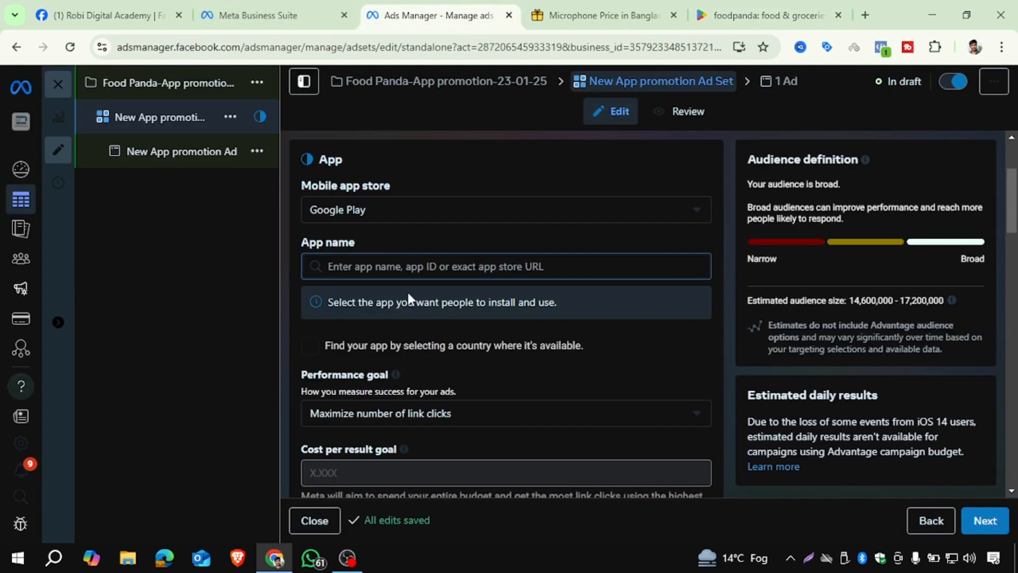
{"action": "right_click", "coordinate": [387, 269]}
{"action": "left_click", "coordinate": [421, 373]}
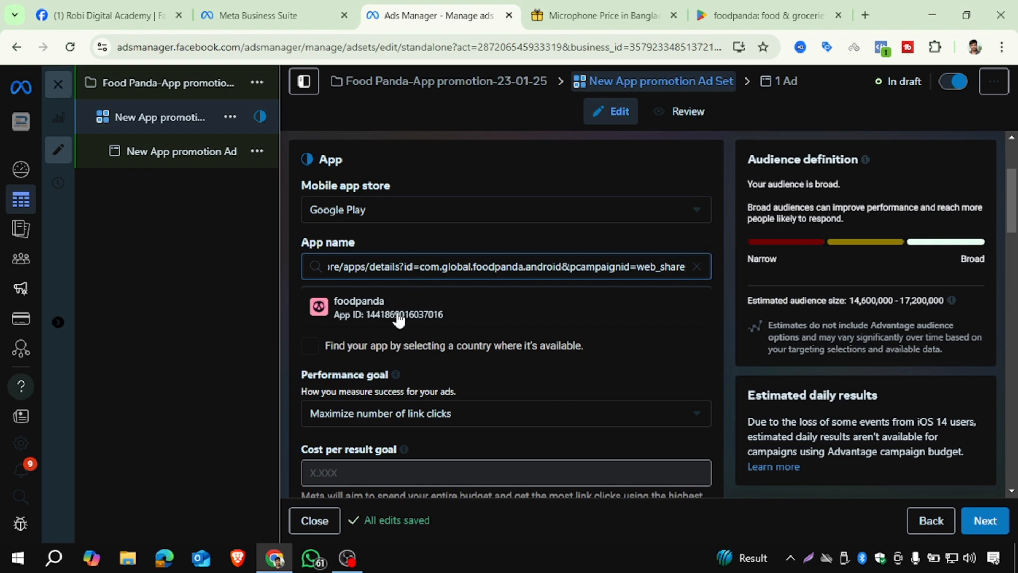
Copy the foodpanda share link from its Google Play listing again and select the matching foodpanda app for the ad set in Ads Manager.
{"action": "left_click", "coordinate": [763, 15]}
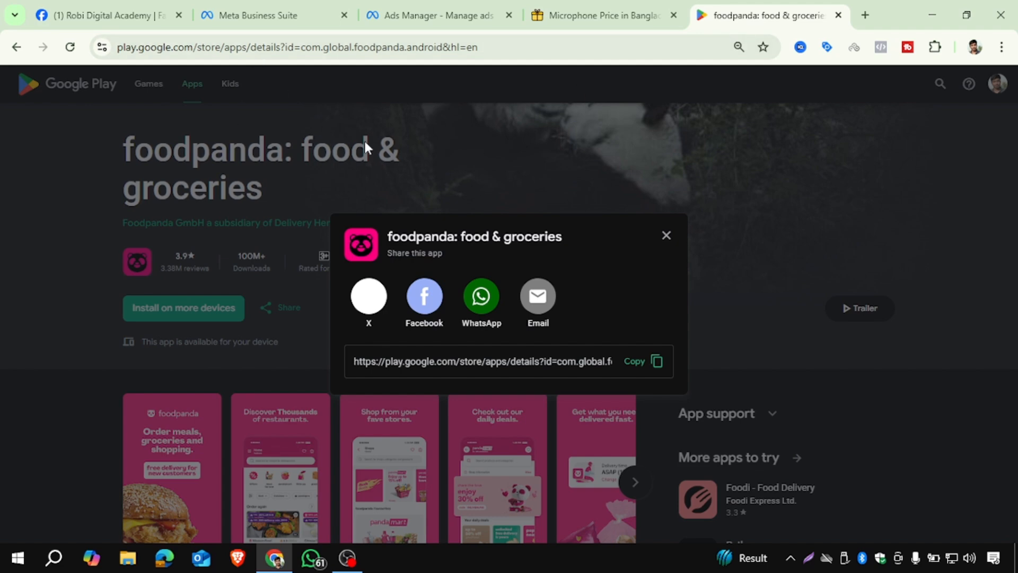
{"action": "left_click", "coordinate": [666, 236]}
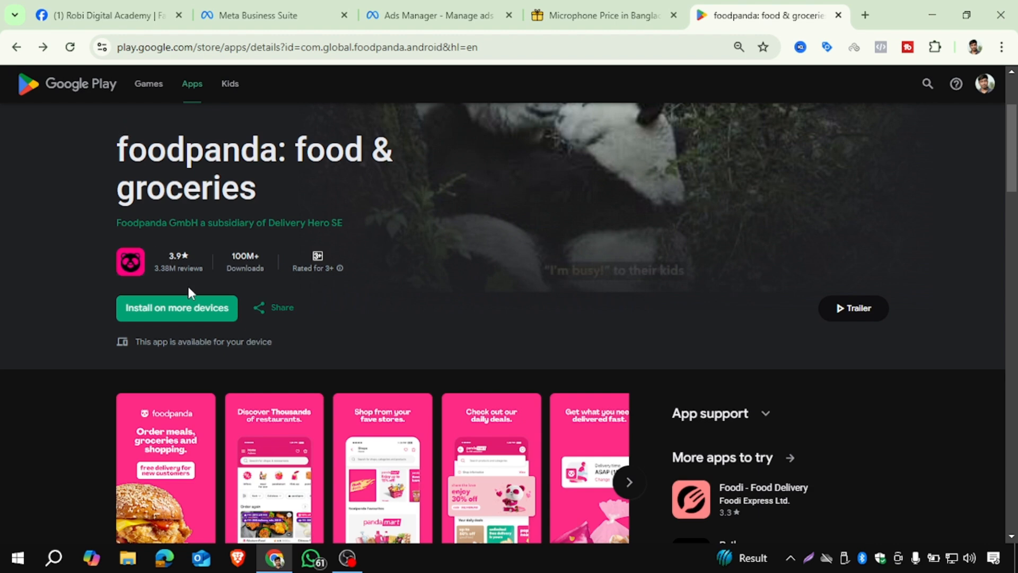
{"action": "left_click", "coordinate": [277, 310]}
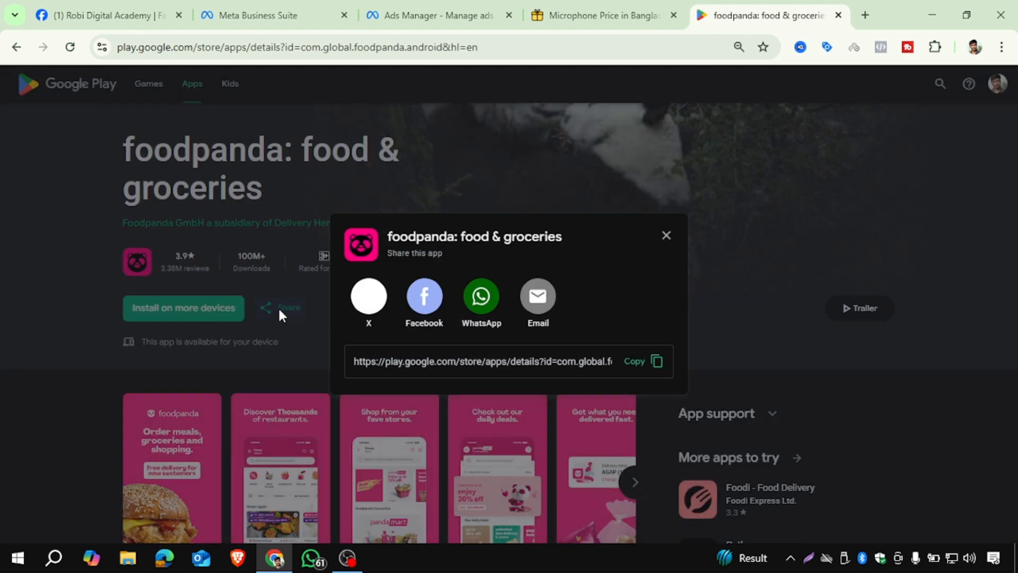
{"action": "left_click", "coordinate": [653, 363]}
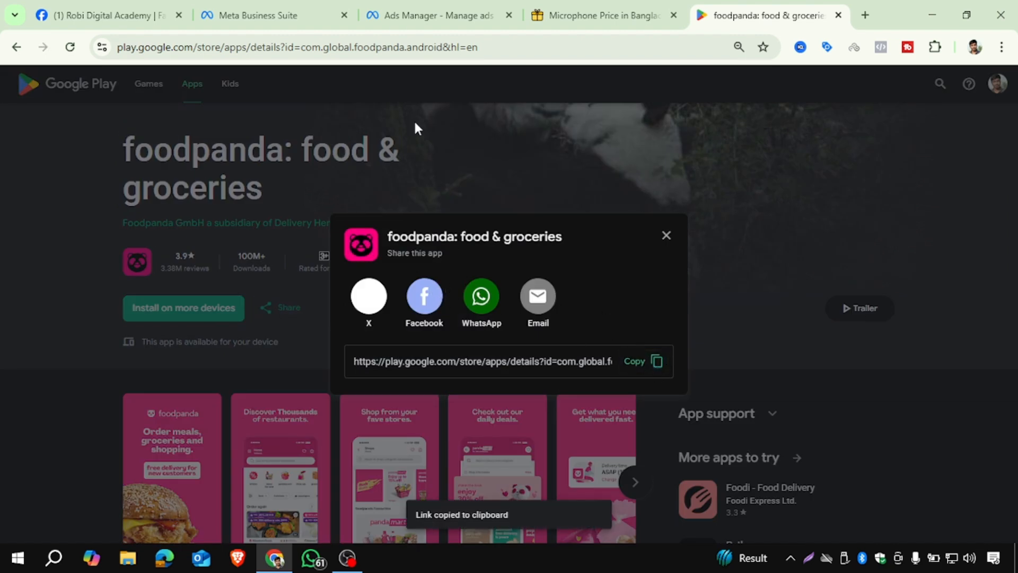
{"action": "left_click", "coordinate": [419, 15]}
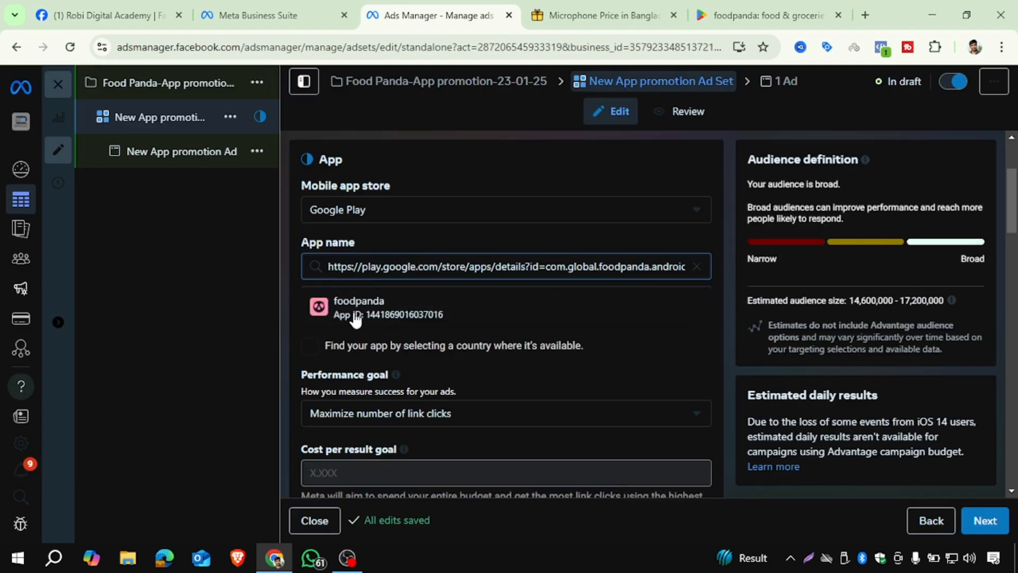
{"action": "left_click", "coordinate": [362, 309]}
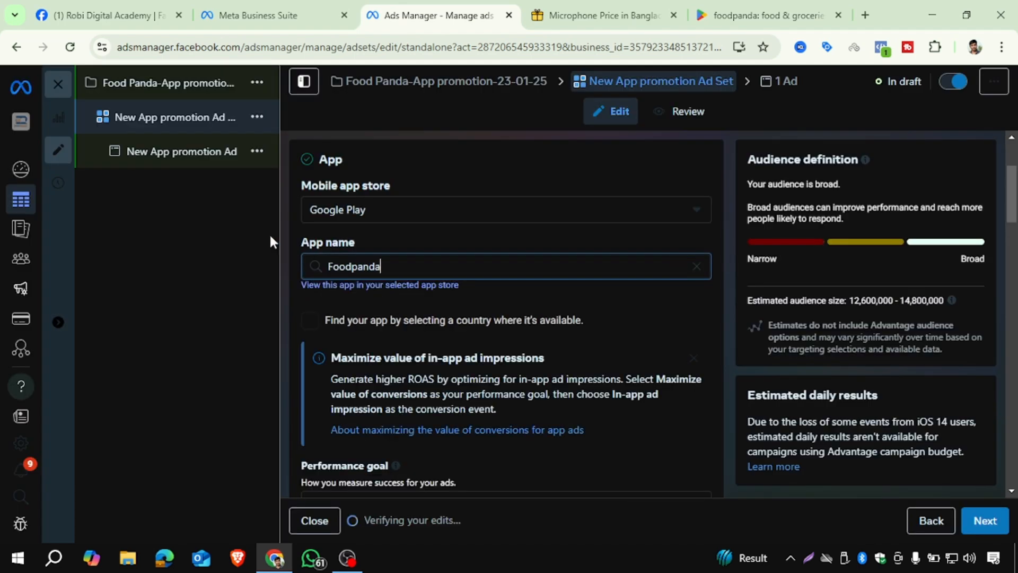
Check the selected Foodpanda app through its app store link and return to the ad set settings.
{"action": "scroll", "coordinate": [289, 256], "scroll_direction": "down", "scroll_amount": 3}
{"action": "scroll", "coordinate": [288, 257], "scroll_direction": "up", "scroll_amount": 4}
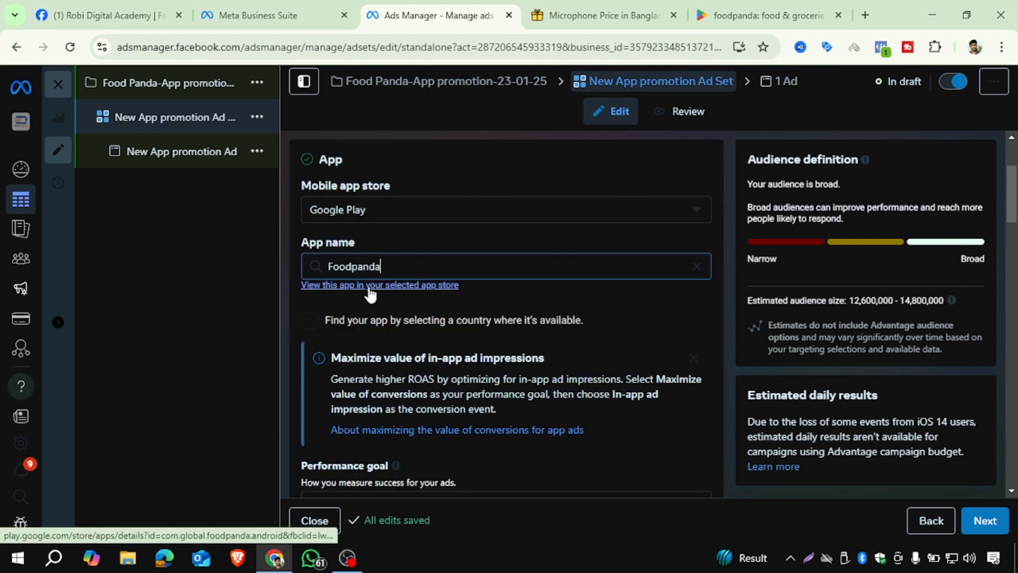
{"action": "left_click", "coordinate": [370, 286]}
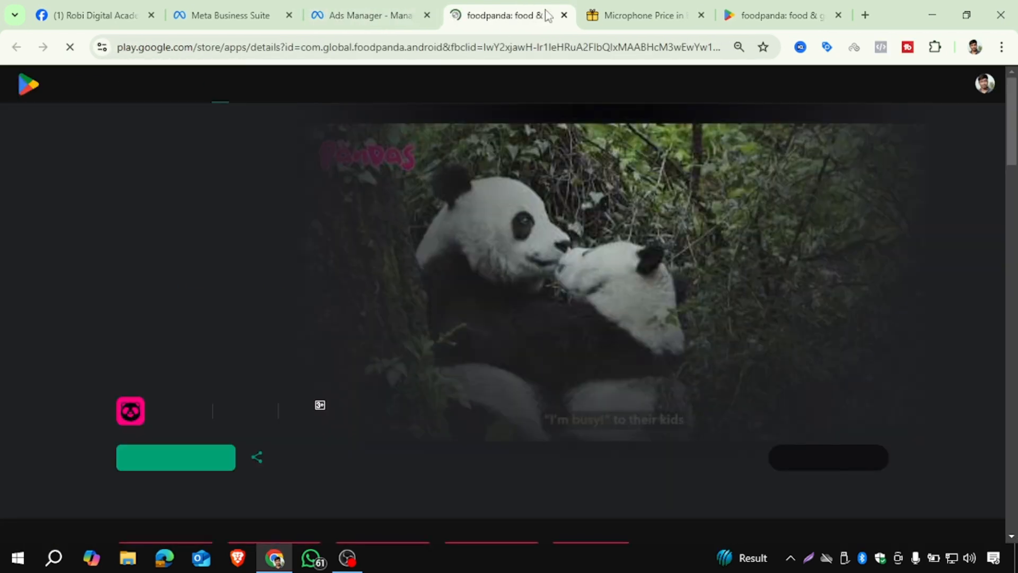
{"action": "left_click", "coordinate": [356, 14]}
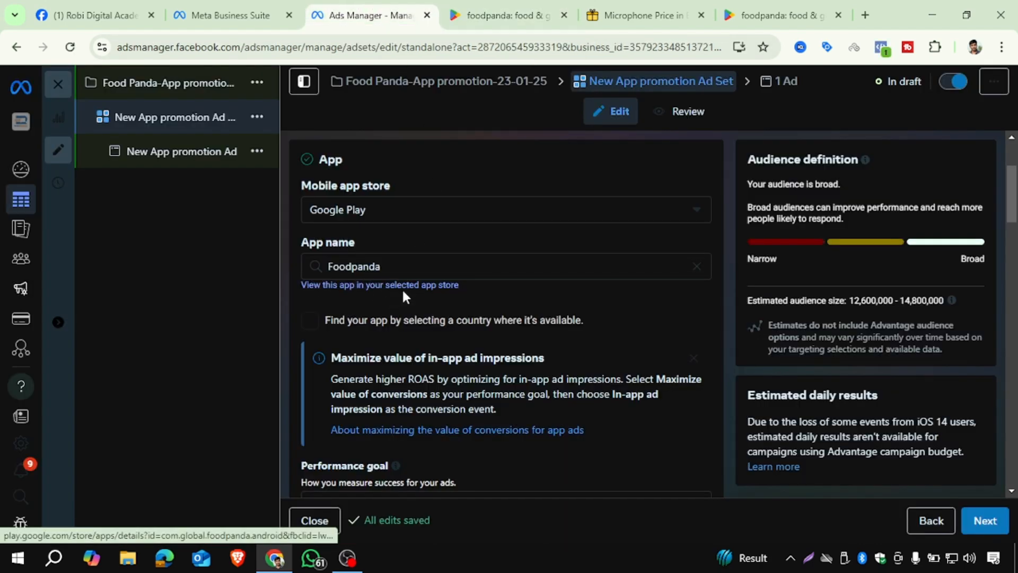
{"action": "scroll", "coordinate": [420, 290], "scroll_direction": "down", "scroll_amount": 1}
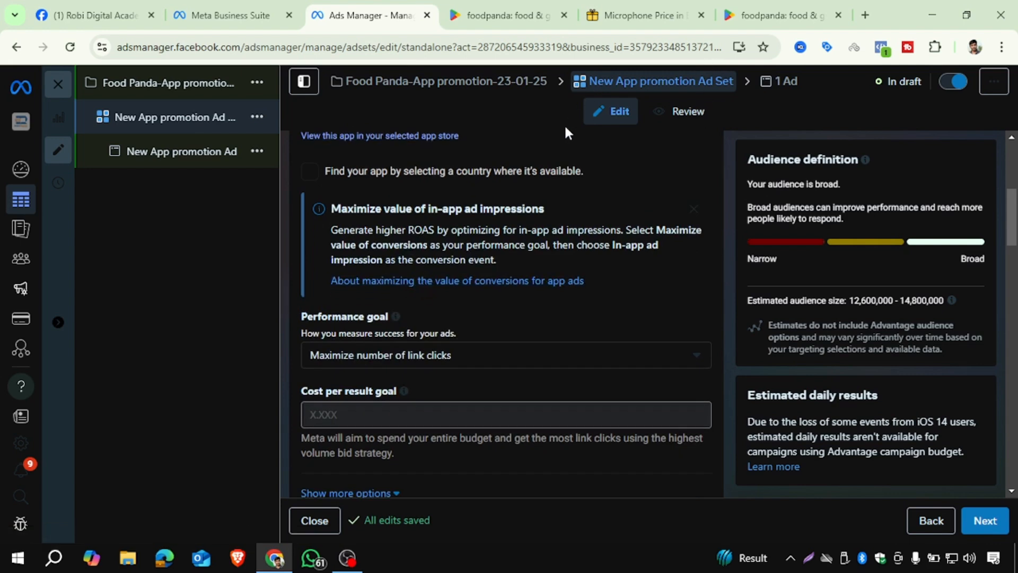
Go back to the "foodpanda app" Google results, view the foodpanda Bangladesh app download page, and return to Ads Manager.
{"action": "left_click", "coordinate": [793, 8]}
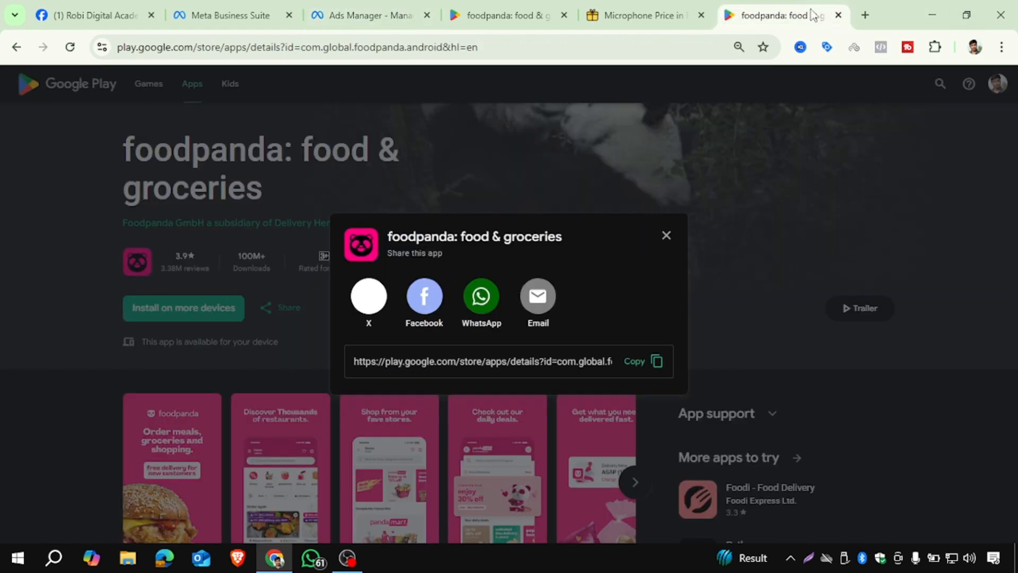
{"action": "left_click", "coordinate": [12, 42]}
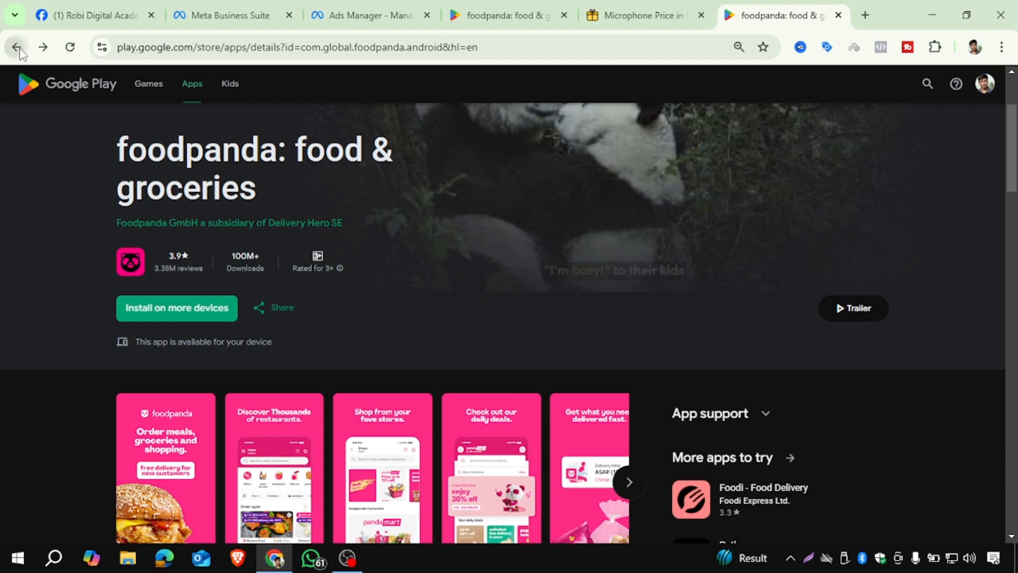
{"action": "left_click", "coordinate": [17, 47]}
{"action": "left_click_drag", "start_coordinate": [237, 97], "coordinate": [119, 95]}
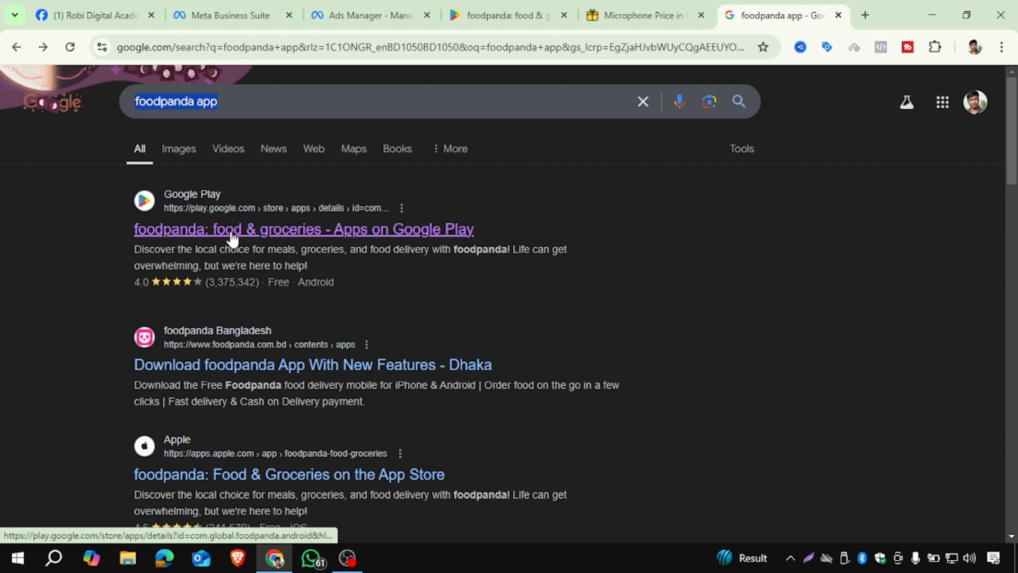
{"action": "left_click", "coordinate": [274, 366]}
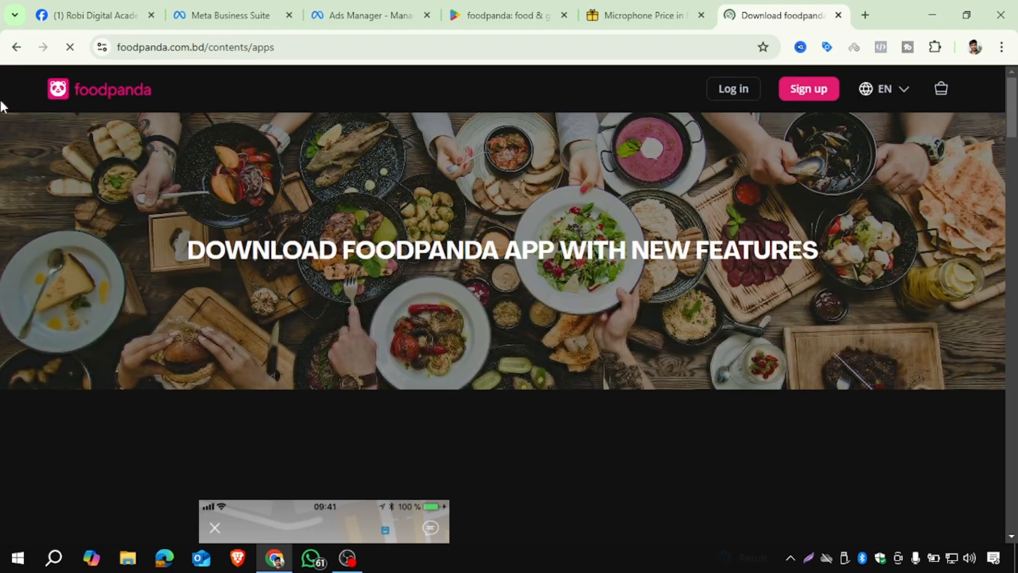
{"action": "left_click", "coordinate": [16, 47]}
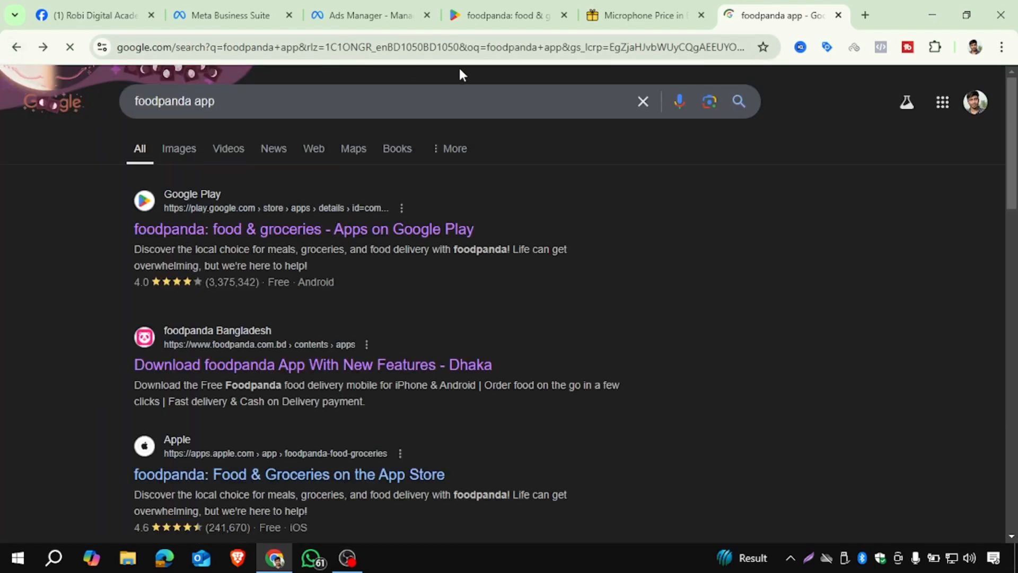
{"action": "left_click", "coordinate": [350, 7]}
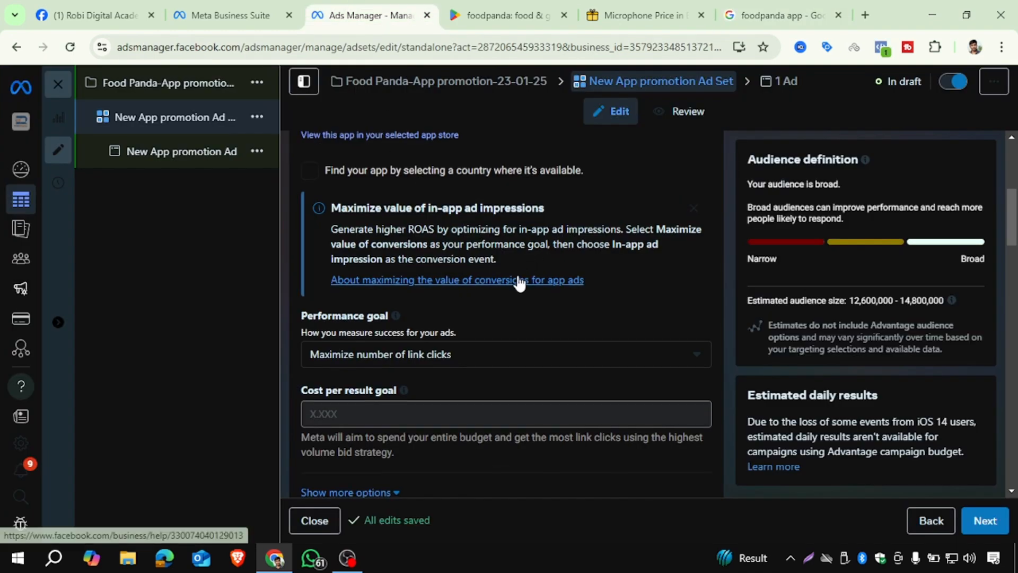
Enable finding the app by a country where it's available and choose Bangladesh.
{"action": "scroll", "coordinate": [514, 278], "scroll_direction": "down", "scroll_amount": 2}
{"action": "scroll", "coordinate": [459, 241], "scroll_direction": "up", "scroll_amount": 3}
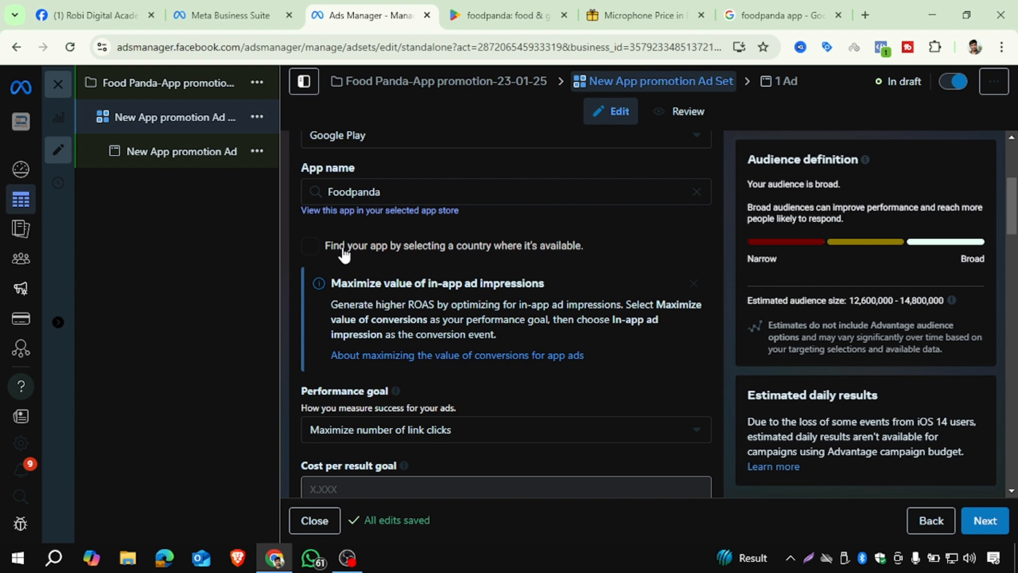
{"action": "left_click", "coordinate": [313, 248]}
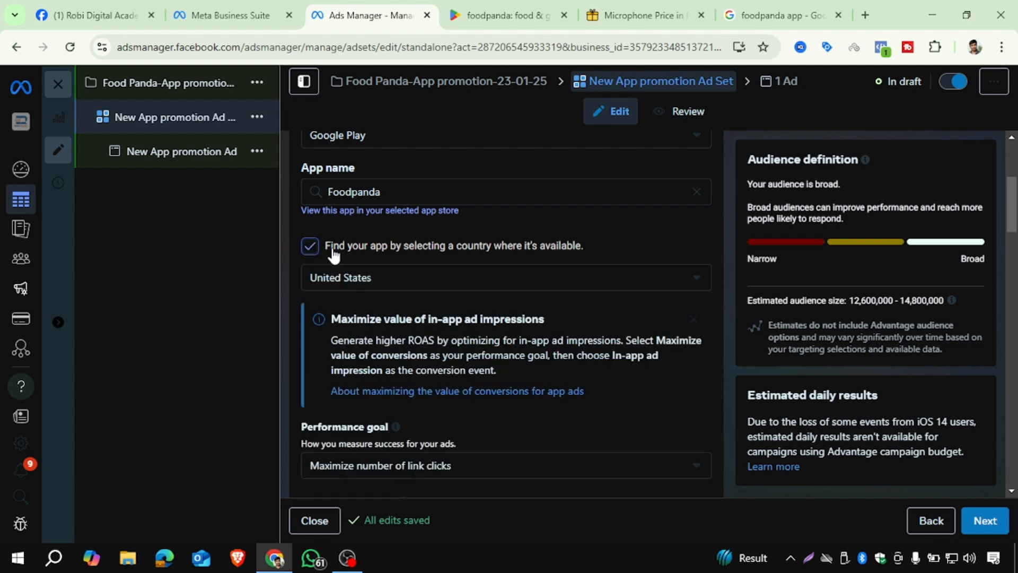
{"action": "left_click", "coordinate": [364, 277]}
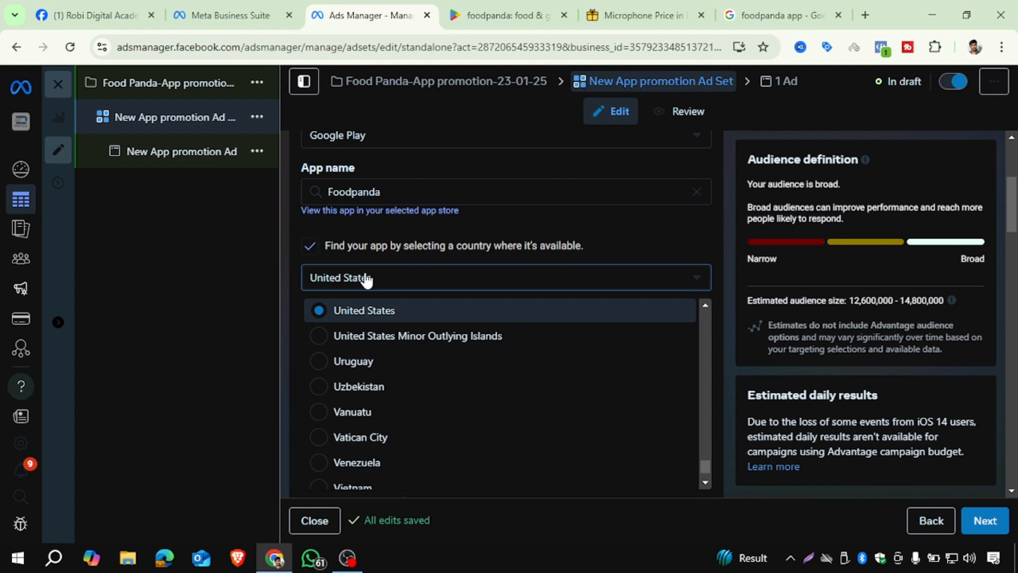
{"action": "key", "text": "b"}
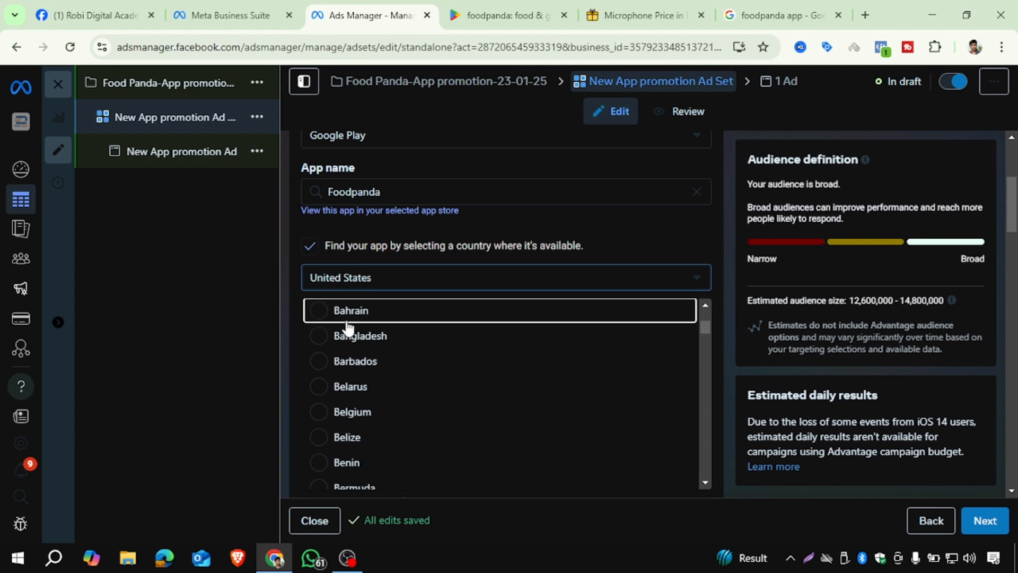
{"action": "left_click", "coordinate": [336, 338]}
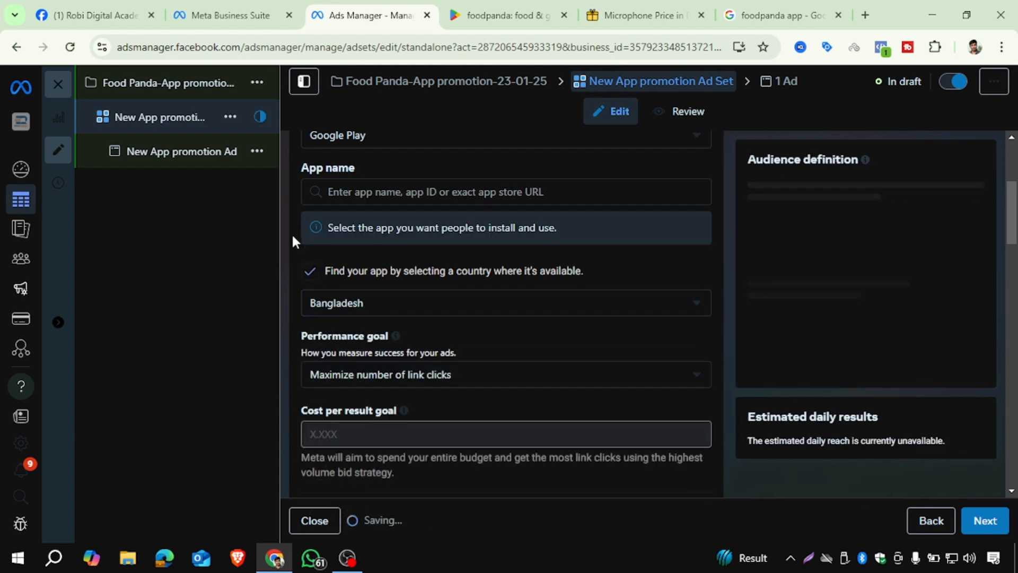
Paste the copied Google Play link as the app name and select the Foodpanda app.
{"action": "right_click", "coordinate": [360, 191]}
{"action": "left_click", "coordinate": [383, 338]}
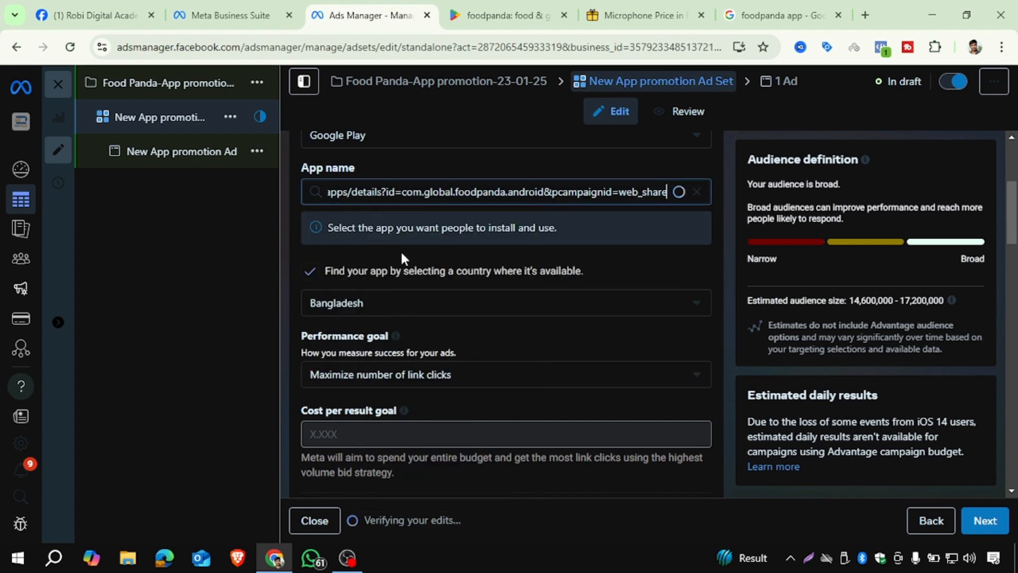
{"action": "left_click", "coordinate": [575, 231]}
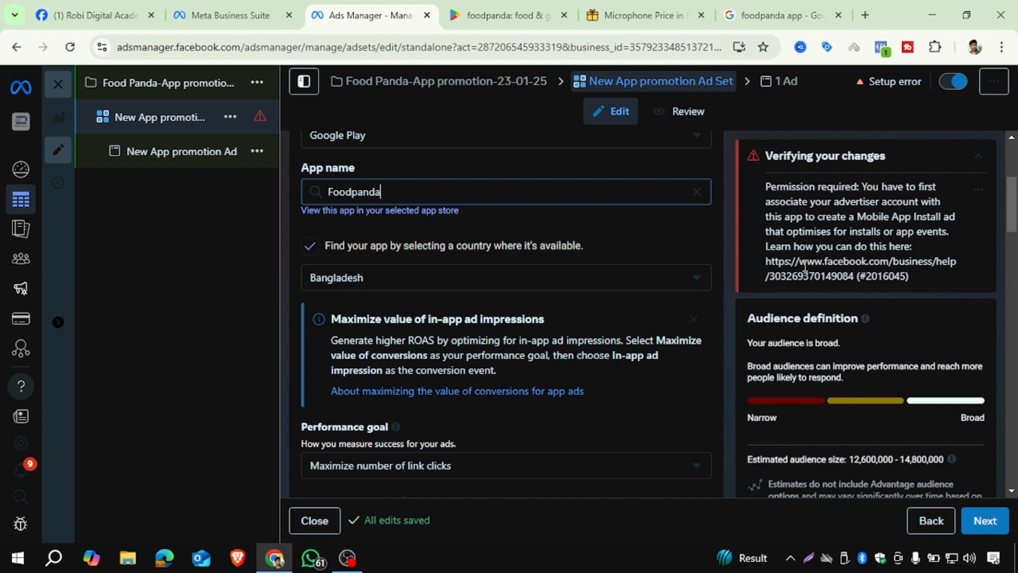
Set the ad set's performance goal to Maximize number of app installs.
{"action": "scroll", "coordinate": [756, 276], "scroll_direction": "down", "scroll_amount": 2}
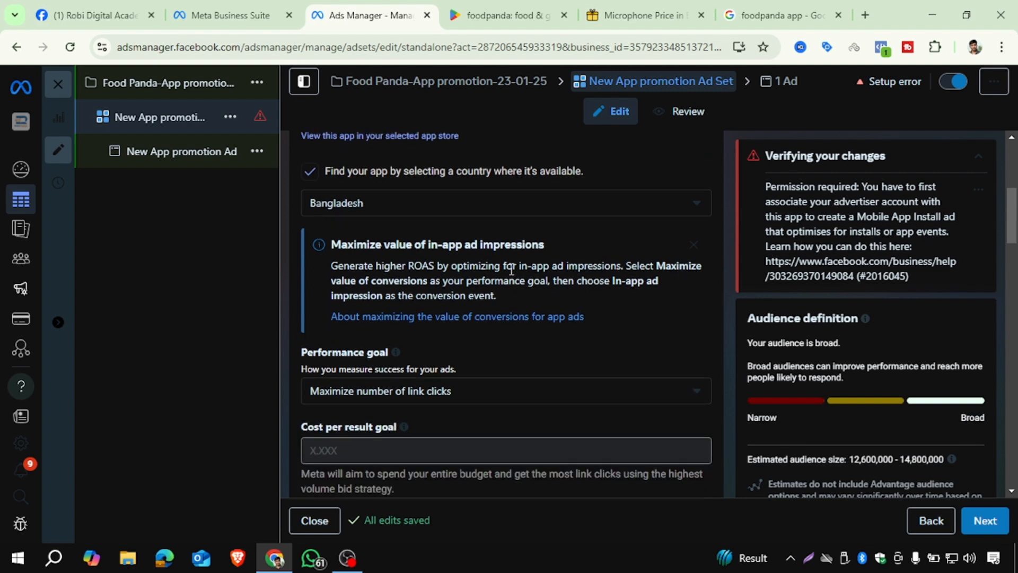
{"action": "scroll", "coordinate": [511, 269], "scroll_direction": "down", "scroll_amount": 2}
{"action": "scroll", "coordinate": [476, 264], "scroll_direction": "up", "scroll_amount": 6}
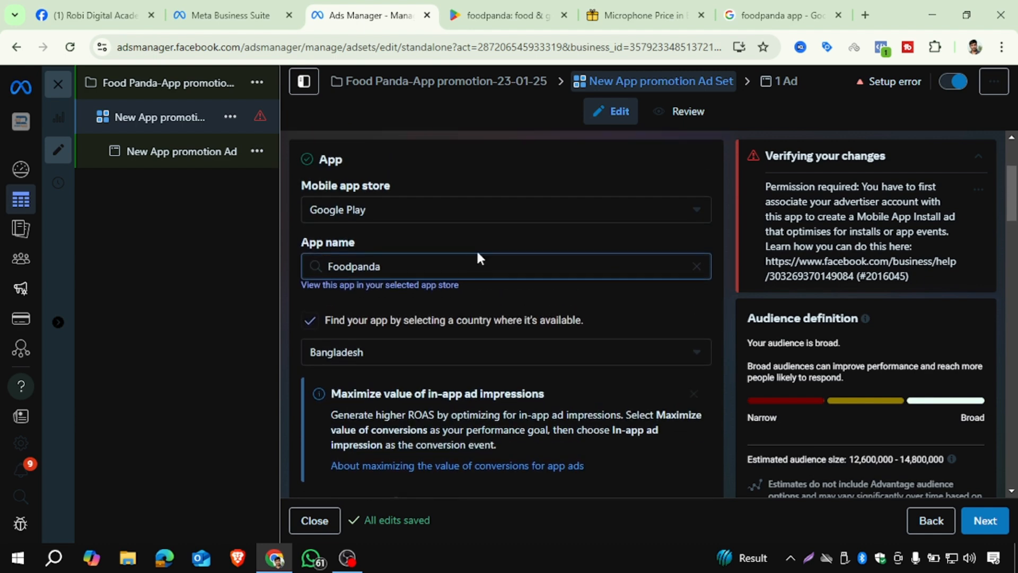
{"action": "scroll", "coordinate": [575, 286], "scroll_direction": "down", "scroll_amount": 6}
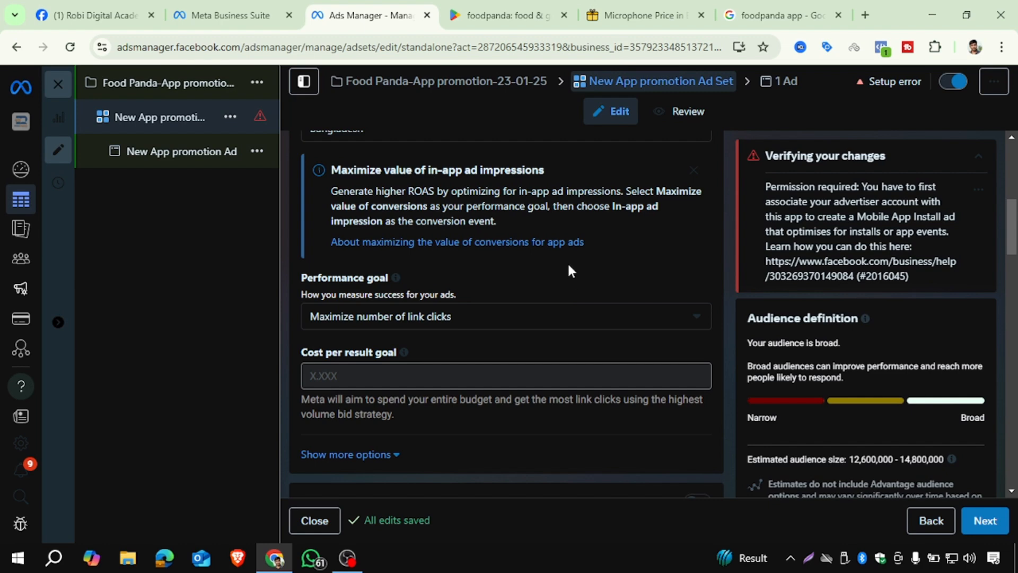
{"action": "scroll", "coordinate": [570, 270], "scroll_direction": "down", "scroll_amount": 2}
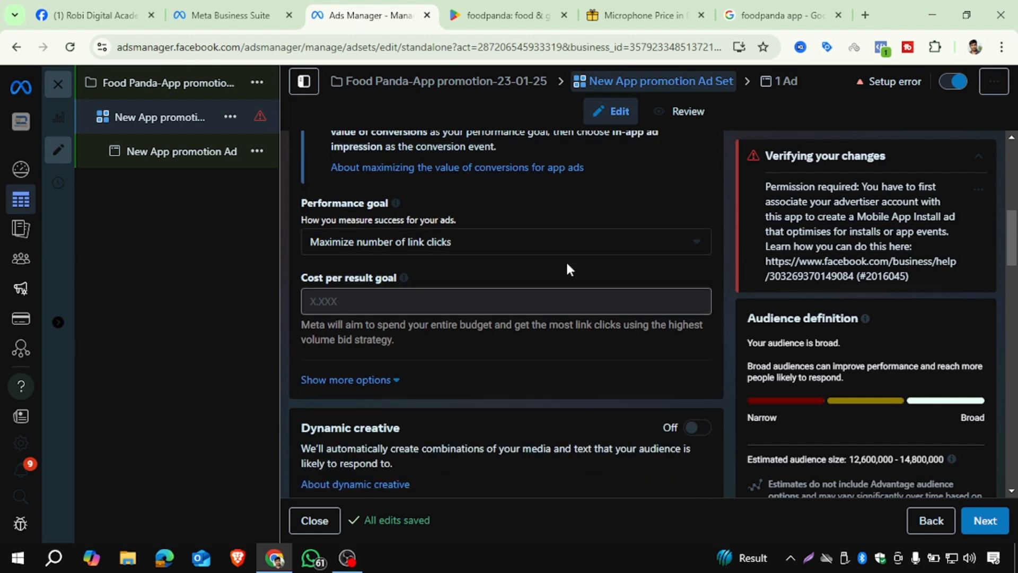
{"action": "left_click", "coordinate": [509, 247]}
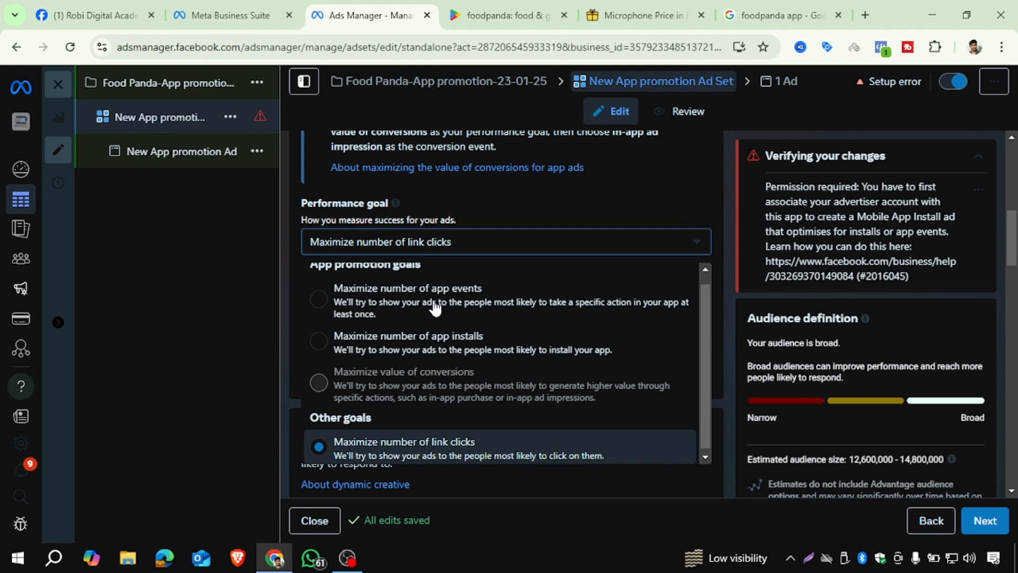
{"action": "left_click", "coordinate": [325, 345]}
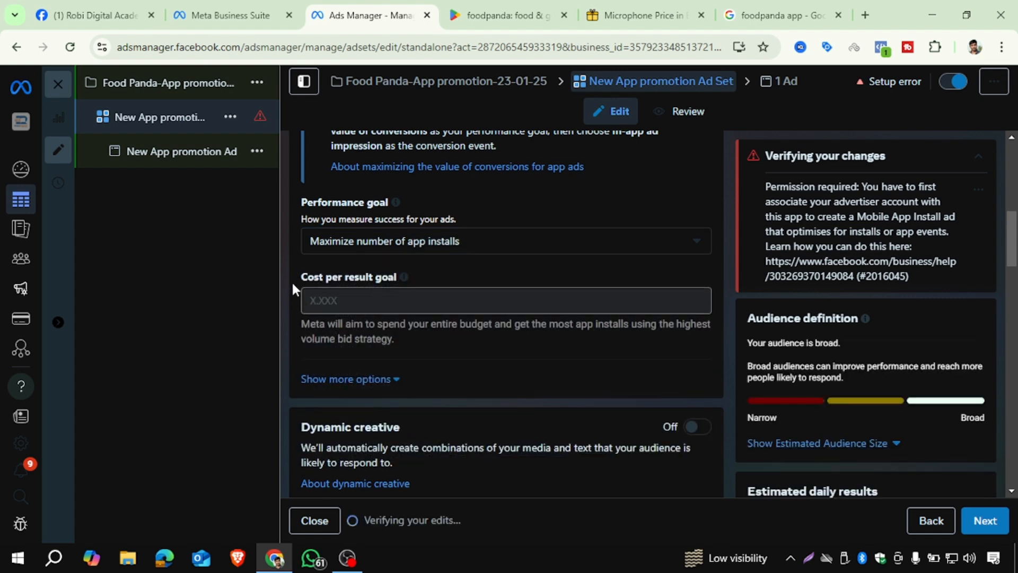
Remove the existing audience location from the ad set and include the country Bangladesh instead.
{"action": "scroll", "coordinate": [301, 297], "scroll_direction": "down", "scroll_amount": 2}
{"action": "scroll", "coordinate": [300, 300], "scroll_direction": "down", "scroll_amount": 6}
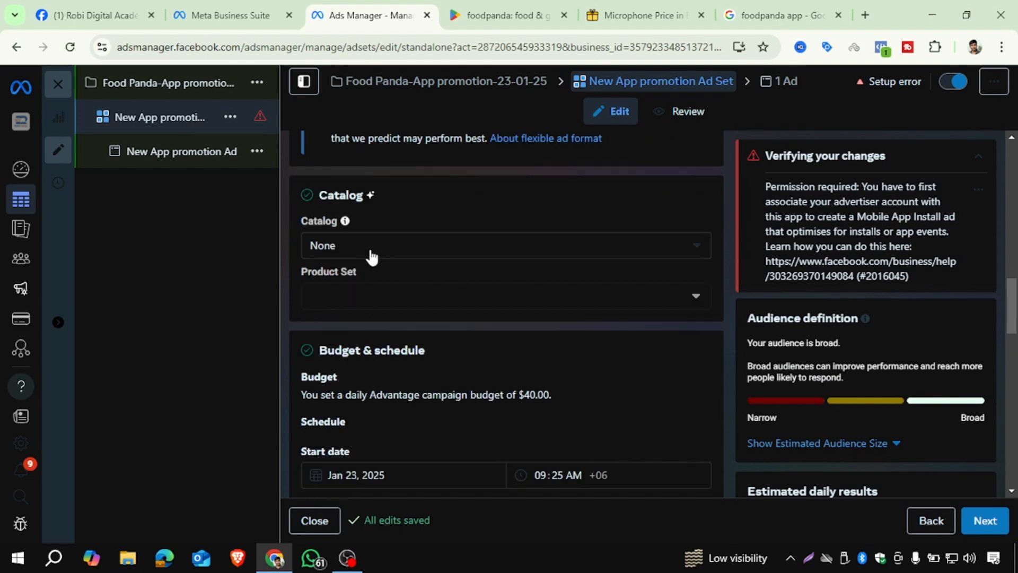
{"action": "scroll", "coordinate": [413, 259], "scroll_direction": "down", "scroll_amount": 3}
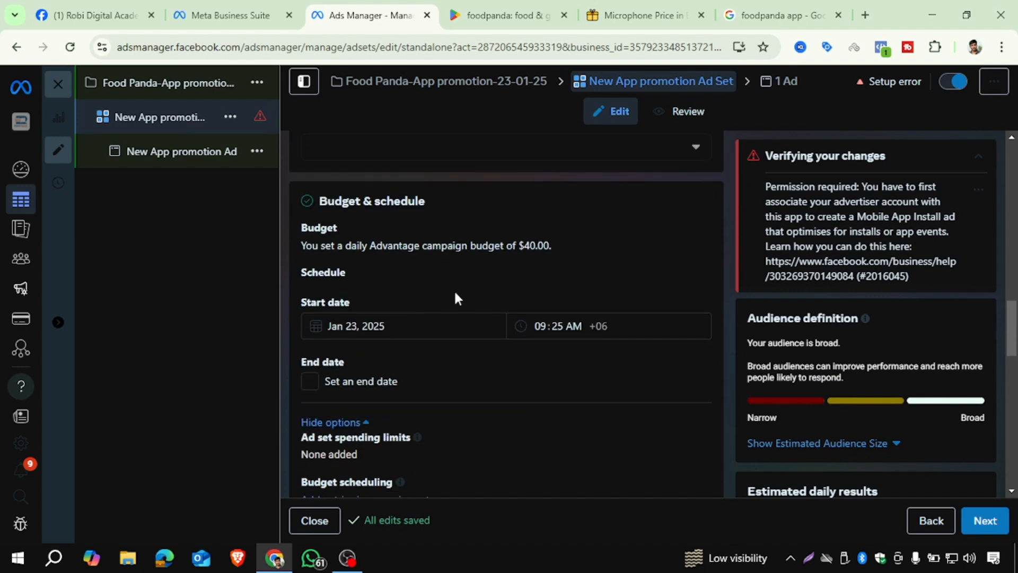
{"action": "scroll", "coordinate": [370, 329], "scroll_direction": "down", "scroll_amount": 8}
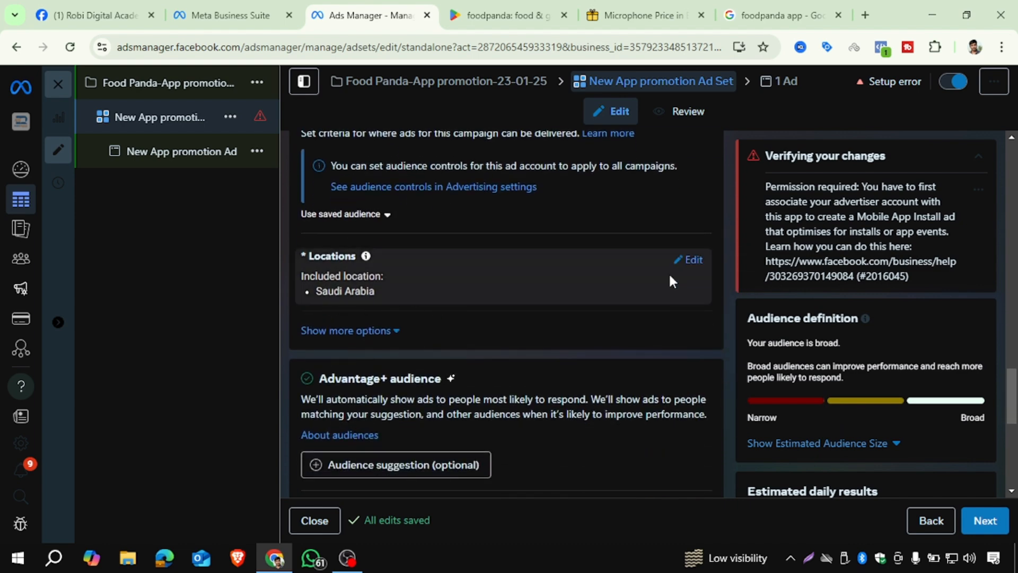
{"action": "left_click", "coordinate": [693, 262]}
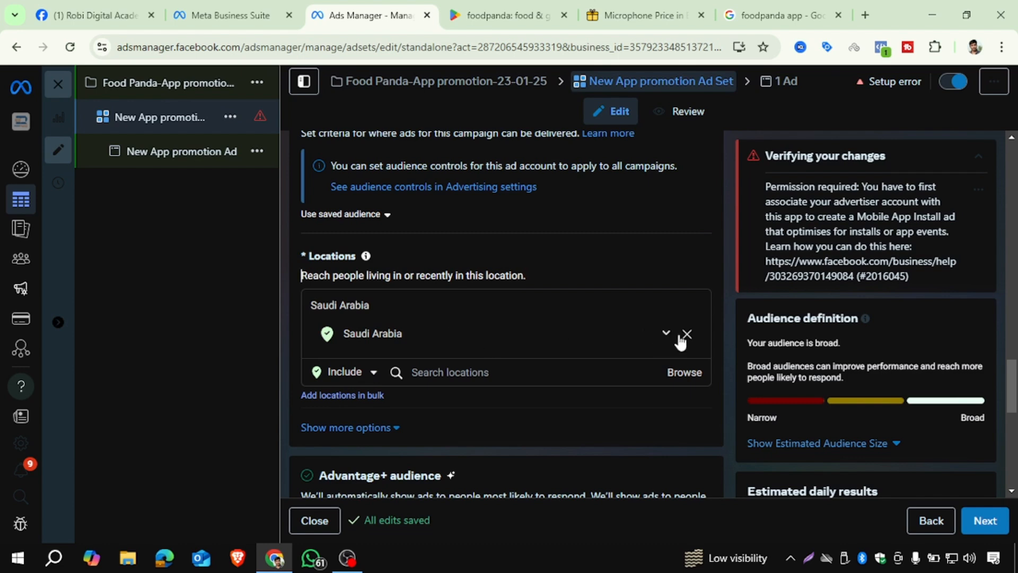
{"action": "left_click", "coordinate": [687, 335]}
{"action": "left_click", "coordinate": [430, 341]}
{"action": "type", "text": "bangladesh"}
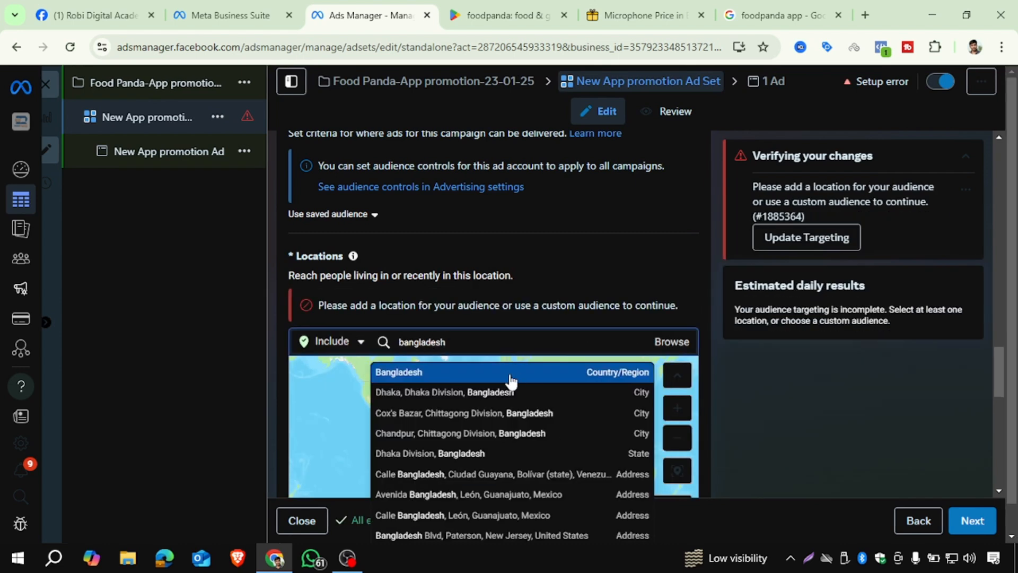
{"action": "key", "text": "Return"}
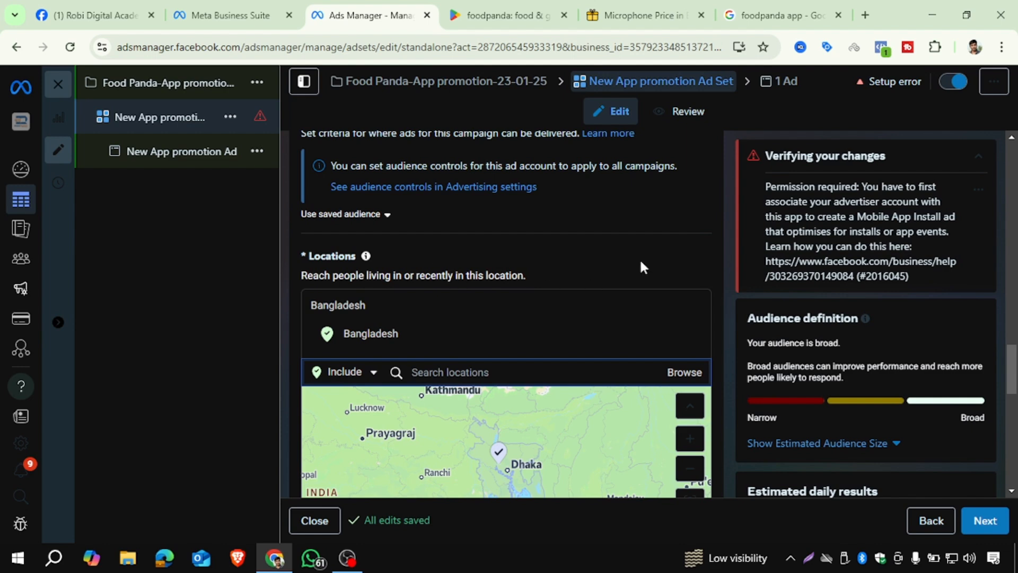
Switch the ad set to the original audience options instead of the Advantage+ audience.
{"action": "scroll", "coordinate": [654, 262], "scroll_direction": "down", "scroll_amount": 2}
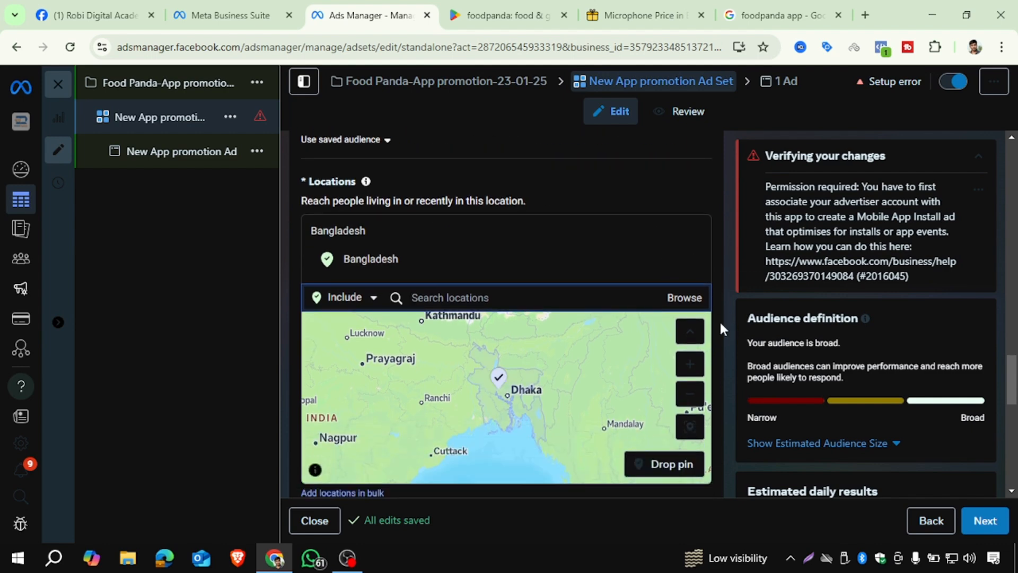
{"action": "scroll", "coordinate": [720, 321], "scroll_direction": "down", "scroll_amount": 4}
{"action": "scroll", "coordinate": [721, 330], "scroll_direction": "down", "scroll_amount": 4}
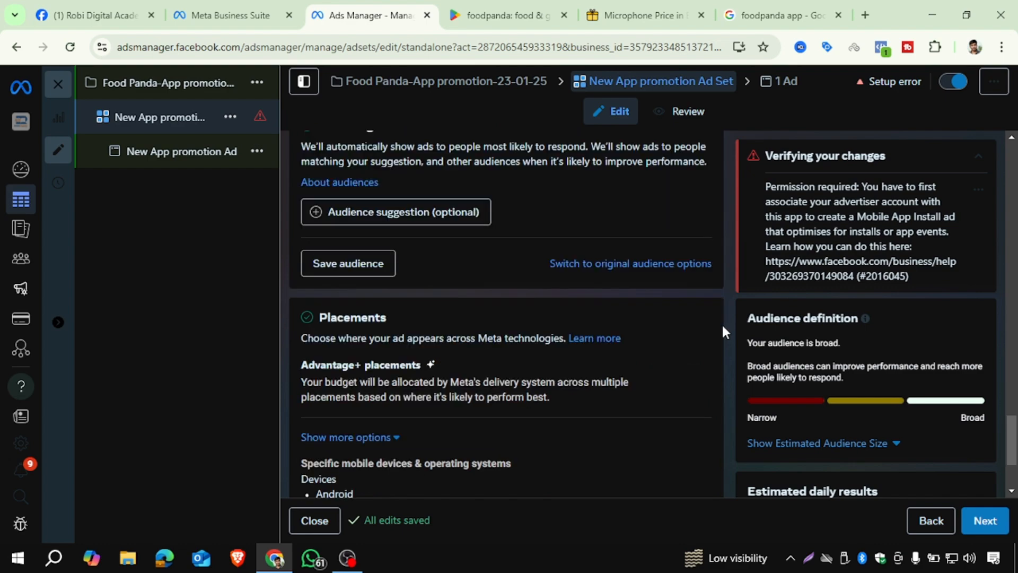
{"action": "left_click", "coordinate": [598, 265]}
{"action": "left_click", "coordinate": [484, 338]}
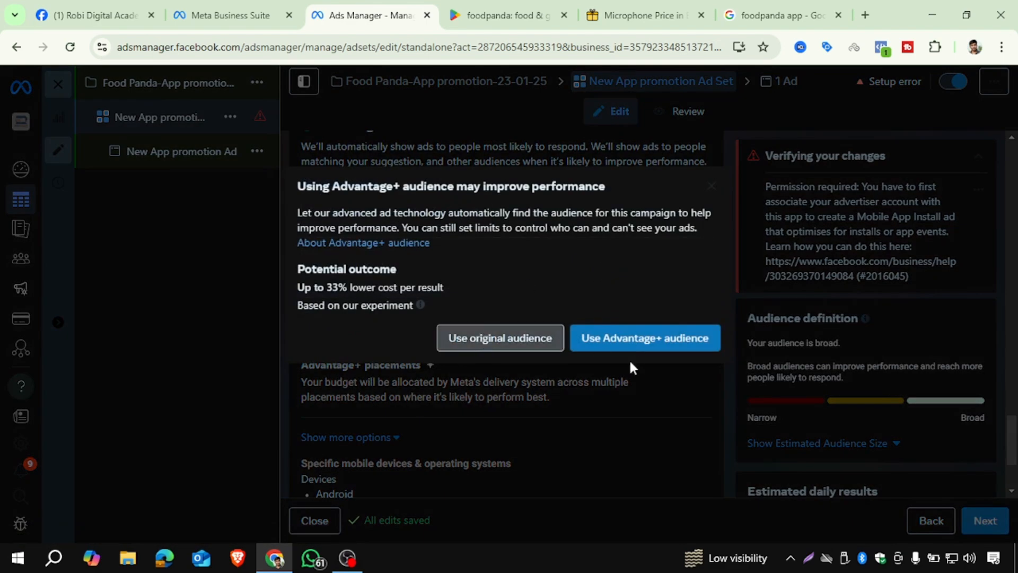
{"action": "scroll", "coordinate": [551, 307], "scroll_direction": "down", "scroll_amount": 10}
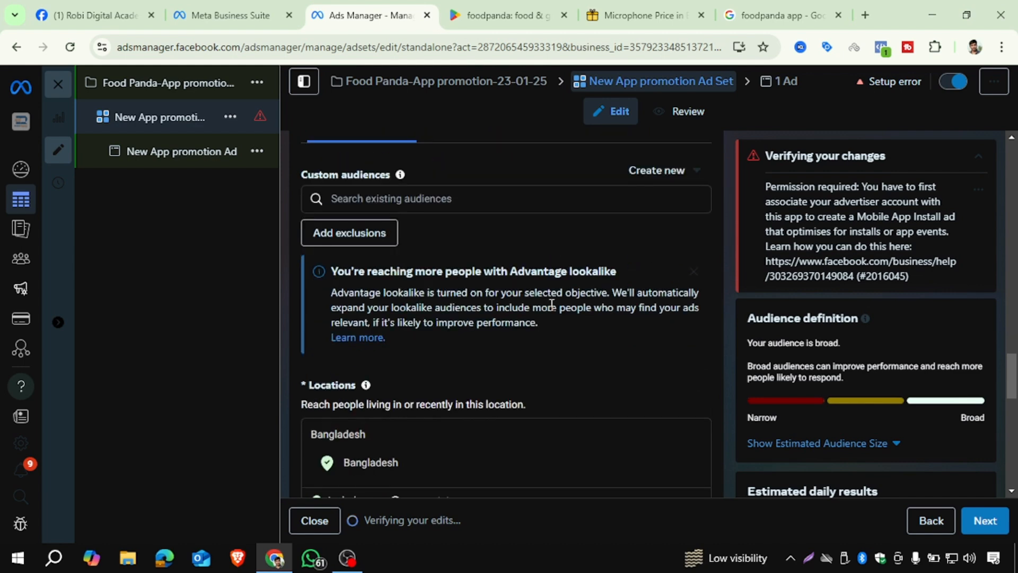
Set the audience's maximum age to 40.
{"action": "scroll", "coordinate": [551, 308], "scroll_direction": "down", "scroll_amount": 1}
{"action": "left_click", "coordinate": [696, 253]}
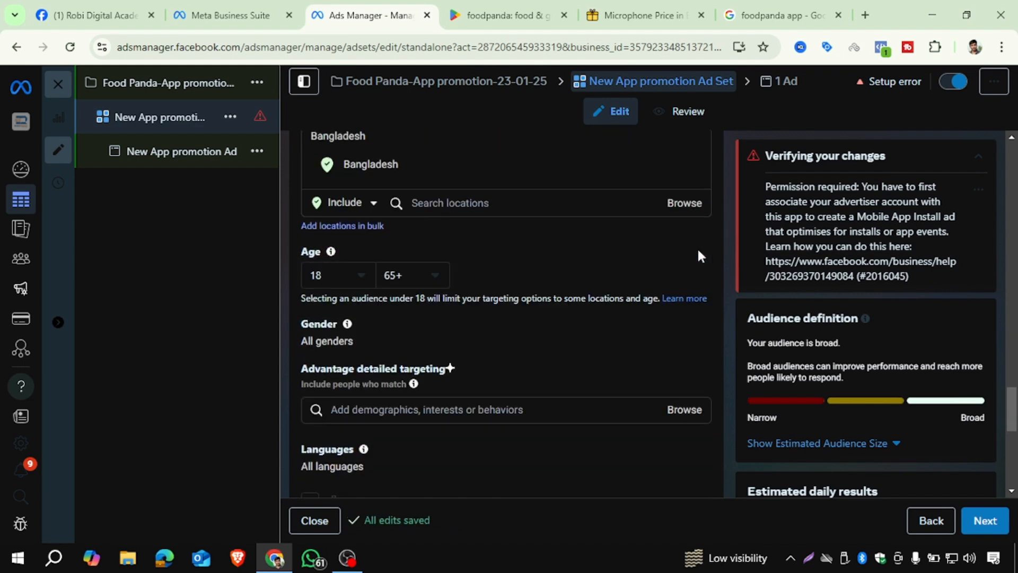
{"action": "left_click", "coordinate": [436, 276]}
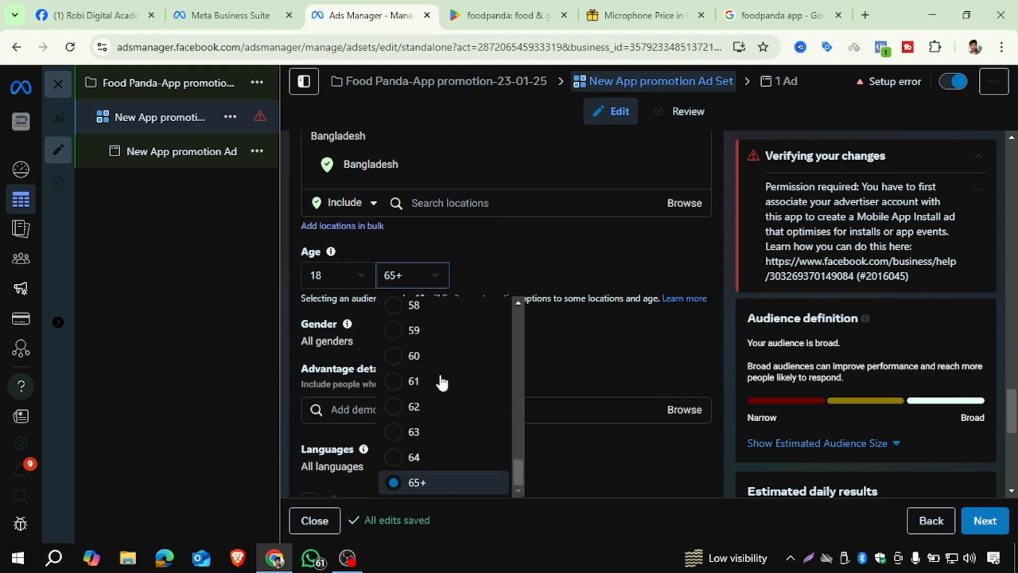
{"action": "scroll", "coordinate": [440, 379], "scroll_direction": "up", "scroll_amount": 6}
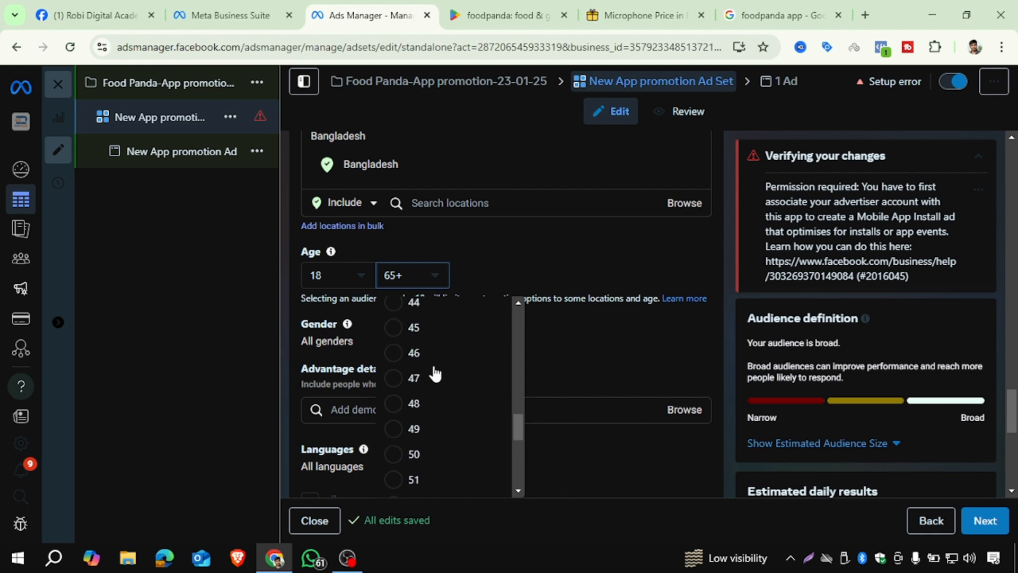
{"action": "scroll", "coordinate": [436, 373], "scroll_direction": "up", "scroll_amount": 1}
{"action": "scroll", "coordinate": [436, 374], "scroll_direction": "up", "scroll_amount": 3}
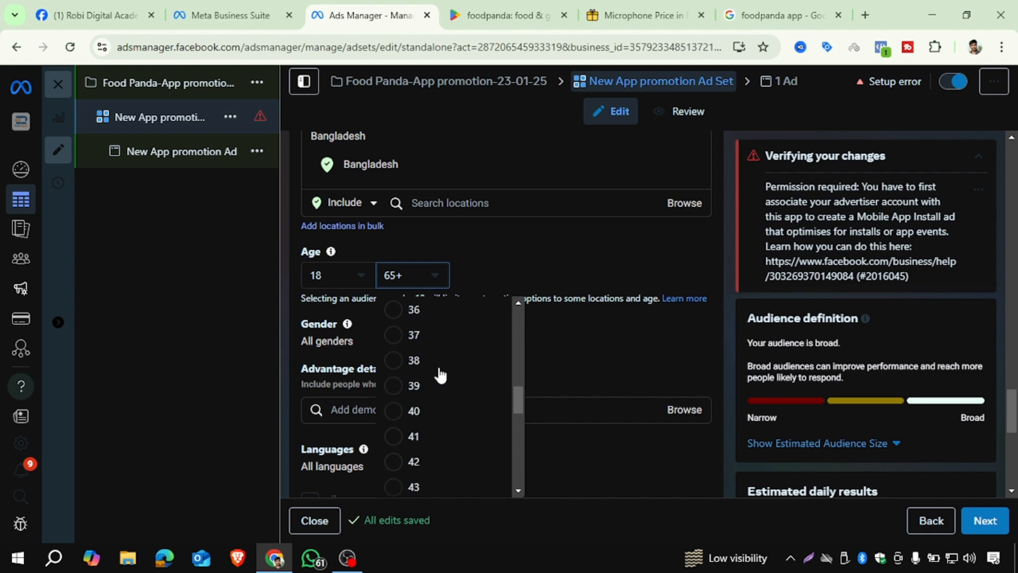
{"action": "left_click", "coordinate": [400, 411]}
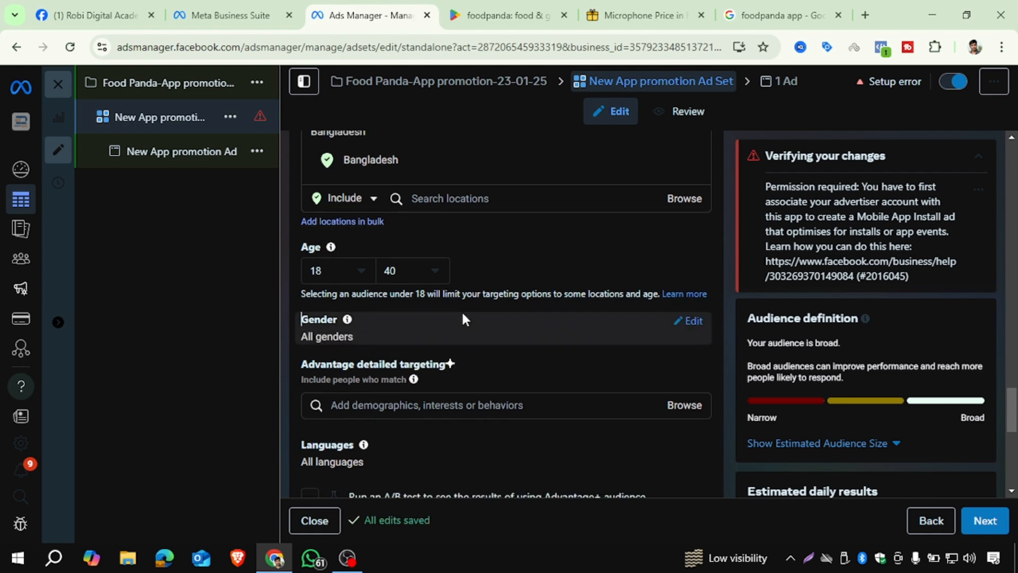
{"action": "scroll", "coordinate": [462, 310], "scroll_direction": "down", "scroll_amount": 1}
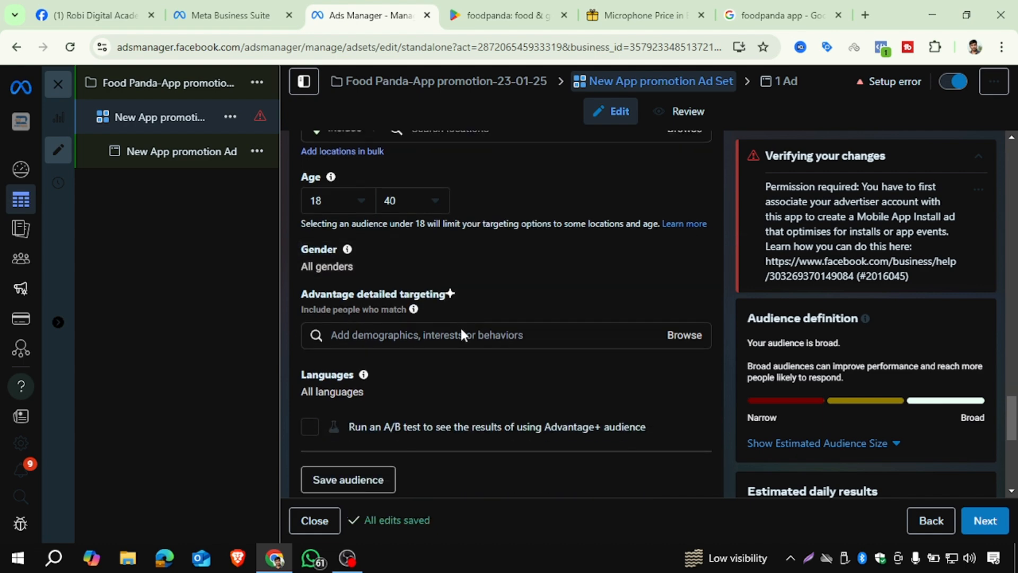
{"action": "left_click", "coordinate": [685, 335]}
{"action": "left_click", "coordinate": [312, 367]}
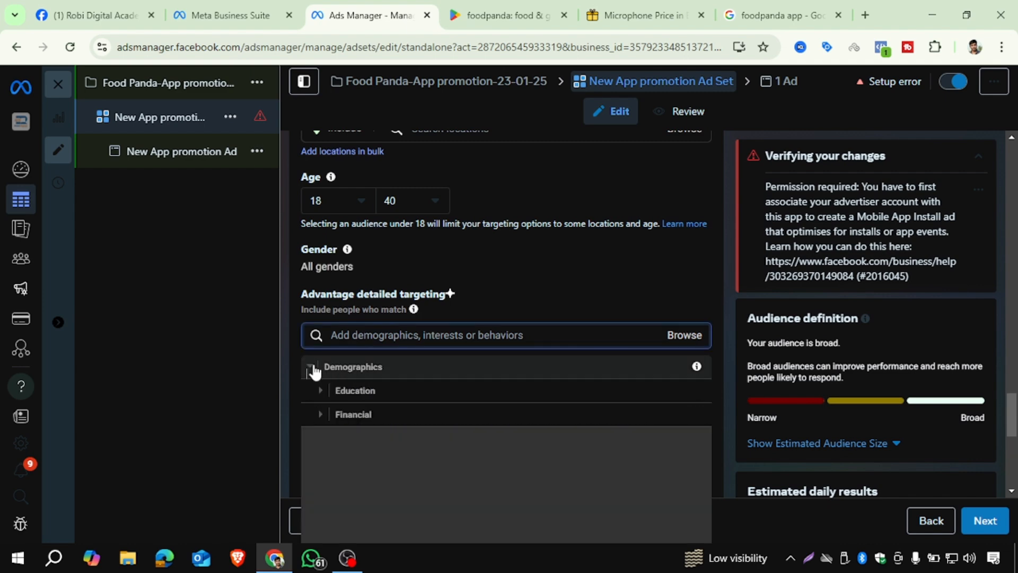
{"action": "scroll", "coordinate": [365, 379], "scroll_direction": "down", "scroll_amount": 1}
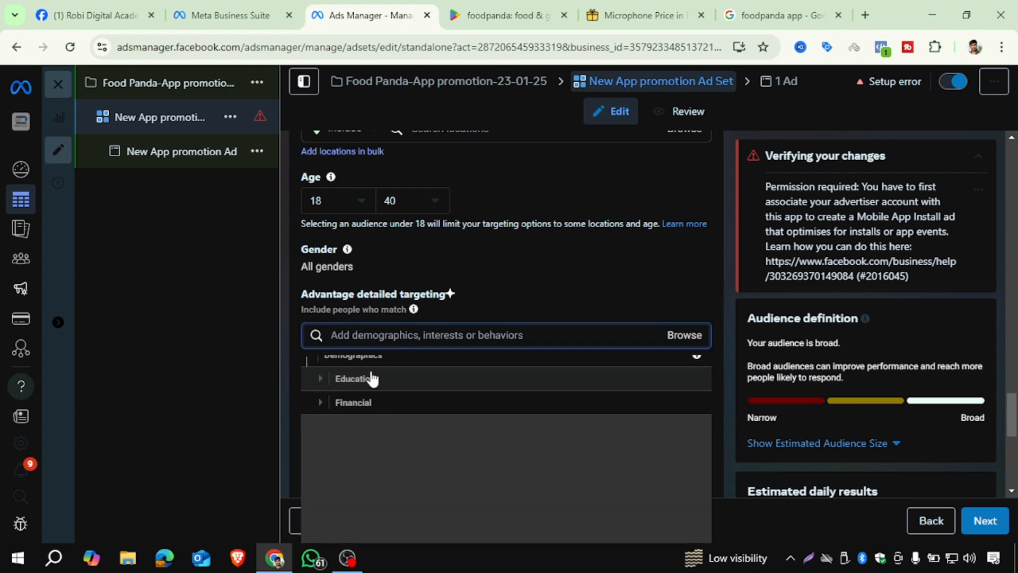
{"action": "left_click", "coordinate": [284, 283]}
Add the education levels In college, Master's degree and Professional degree to the Advantage detailed targeting.
{"action": "scroll", "coordinate": [488, 329], "scroll_direction": "down", "scroll_amount": 3}
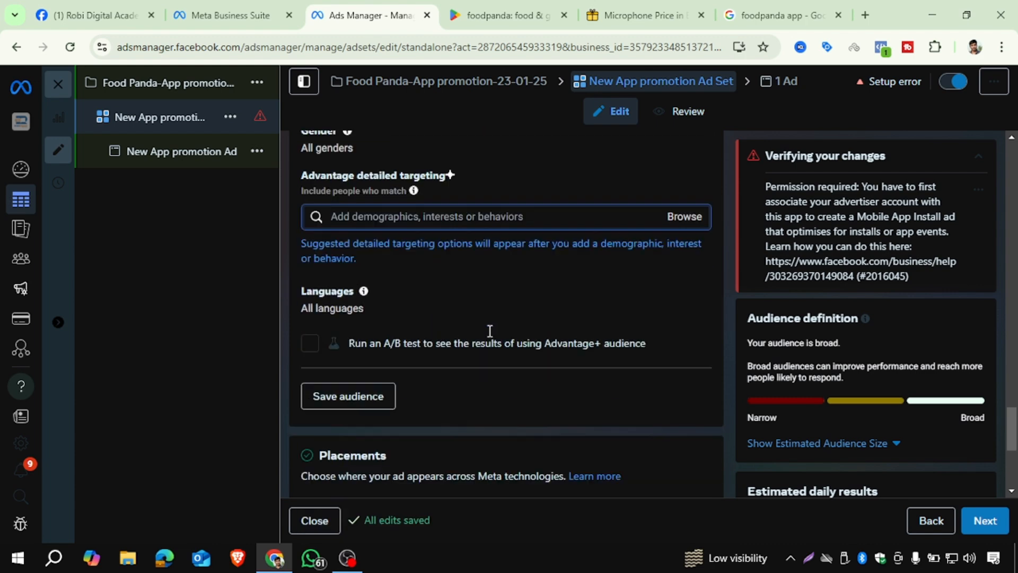
{"action": "left_click", "coordinate": [681, 186]}
{"action": "left_click", "coordinate": [328, 220]}
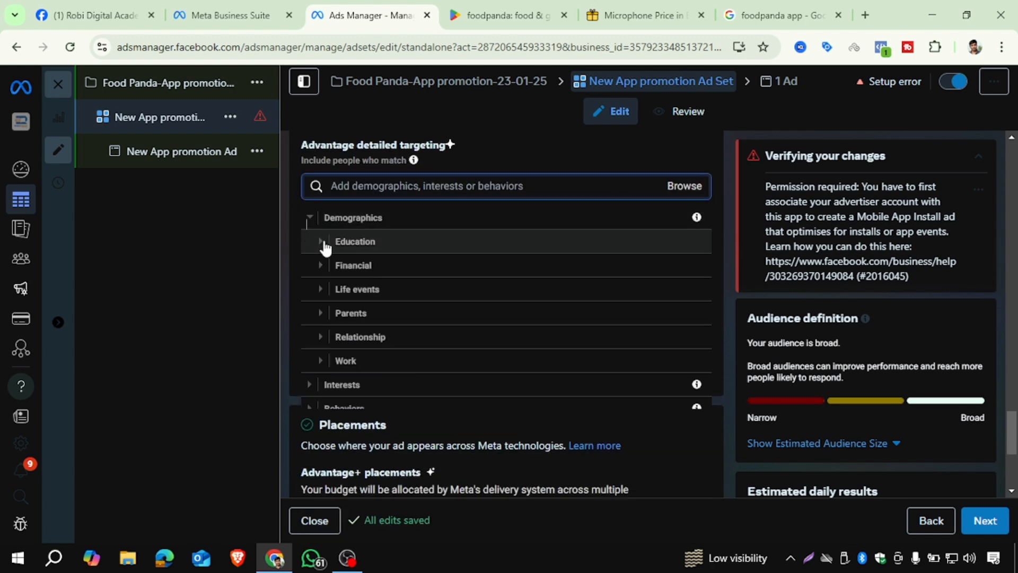
{"action": "left_click", "coordinate": [322, 242]}
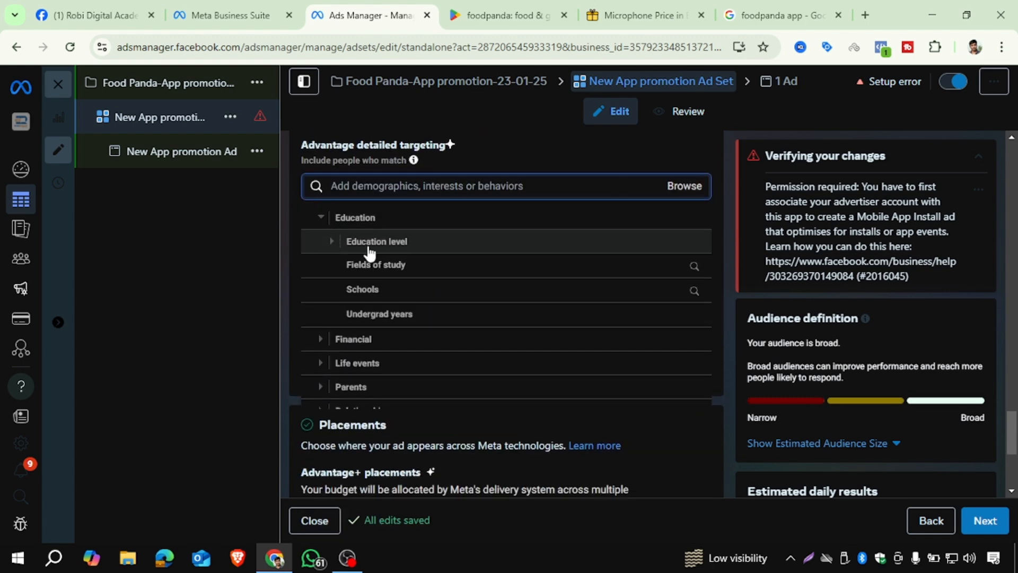
{"action": "left_click", "coordinate": [331, 242]}
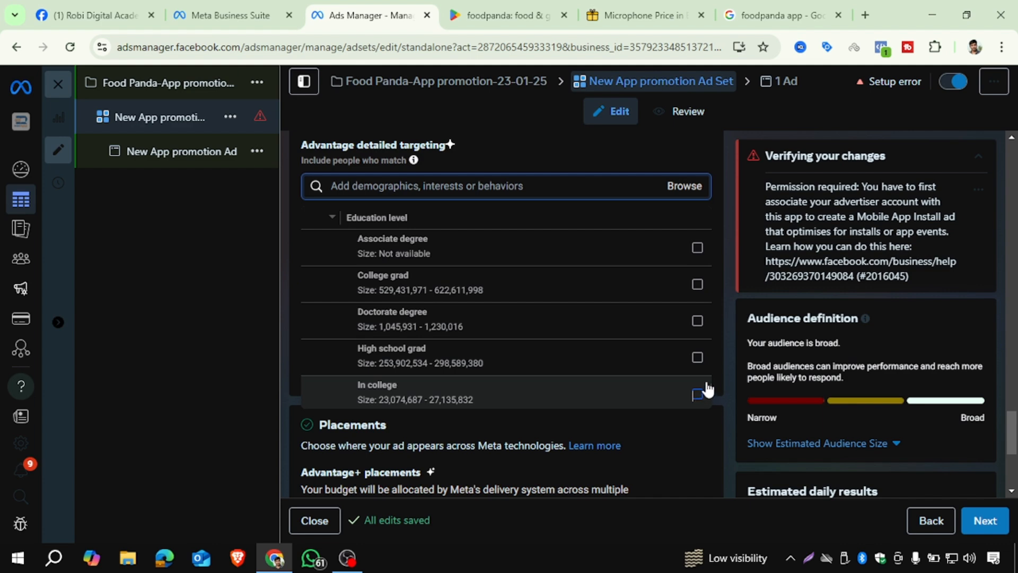
{"action": "left_click", "coordinate": [697, 393]}
{"action": "scroll", "coordinate": [644, 324], "scroll_direction": "down", "scroll_amount": 1}
{"action": "scroll", "coordinate": [644, 325], "scroll_direction": "down", "scroll_amount": 2}
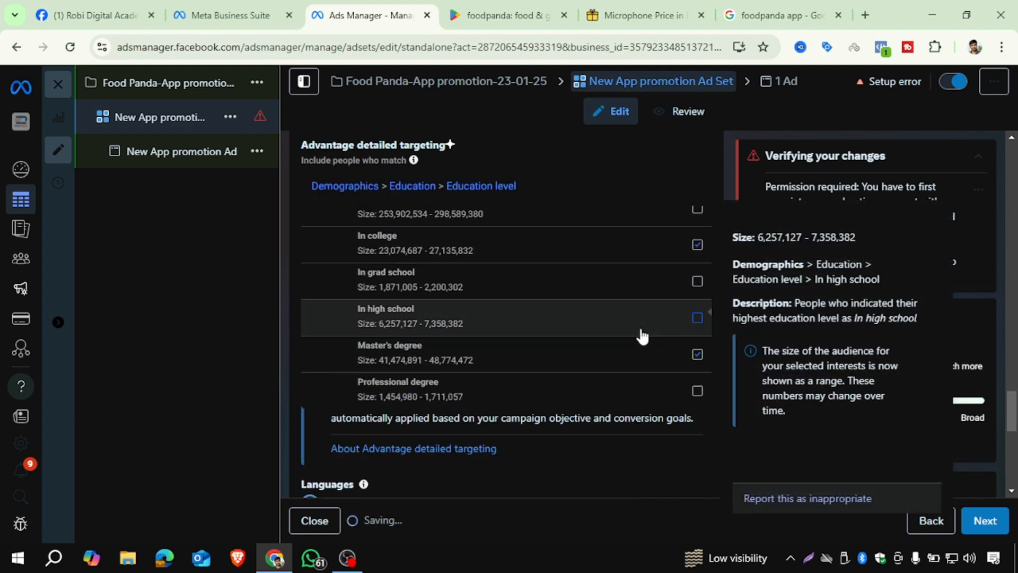
{"action": "left_click", "coordinate": [697, 354]}
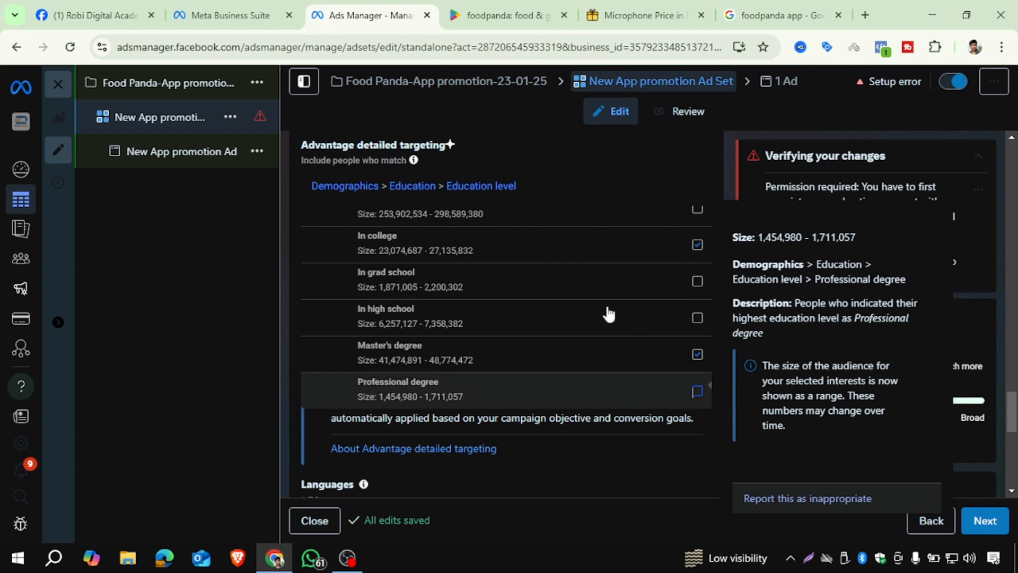
Add the education levels Associate degree and College grad to the detailed targeting and close the options list.
{"action": "scroll", "coordinate": [609, 314], "scroll_direction": "up", "scroll_amount": 2}
{"action": "scroll", "coordinate": [609, 314], "scroll_direction": "up", "scroll_amount": 2}
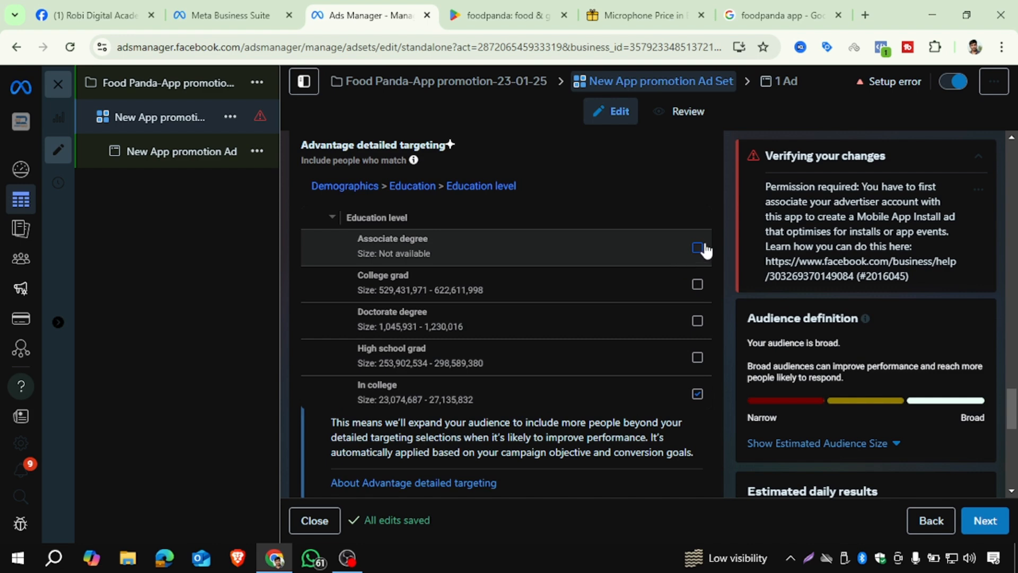
{"action": "left_click", "coordinate": [697, 248]}
{"action": "left_click", "coordinate": [698, 285]}
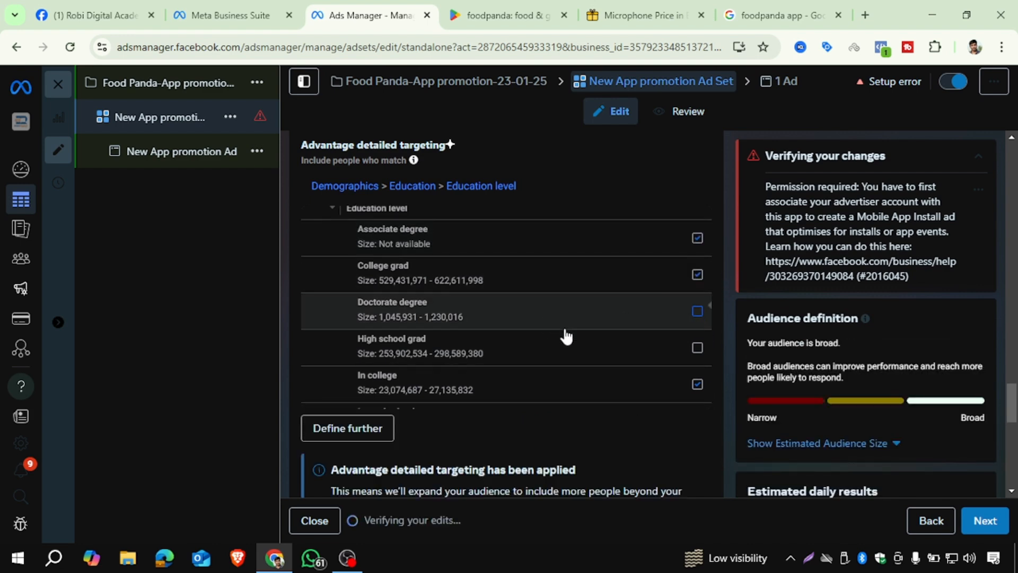
{"action": "scroll", "coordinate": [562, 336], "scroll_direction": "down", "scroll_amount": 5}
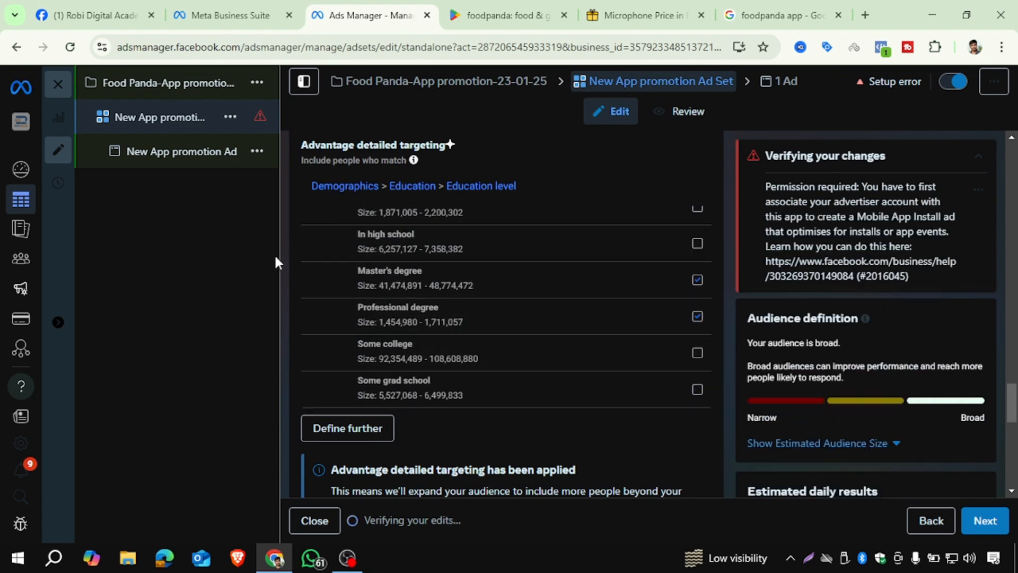
{"action": "left_click", "coordinate": [695, 286]}
{"action": "left_click", "coordinate": [693, 288]}
{"action": "left_click", "coordinate": [250, 216]}
{"action": "scroll", "coordinate": [581, 219], "scroll_direction": "up", "scroll_amount": 1}
{"action": "scroll", "coordinate": [609, 249], "scroll_direction": "down", "scroll_amount": 3}
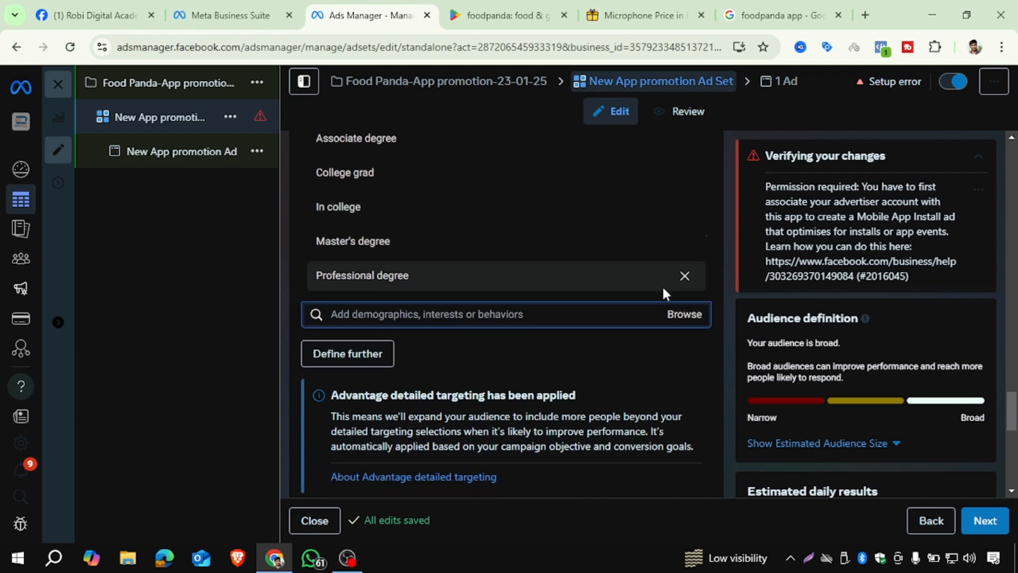
Look through the Life events demographics for further detailed targeting options.
{"action": "left_click", "coordinate": [684, 312]}
{"action": "scroll", "coordinate": [619, 275], "scroll_direction": "down", "scroll_amount": 3}
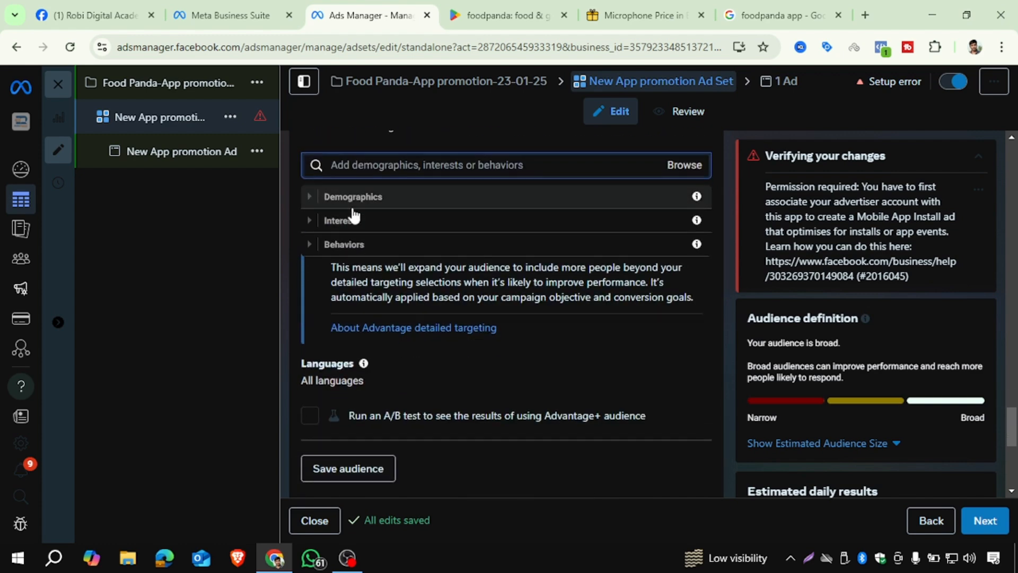
{"action": "left_click", "coordinate": [312, 199]}
{"action": "left_click", "coordinate": [316, 268]}
{"action": "scroll", "coordinate": [319, 268], "scroll_direction": "down", "scroll_amount": 5}
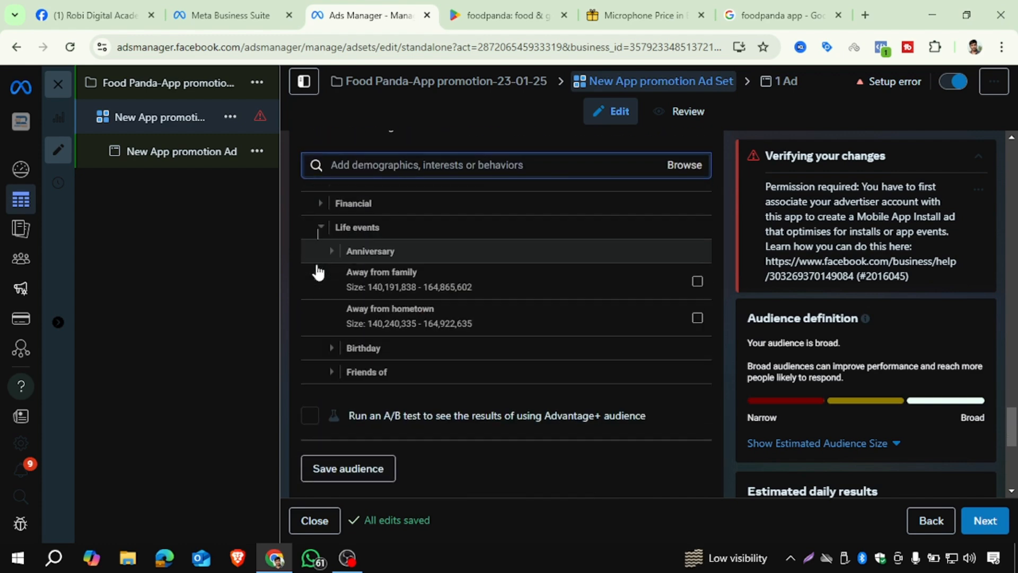
{"action": "scroll", "coordinate": [333, 274], "scroll_direction": "down", "scroll_amount": 3}
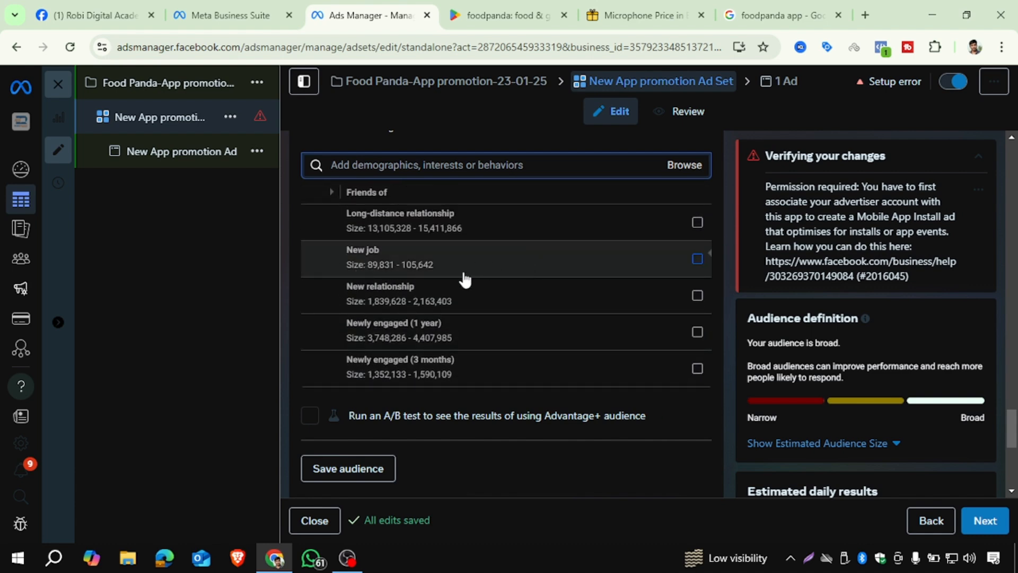
{"action": "scroll", "coordinate": [456, 254], "scroll_direction": "up", "scroll_amount": 5}
Search the detailed targeting for "job holder" and add the New job demographic.
{"action": "left_click", "coordinate": [413, 166]}
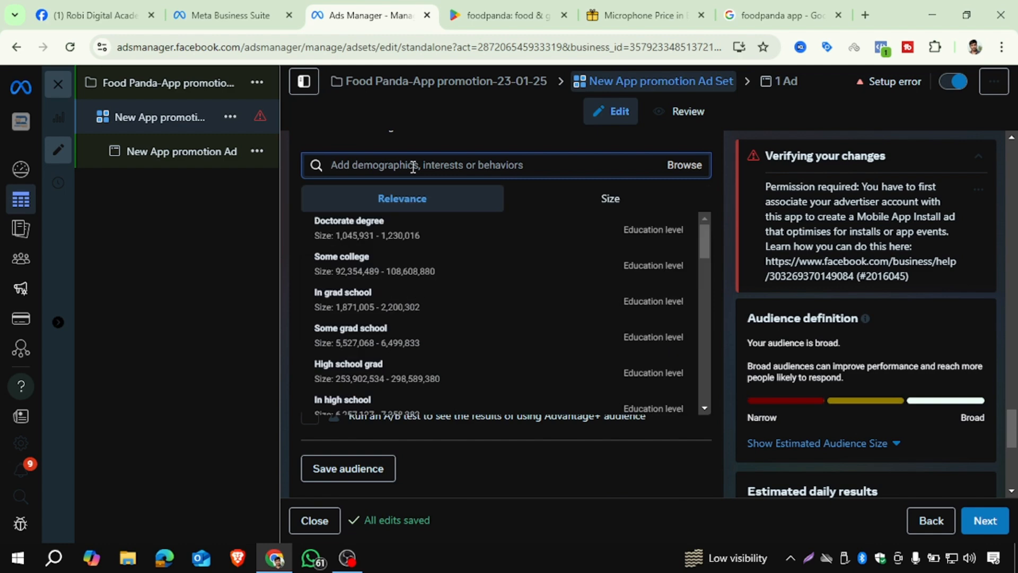
{"action": "type", "text": "job h"}
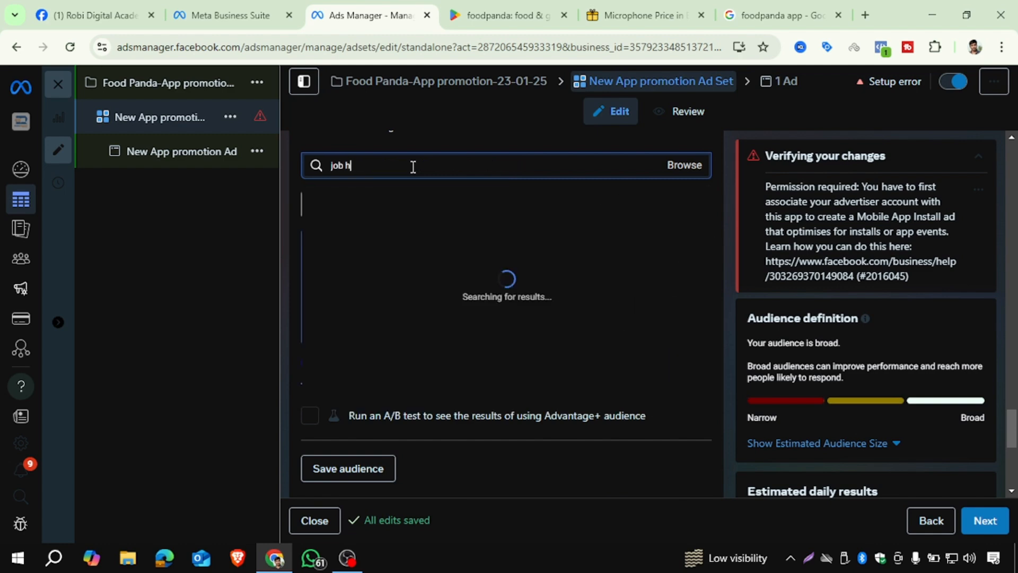
{"action": "type", "text": "older"}
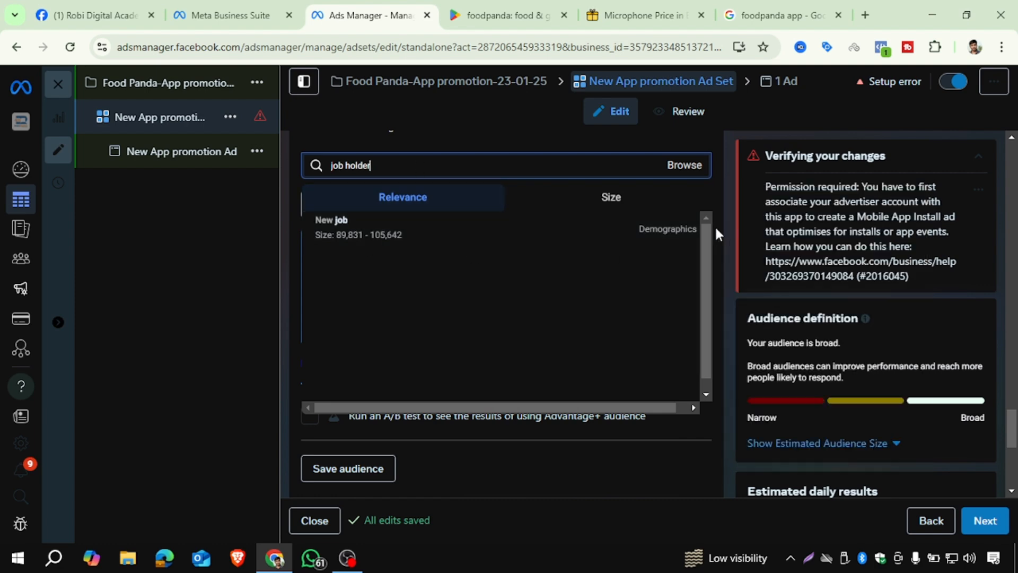
{"action": "left_click", "coordinate": [584, 237]}
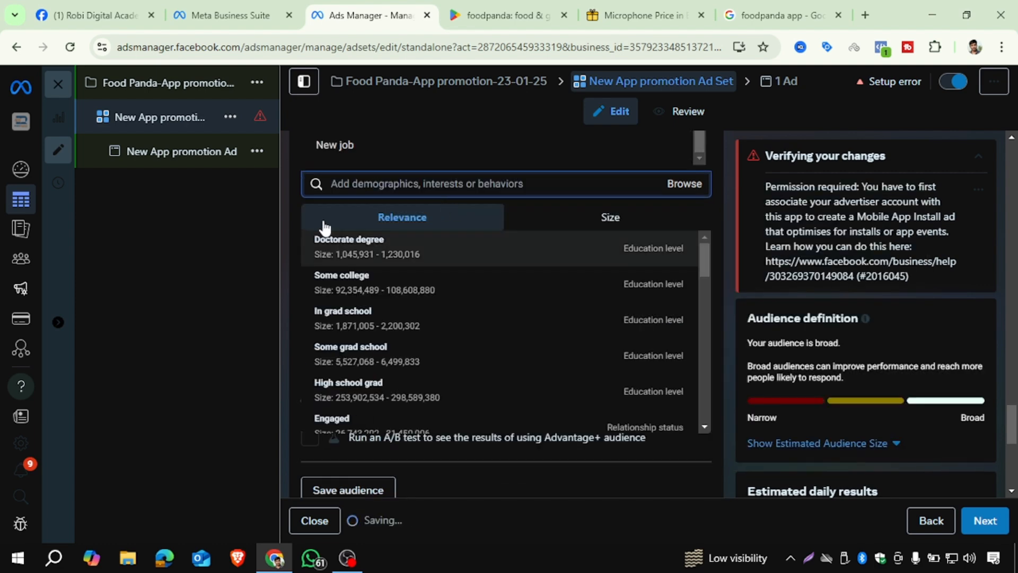
Search the detailed targeting for "job" and look through the suggested options.
{"action": "type", "text": "job"}
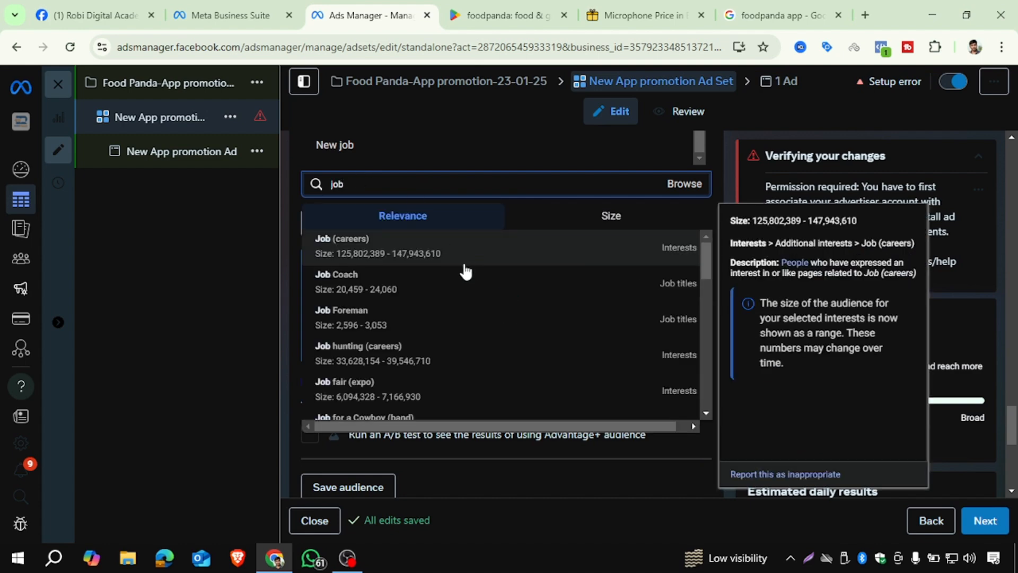
{"action": "scroll", "coordinate": [469, 273], "scroll_direction": "down", "scroll_amount": 2}
{"action": "scroll", "coordinate": [458, 303], "scroll_direction": "down", "scroll_amount": 4}
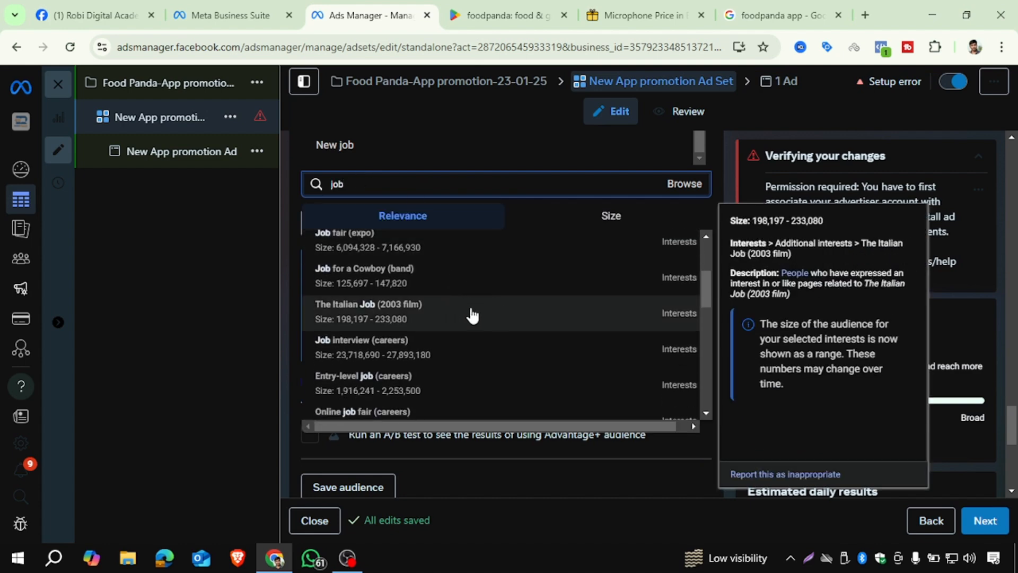
{"action": "scroll", "coordinate": [473, 317], "scroll_direction": "down", "scroll_amount": 6}
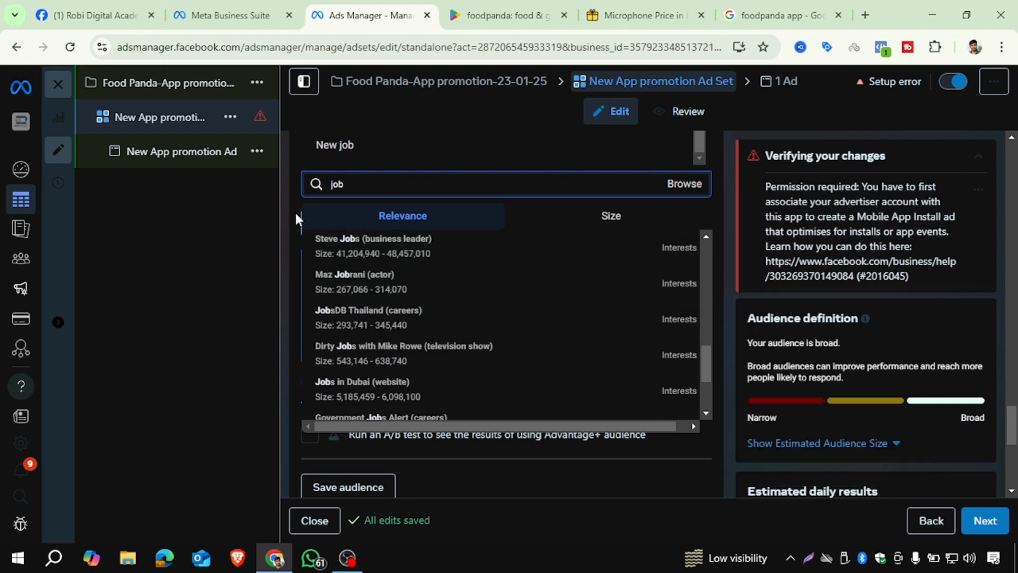
Browse the Work demographics and look through the Industries options for further detailed targeting.
{"action": "left_click", "coordinate": [688, 187]}
{"action": "left_click", "coordinate": [309, 215]}
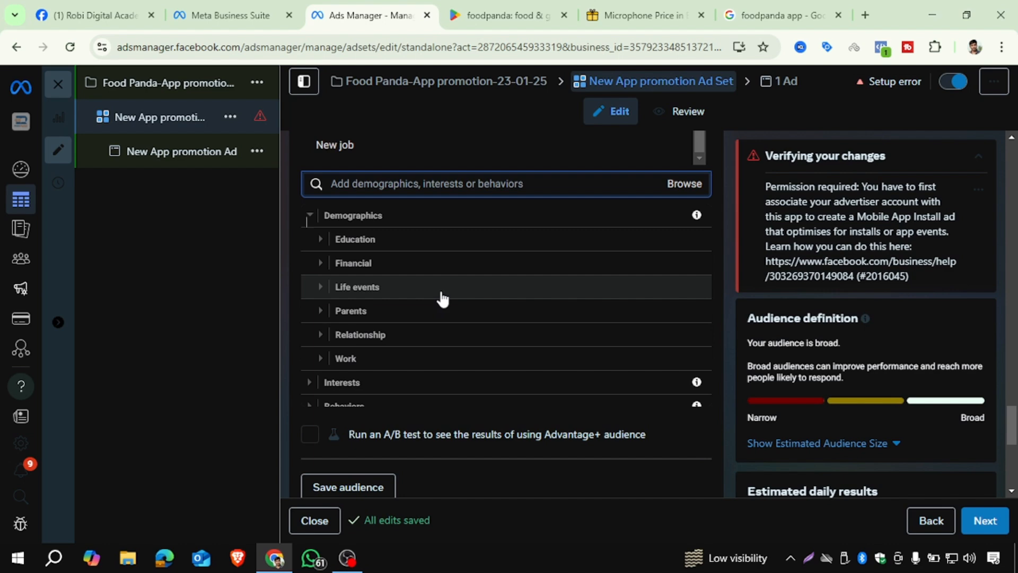
{"action": "scroll", "coordinate": [443, 299], "scroll_direction": "down", "scroll_amount": 1}
{"action": "left_click", "coordinate": [322, 346]}
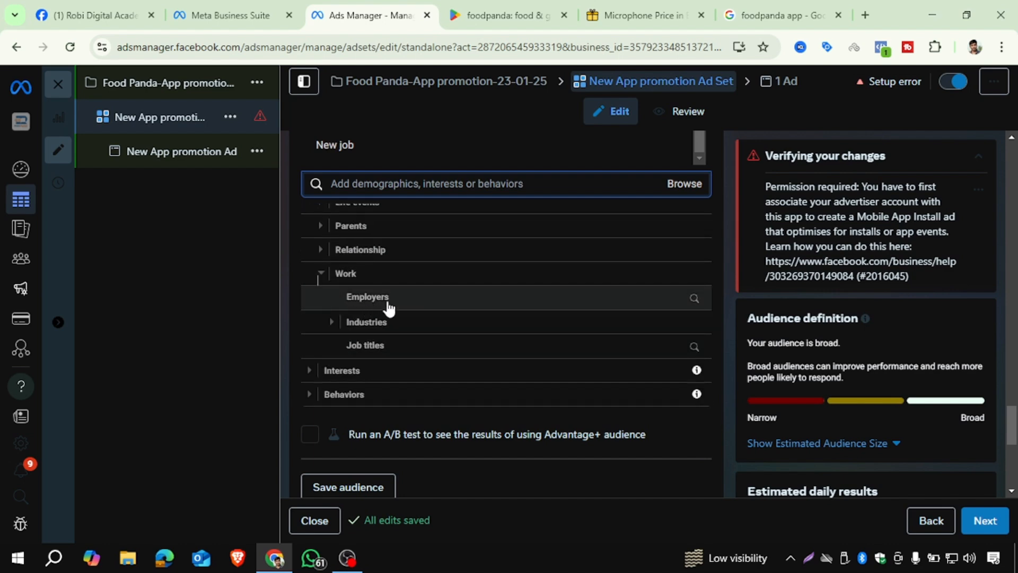
{"action": "left_click", "coordinate": [334, 324]}
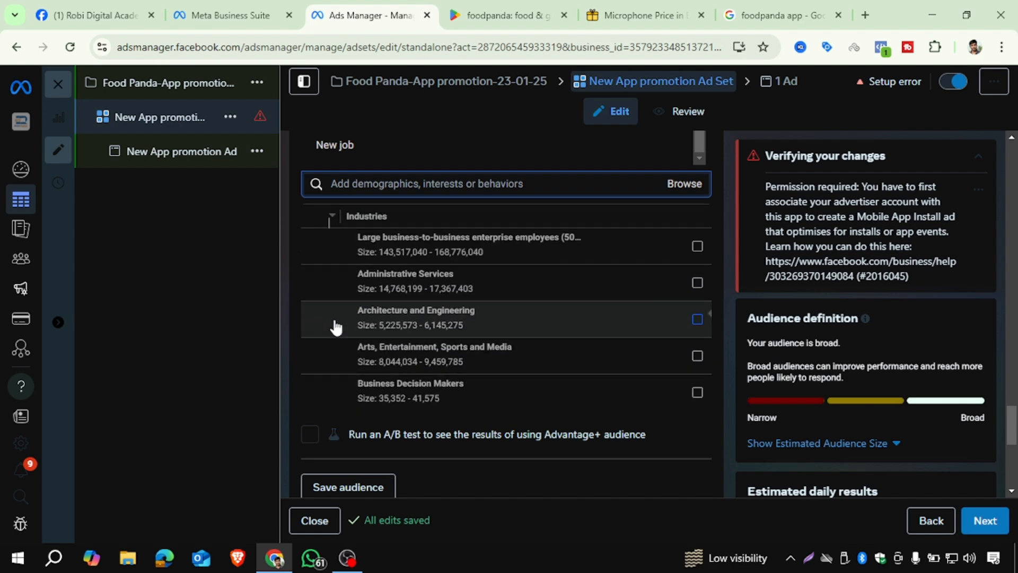
{"action": "scroll", "coordinate": [450, 313], "scroll_direction": "down", "scroll_amount": 3}
{"action": "scroll", "coordinate": [449, 313], "scroll_direction": "down", "scroll_amount": 15}
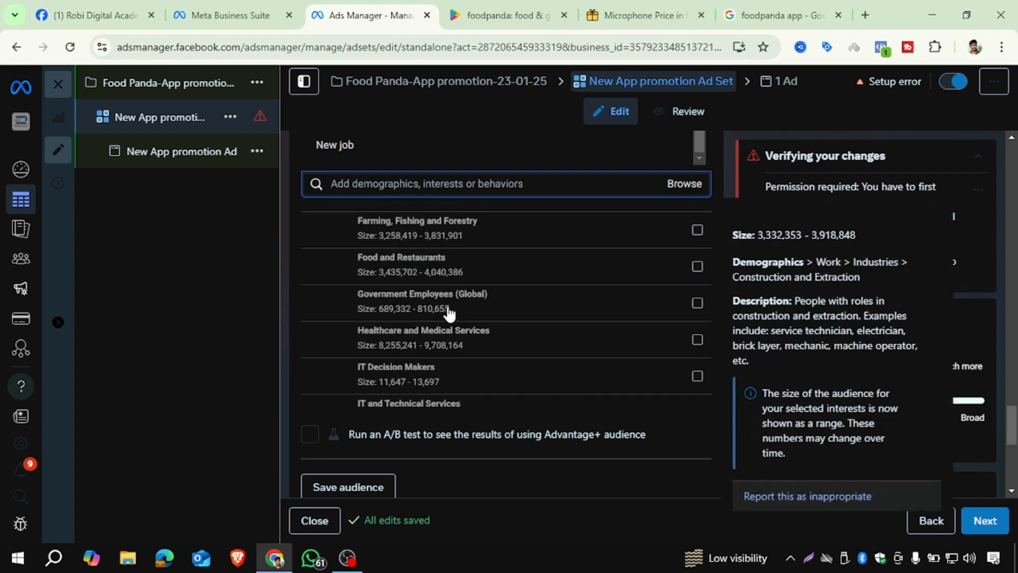
{"action": "scroll", "coordinate": [450, 313], "scroll_direction": "up", "scroll_amount": 5}
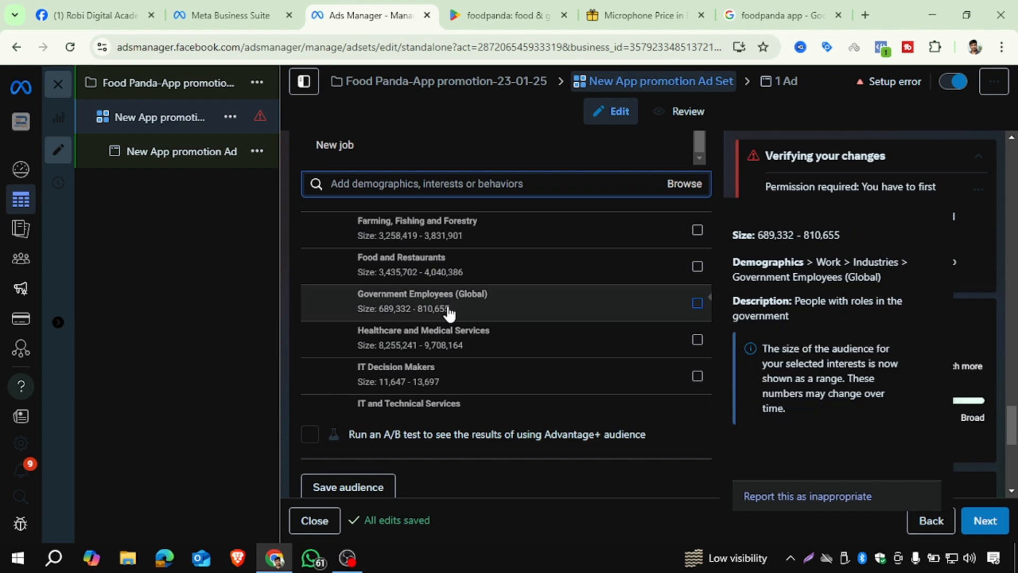
{"action": "left_click", "coordinate": [282, 230]}
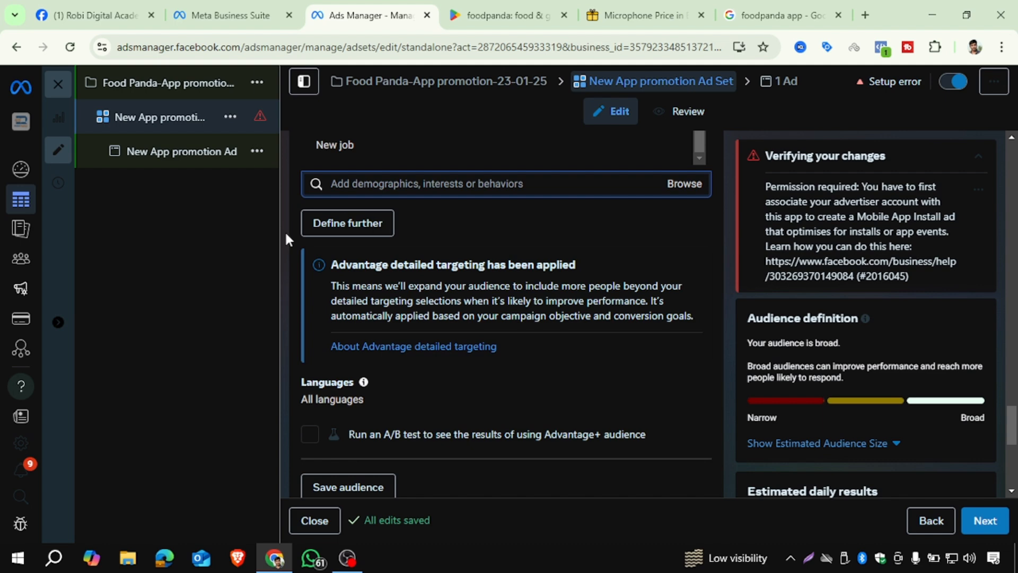
Add the interests Food (food & drink) and Restaurants (dining) to the detailed targeting and close the suggestions list.
{"action": "left_click", "coordinate": [418, 182]}
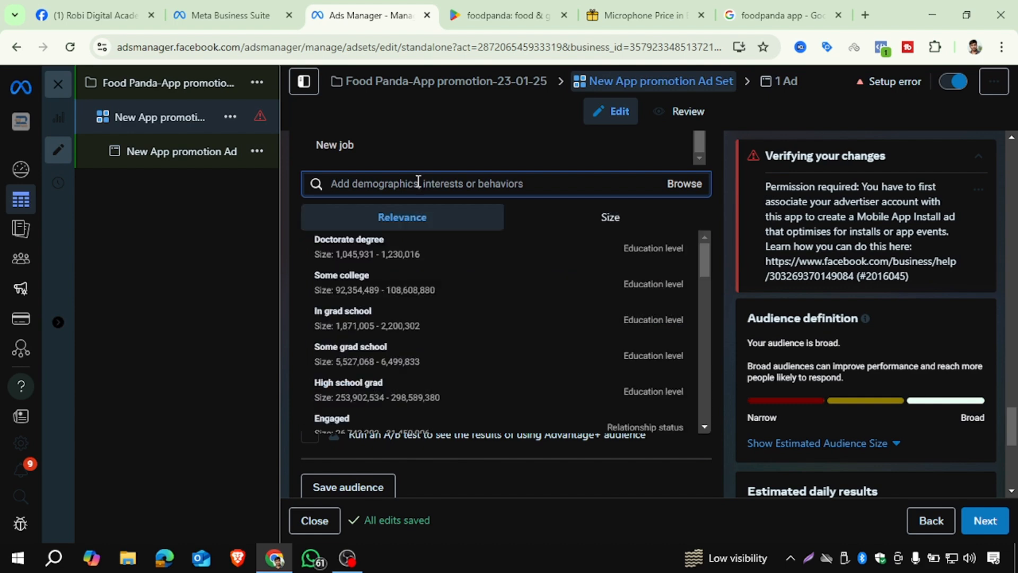
{"action": "type", "text": "o"}
{"action": "key", "text": "BackSpace"}
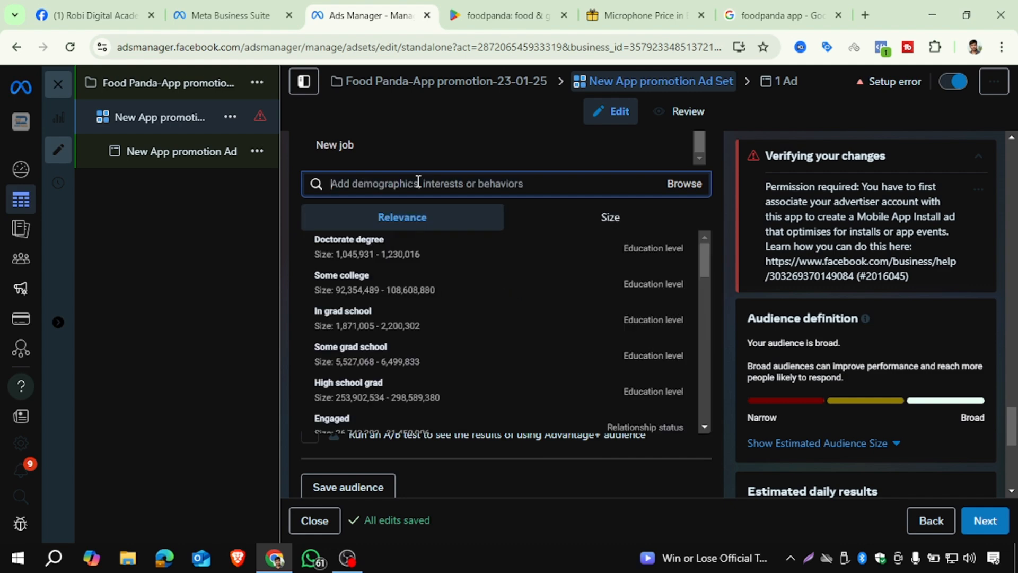
{"action": "type", "text": "food"}
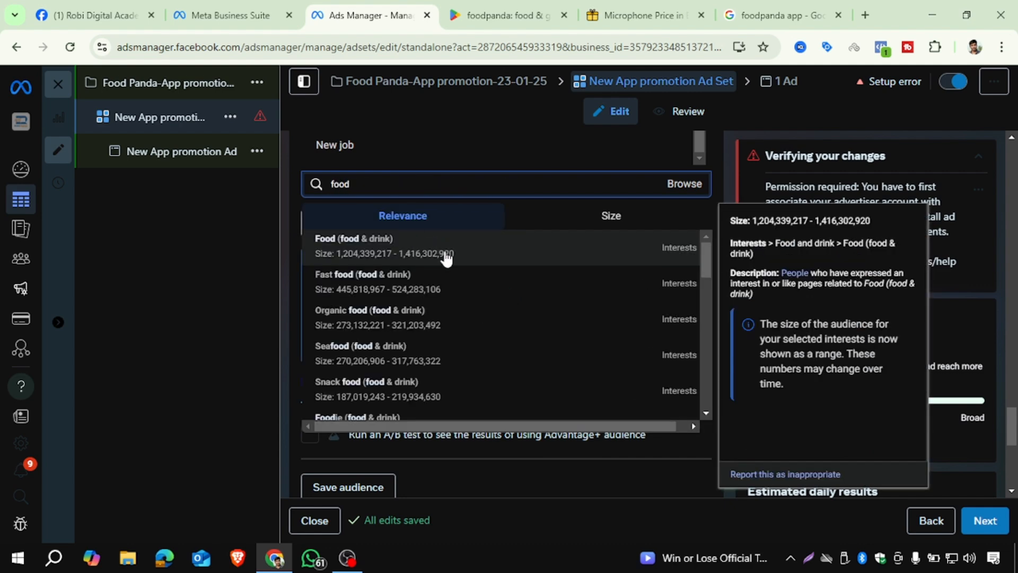
{"action": "left_click", "coordinate": [459, 259]}
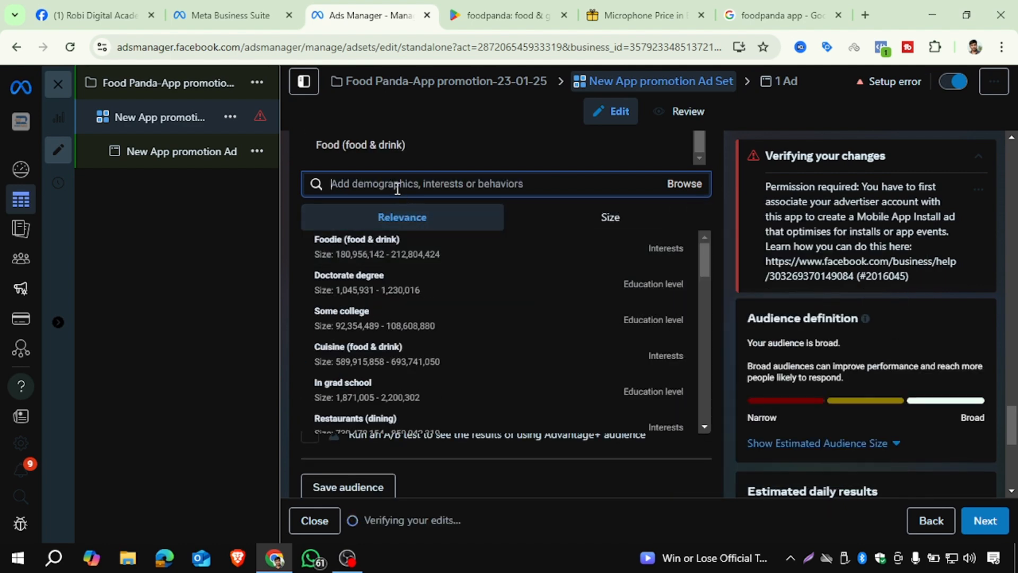
{"action": "type", "text": "restura"}
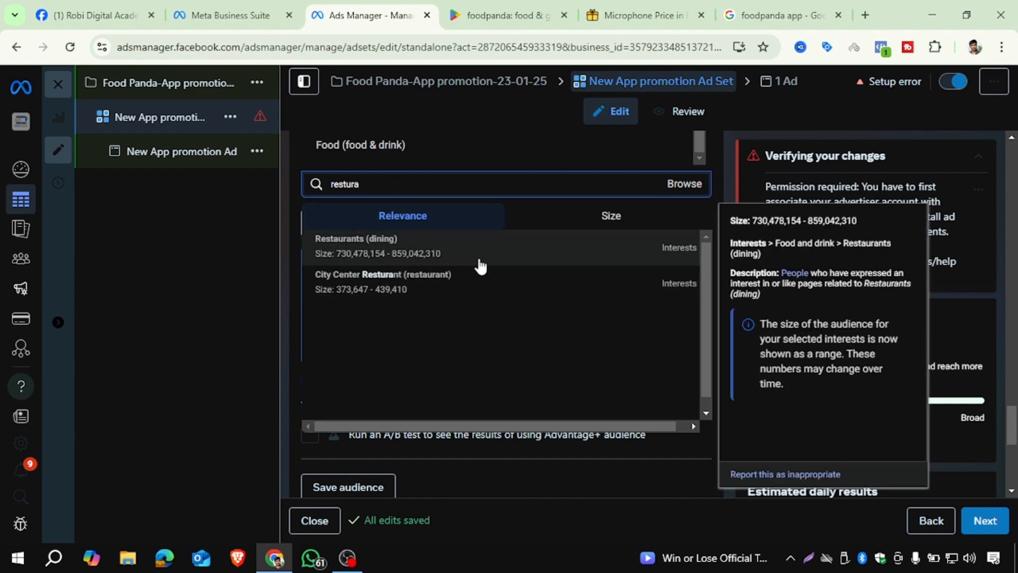
{"action": "left_click", "coordinate": [644, 264]}
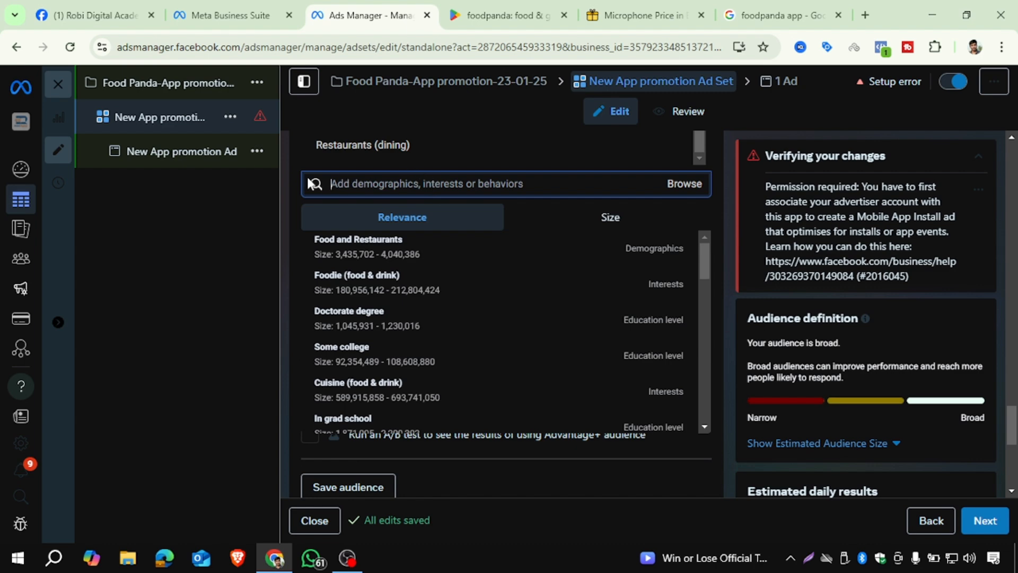
{"action": "left_click", "coordinate": [286, 156]}
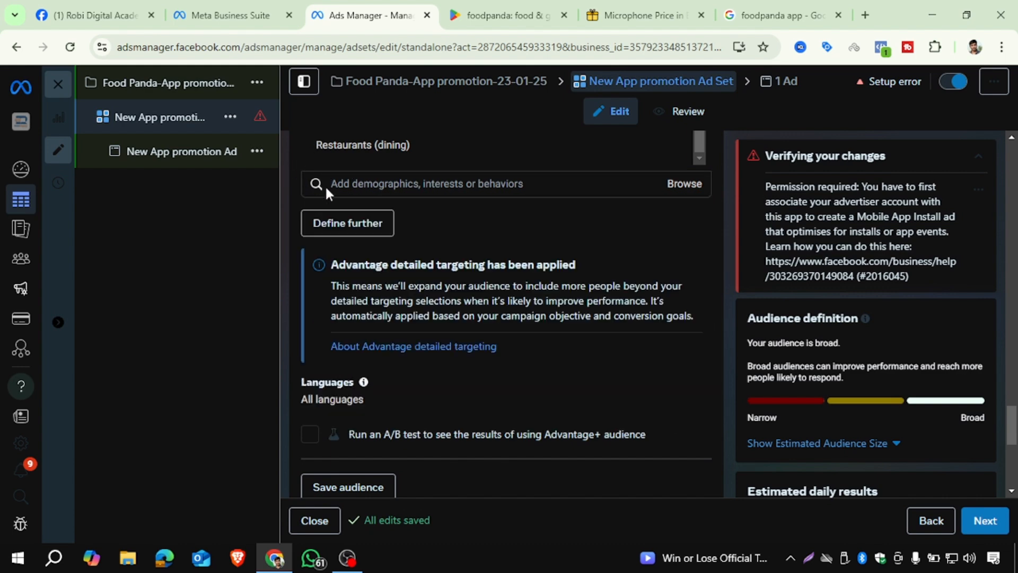
Review the detailed targeting selections and open the placements and specific mobile devices & operating systems settings for editing.
{"action": "scroll", "coordinate": [325, 186], "scroll_direction": "up", "scroll_amount": 3}
{"action": "scroll", "coordinate": [307, 197], "scroll_direction": "up", "scroll_amount": 3}
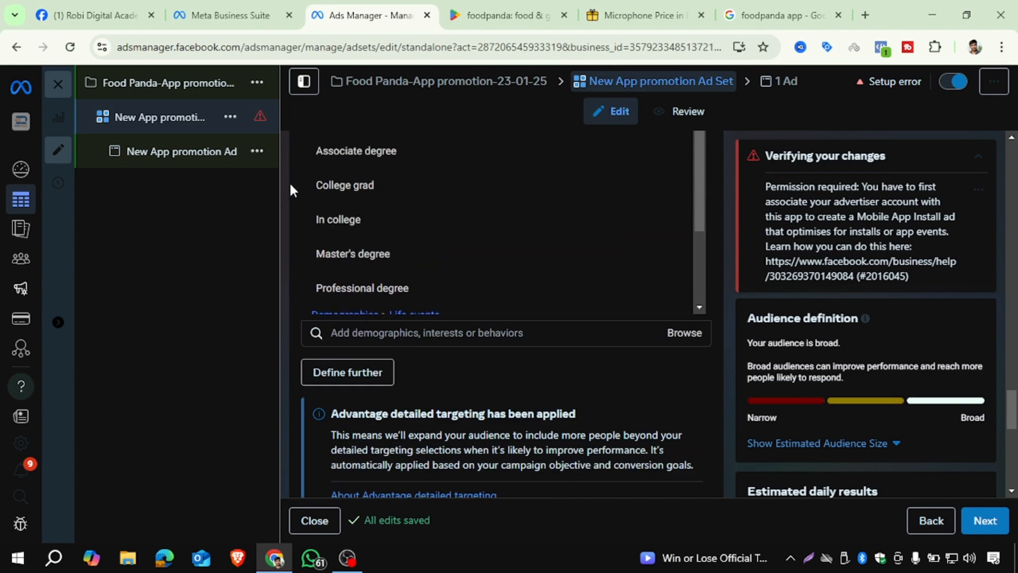
{"action": "scroll", "coordinate": [288, 180], "scroll_direction": "up", "scroll_amount": 2}
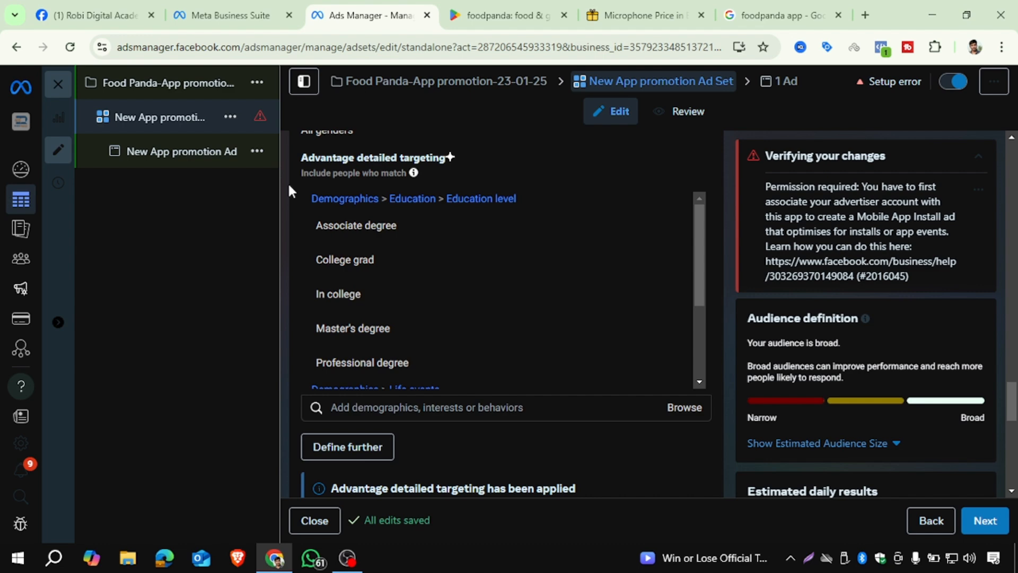
{"action": "scroll", "coordinate": [290, 225], "scroll_direction": "down", "scroll_amount": 3}
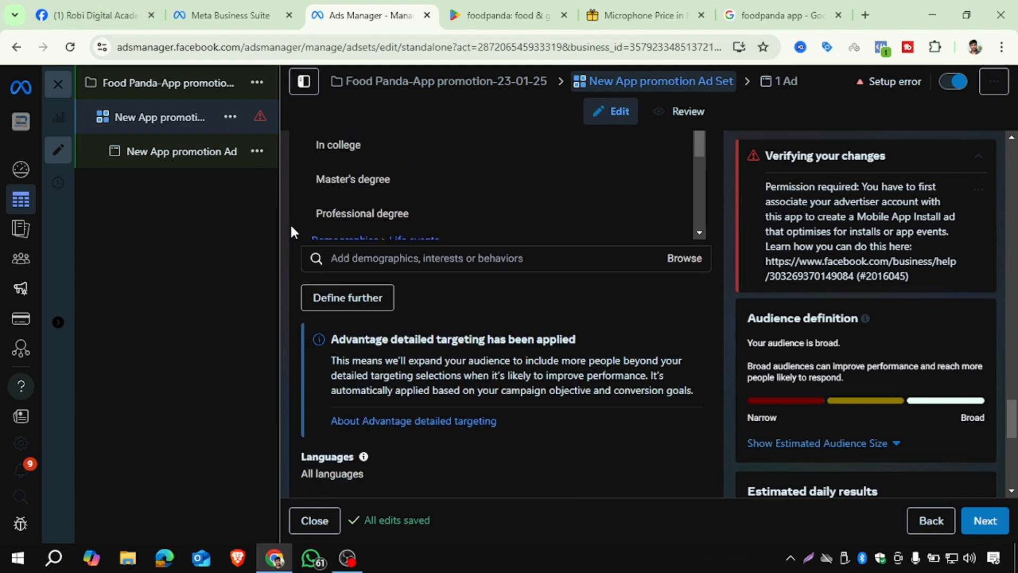
{"action": "scroll", "coordinate": [290, 231], "scroll_direction": "down", "scroll_amount": 3}
{"action": "scroll", "coordinate": [281, 234], "scroll_direction": "down", "scroll_amount": 5}
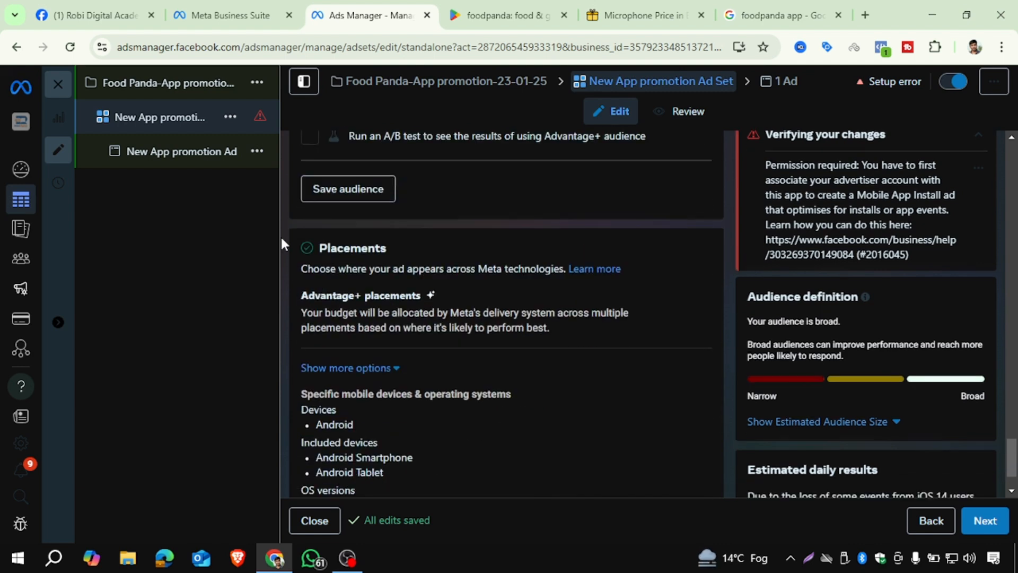
{"action": "scroll", "coordinate": [281, 234], "scroll_direction": "down", "scroll_amount": 2}
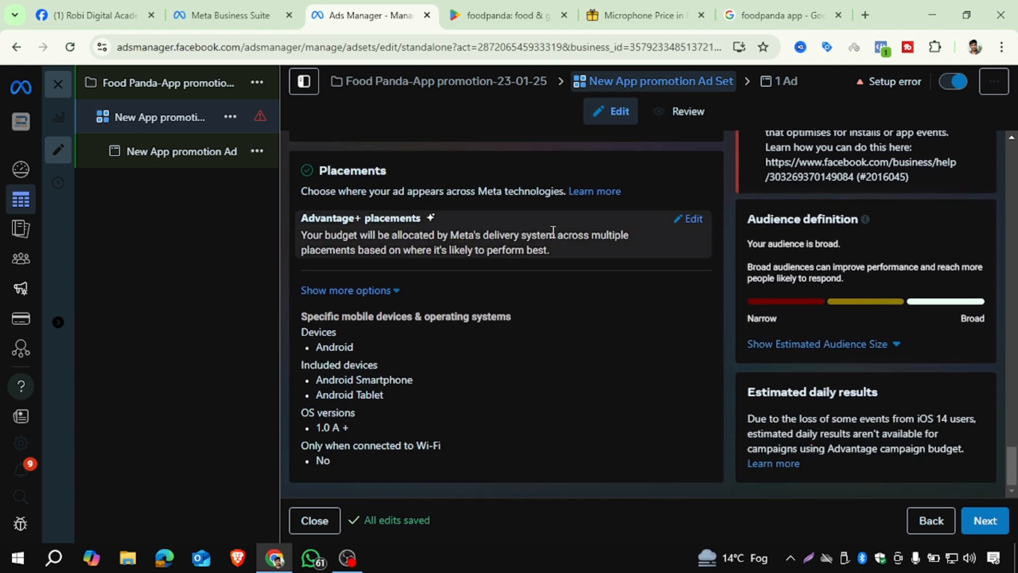
{"action": "left_click", "coordinate": [696, 219]}
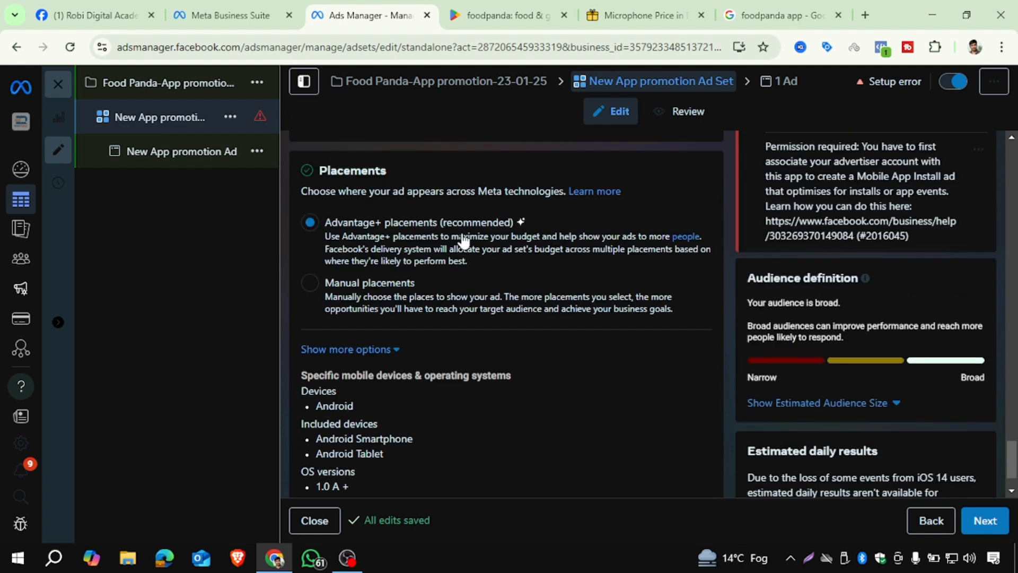
{"action": "scroll", "coordinate": [464, 241], "scroll_direction": "down", "scroll_amount": 1}
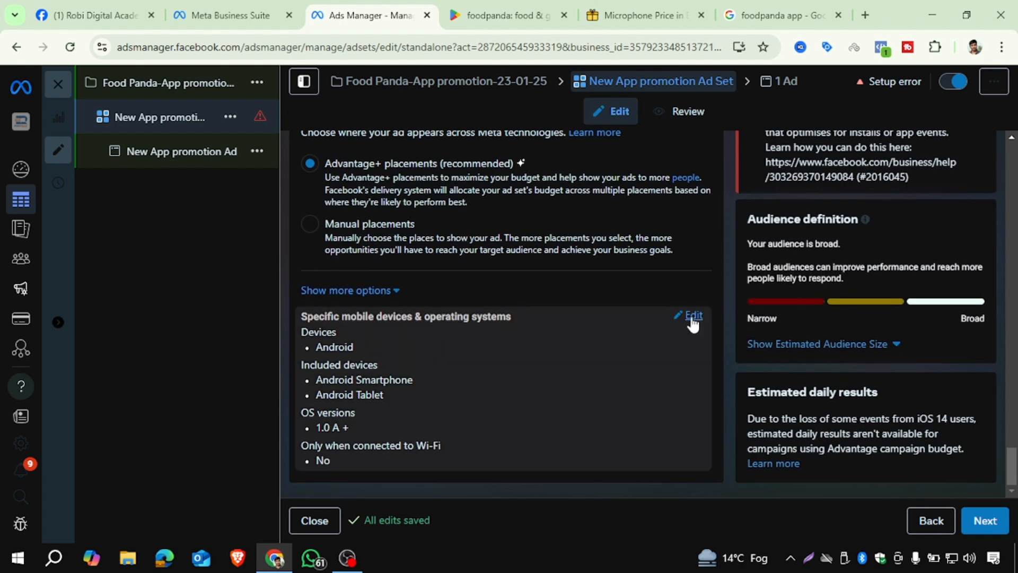
{"action": "left_click", "coordinate": [690, 316]}
{"action": "scroll", "coordinate": [485, 265], "scroll_direction": "down", "scroll_amount": 3}
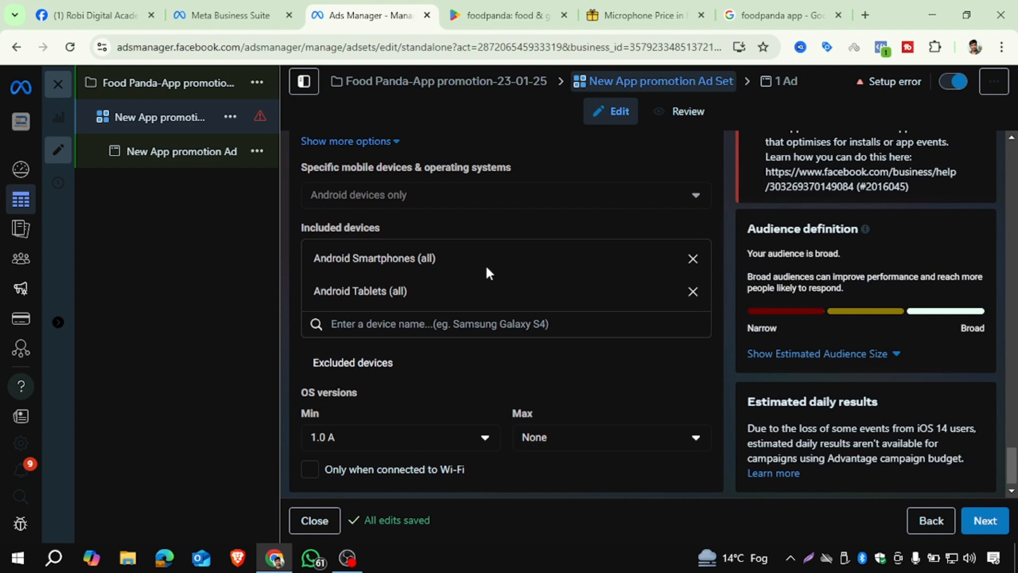
Switch the ad set from Advantage+ placements to Manual placements.
{"action": "scroll", "coordinate": [486, 265], "scroll_direction": "up", "scroll_amount": 10}
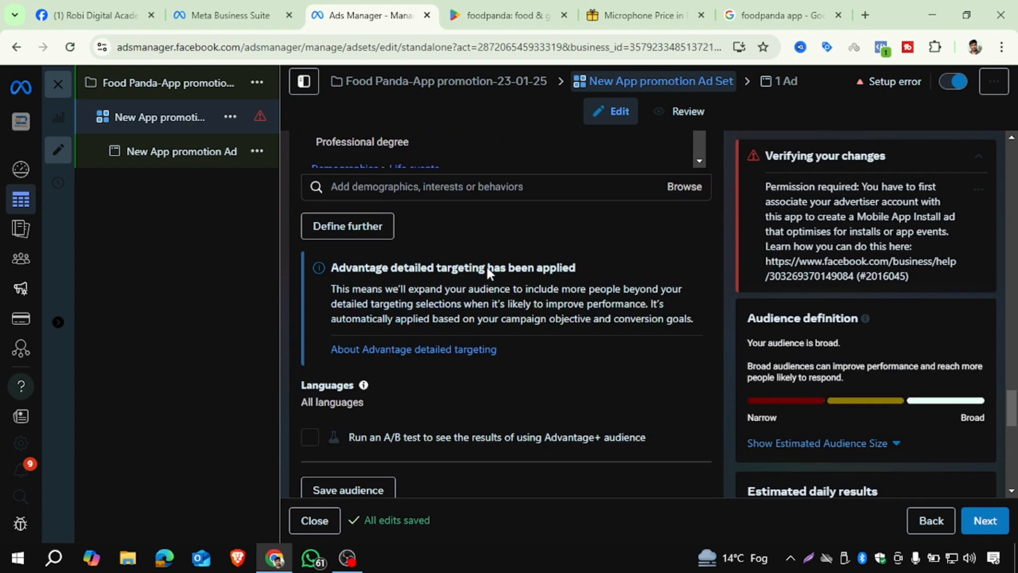
{"action": "scroll", "coordinate": [486, 265], "scroll_direction": "up", "scroll_amount": 3}
{"action": "scroll", "coordinate": [487, 265], "scroll_direction": "down", "scroll_amount": 3}
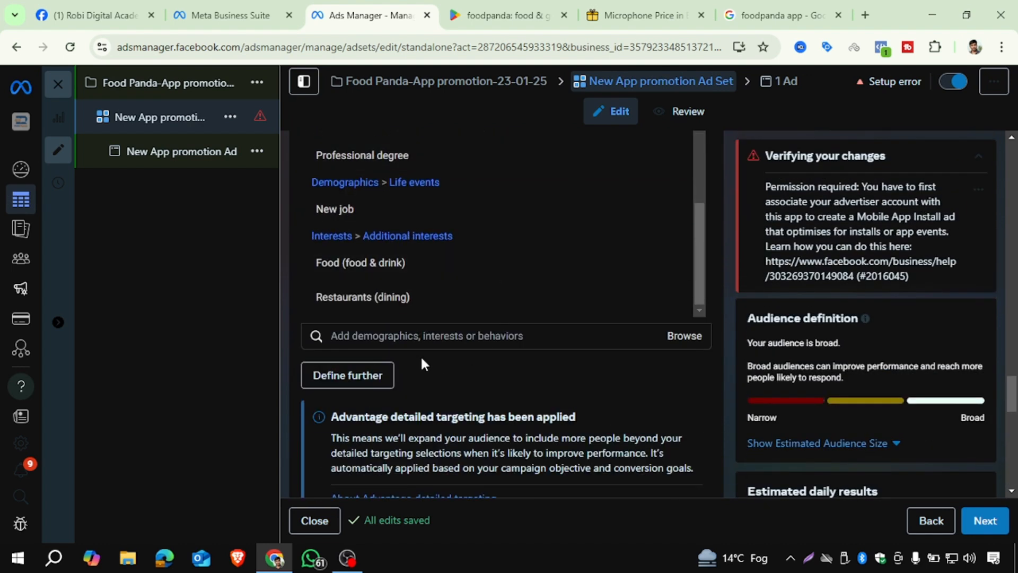
{"action": "scroll", "coordinate": [424, 360], "scroll_direction": "down", "scroll_amount": 7}
{"action": "scroll", "coordinate": [380, 275], "scroll_direction": "down", "scroll_amount": 2}
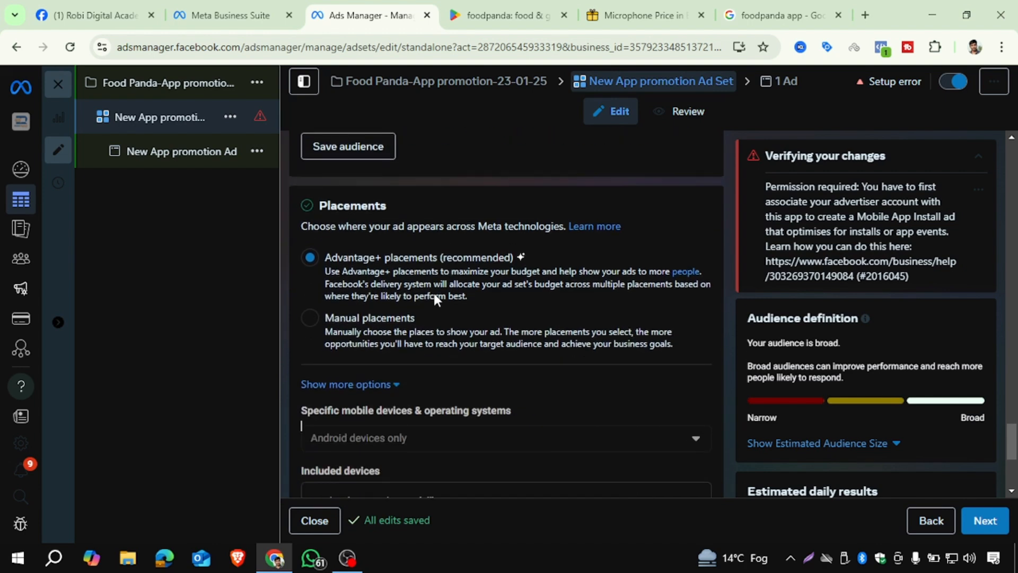
{"action": "scroll", "coordinate": [434, 296], "scroll_direction": "down", "scroll_amount": 1}
{"action": "left_click", "coordinate": [318, 296]}
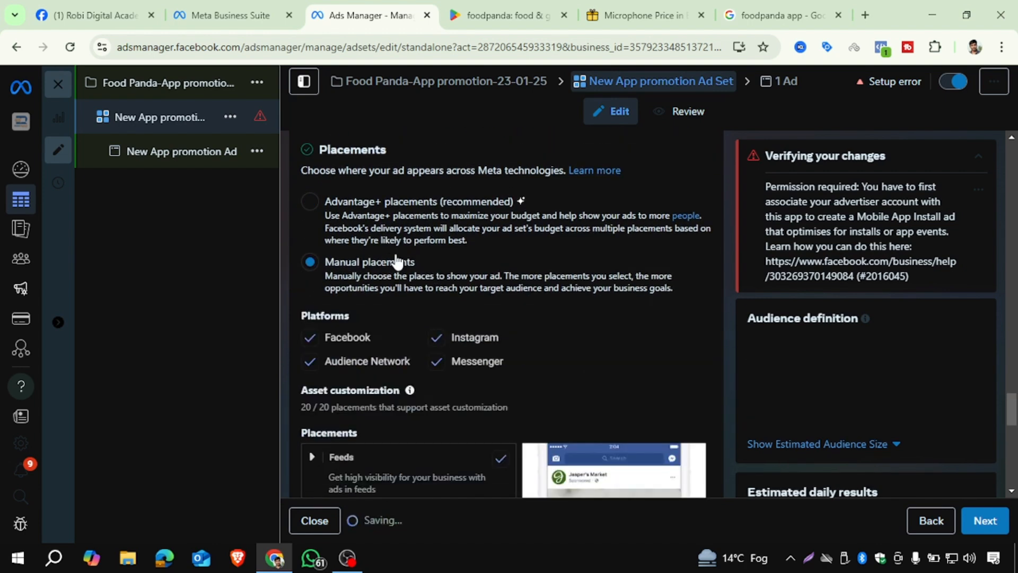
Exclude Audience Network and Messenger from the manual placement platforms.
{"action": "scroll", "coordinate": [399, 256], "scroll_direction": "down", "scroll_amount": 2}
{"action": "scroll", "coordinate": [399, 257], "scroll_direction": "up", "scroll_amount": 3}
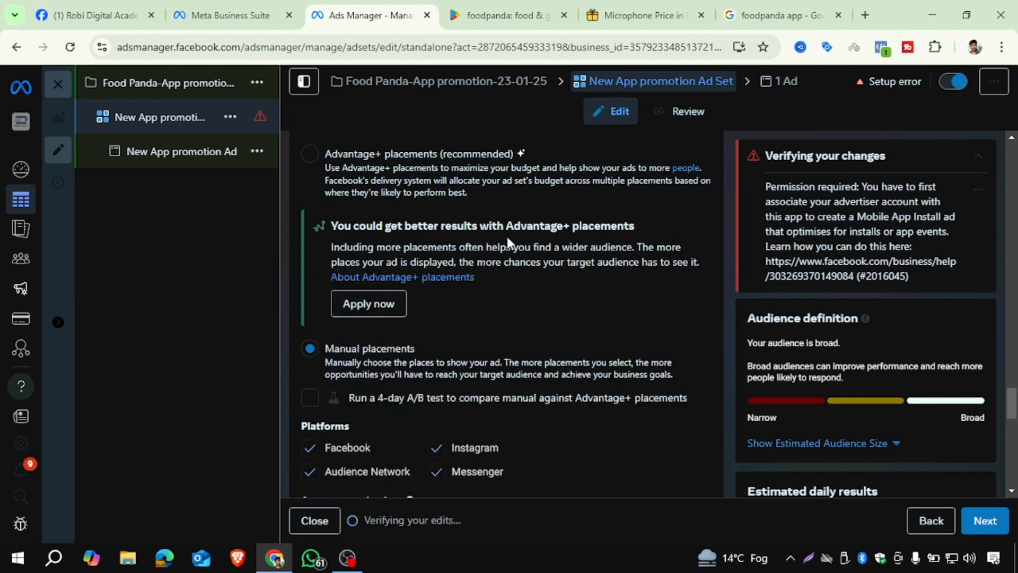
{"action": "scroll", "coordinate": [507, 242], "scroll_direction": "down", "scroll_amount": 1}
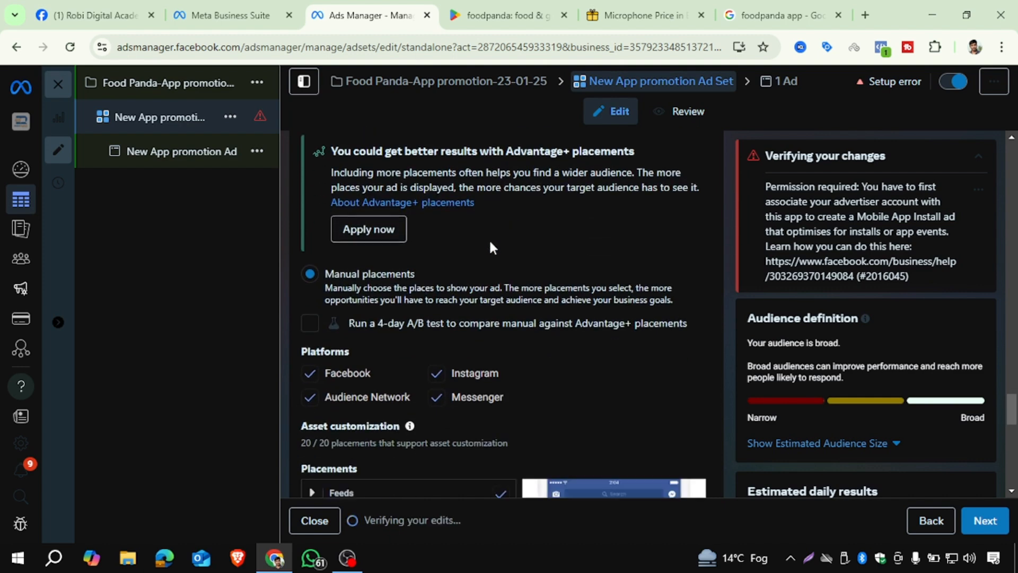
{"action": "scroll", "coordinate": [489, 239], "scroll_direction": "up", "scroll_amount": 3}
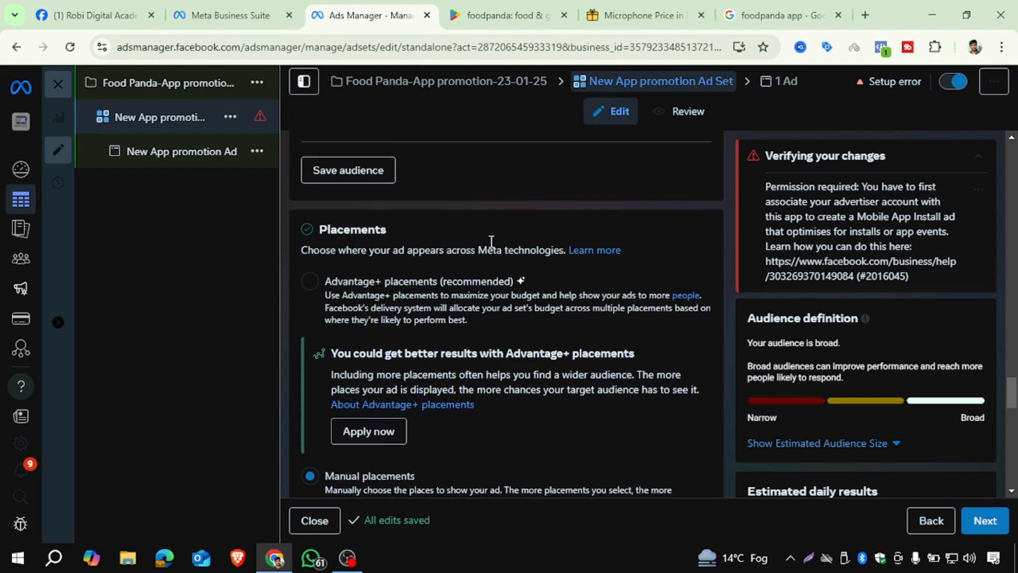
{"action": "scroll", "coordinate": [489, 240], "scroll_direction": "down", "scroll_amount": 6}
{"action": "scroll", "coordinate": [488, 239], "scroll_direction": "up", "scroll_amount": 2}
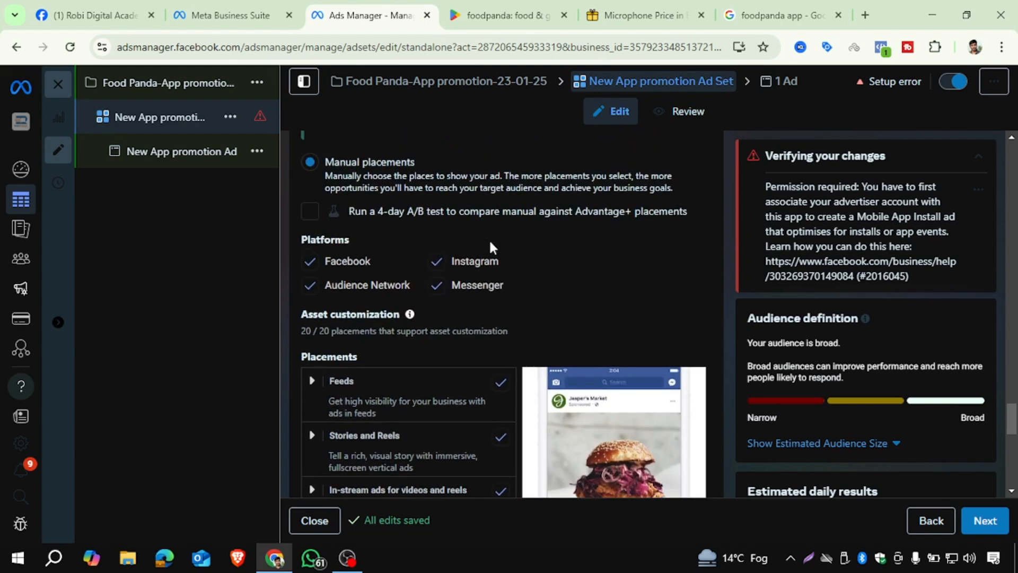
{"action": "scroll", "coordinate": [557, 312], "scroll_direction": "up", "scroll_amount": 1}
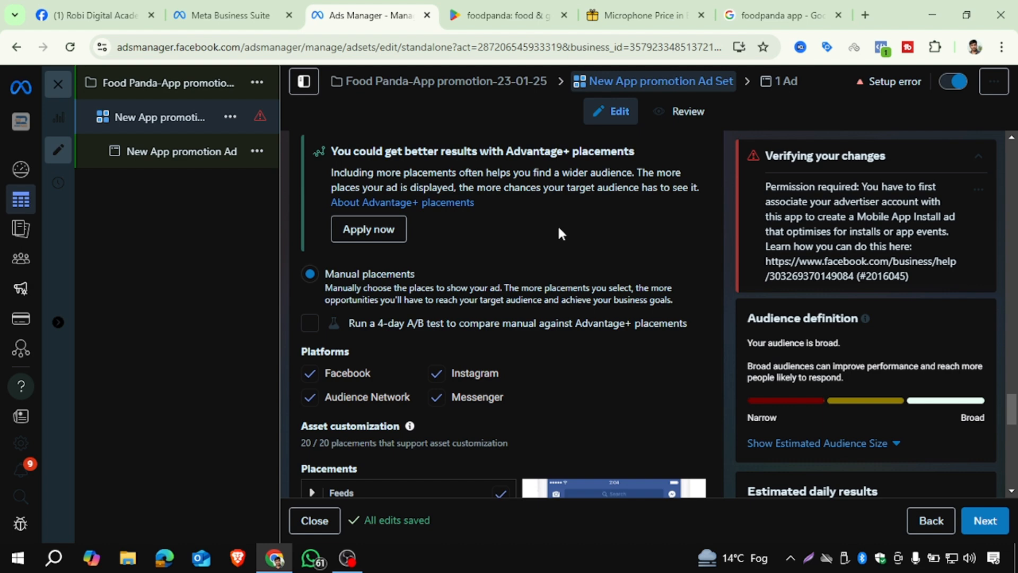
{"action": "left_click", "coordinate": [310, 397]}
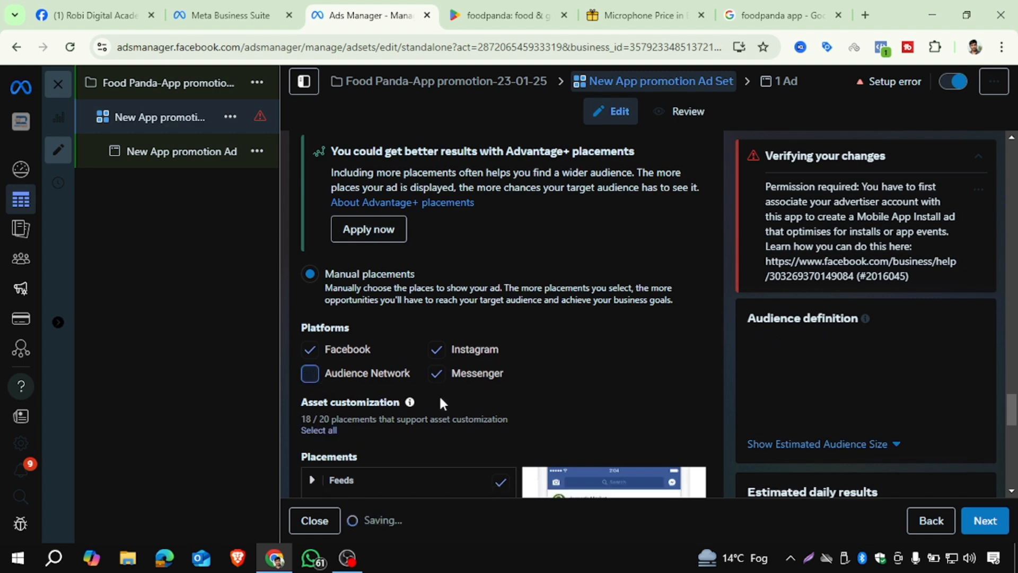
{"action": "left_click", "coordinate": [438, 398]}
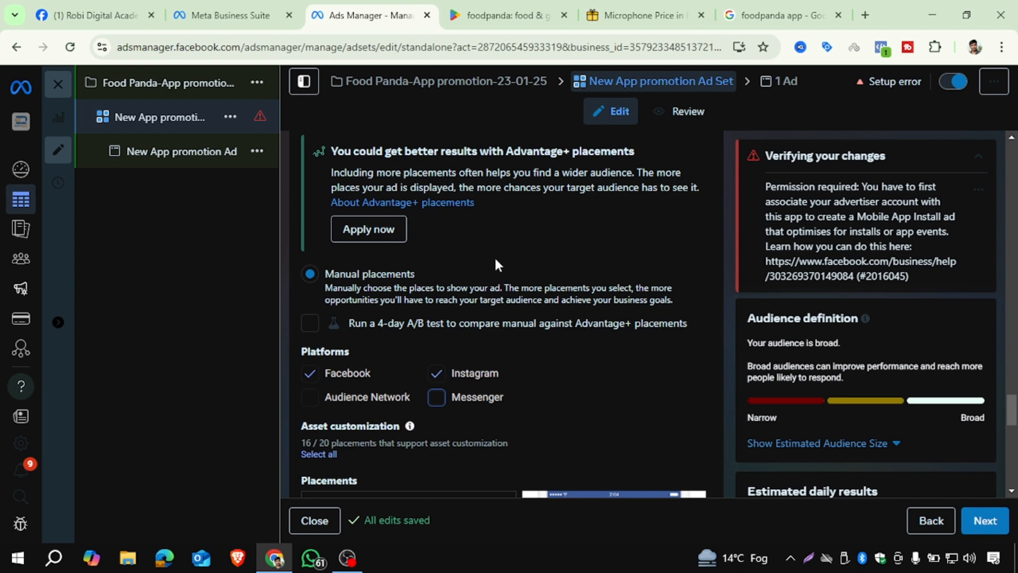
Exclude the In-stream ads for videos and reels placement and include Apps and sites in the manual placements.
{"action": "scroll", "coordinate": [519, 258], "scroll_direction": "down", "scroll_amount": 5}
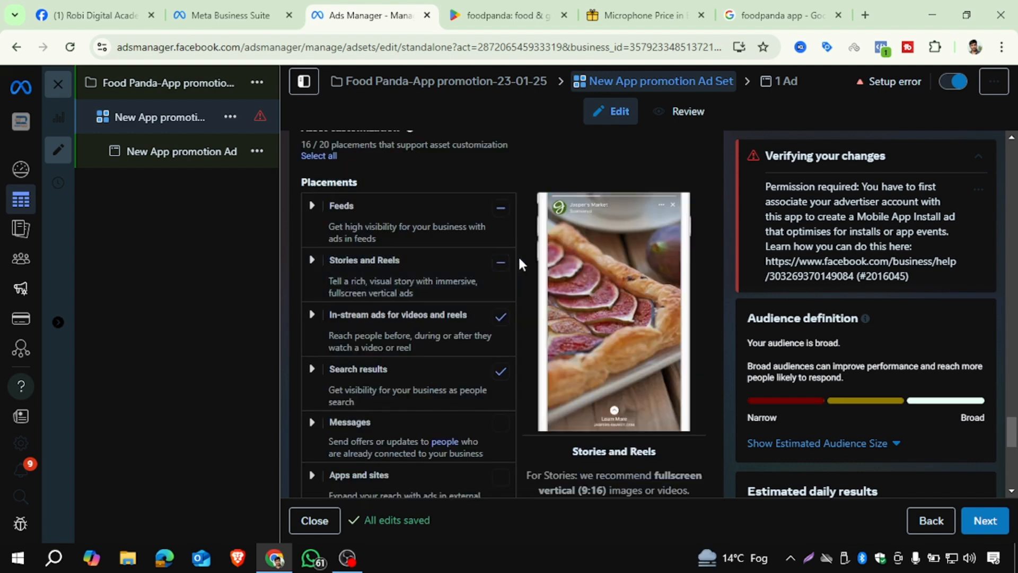
{"action": "scroll", "coordinate": [519, 256], "scroll_direction": "up", "scroll_amount": 6}
{"action": "scroll", "coordinate": [518, 257], "scroll_direction": "down", "scroll_amount": 9}
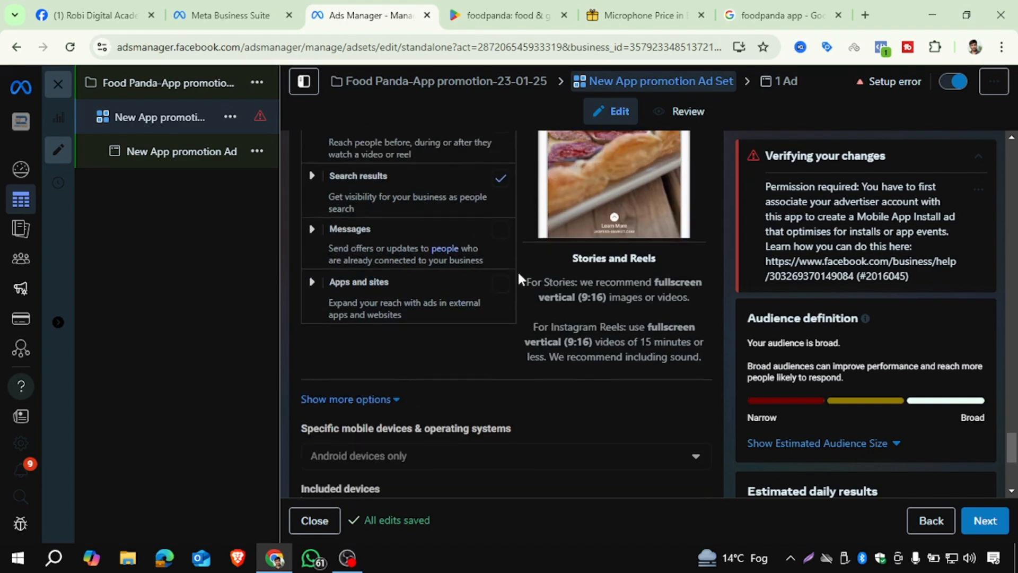
{"action": "scroll", "coordinate": [519, 275], "scroll_direction": "up", "scroll_amount": 4}
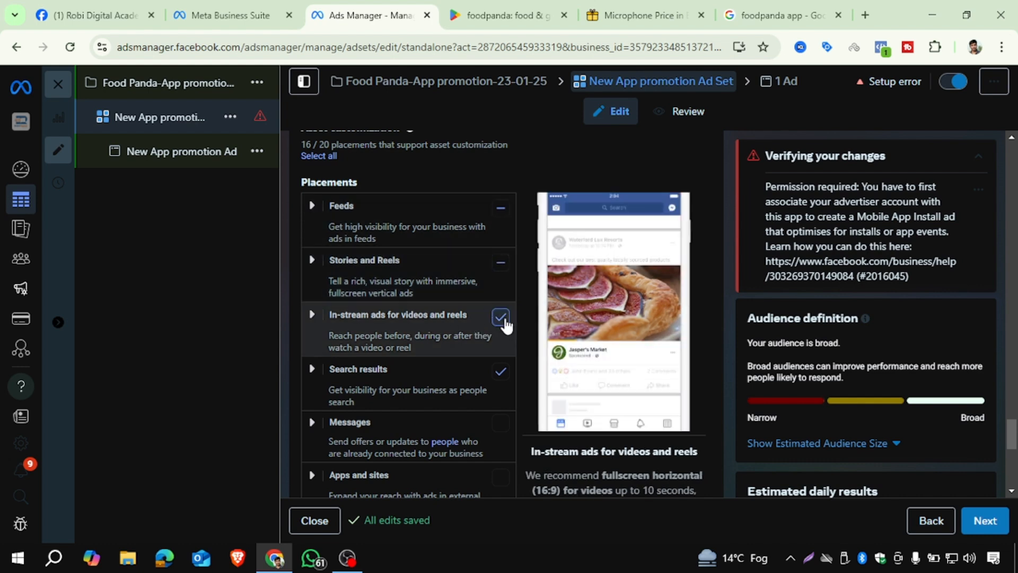
{"action": "left_click", "coordinate": [502, 324]}
{"action": "scroll", "coordinate": [478, 365], "scroll_direction": "down", "scroll_amount": 1}
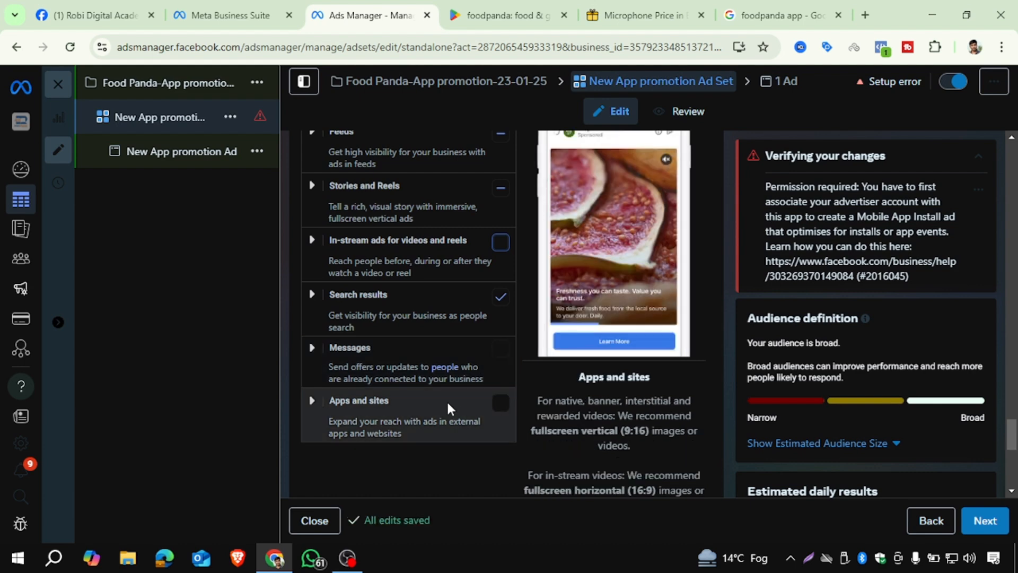
{"action": "left_click", "coordinate": [504, 406]}
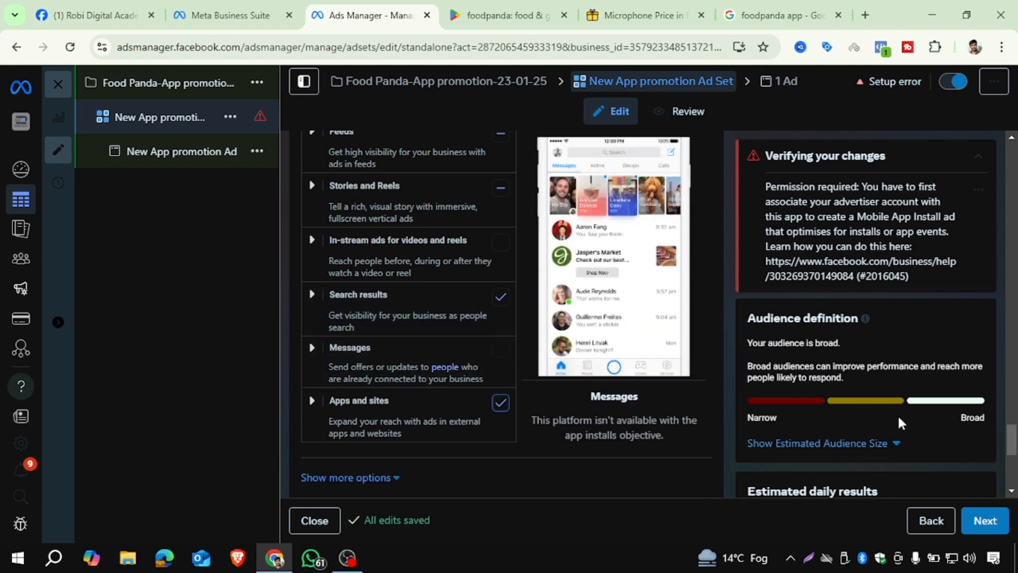
{"action": "scroll", "coordinate": [893, 408], "scroll_direction": "down", "scroll_amount": 4}
{"action": "scroll", "coordinate": [814, 485], "scroll_direction": "down", "scroll_amount": 3}
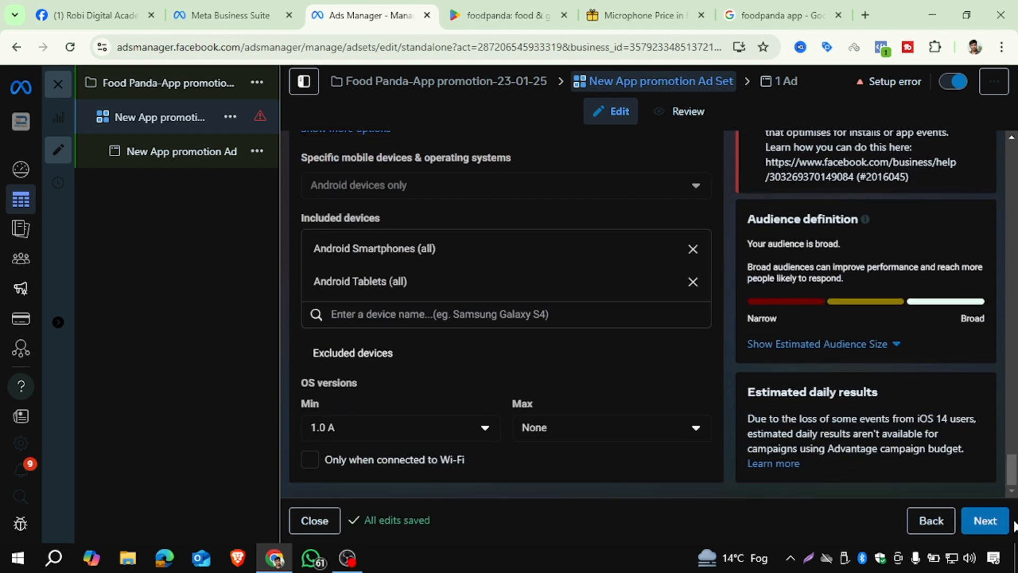
{"action": "scroll", "coordinate": [991, 479], "scroll_direction": "up", "scroll_amount": 3}
{"action": "left_click", "coordinate": [983, 519]}
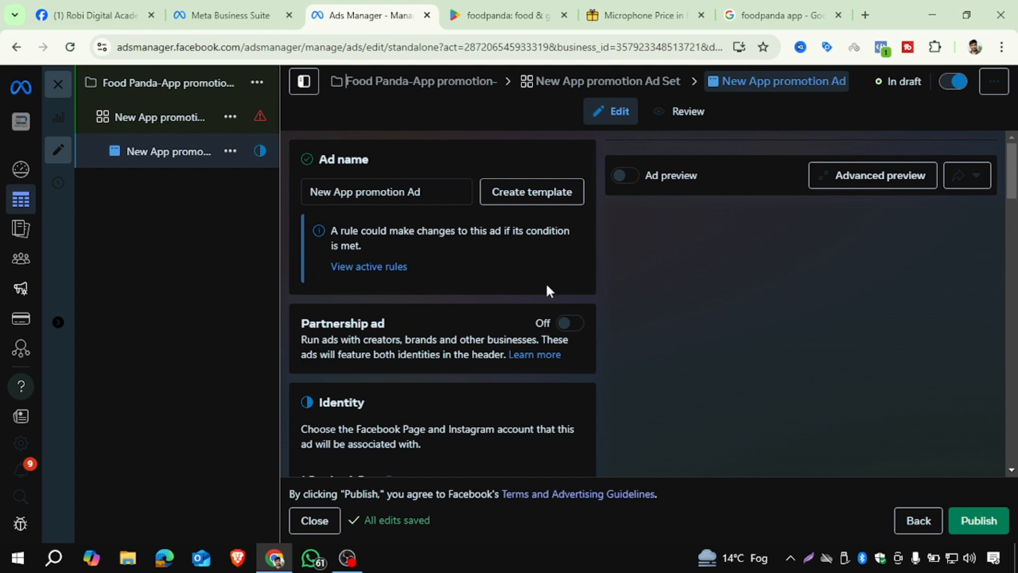
{"action": "scroll", "coordinate": [612, 307], "scroll_direction": "down", "scroll_amount": 5}
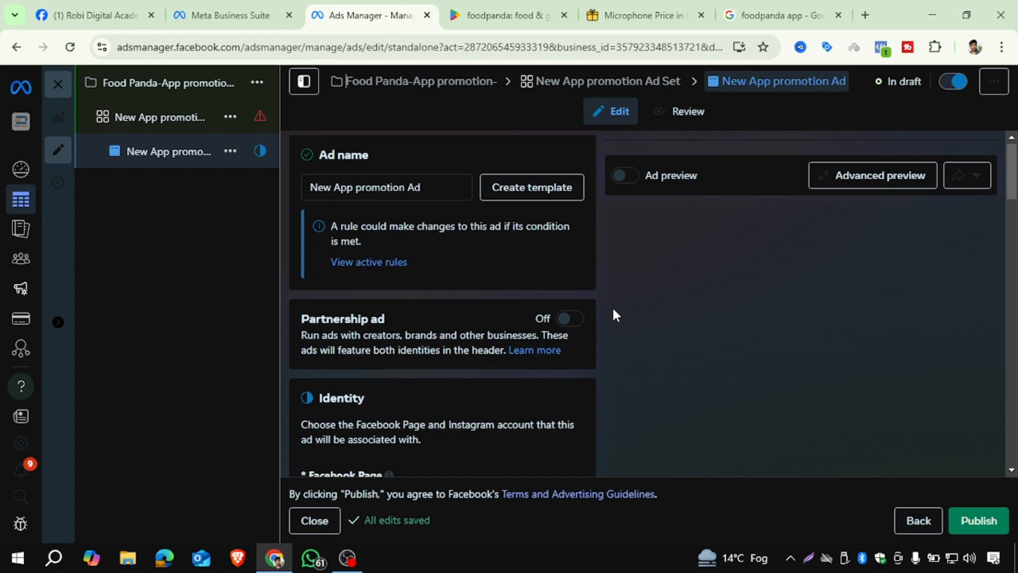
{"action": "left_click", "coordinate": [622, 84]}
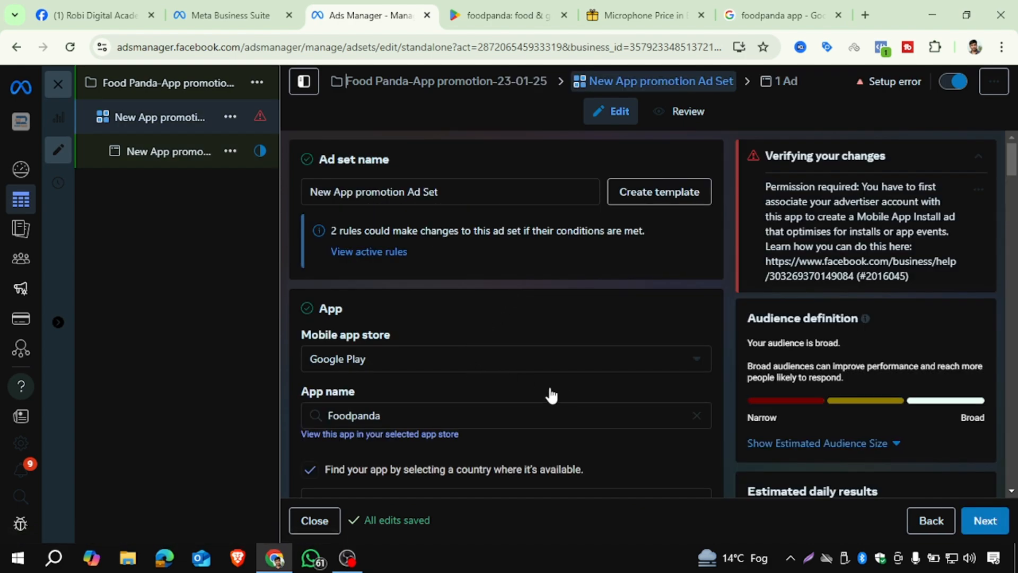
Try 15.0 Vanilla Ice Cream as the ad set's minimum Android OS version and look through the maximum version options.
{"action": "scroll", "coordinate": [577, 397], "scroll_direction": "down", "scroll_amount": 15}
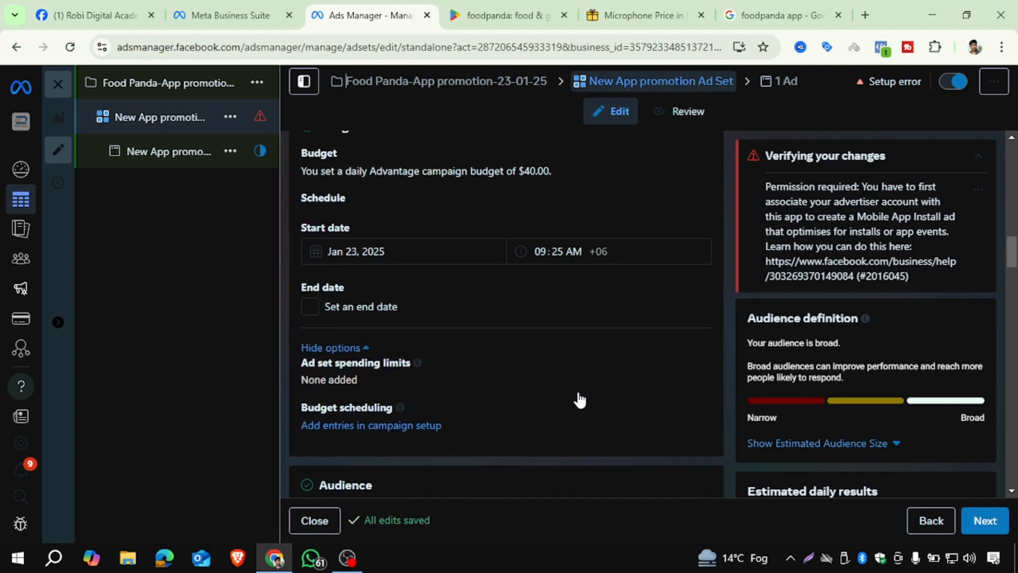
{"action": "scroll", "coordinate": [579, 400], "scroll_direction": "down", "scroll_amount": 10}
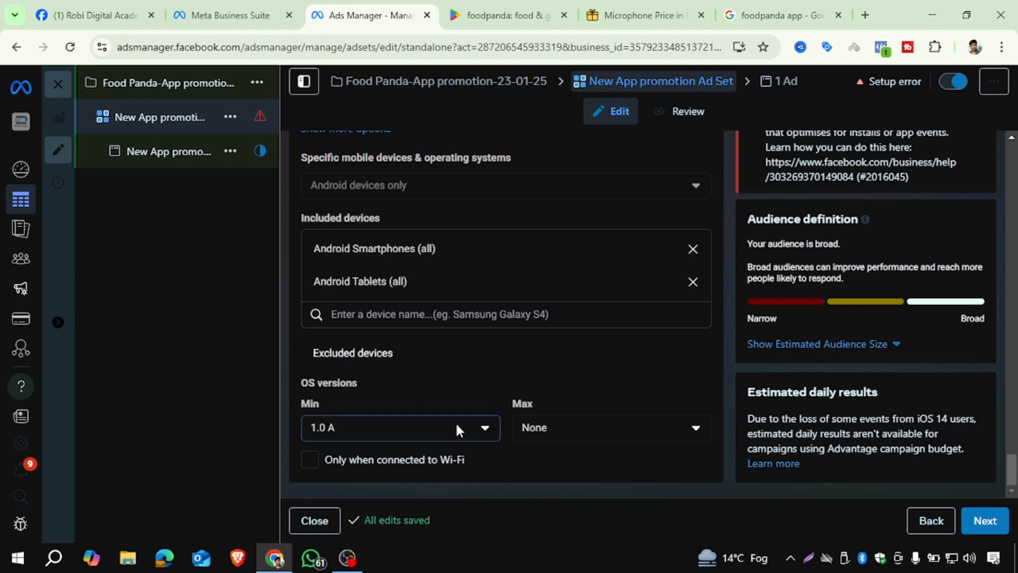
{"action": "left_click", "coordinate": [456, 424]}
{"action": "left_click", "coordinate": [481, 427]}
{"action": "left_click", "coordinate": [481, 427]}
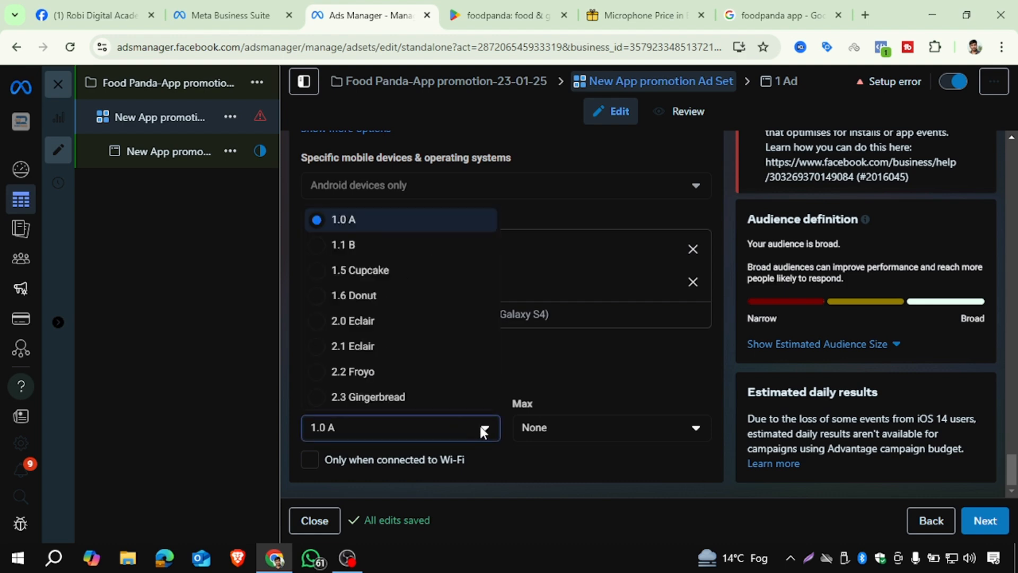
{"action": "scroll", "coordinate": [422, 279], "scroll_direction": "down", "scroll_amount": 1}
{"action": "scroll", "coordinate": [422, 278], "scroll_direction": "down", "scroll_amount": 8}
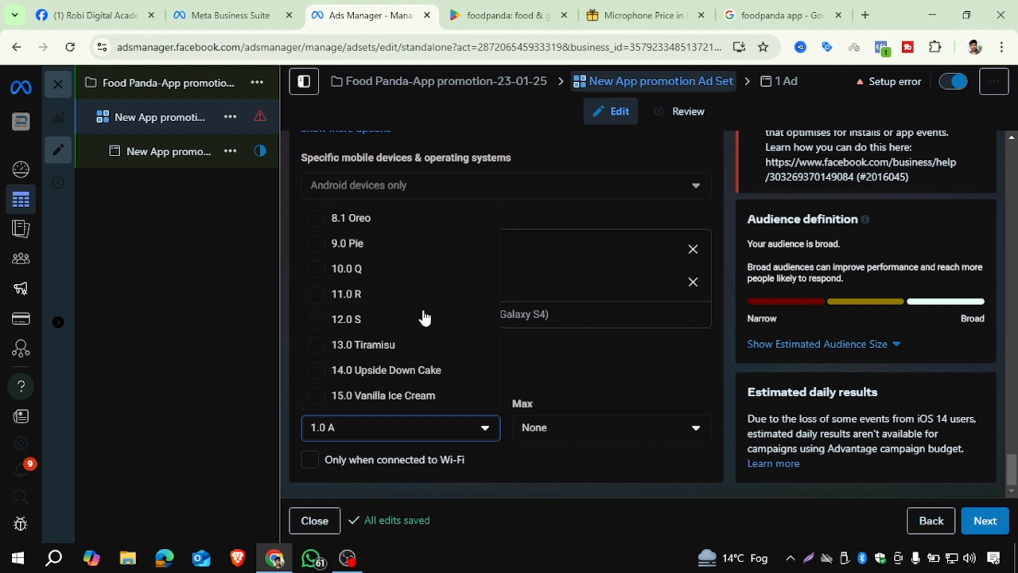
{"action": "scroll", "coordinate": [424, 317], "scroll_direction": "up", "scroll_amount": 3}
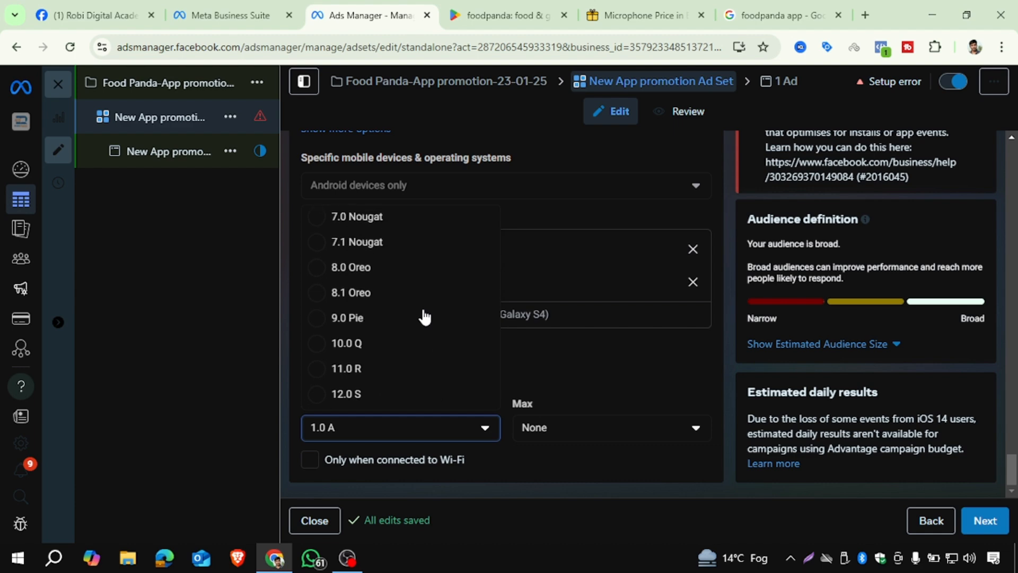
{"action": "scroll", "coordinate": [425, 317], "scroll_direction": "down", "scroll_amount": 3}
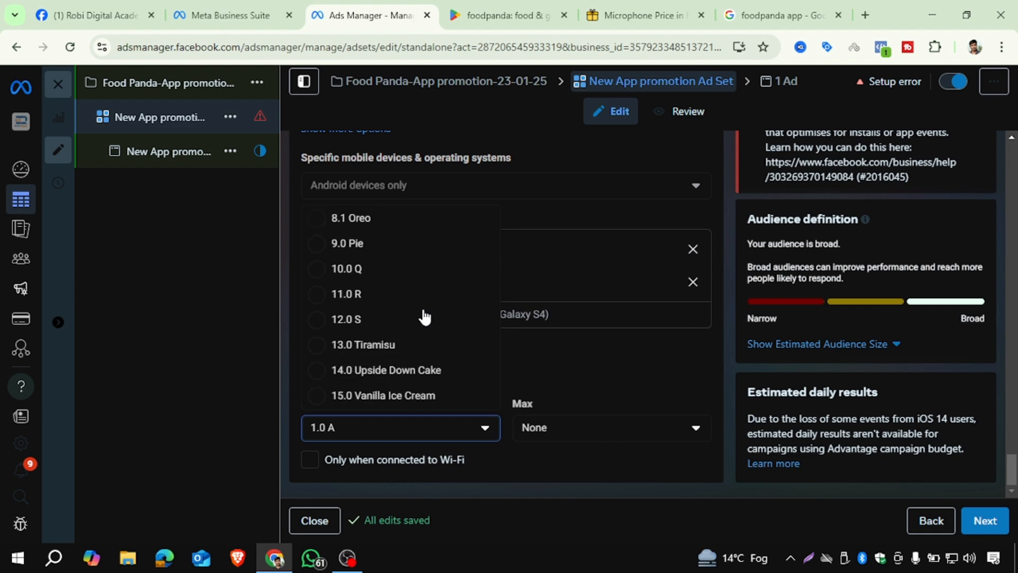
{"action": "left_click", "coordinate": [395, 397]}
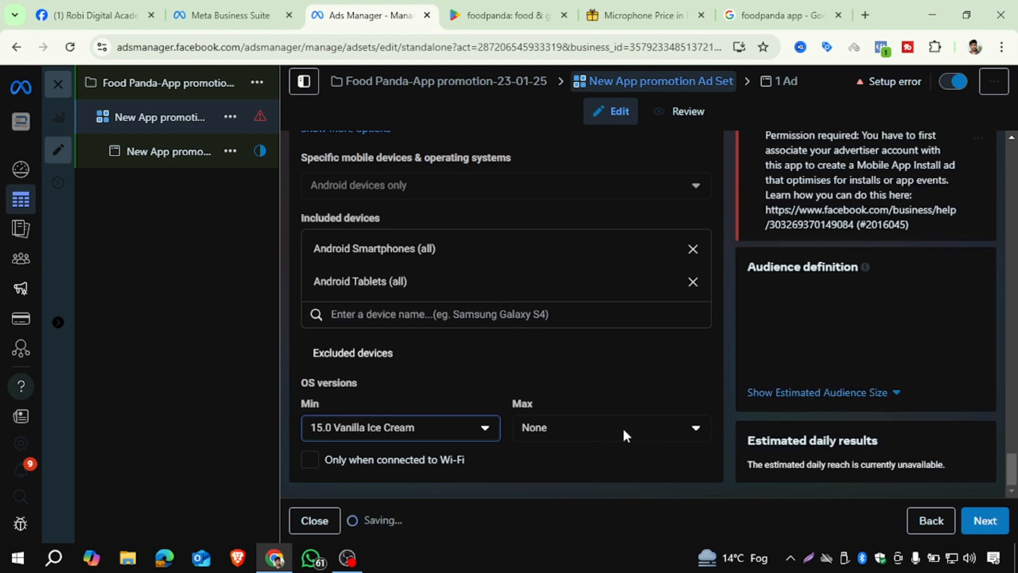
{"action": "left_click", "coordinate": [618, 451]}
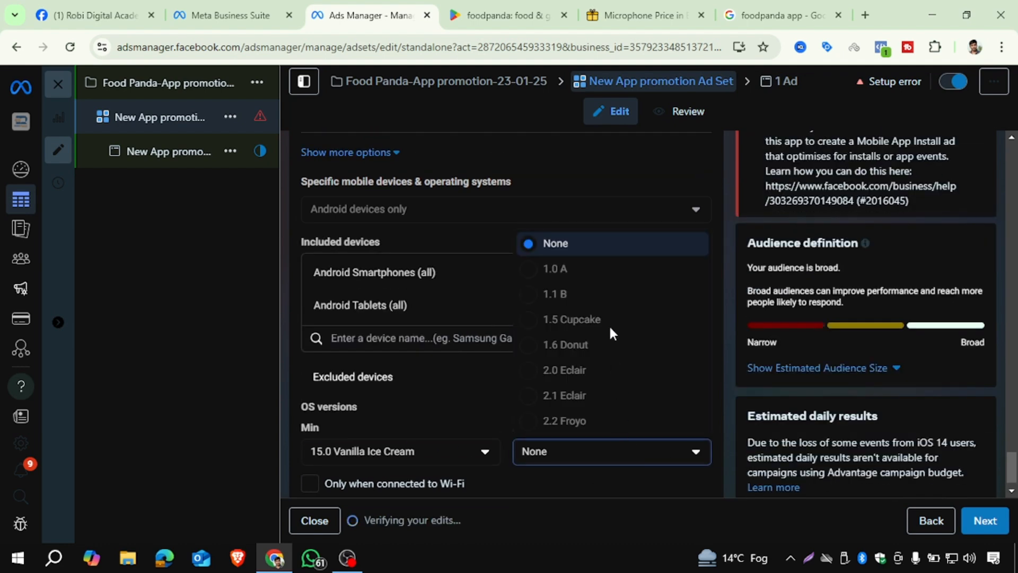
{"action": "scroll", "coordinate": [570, 293], "scroll_direction": "down", "scroll_amount": 6}
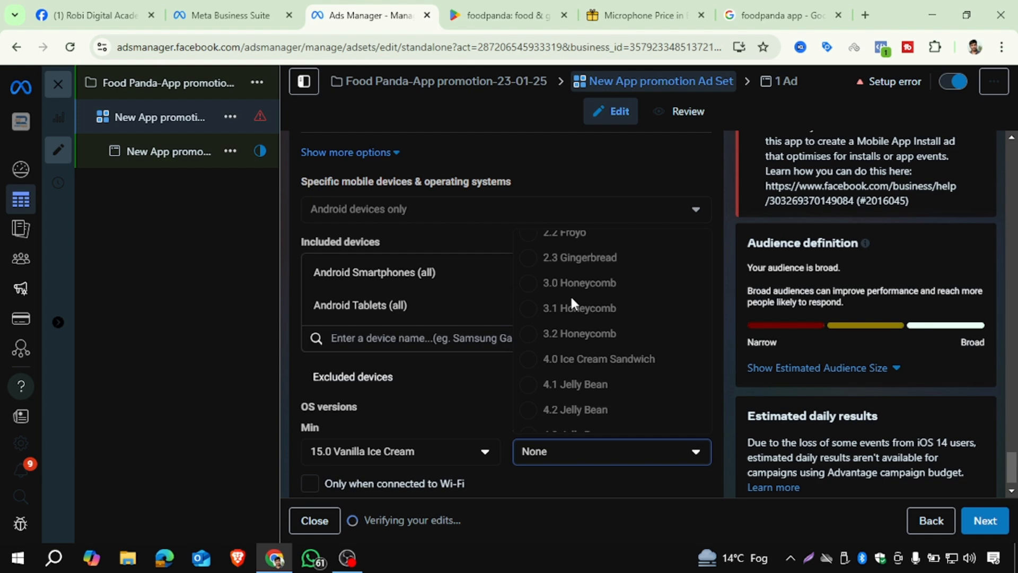
Set the targeted Android OS versions to a minimum of 10.0 Q and a maximum of 15.0 Vanilla Ice Cream.
{"action": "left_click", "coordinate": [428, 428]}
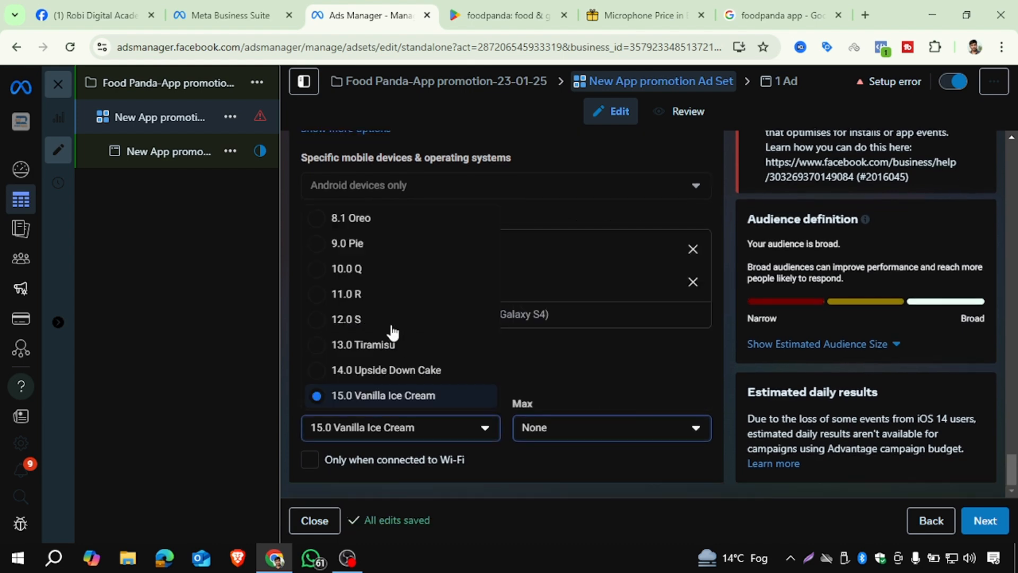
{"action": "scroll", "coordinate": [386, 303], "scroll_direction": "up", "scroll_amount": 4}
{"action": "scroll", "coordinate": [386, 304], "scroll_direction": "down", "scroll_amount": 2}
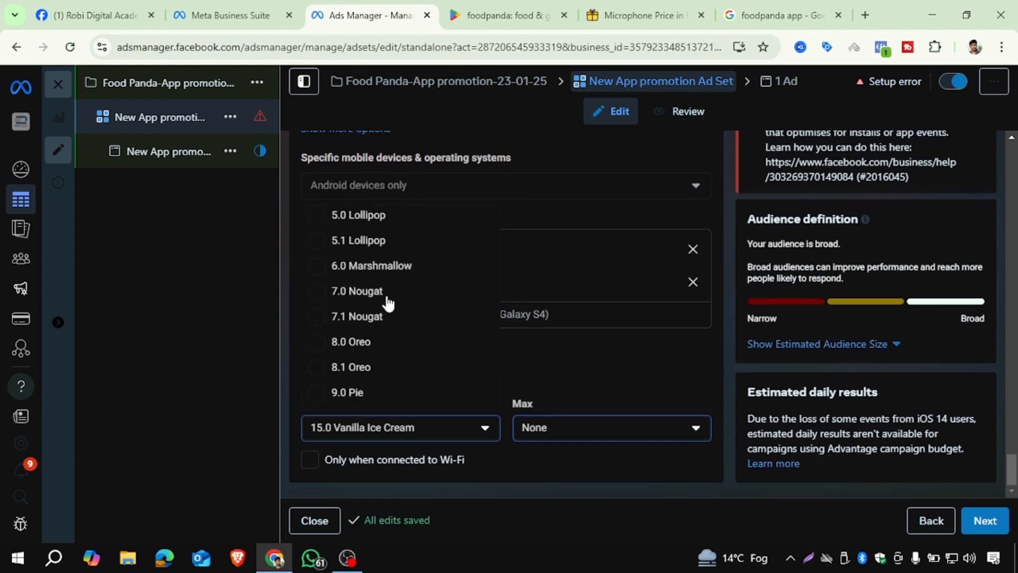
{"action": "scroll", "coordinate": [390, 318], "scroll_direction": "down", "scroll_amount": 2}
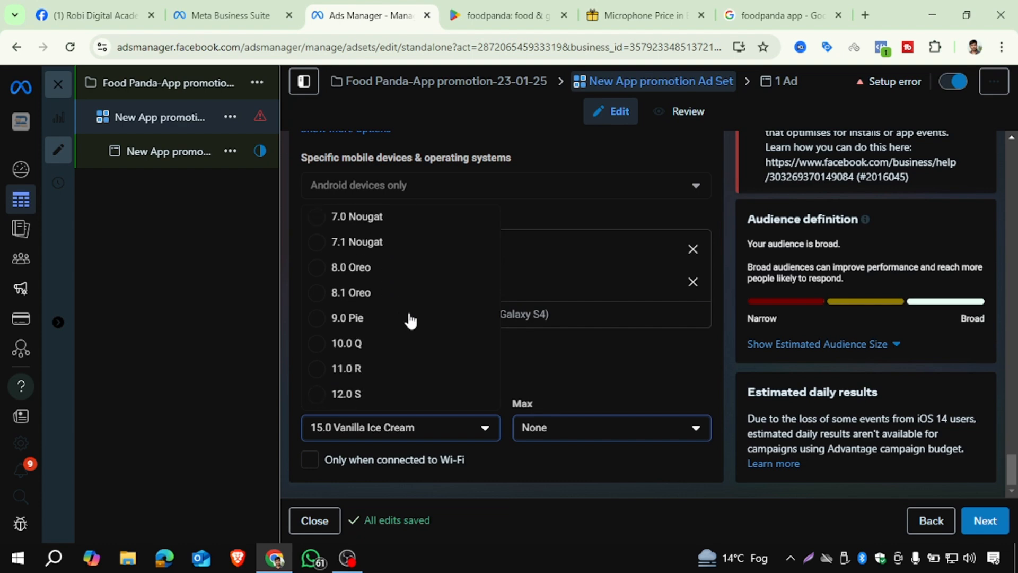
{"action": "left_click", "coordinate": [379, 345]}
{"action": "left_click", "coordinate": [617, 449]}
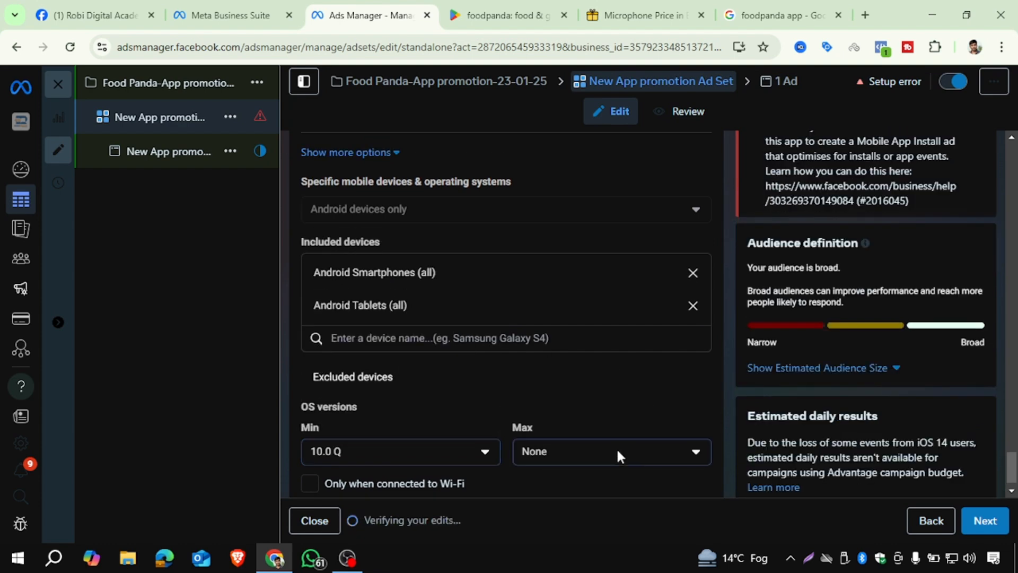
{"action": "scroll", "coordinate": [618, 307], "scroll_direction": "down", "scroll_amount": 10}
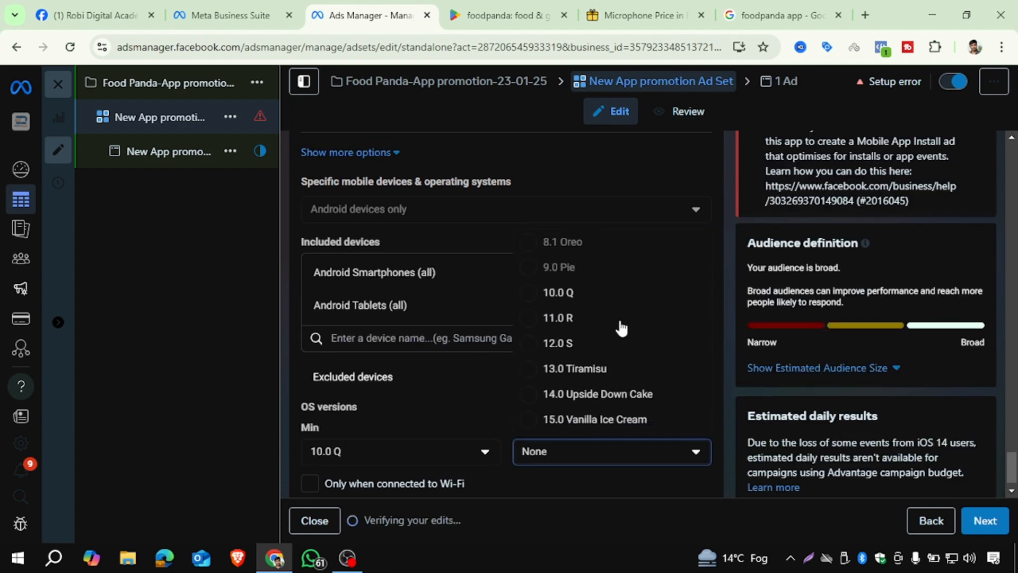
{"action": "left_click", "coordinate": [588, 416]}
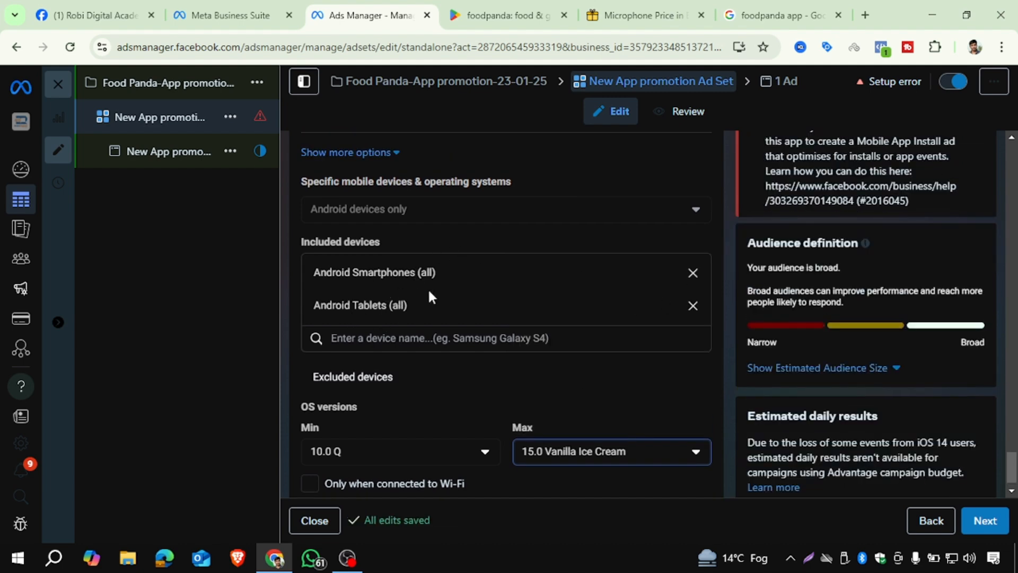
Review the included devices and OS version range, reselecting 10.0 Q as the minimum version.
{"action": "scroll", "coordinate": [432, 304], "scroll_direction": "up", "scroll_amount": 5}
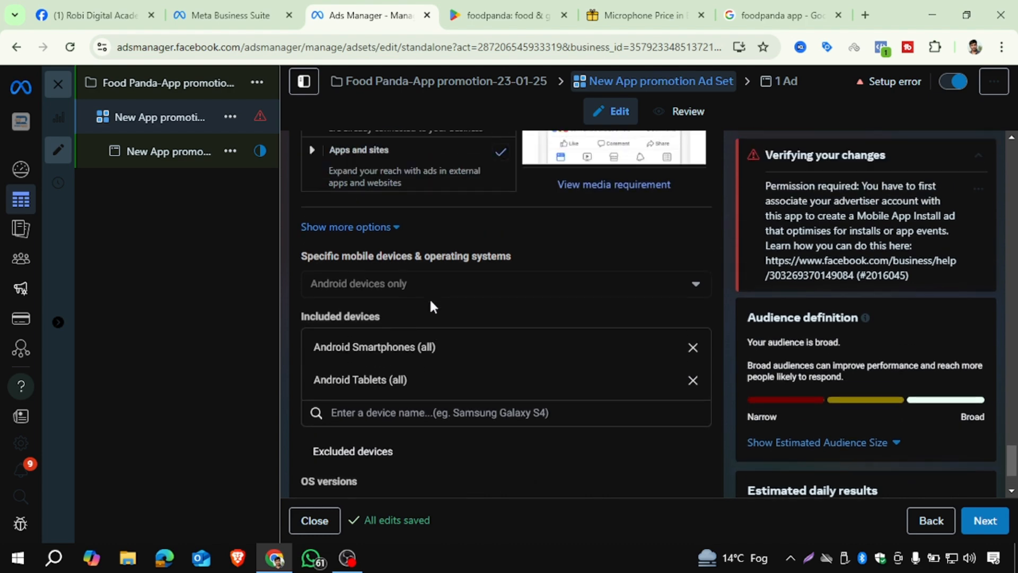
{"action": "scroll", "coordinate": [427, 265], "scroll_direction": "down", "scroll_amount": 6}
{"action": "scroll", "coordinate": [440, 297], "scroll_direction": "down", "scroll_amount": 1}
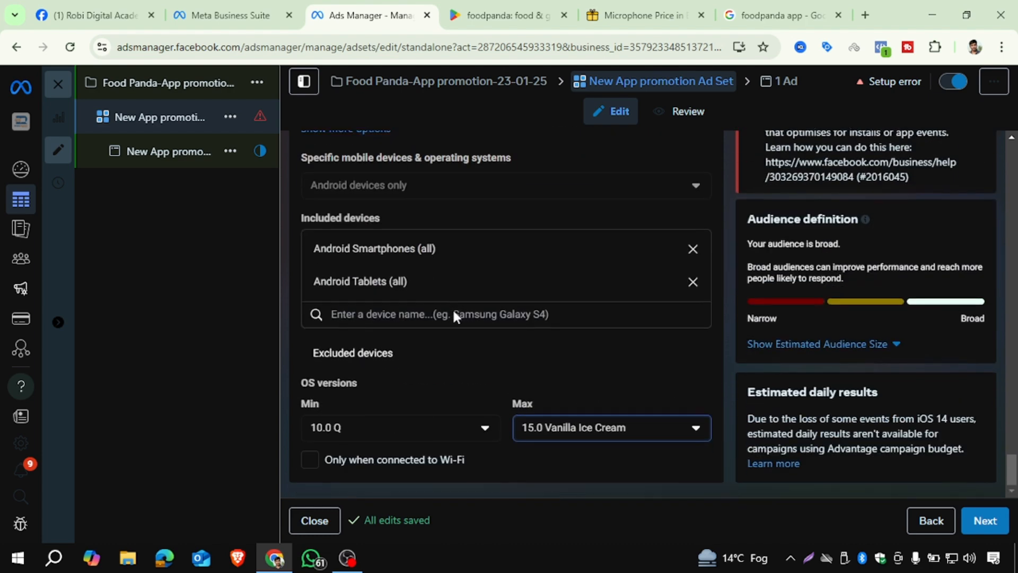
{"action": "left_click", "coordinate": [352, 434]}
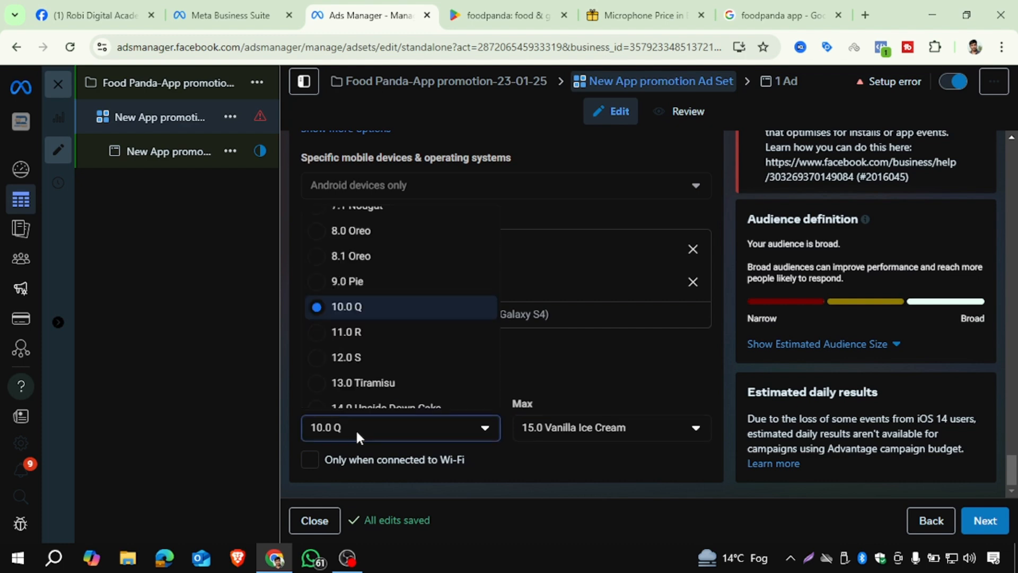
{"action": "left_click", "coordinate": [368, 312]}
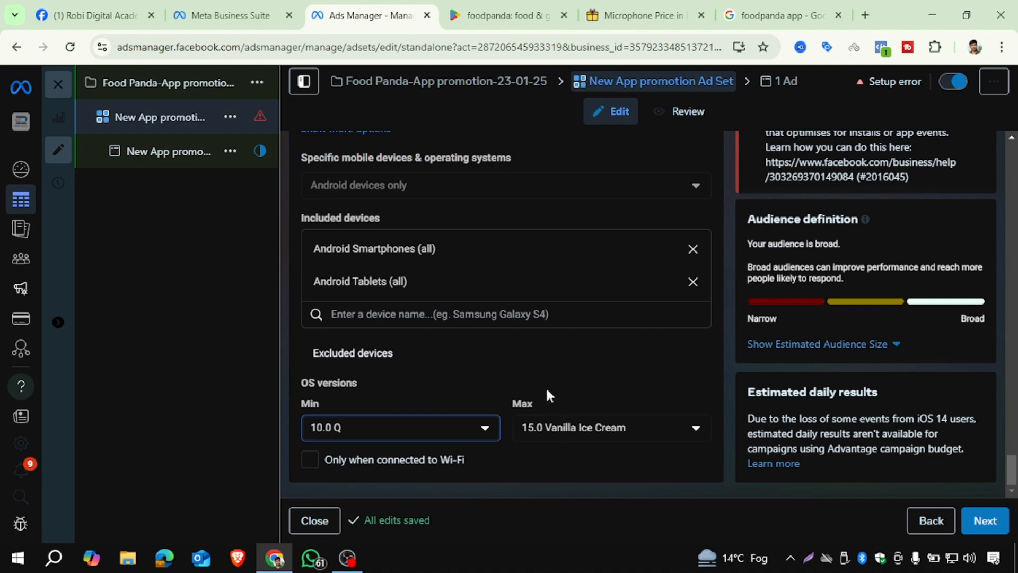
{"action": "scroll", "coordinate": [481, 361], "scroll_direction": "up", "scroll_amount": 1}
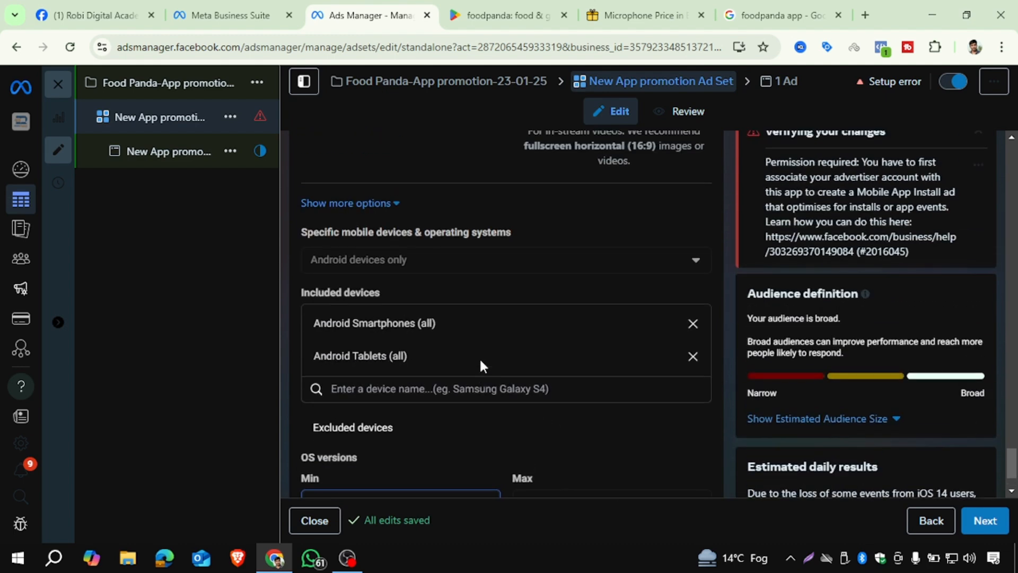
{"action": "scroll", "coordinate": [481, 366], "scroll_direction": "up", "scroll_amount": 1}
{"action": "scroll", "coordinate": [481, 366], "scroll_direction": "down", "scroll_amount": 2}
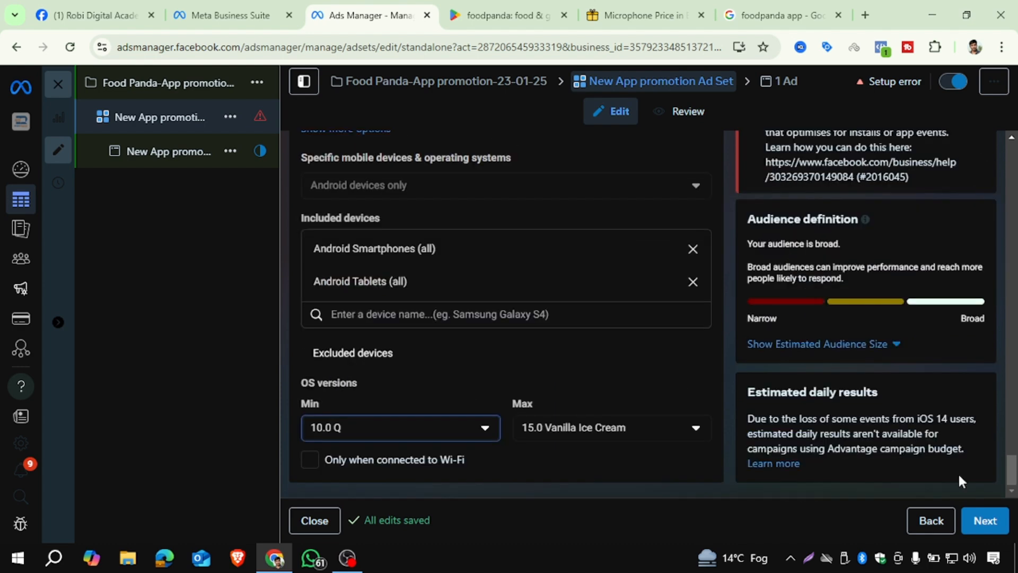
Continue to the ad level and choose the personal page Batch-8 Group-A as the ad's Facebook Page.
{"action": "left_click", "coordinate": [978, 522]}
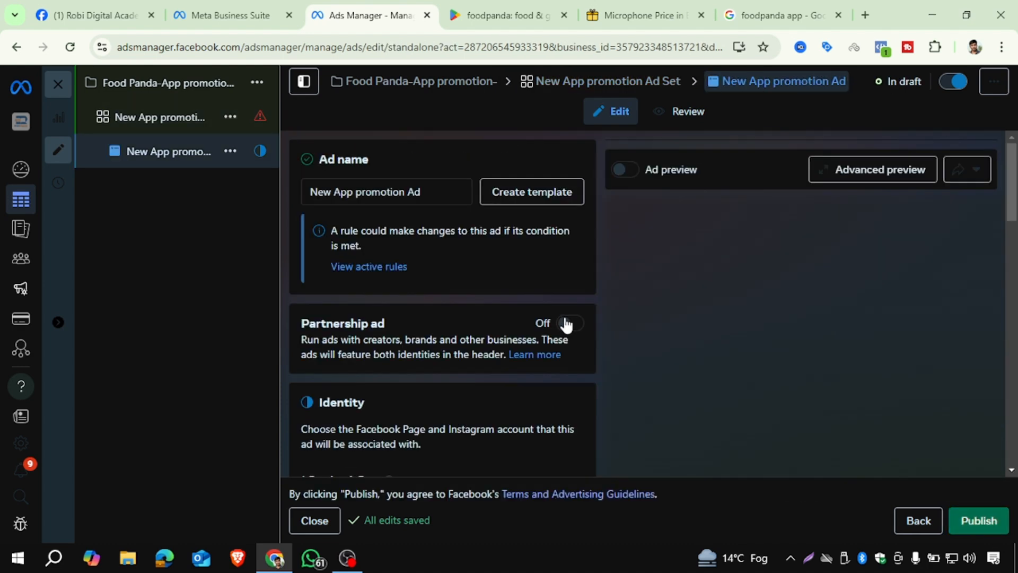
{"action": "scroll", "coordinate": [518, 272], "scroll_direction": "down", "scroll_amount": 2}
{"action": "scroll", "coordinate": [517, 269], "scroll_direction": "down", "scroll_amount": 2}
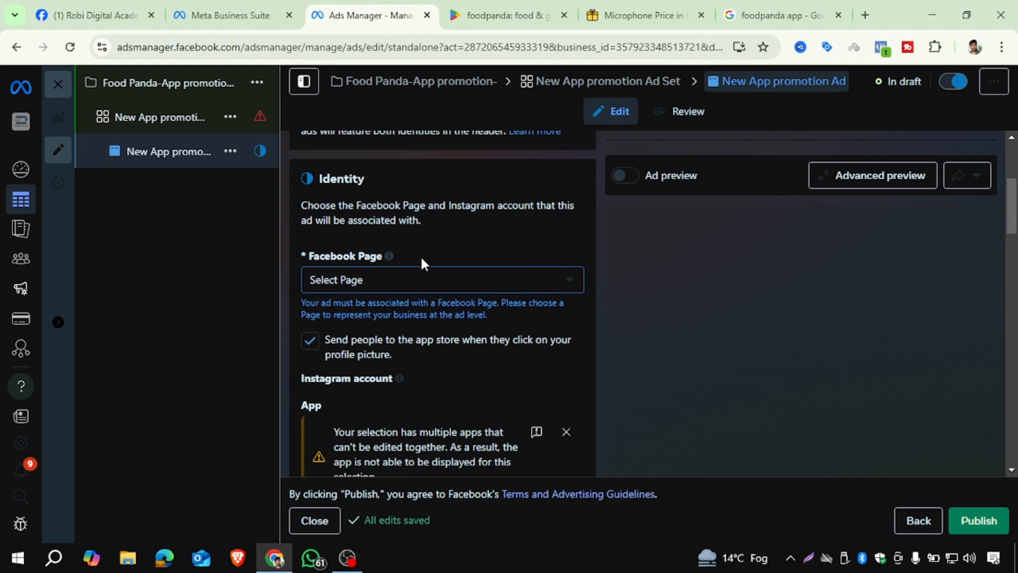
{"action": "left_click", "coordinate": [422, 280]}
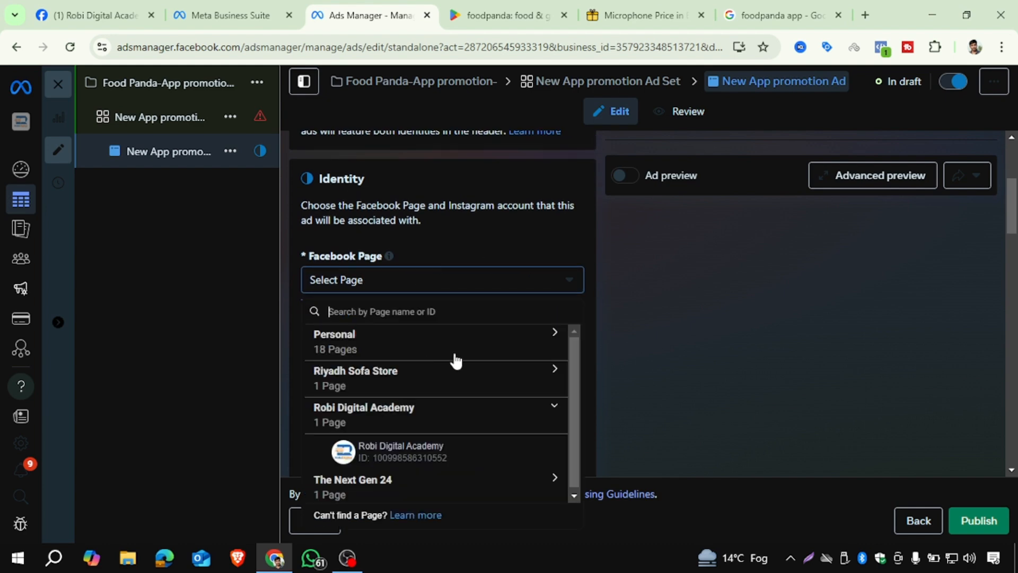
{"action": "left_click", "coordinate": [412, 341]}
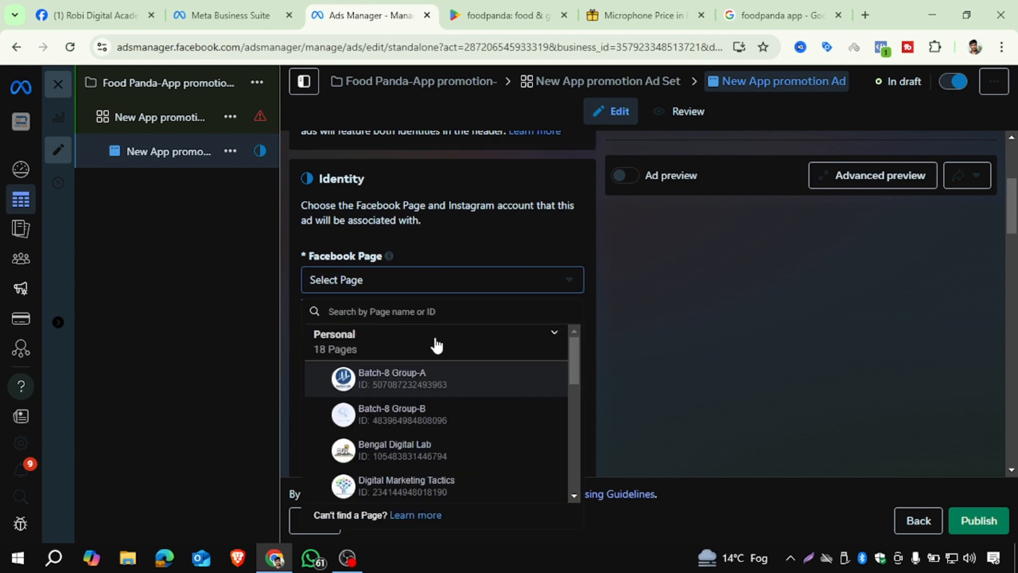
{"action": "scroll", "coordinate": [437, 344], "scroll_direction": "down", "scroll_amount": 3}
{"action": "scroll", "coordinate": [481, 380], "scroll_direction": "up", "scroll_amount": 3}
{"action": "left_click", "coordinate": [432, 390]}
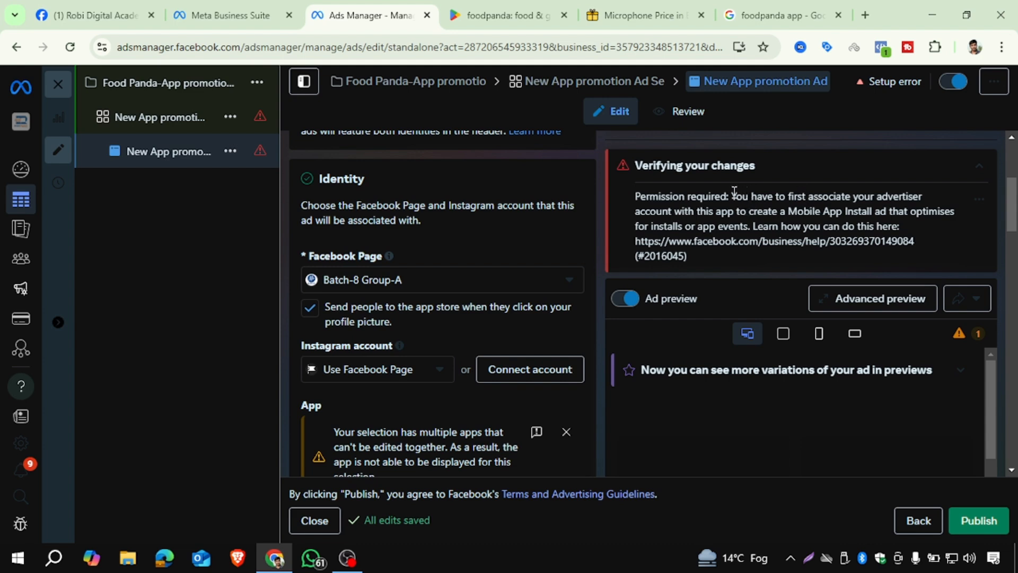
Examine the permission error and look through the ad's identity, app store, ad setup, format, creative and destination settings.
{"action": "left_click_drag", "start_coordinate": [734, 191], "coordinate": [809, 257]}
{"action": "left_click", "coordinate": [750, 261]}
{"action": "scroll", "coordinate": [522, 273], "scroll_direction": "down", "scroll_amount": 2}
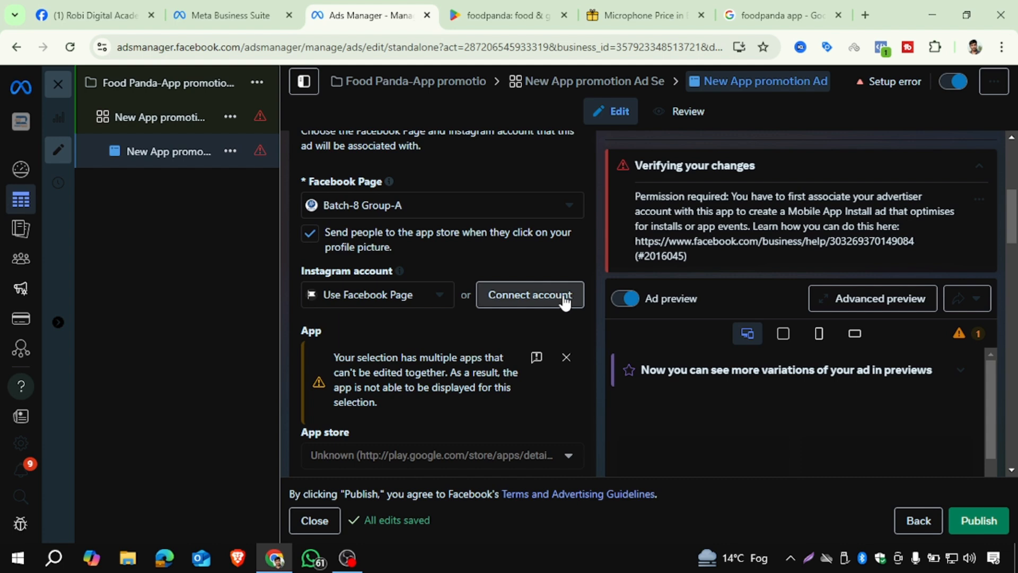
{"action": "scroll", "coordinate": [511, 301], "scroll_direction": "down", "scroll_amount": 5}
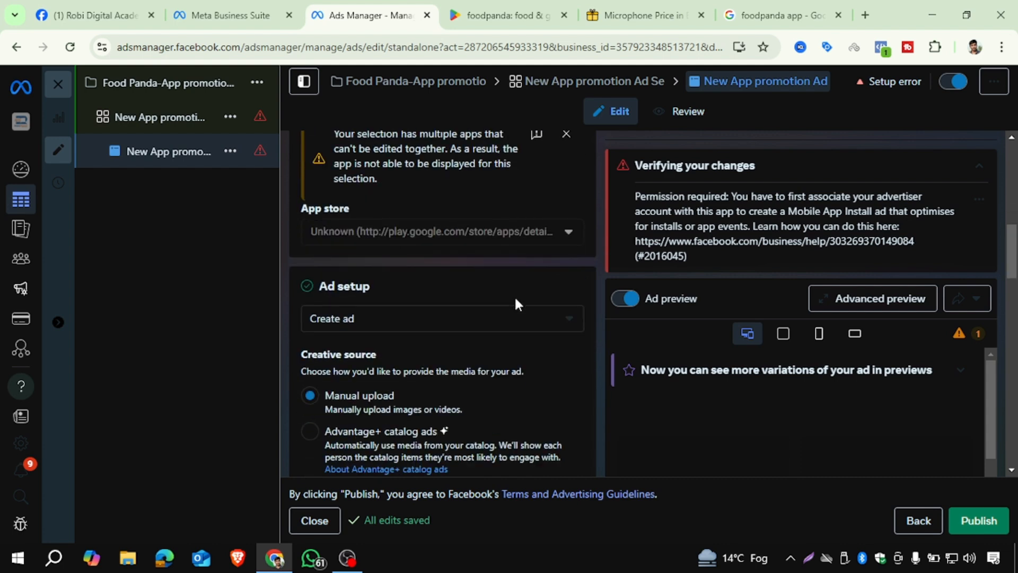
{"action": "scroll", "coordinate": [457, 259], "scroll_direction": "down", "scroll_amount": 5}
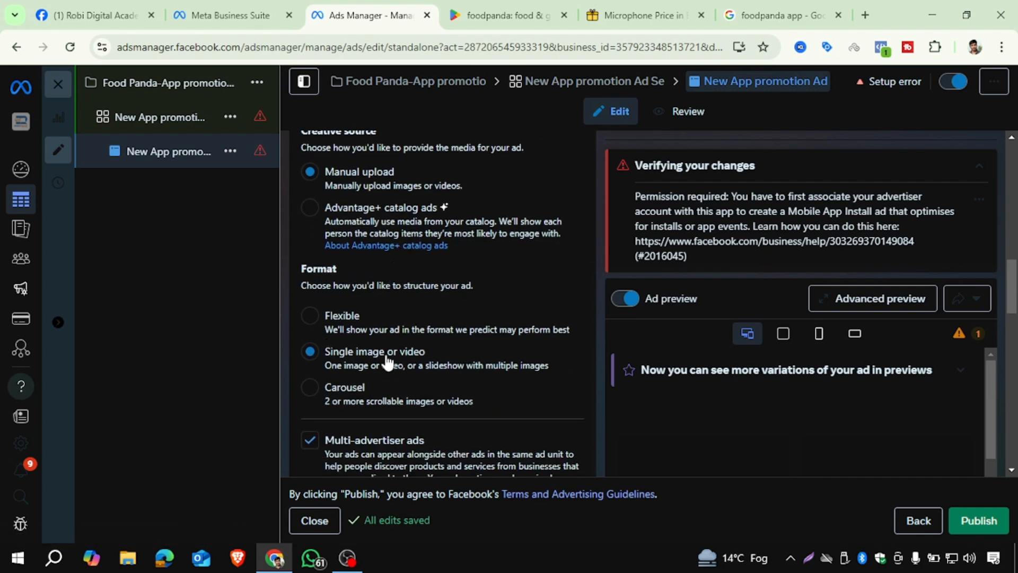
{"action": "scroll", "coordinate": [387, 360], "scroll_direction": "down", "scroll_amount": 4}
{"action": "scroll", "coordinate": [751, 299], "scroll_direction": "down", "scroll_amount": 5}
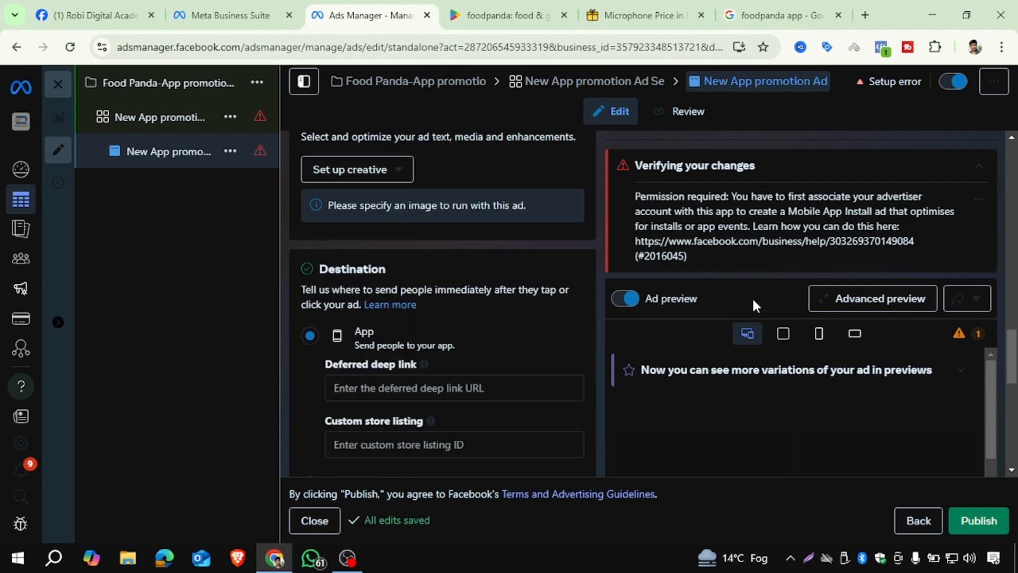
{"action": "scroll", "coordinate": [751, 299], "scroll_direction": "down", "scroll_amount": 5}
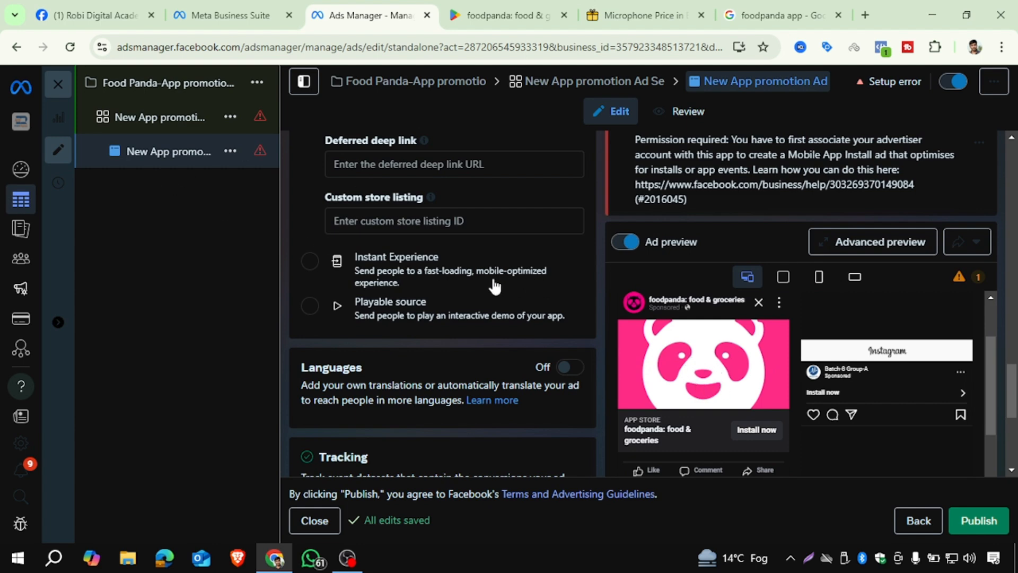
{"action": "scroll", "coordinate": [494, 286], "scroll_direction": "down", "scroll_amount": 1}
{"action": "scroll", "coordinate": [494, 286], "scroll_direction": "up", "scroll_amount": 7}
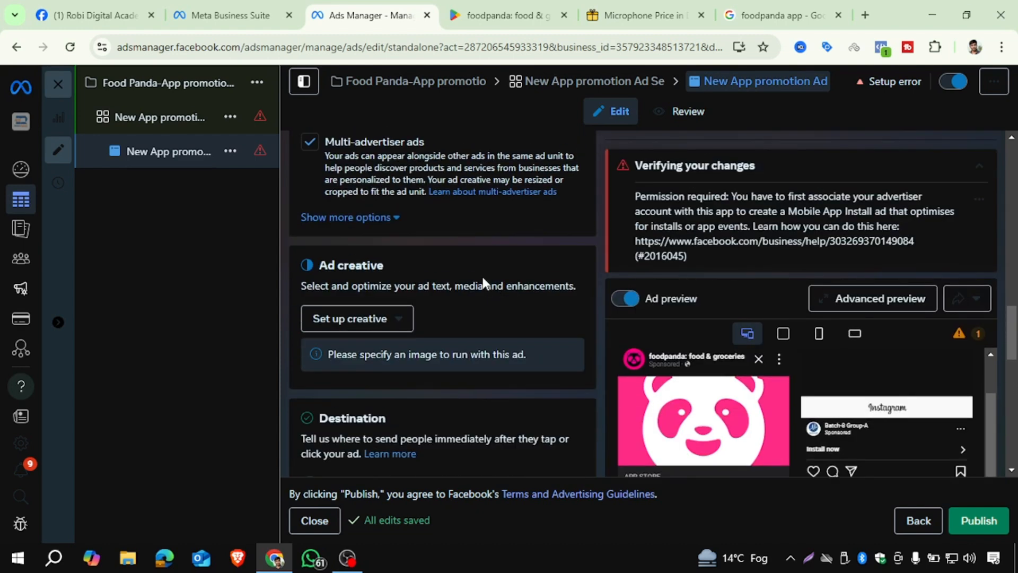
Start an image ad creative, leave its text empty and choose the 900 × 600 tea image from the account images.
{"action": "left_click", "coordinate": [364, 324]}
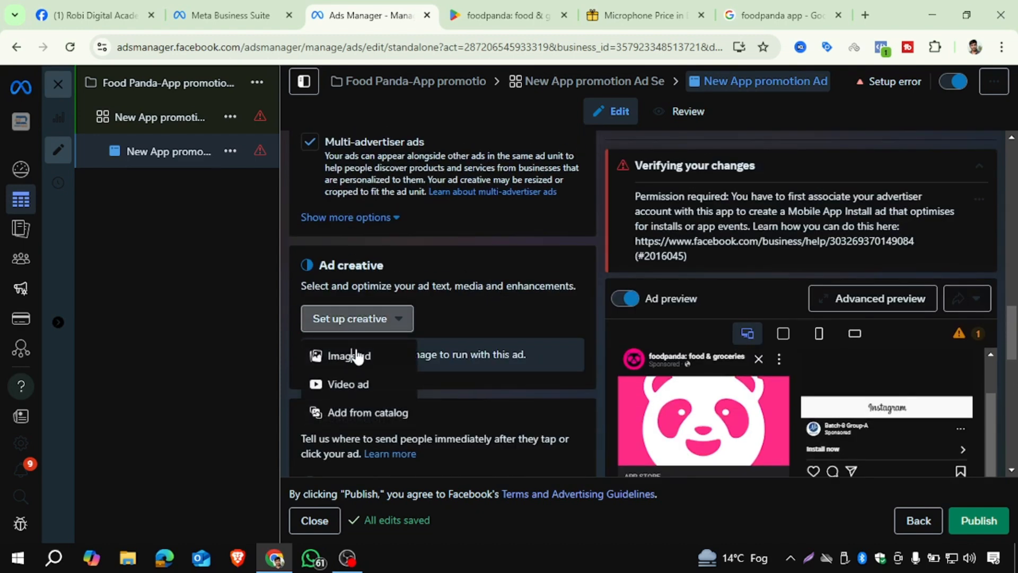
{"action": "left_click", "coordinate": [345, 356]}
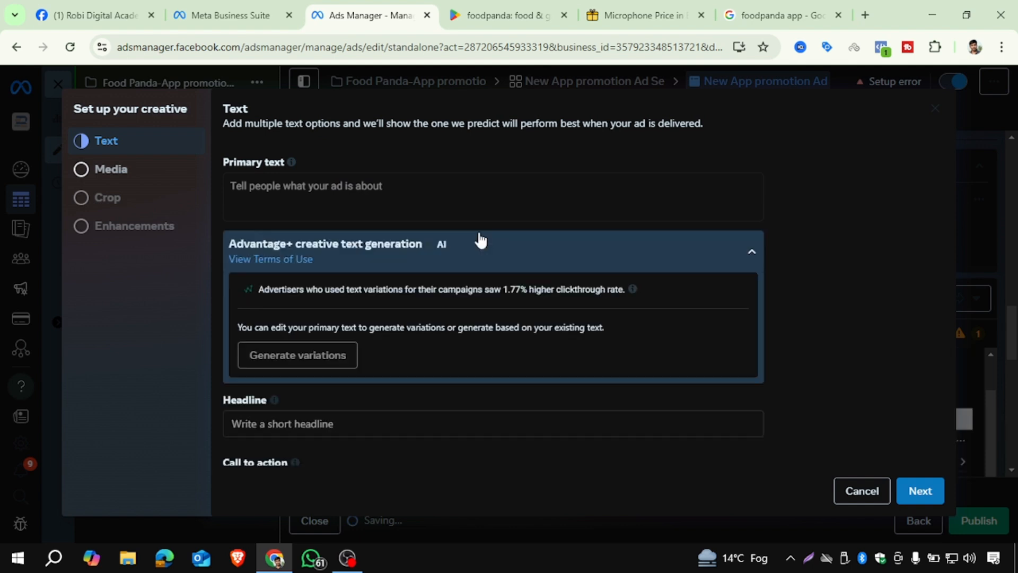
{"action": "left_click", "coordinate": [118, 168]}
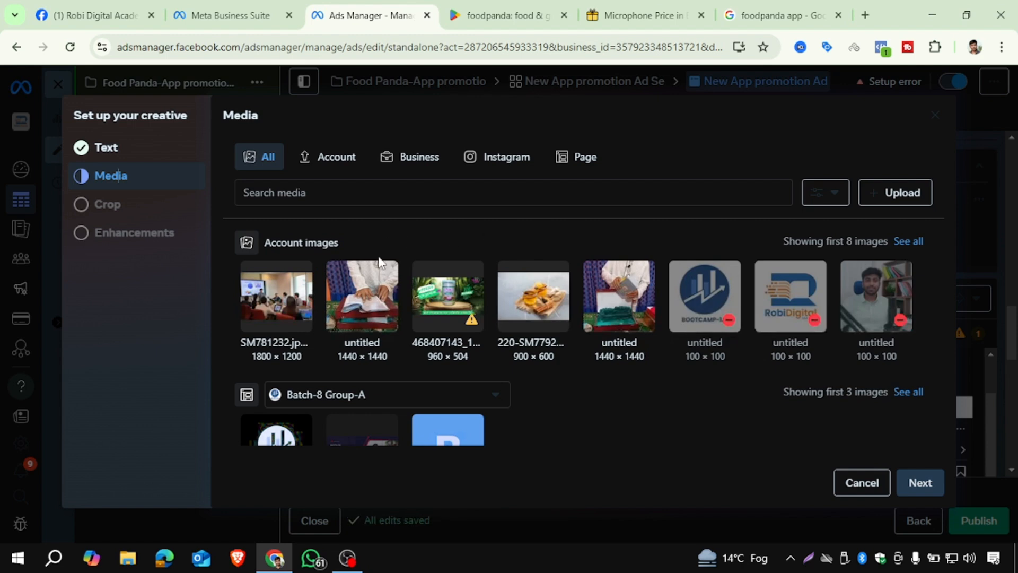
{"action": "left_click", "coordinate": [508, 315]}
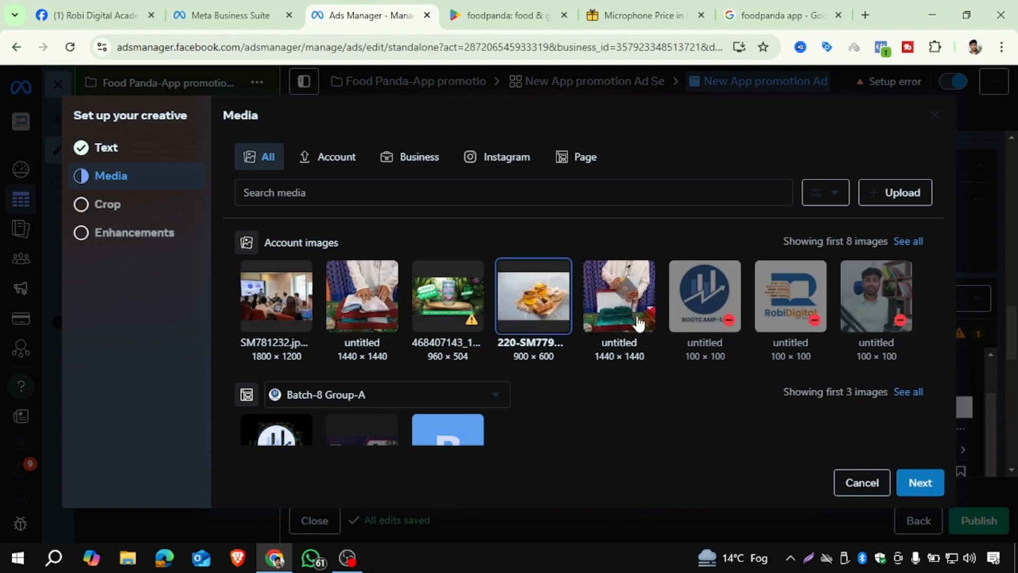
{"action": "left_click", "coordinate": [920, 482]}
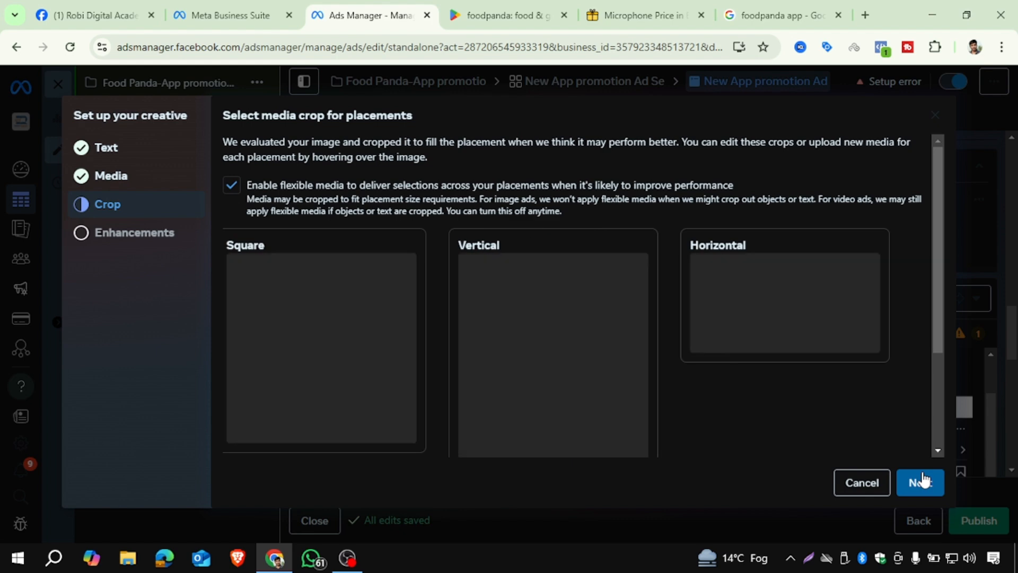
Accept the original crops for all placements and finish the creative with all Advantage+ optimizations kept on.
{"action": "scroll", "coordinate": [729, 335], "scroll_direction": "down", "scroll_amount": 1}
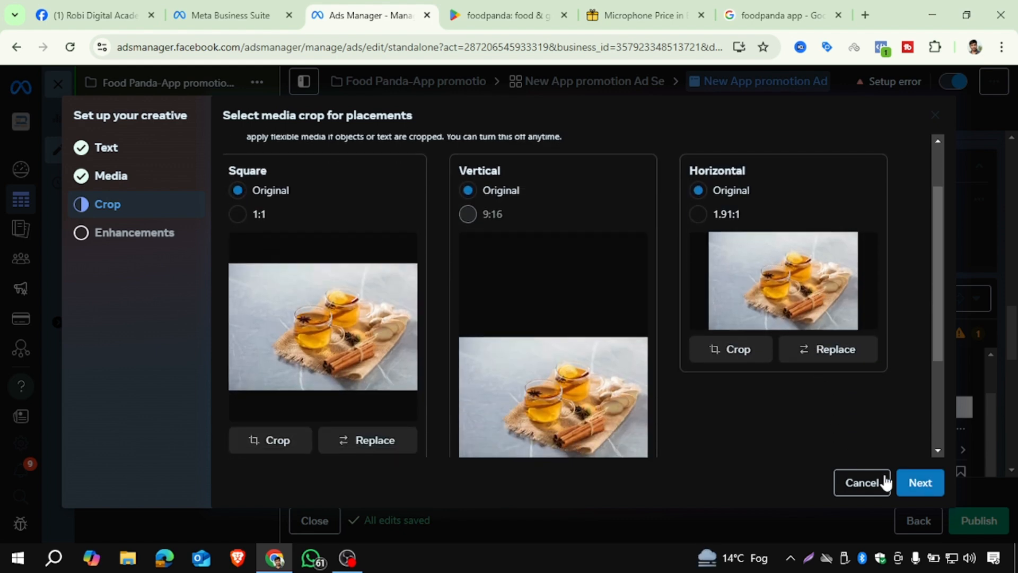
{"action": "left_click", "coordinate": [907, 489]}
{"action": "scroll", "coordinate": [803, 309], "scroll_direction": "down", "scroll_amount": 1}
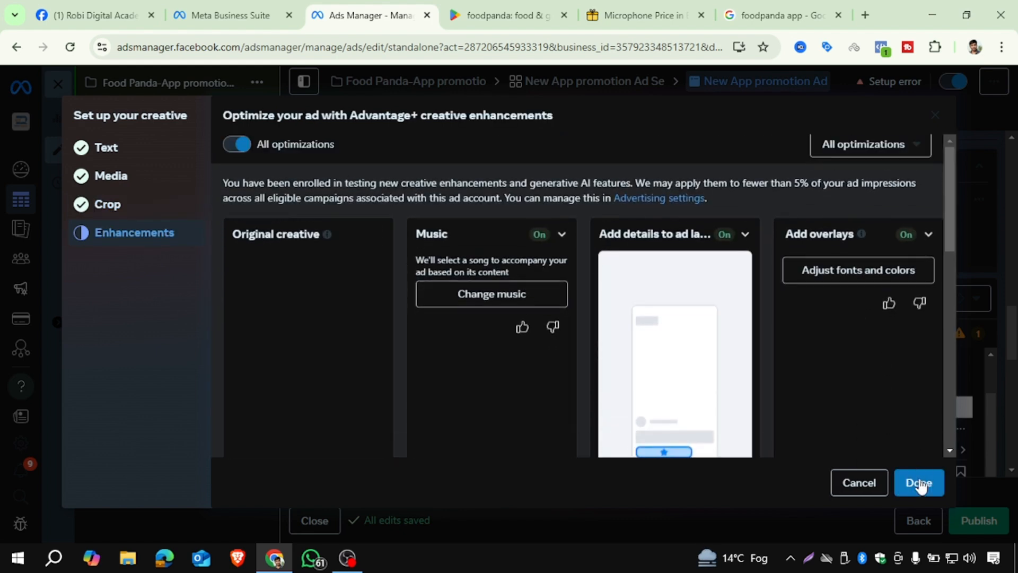
{"action": "left_click", "coordinate": [916, 481]}
Look through the creative's media placements, primary text, headline, call to action and info labels alongside the ad preview.
{"action": "scroll", "coordinate": [748, 368], "scroll_direction": "down", "scroll_amount": 3}
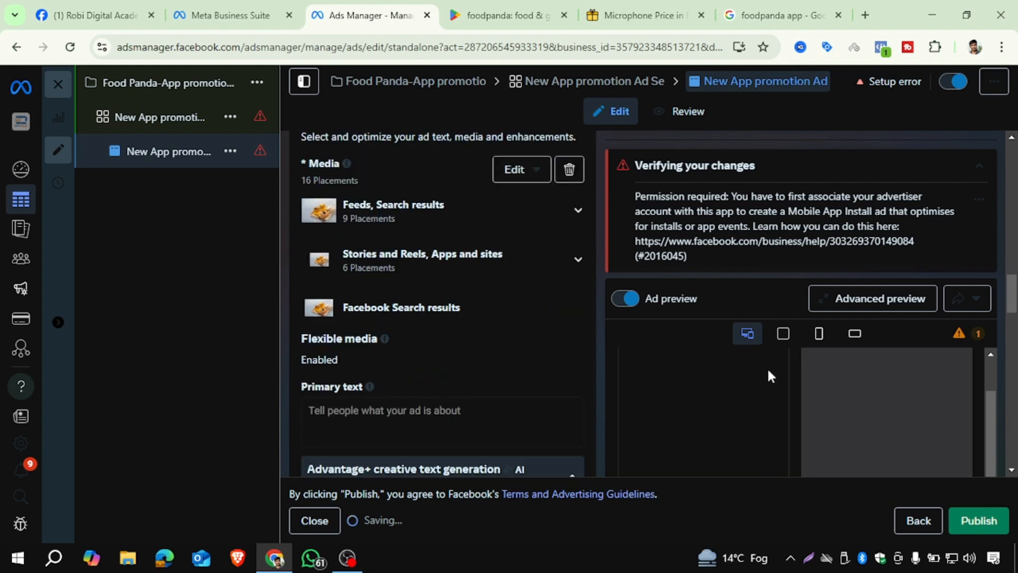
{"action": "scroll", "coordinate": [768, 367], "scroll_direction": "down", "scroll_amount": 3}
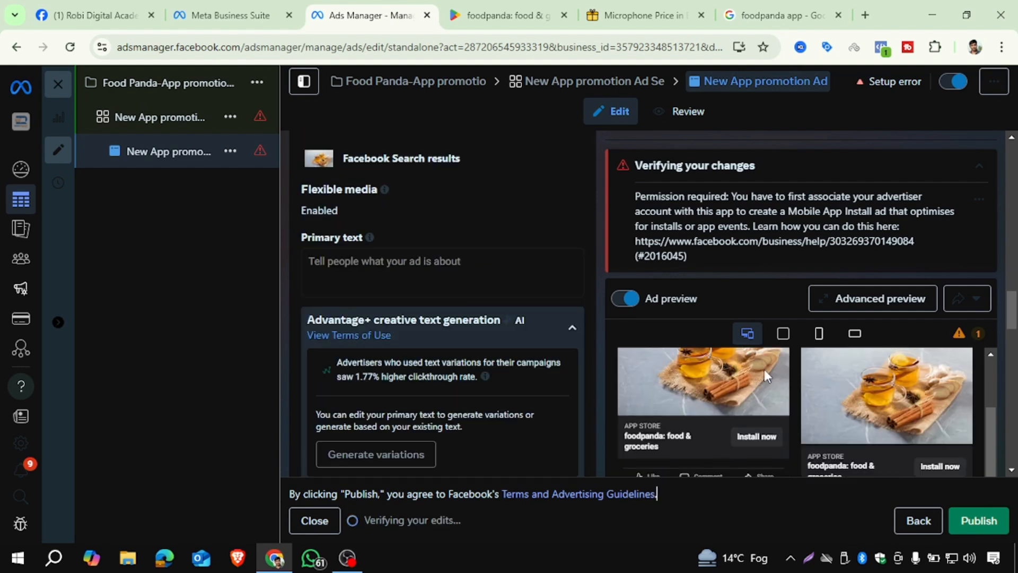
{"action": "scroll", "coordinate": [773, 365], "scroll_direction": "down", "scroll_amount": 2}
{"action": "scroll", "coordinate": [493, 267], "scroll_direction": "down", "scroll_amount": 3}
{"action": "scroll", "coordinate": [536, 327], "scroll_direction": "down", "scroll_amount": 3}
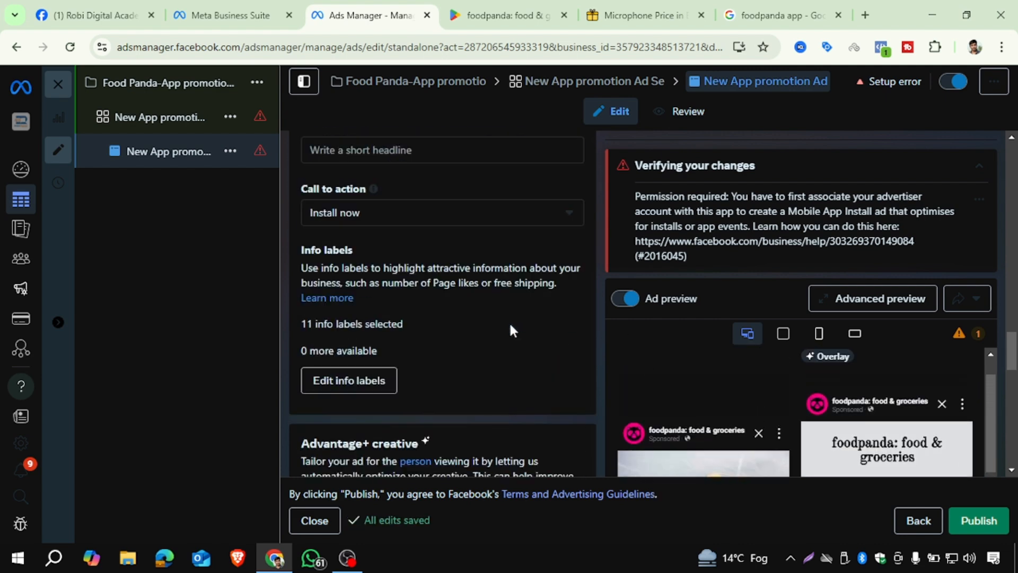
Dismiss the ad performance recommendations and open the empty primary text for editing.
{"action": "scroll", "coordinate": [505, 322], "scroll_direction": "up", "scroll_amount": 2}
{"action": "left_click", "coordinate": [389, 299]}
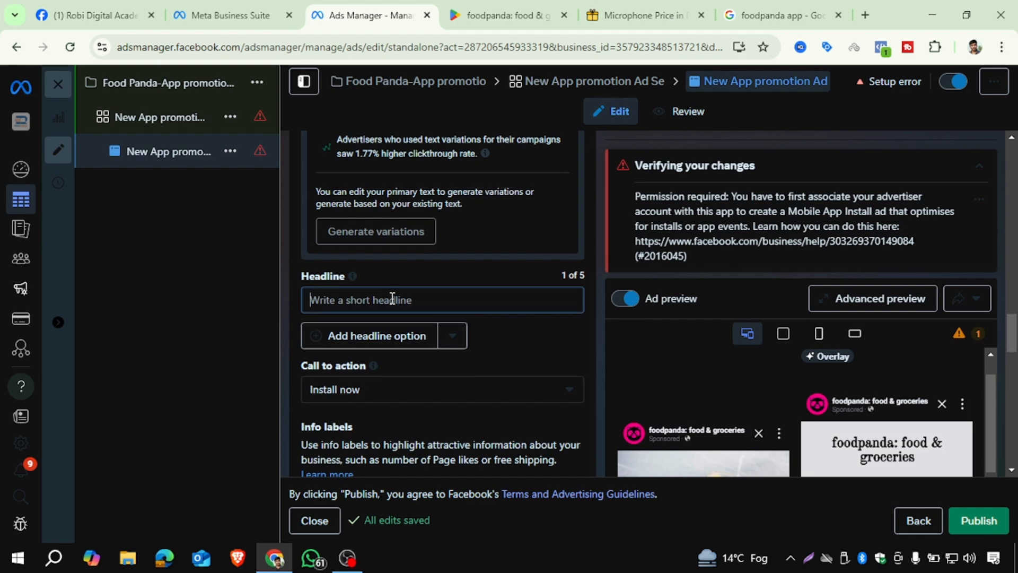
{"action": "scroll", "coordinate": [391, 297], "scroll_direction": "up", "scroll_amount": 1}
{"action": "left_click", "coordinate": [364, 262]}
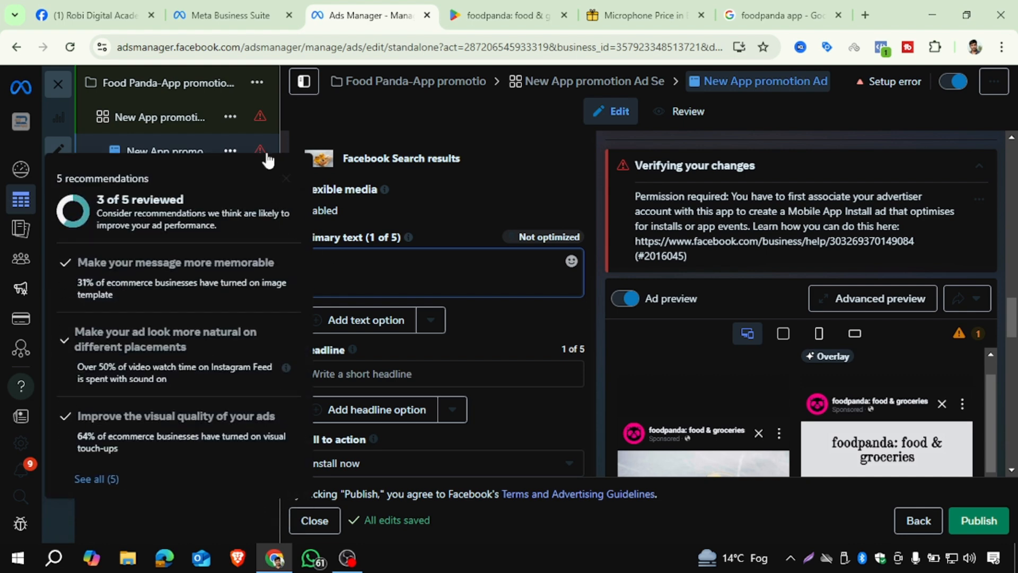
{"action": "left_click", "coordinate": [285, 180]}
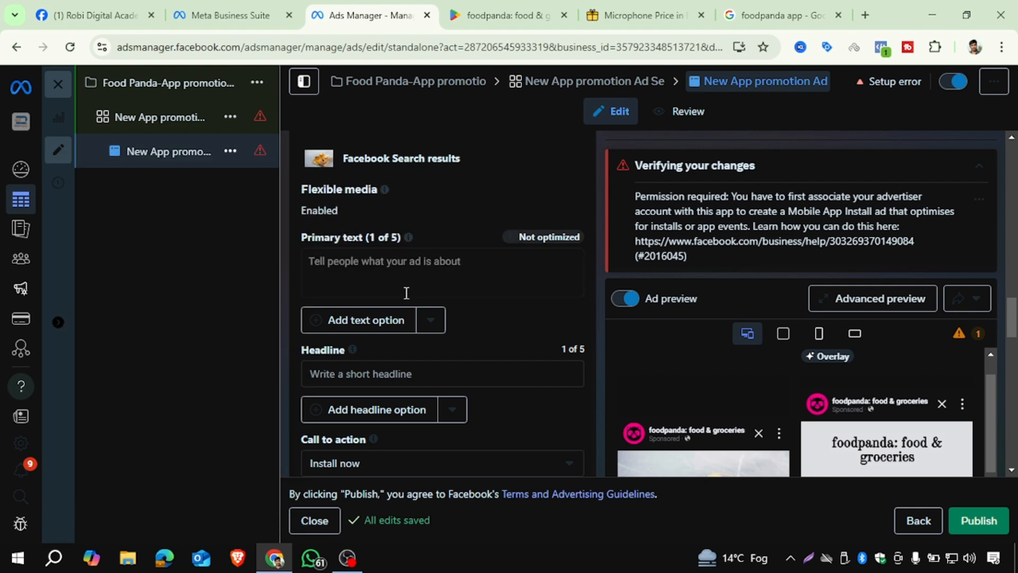
{"action": "left_click", "coordinate": [376, 274]}
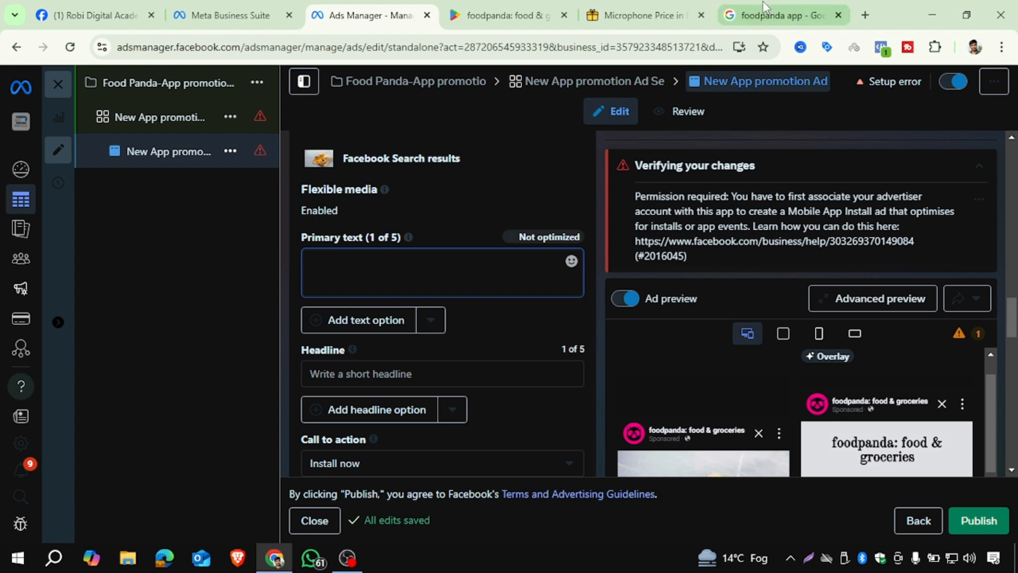
Open ChatGPT in a new browser tab.
{"action": "left_click", "coordinate": [865, 15]}
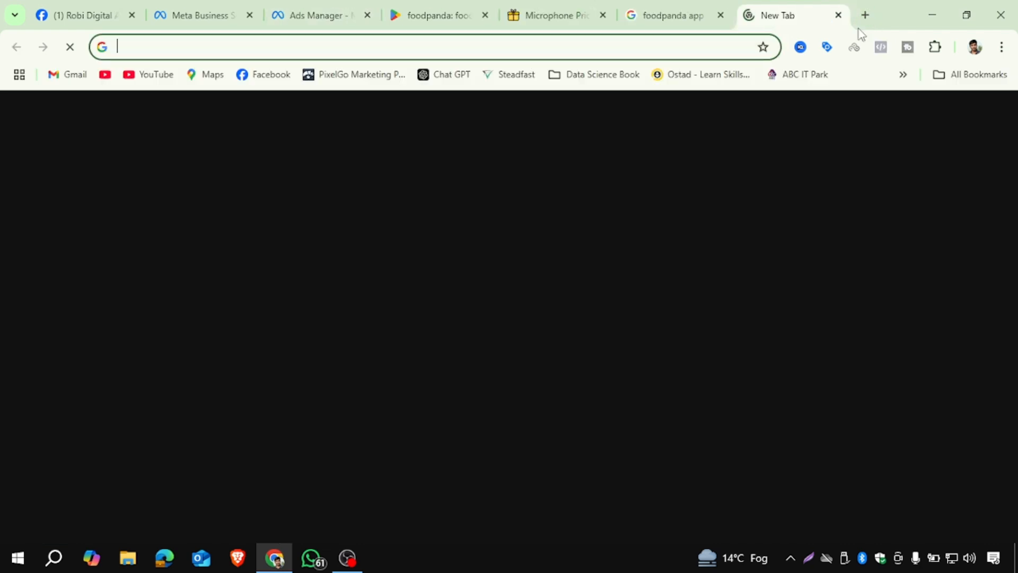
{"action": "type", "text": "cha"}
{"action": "key", "text": "Return"}
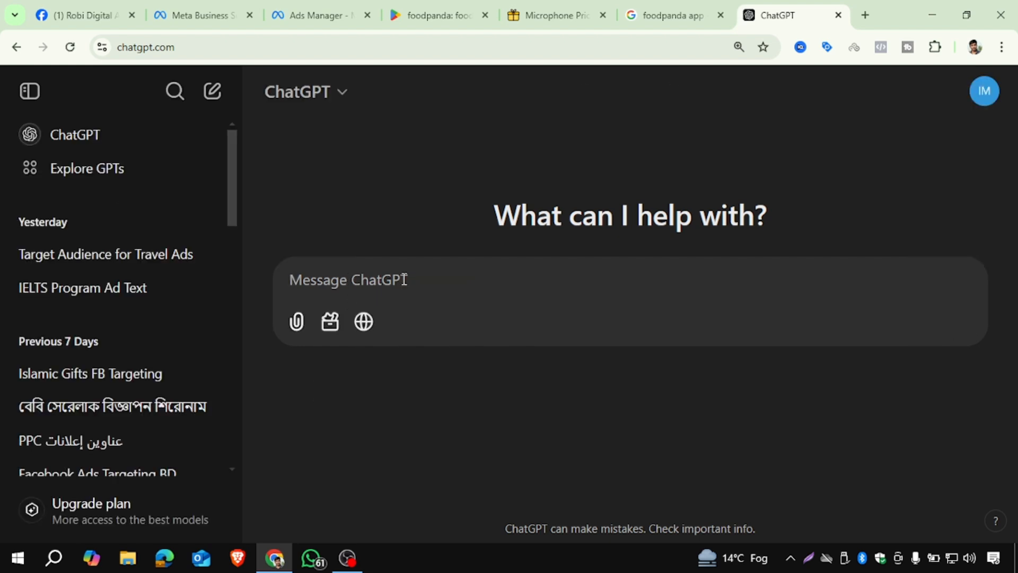
Begin the ChatGPT prompt with the line "our app : Food Panda".
{"action": "type", "text": "our "}
{"action": "type", "text": "app i"}
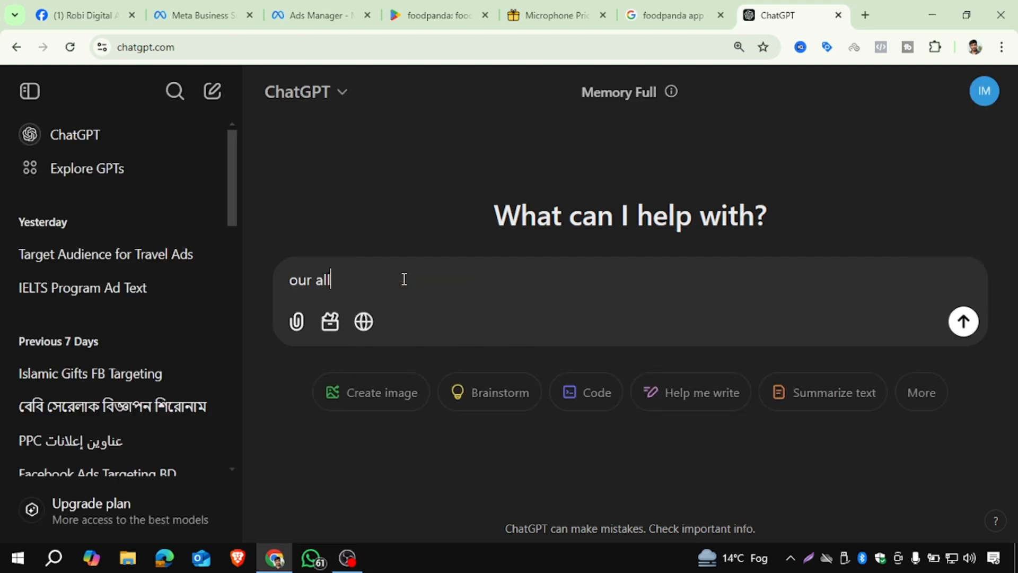
{"action": "type", "text": "s"}
{"action": "key", "text": "BackSpace"}
{"action": "type", "text": "is"}
{"action": "key", "text": "BackSpace"}
{"action": "key", "text": "BackSpace"}
{"action": "type", "text": ": Food Panda"}
{"action": "key", "text": "shift+Return"}
Add a second prompt line reading "targeted location: Bangladesh".
{"action": "type", "text": "tr"}
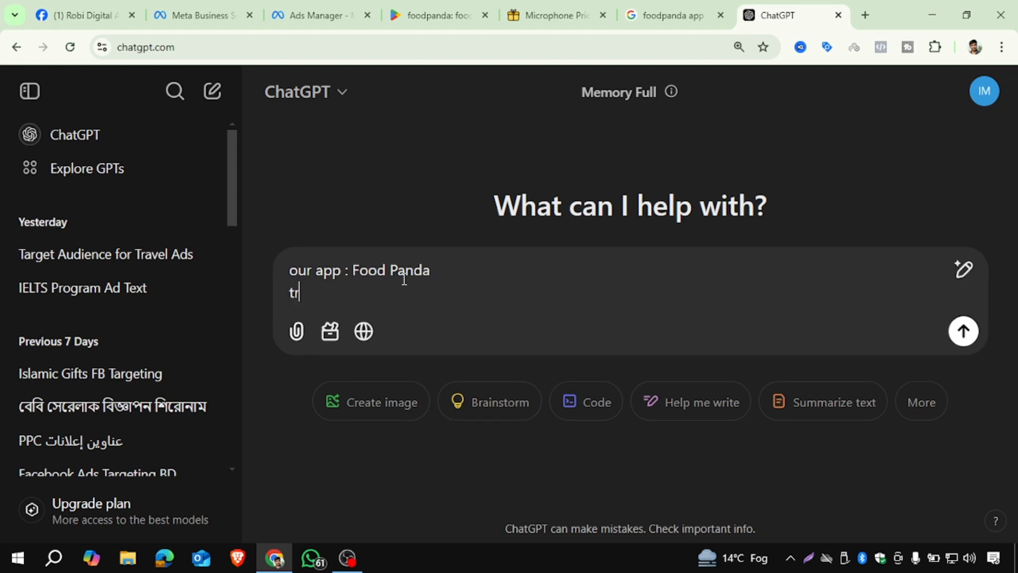
{"action": "type", "text": "argeted locatin"}
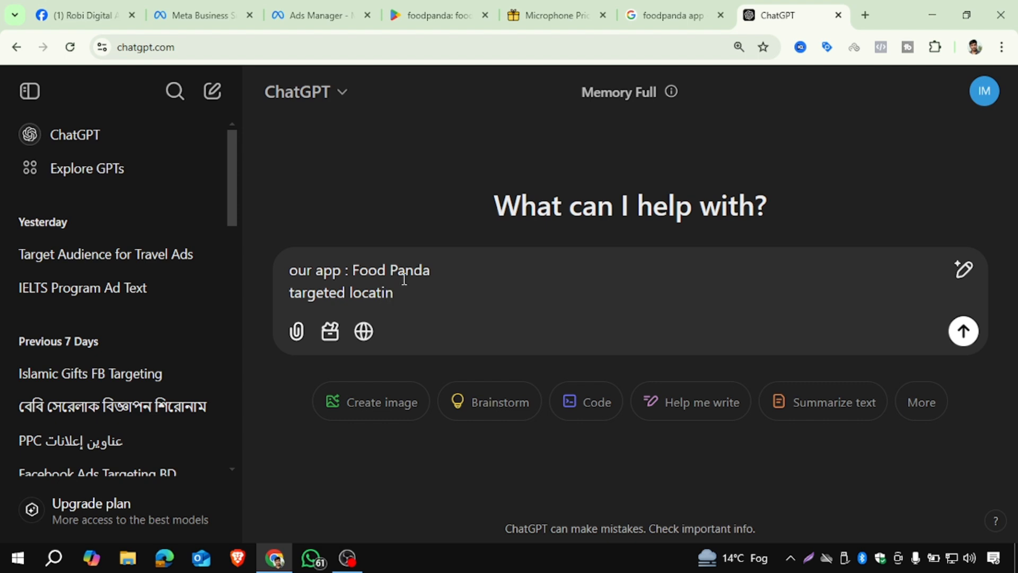
{"action": "key", "text": "BackSpace"}
{"action": "key", "text": "BackSpace"}
{"action": "type", "text": "ion: Bangladesh"}
{"action": "key", "text": "shift+Return"}
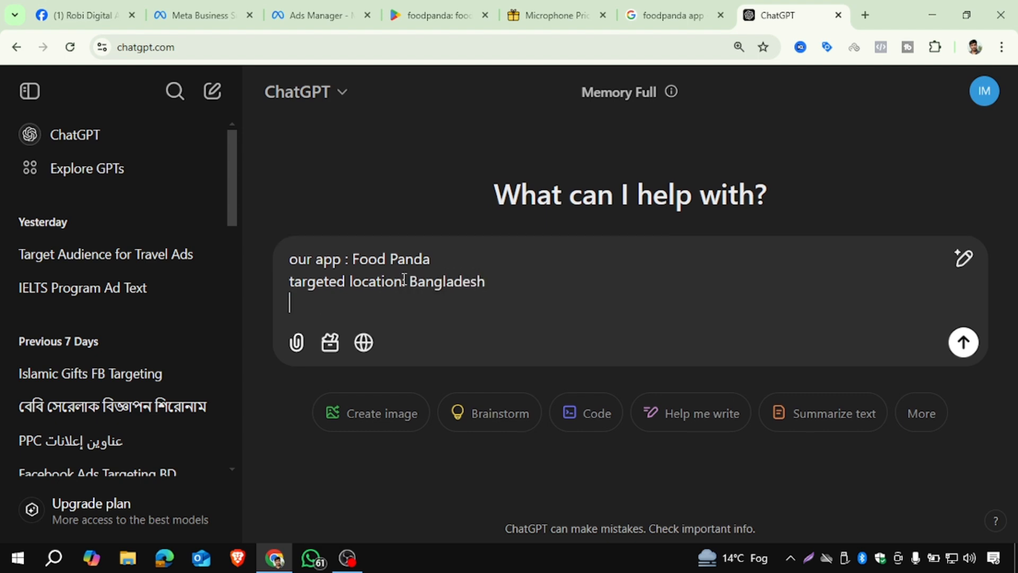
Add the request "Now write a ad copy for app promotion facebook campaign in bangla" and submit the prompt.
{"action": "type", "text": "Now write a"}
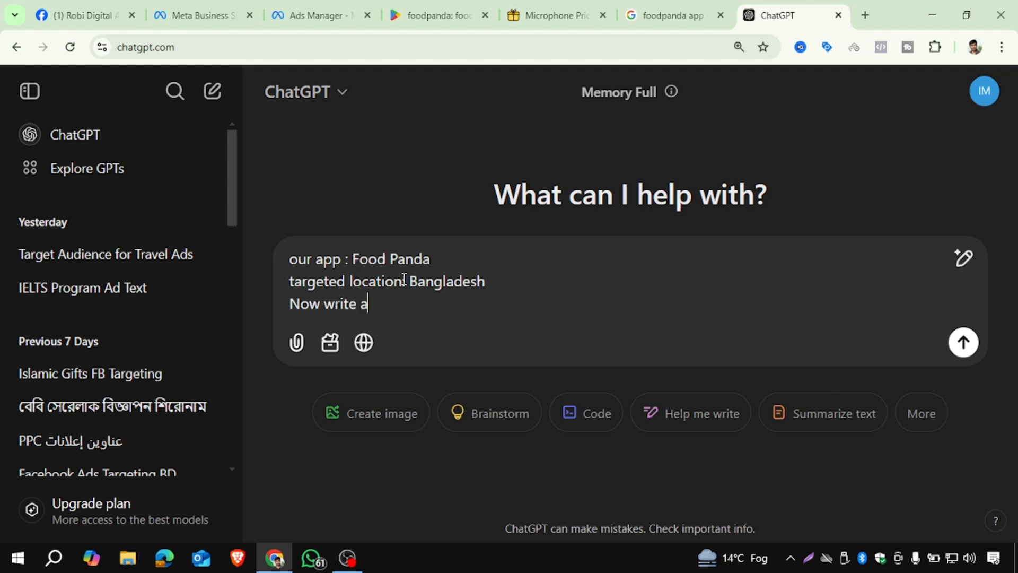
{"action": "type", "text": " ad copy for"}
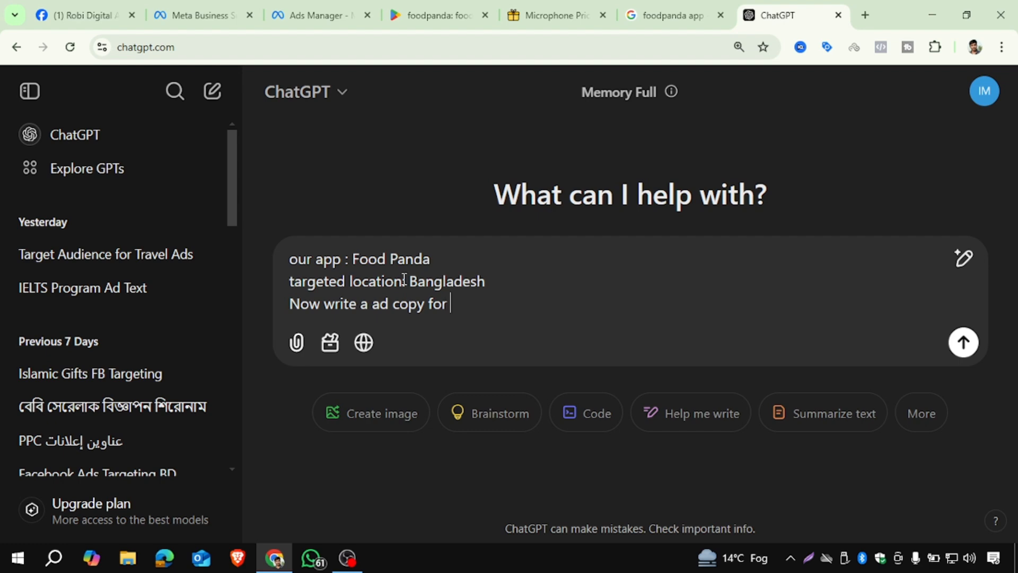
{"action": "type", "text": "app"}
{"action": "type", "text": " i="}
{"action": "type", "text": "promo"}
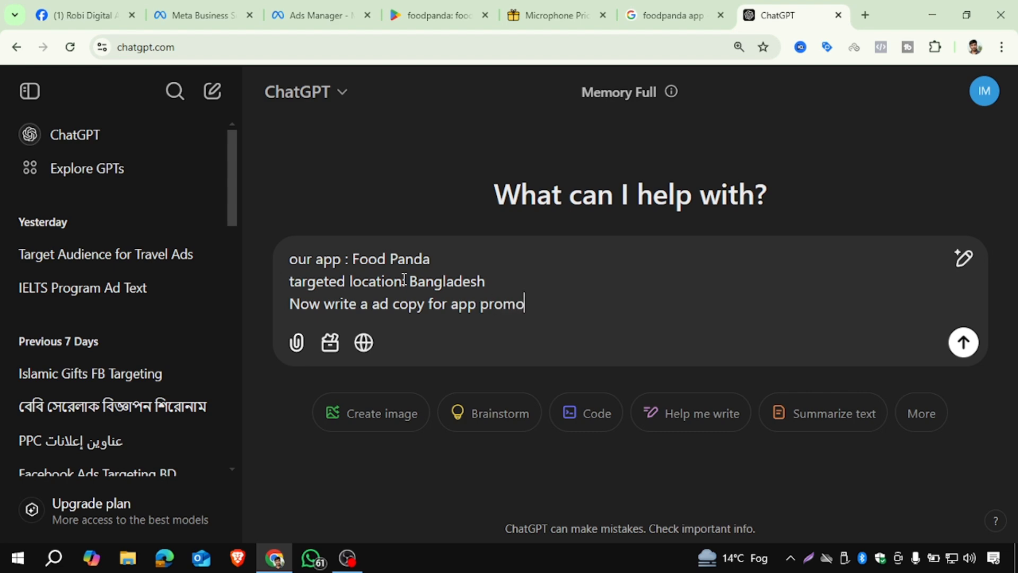
{"action": "type", "text": "tion facebook campaign in bangla"}
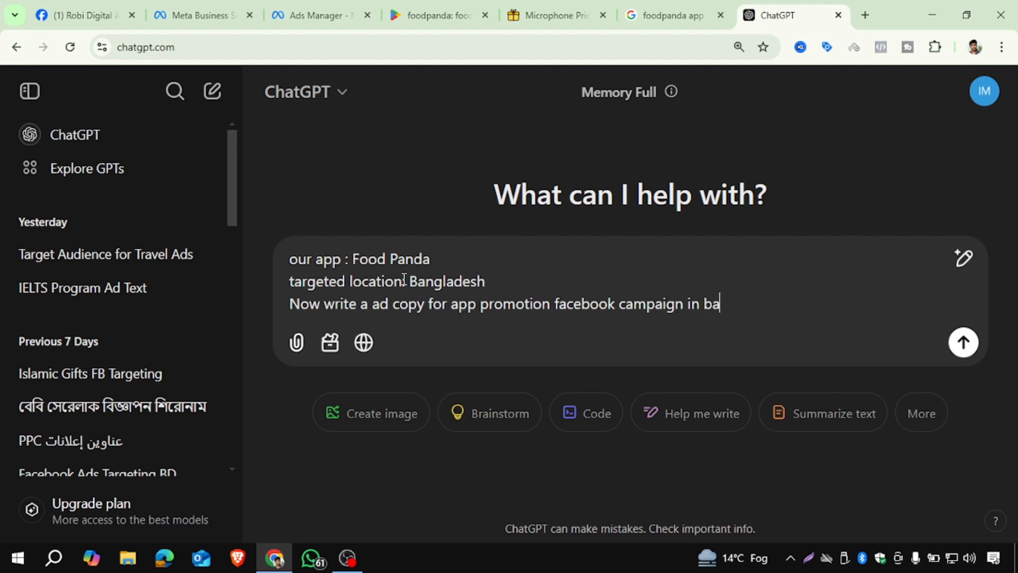
{"action": "key", "text": "Return"}
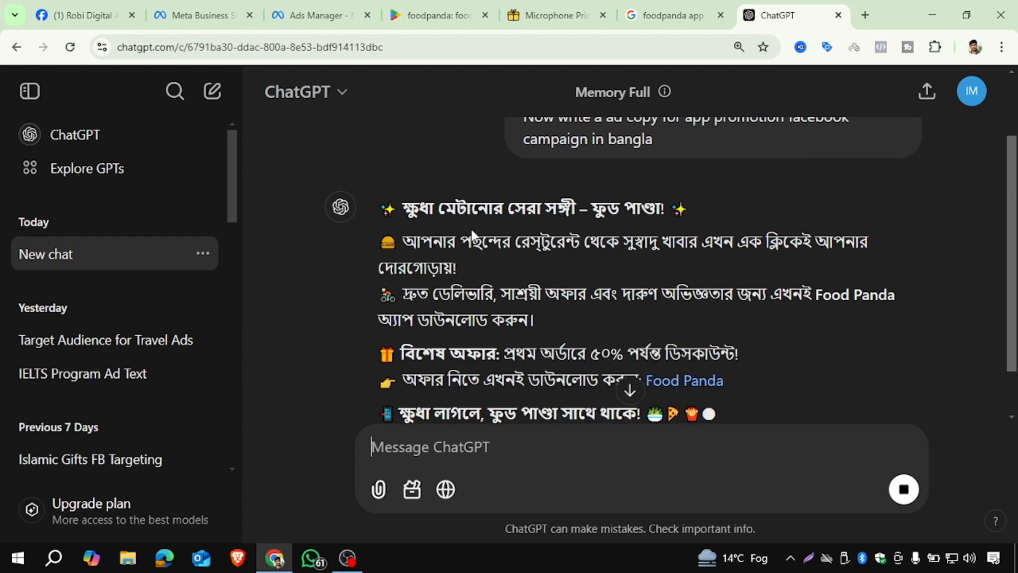
Review the generated Bangla ad copy, paying attention to the first-order discount offer.
{"action": "scroll", "coordinate": [470, 228], "scroll_direction": "up", "scroll_amount": 2}
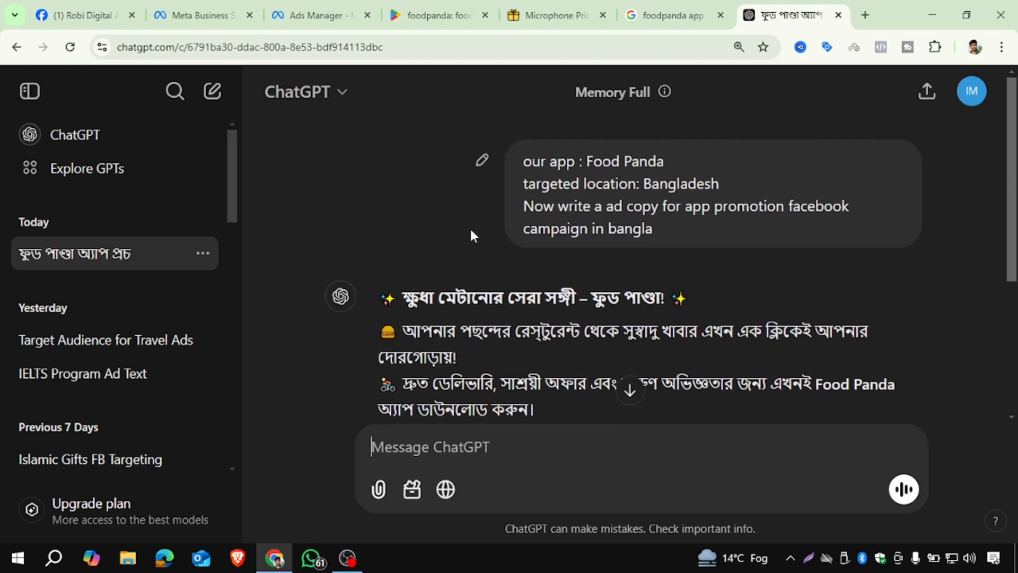
{"action": "scroll", "coordinate": [469, 227], "scroll_direction": "down", "scroll_amount": 3}
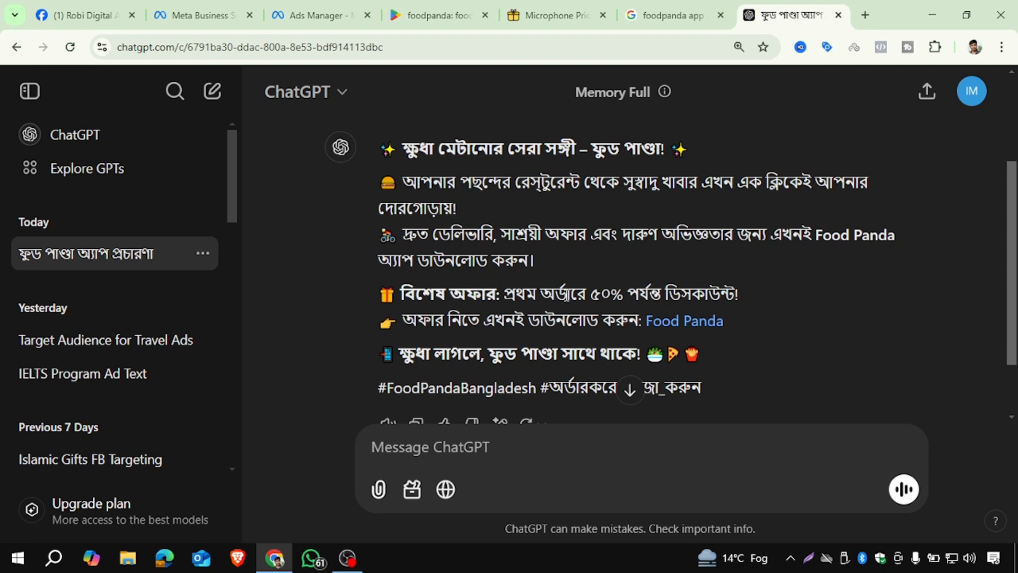
{"action": "left_click_drag", "start_coordinate": [586, 295], "coordinate": [749, 301]}
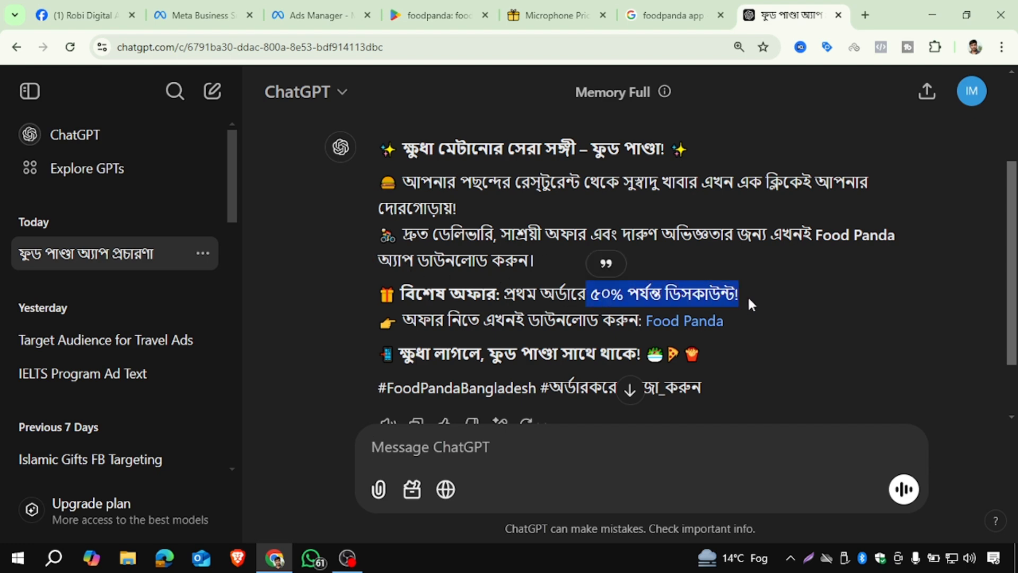
Check the Food Panda link from the ad copy in a separate browser tab and close that tab.
{"action": "right_click", "coordinate": [690, 326]}
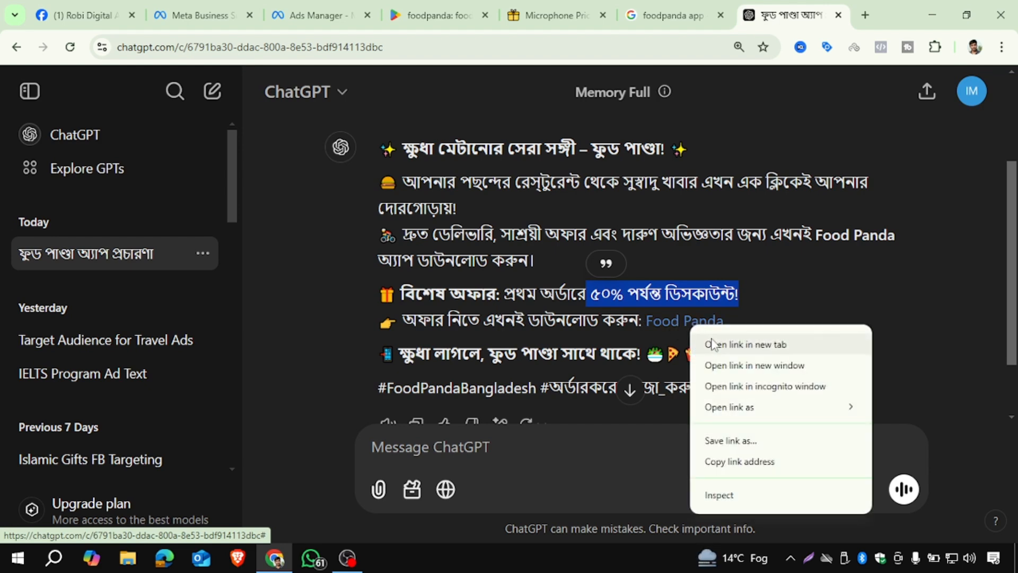
{"action": "left_click", "coordinate": [716, 342]}
{"action": "left_click", "coordinate": [798, 7]}
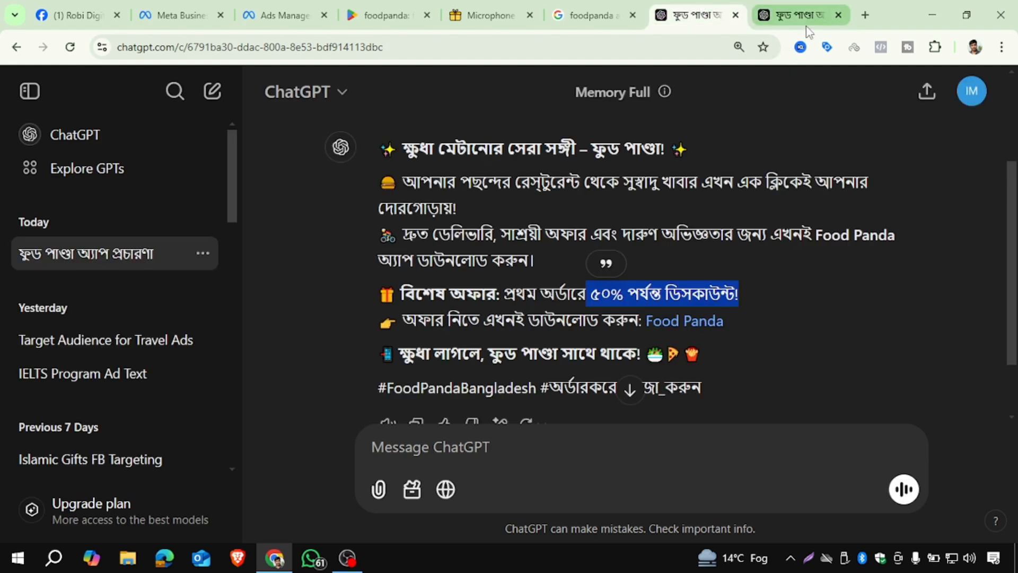
{"action": "left_click", "coordinate": [793, 15]}
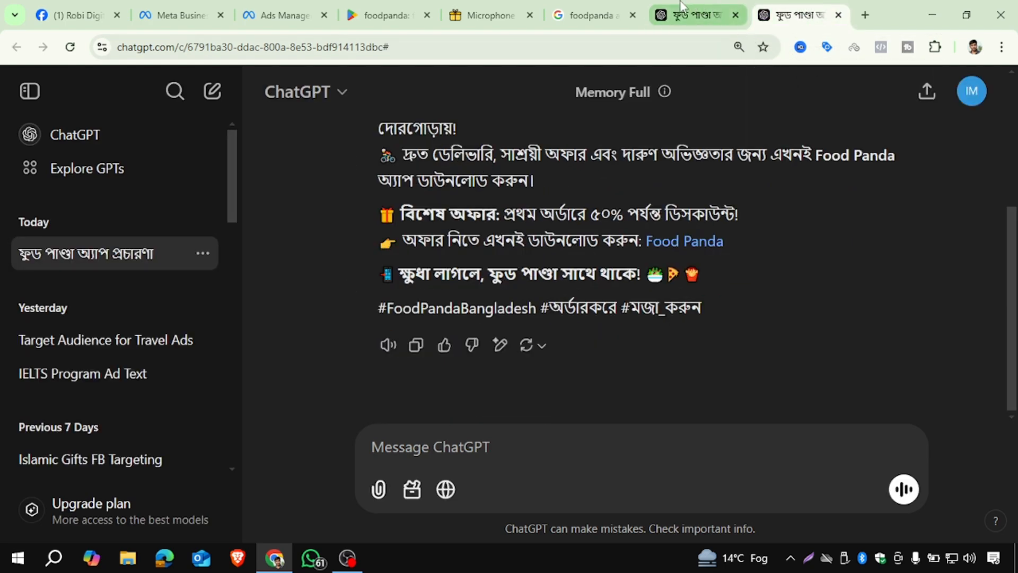
{"action": "left_click", "coordinate": [699, 11]}
{"action": "left_click", "coordinate": [838, 15]}
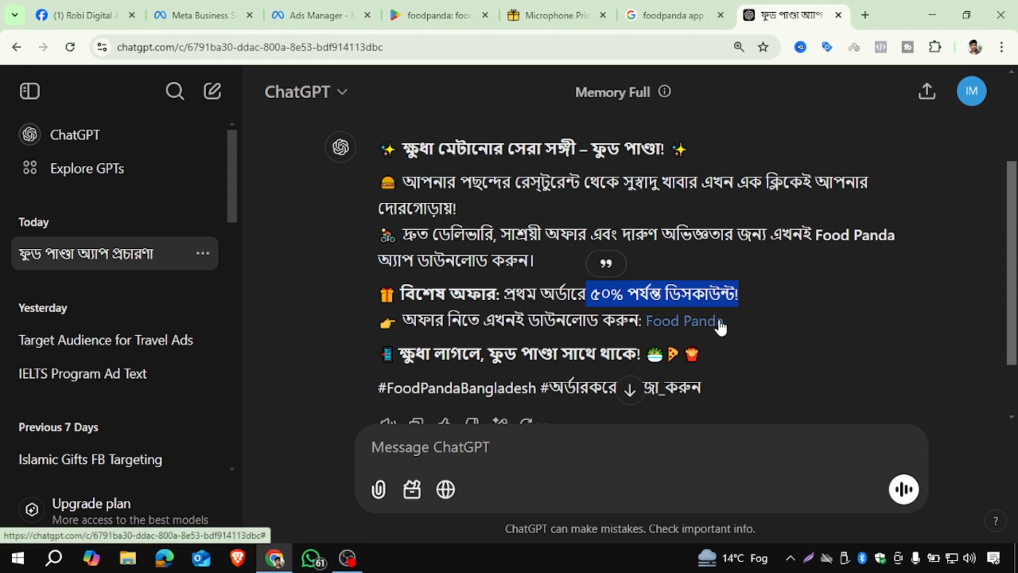
{"action": "left_click", "coordinate": [743, 286]}
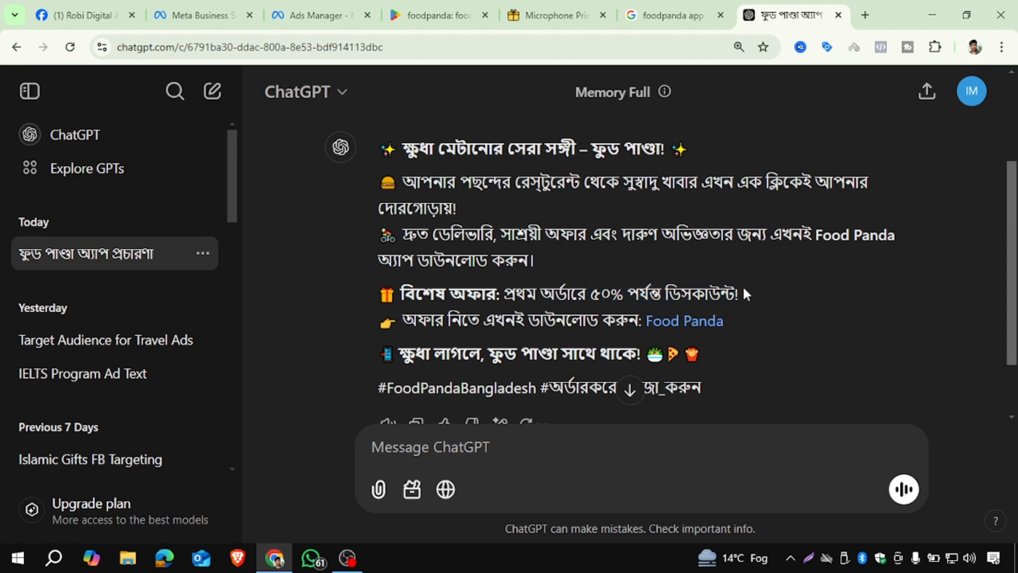
{"action": "scroll", "coordinate": [697, 298], "scroll_direction": "down", "scroll_amount": 2}
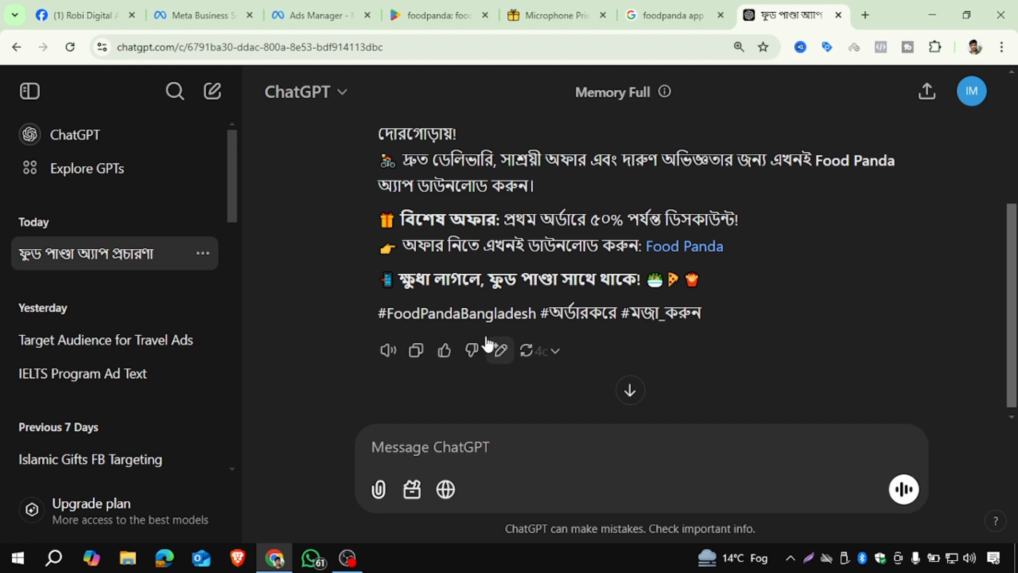
{"action": "scroll", "coordinate": [484, 345], "scroll_direction": "up", "scroll_amount": 6}
{"action": "scroll", "coordinate": [408, 227], "scroll_direction": "down", "scroll_amount": 4}
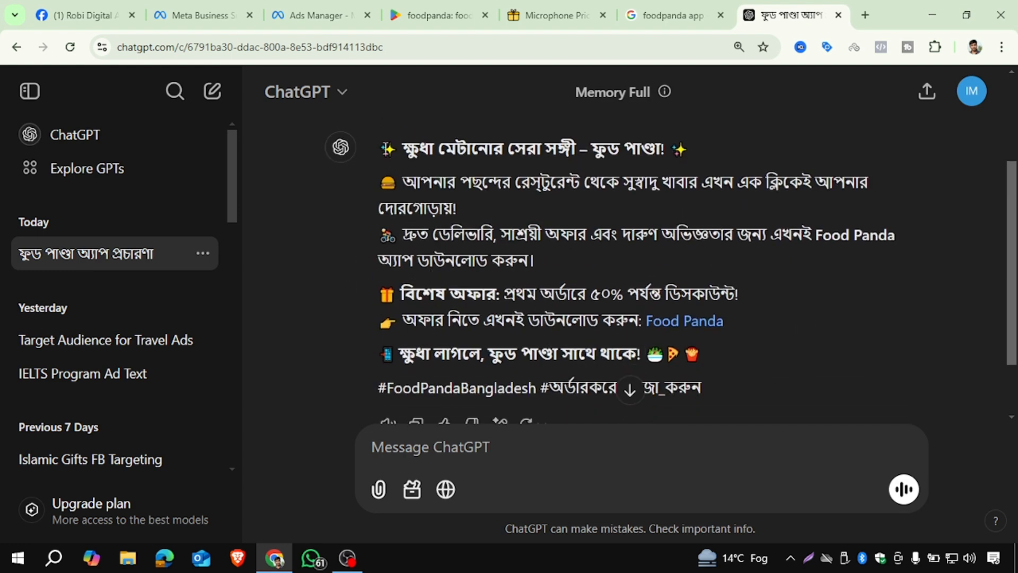
{"action": "left_click_drag", "start_coordinate": [381, 148], "coordinate": [705, 281]}
{"action": "right_click", "coordinate": [644, 219]}
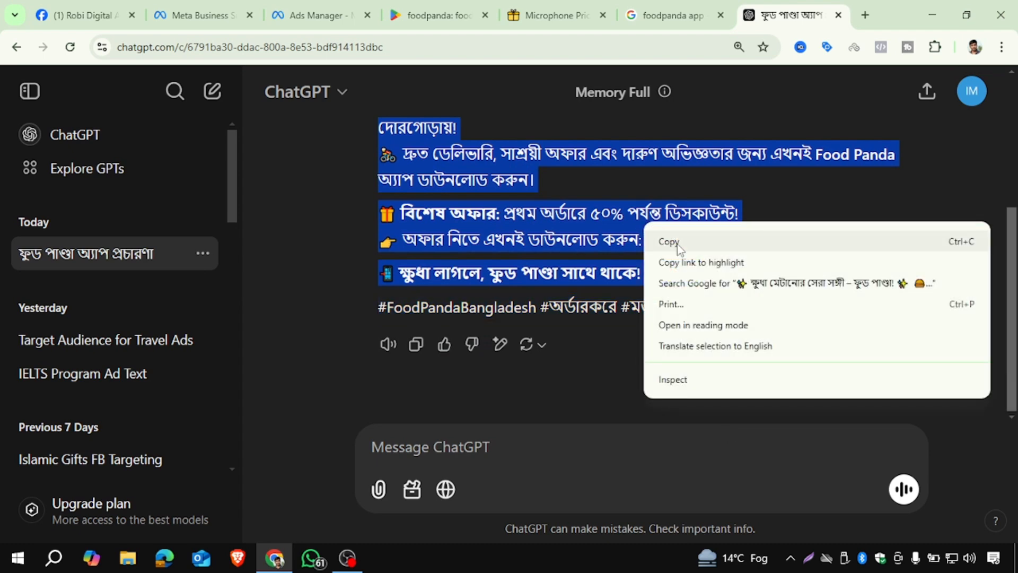
{"action": "left_click", "coordinate": [678, 245]}
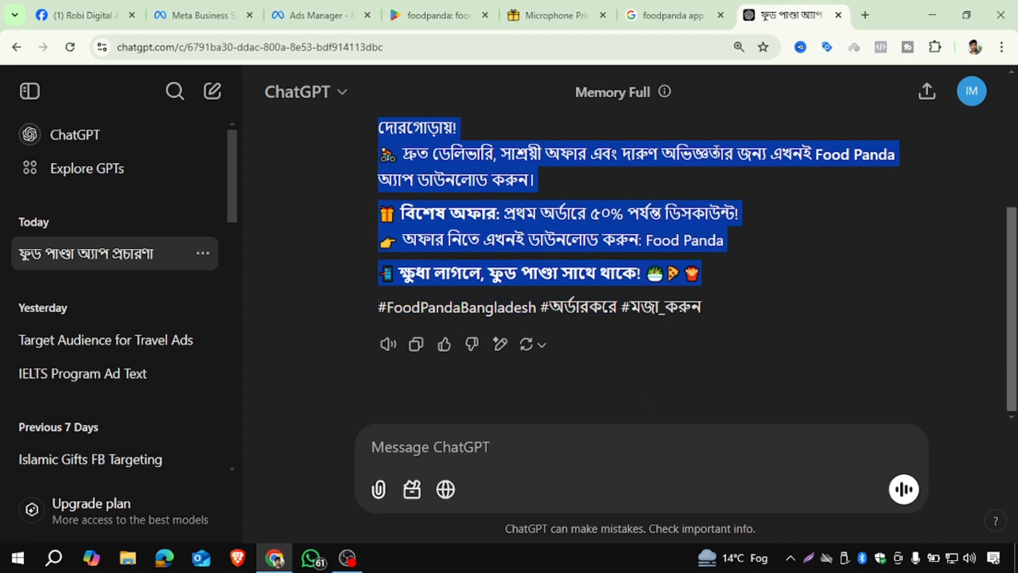
{"action": "left_click", "coordinate": [519, 222]}
Copy the Bangla ad text from its opening line through the Food Panda download line into the ad's primary text in Ads Manager.
{"action": "scroll", "coordinate": [422, 185], "scroll_direction": "up", "scroll_amount": 3}
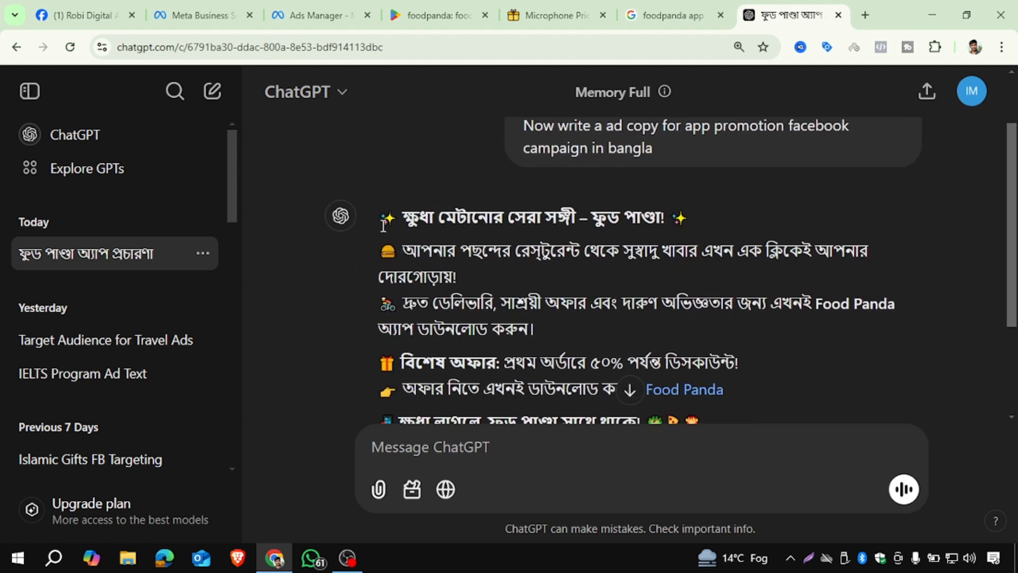
{"action": "left_click_drag", "start_coordinate": [383, 225], "coordinate": [743, 243]}
{"action": "right_click", "coordinate": [651, 218]}
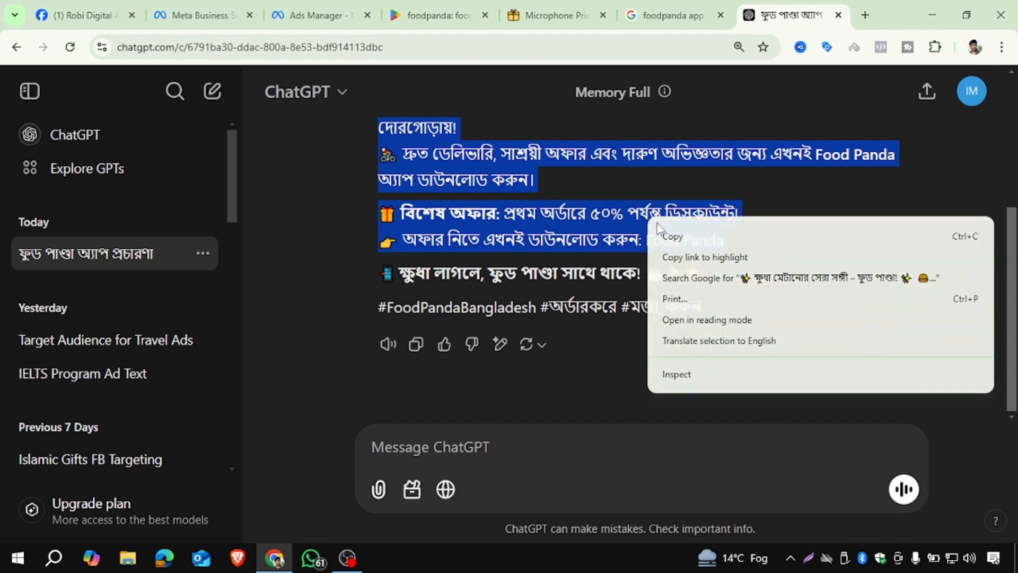
{"action": "left_click", "coordinate": [669, 233]}
{"action": "left_click", "coordinate": [299, 7]}
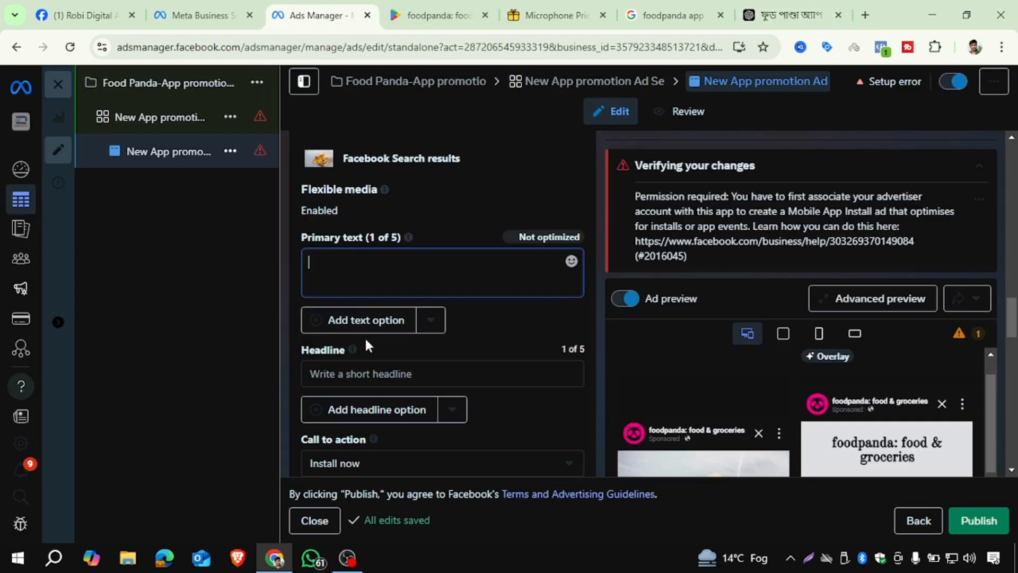
{"action": "right_click", "coordinate": [332, 270]}
{"action": "left_click", "coordinate": [355, 373]}
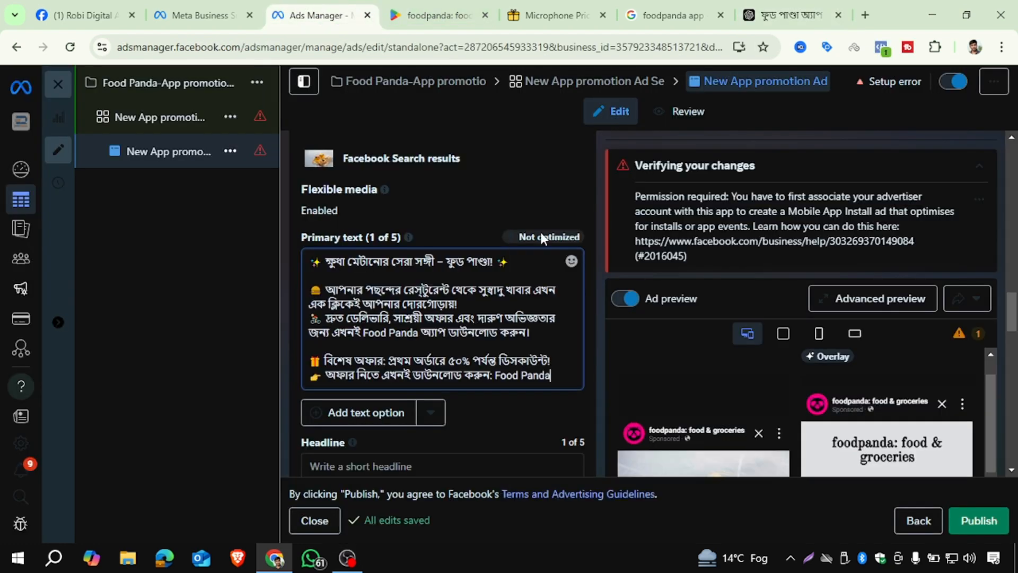
Copy the closing tagline "ক্ষুধা লাগলে, ফুড পাণ্ডা সাথে থাকে!" from ChatGPT into the ad's headline in Ads Manager.
{"action": "left_click", "coordinate": [769, 3]}
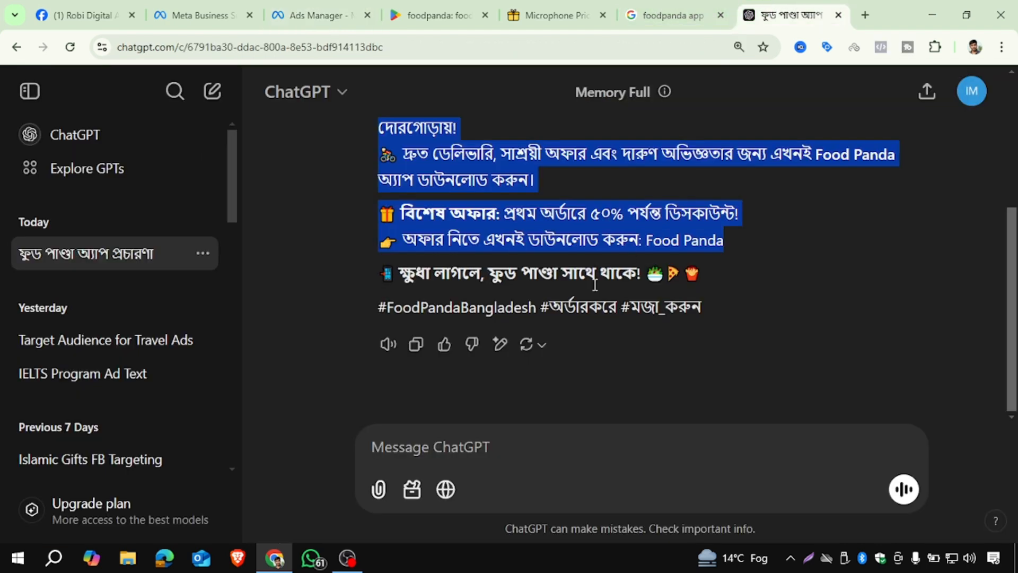
{"action": "left_click", "coordinate": [594, 286]}
{"action": "left_click_drag", "start_coordinate": [380, 272], "coordinate": [682, 273]}
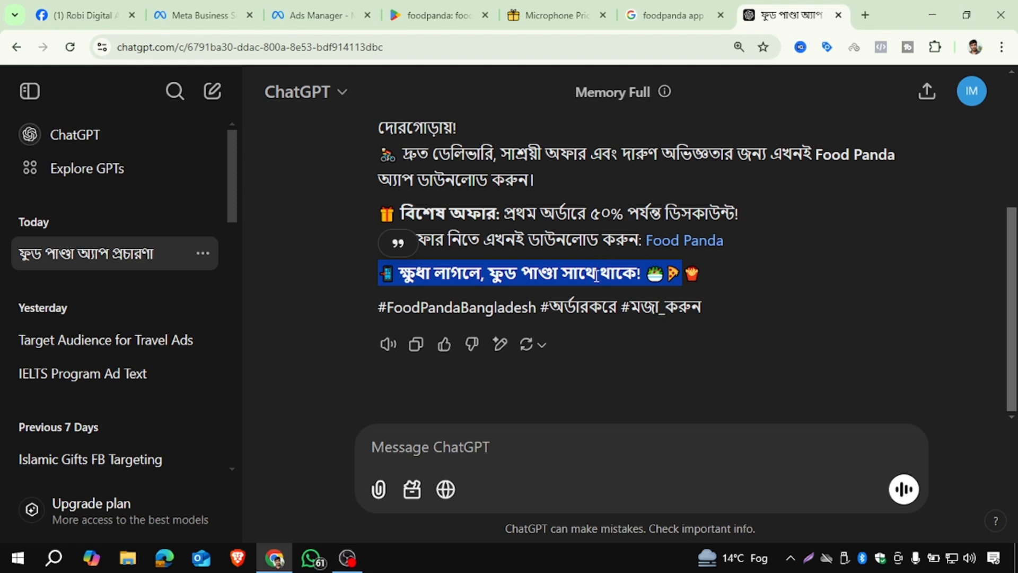
{"action": "right_click", "coordinate": [596, 274]}
{"action": "left_click", "coordinate": [615, 293]}
{"action": "left_click", "coordinate": [318, 15]}
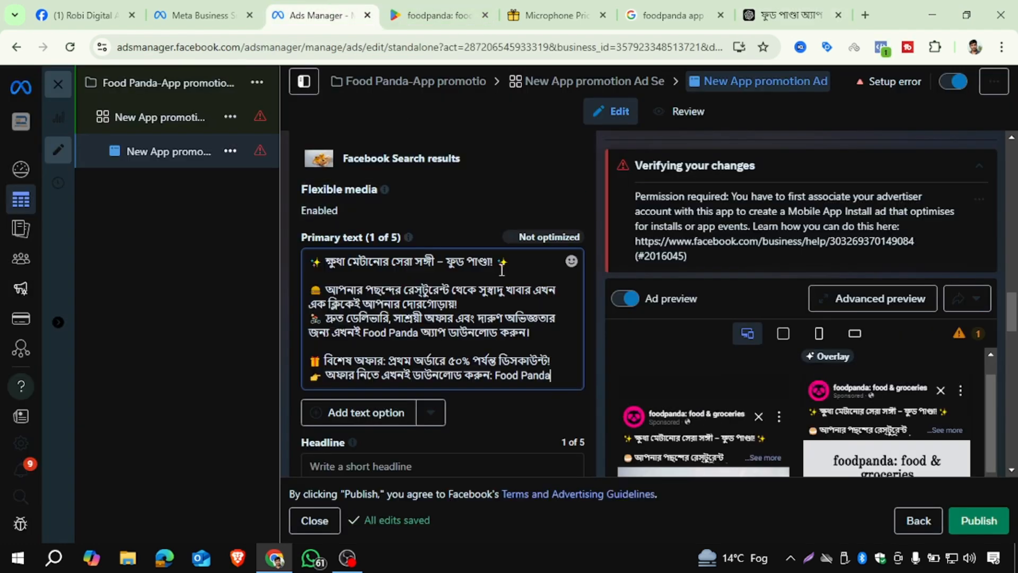
{"action": "scroll", "coordinate": [501, 270], "scroll_direction": "down", "scroll_amount": 4}
{"action": "right_click", "coordinate": [361, 242]}
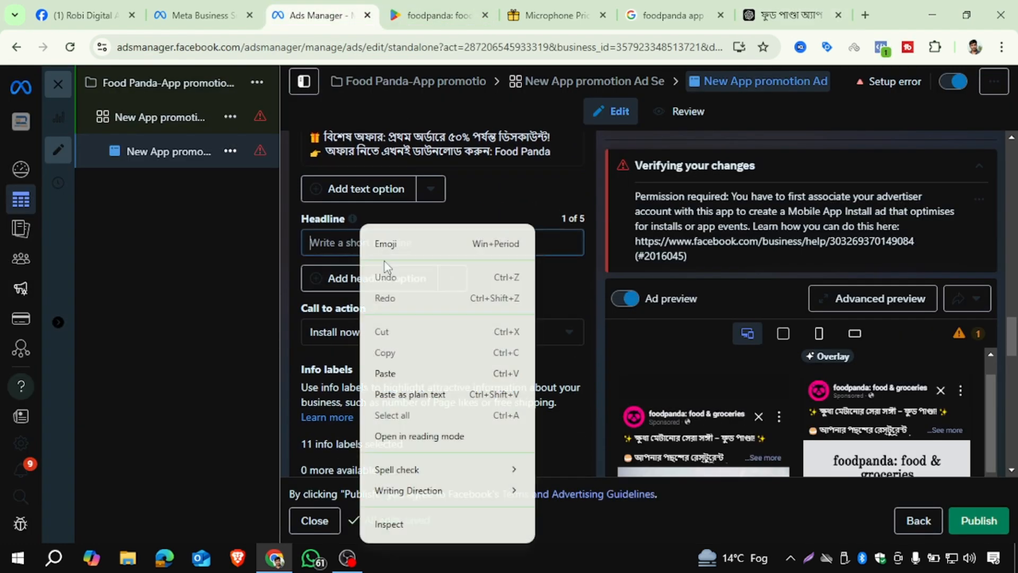
{"action": "left_click", "coordinate": [385, 373]}
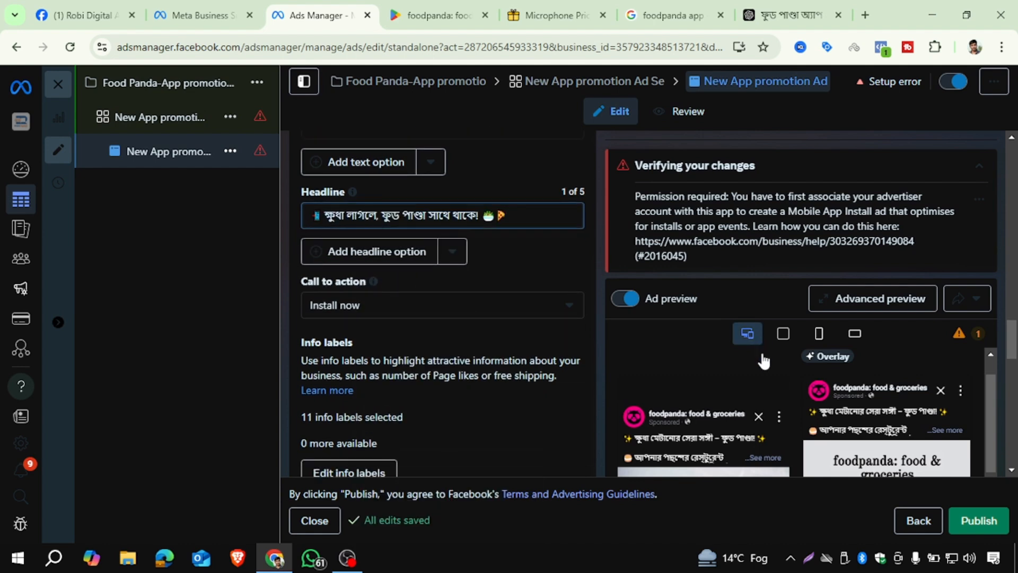
Look through the ad's available call-to-action options without changing the selected one.
{"action": "scroll", "coordinate": [761, 374], "scroll_direction": "down", "scroll_amount": 5}
{"action": "scroll", "coordinate": [749, 376], "scroll_direction": "up", "scroll_amount": 1}
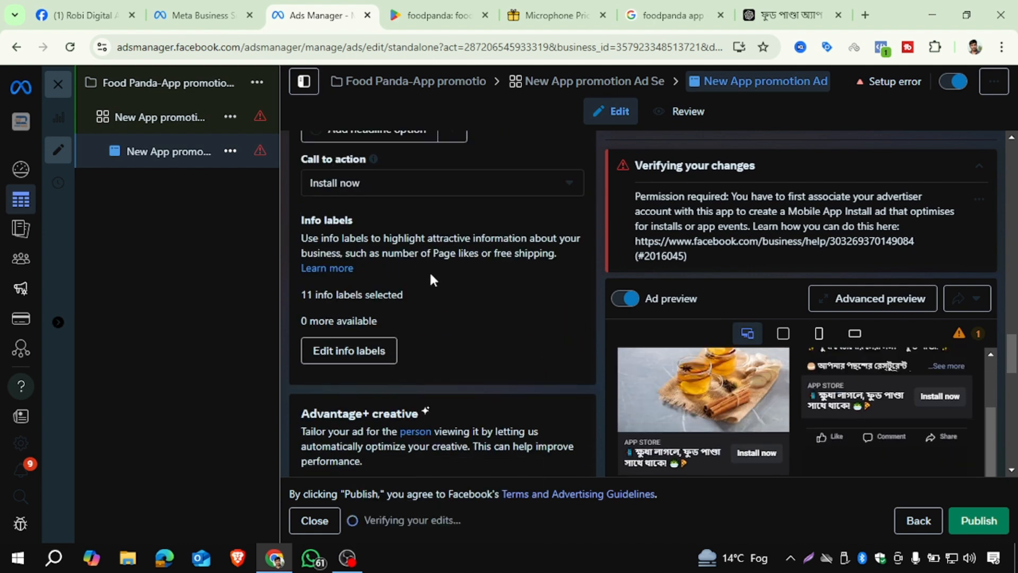
{"action": "scroll", "coordinate": [428, 267], "scroll_direction": "up", "scroll_amount": 1}
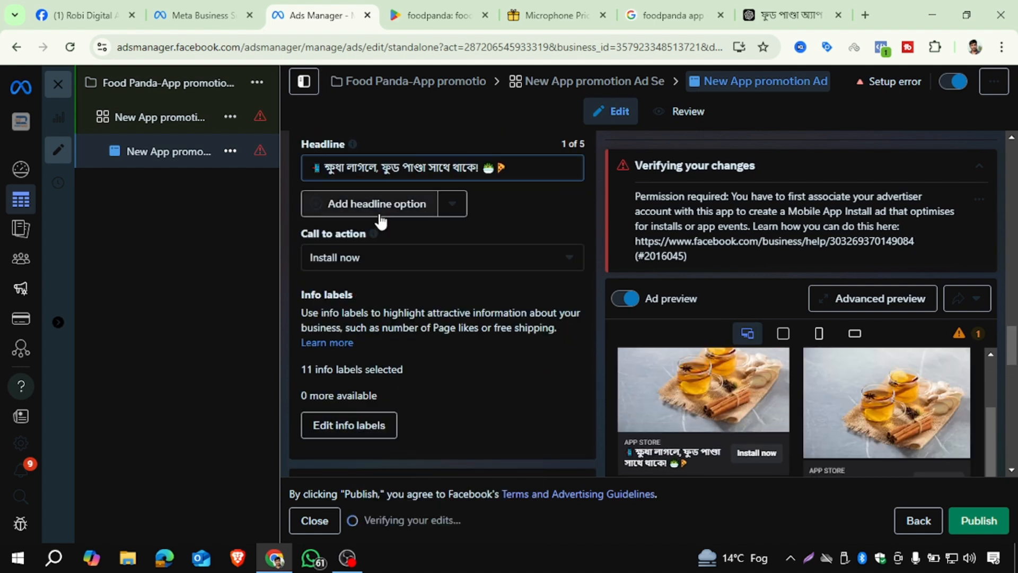
{"action": "left_click", "coordinate": [437, 264]}
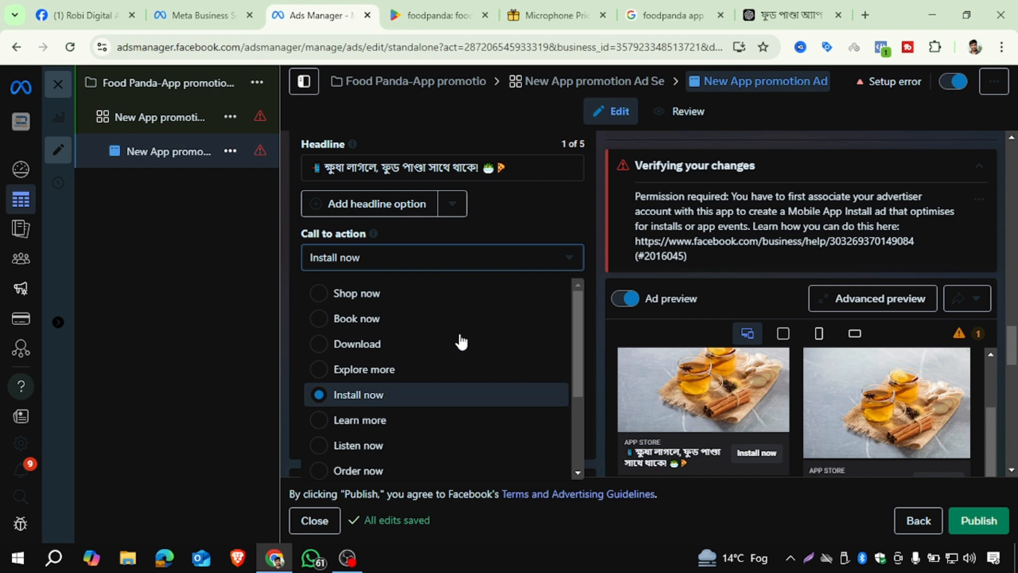
{"action": "left_click", "coordinate": [285, 298]}
Review the ad's Advantage+ creative and Destination settings, including the deferred deep link and custom store listing.
{"action": "scroll", "coordinate": [513, 333], "scroll_direction": "down", "scroll_amount": 6}
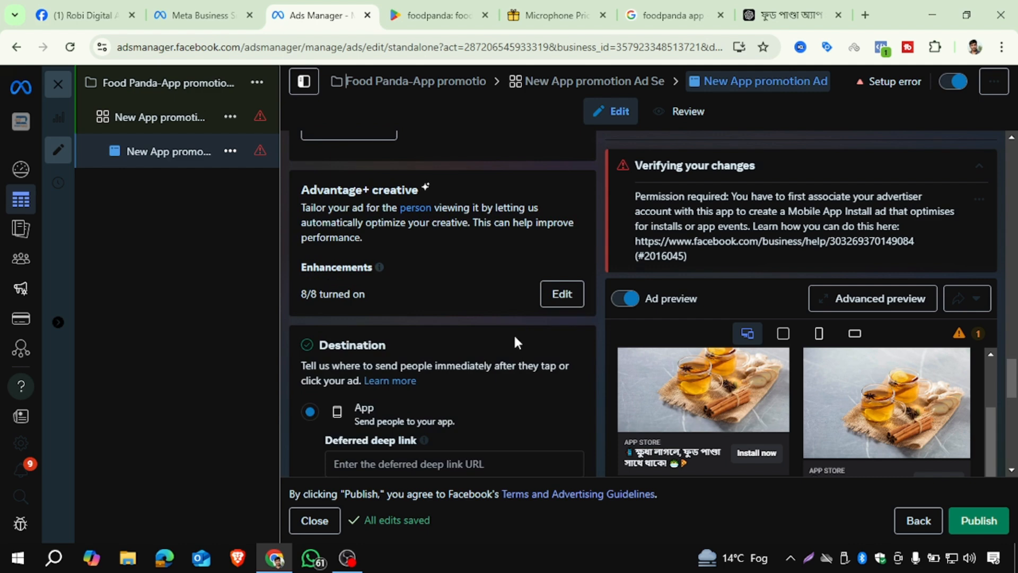
{"action": "scroll", "coordinate": [515, 337], "scroll_direction": "down", "scroll_amount": 3}
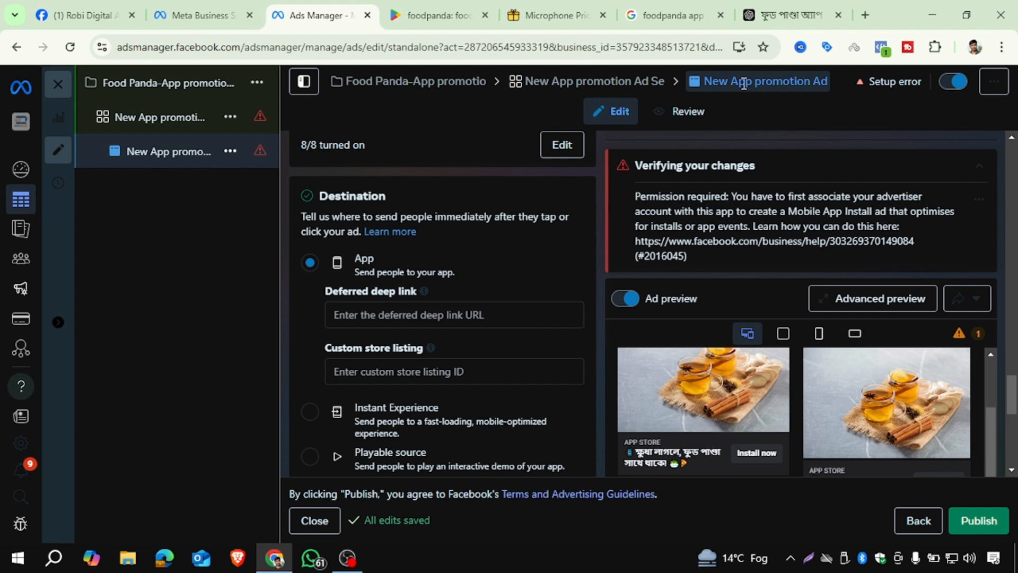
Copy the foodpanda app's share link from its Google Play page into the ad's Deferred deep link in Ads Manager.
{"action": "left_click", "coordinate": [658, 7]}
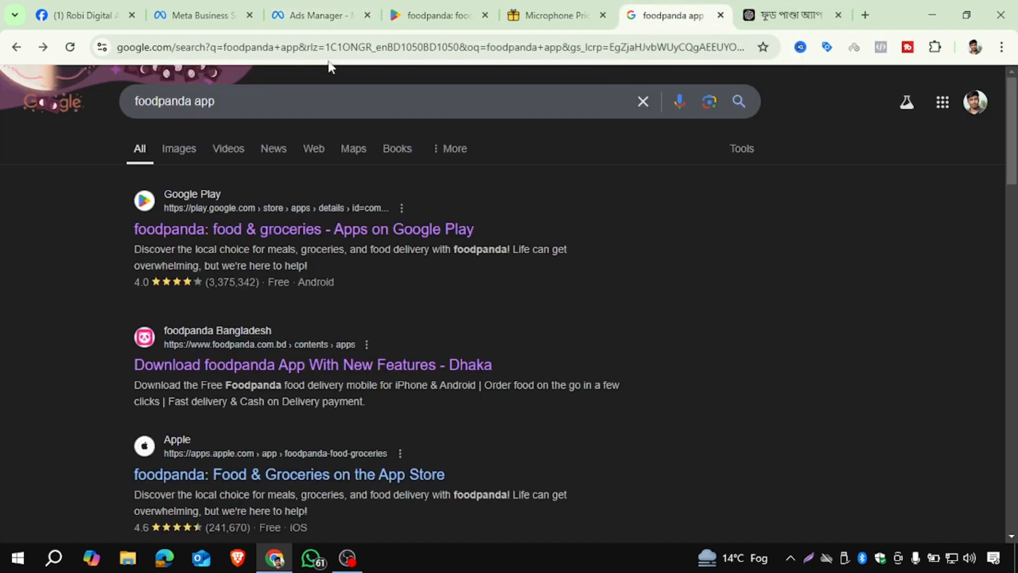
{"action": "left_click", "coordinate": [413, 5]}
{"action": "scroll", "coordinate": [296, 374], "scroll_direction": "down", "scroll_amount": 1}
{"action": "scroll", "coordinate": [295, 374], "scroll_direction": "down", "scroll_amount": 2}
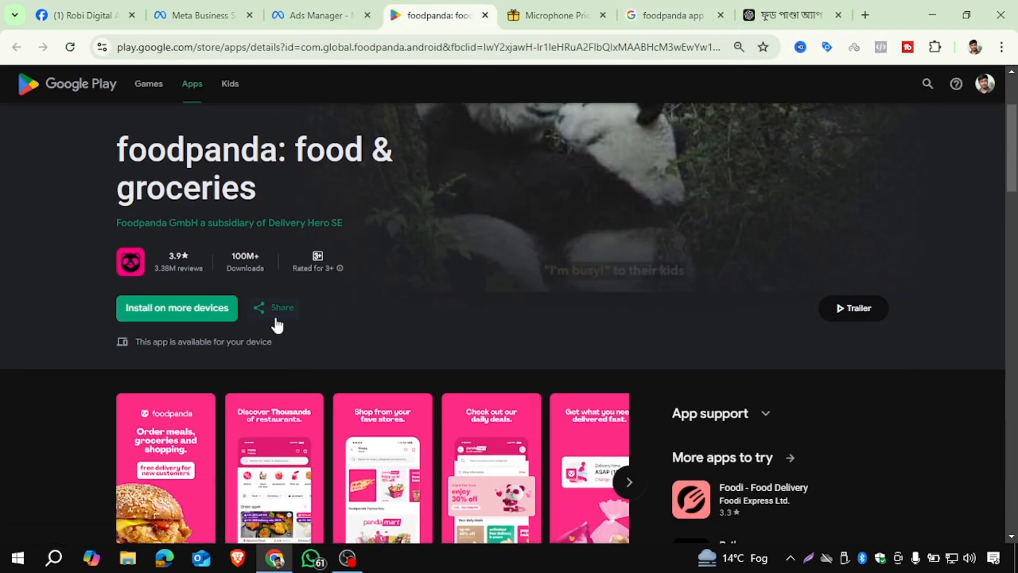
{"action": "left_click", "coordinate": [277, 309]}
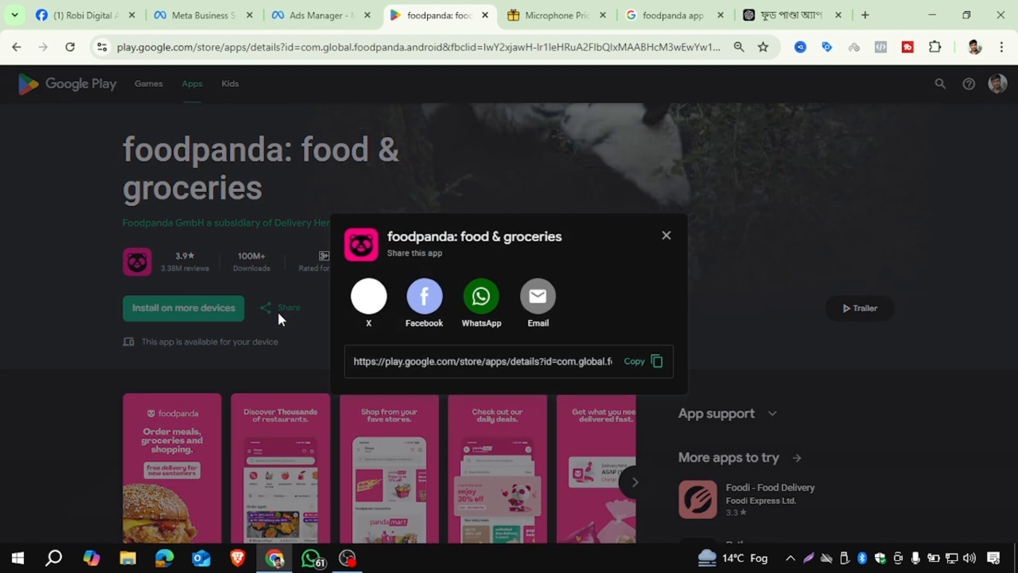
{"action": "left_click", "coordinate": [657, 362]}
{"action": "left_click", "coordinate": [295, 8]}
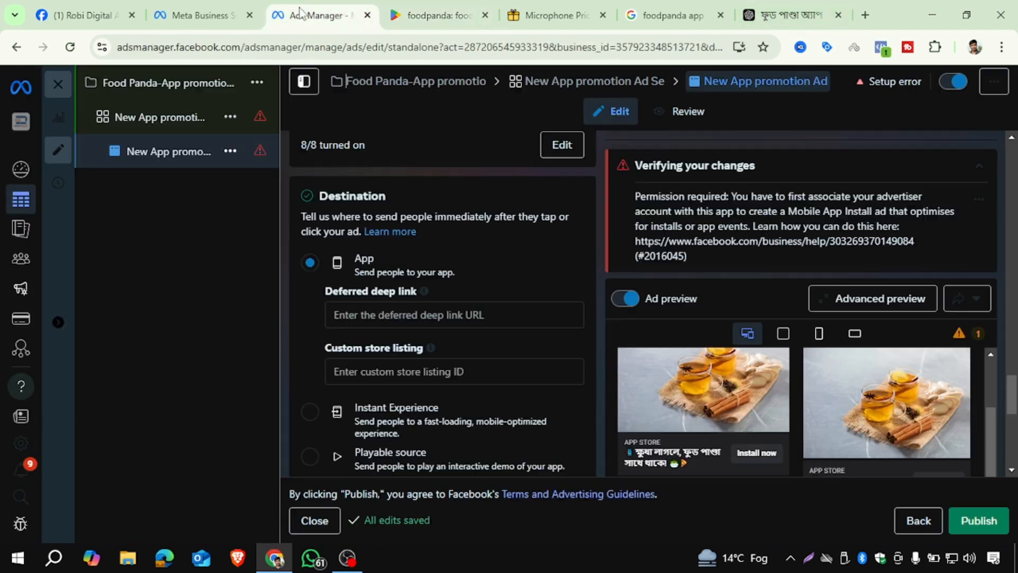
{"action": "right_click", "coordinate": [361, 316]}
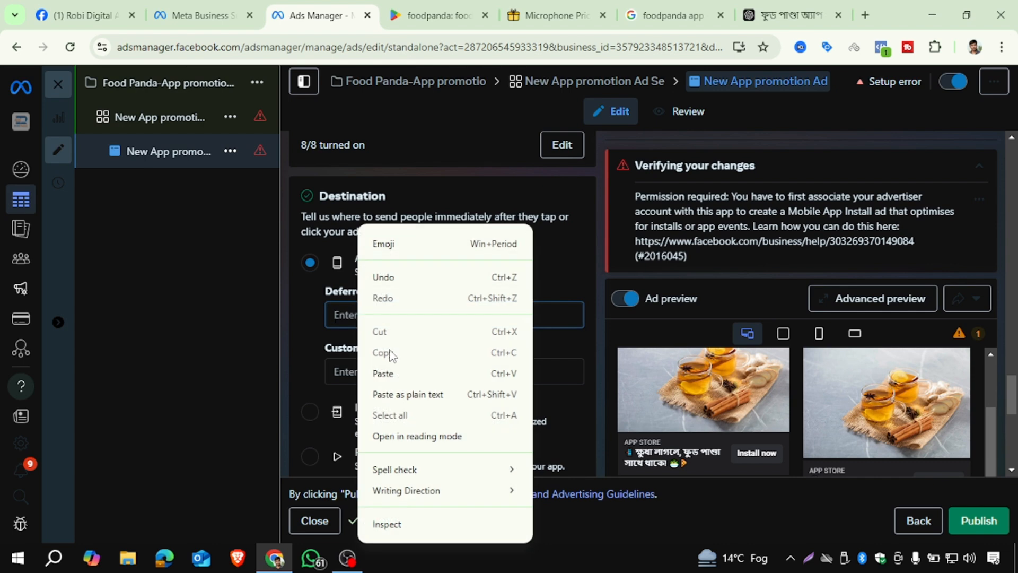
{"action": "left_click", "coordinate": [386, 372]}
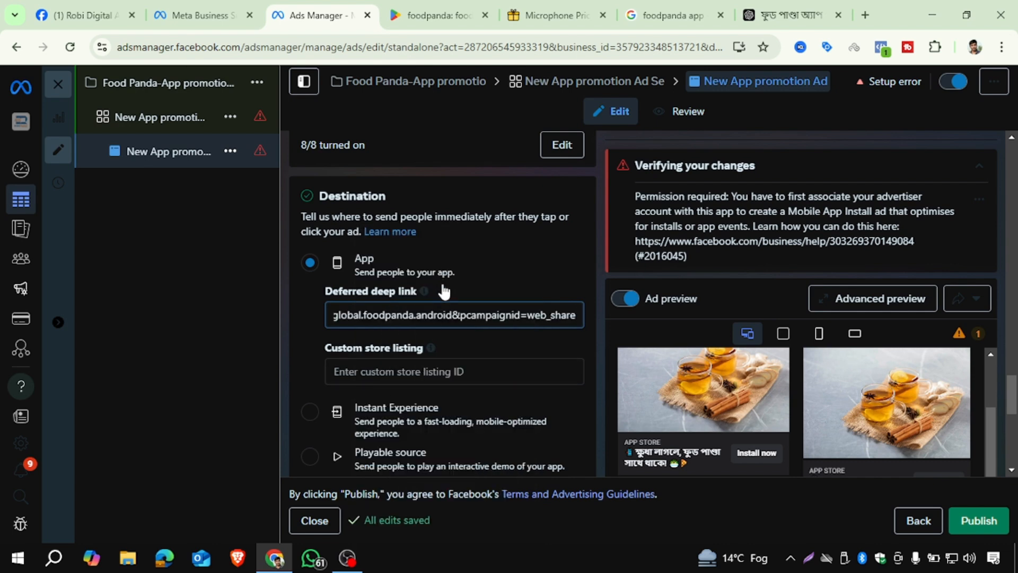
Read and accept the Data Use Terms for App Ads on Mobile for the deferred deep link, repeating the acceptance once.
{"action": "scroll", "coordinate": [456, 313], "scroll_direction": "down", "scroll_amount": 3}
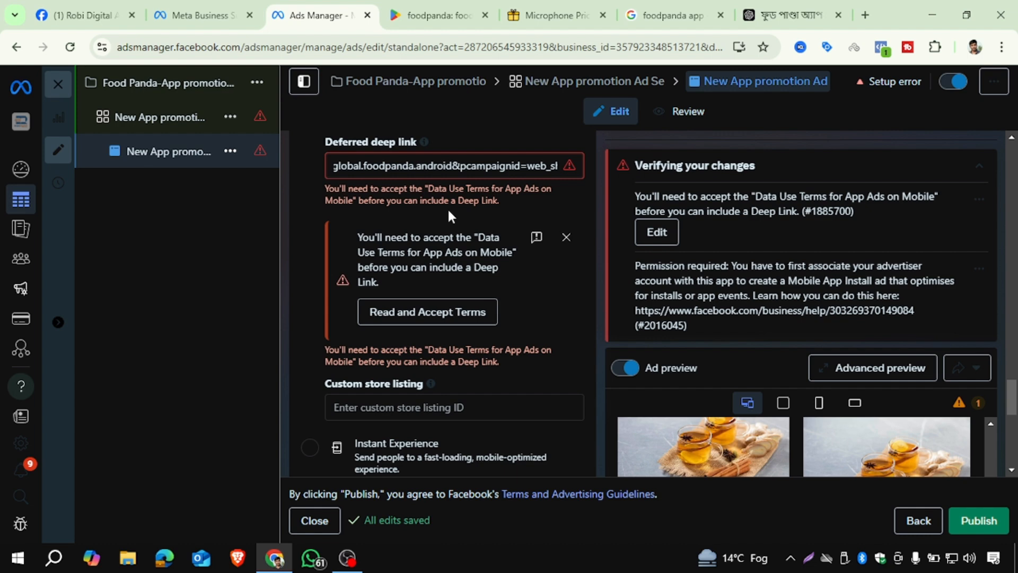
{"action": "left_click", "coordinate": [395, 313]}
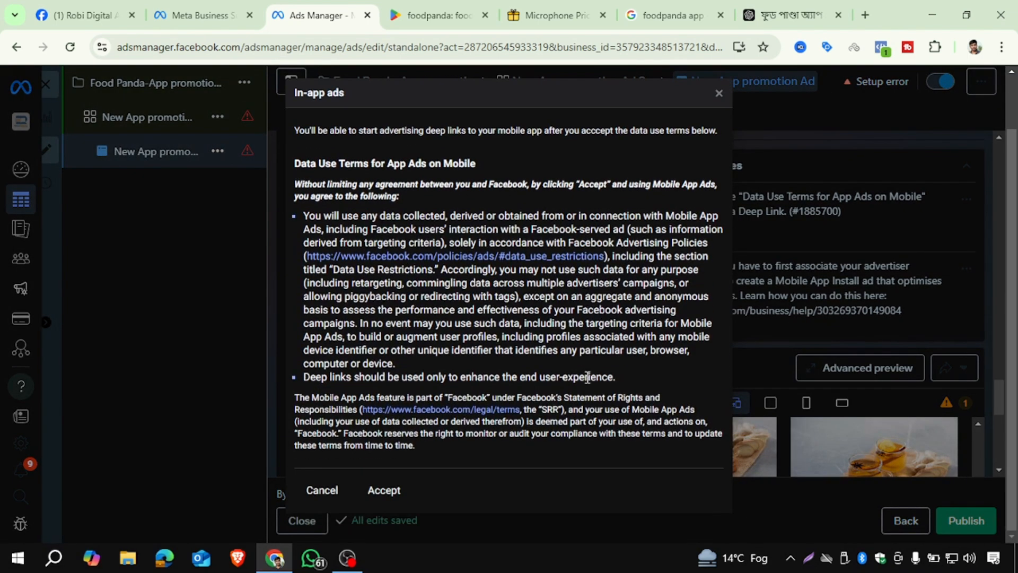
{"action": "left_click", "coordinate": [391, 489]}
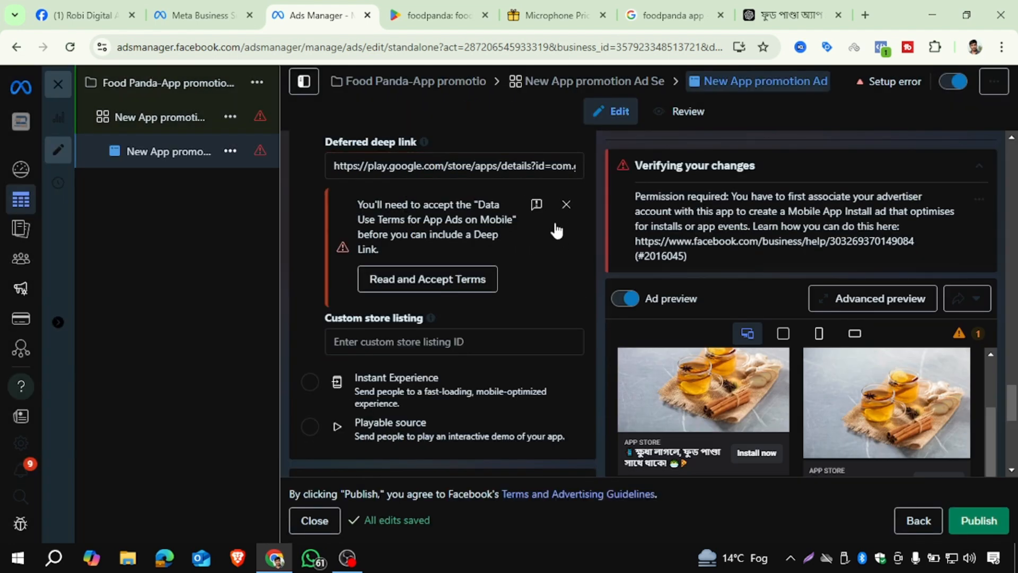
{"action": "scroll", "coordinate": [476, 249], "scroll_direction": "up", "scroll_amount": 1}
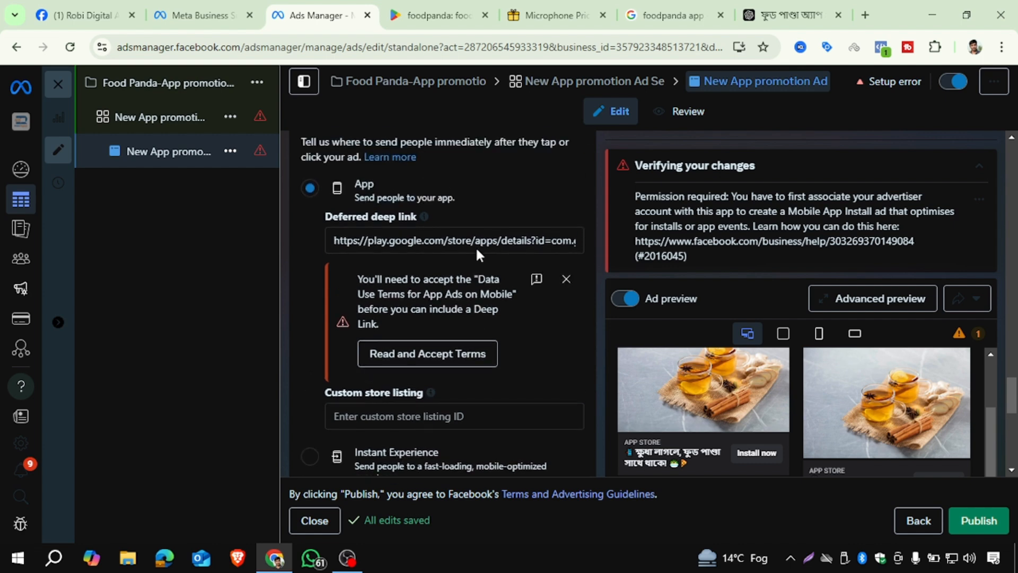
{"action": "scroll", "coordinate": [477, 249], "scroll_direction": "down", "scroll_amount": 2}
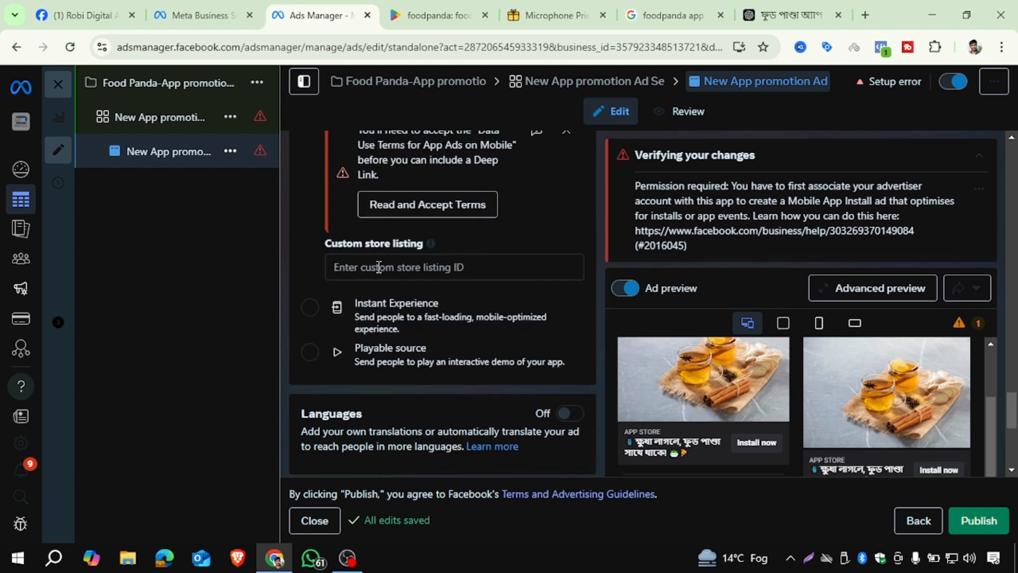
{"action": "scroll", "coordinate": [511, 244], "scroll_direction": "up", "scroll_amount": 3}
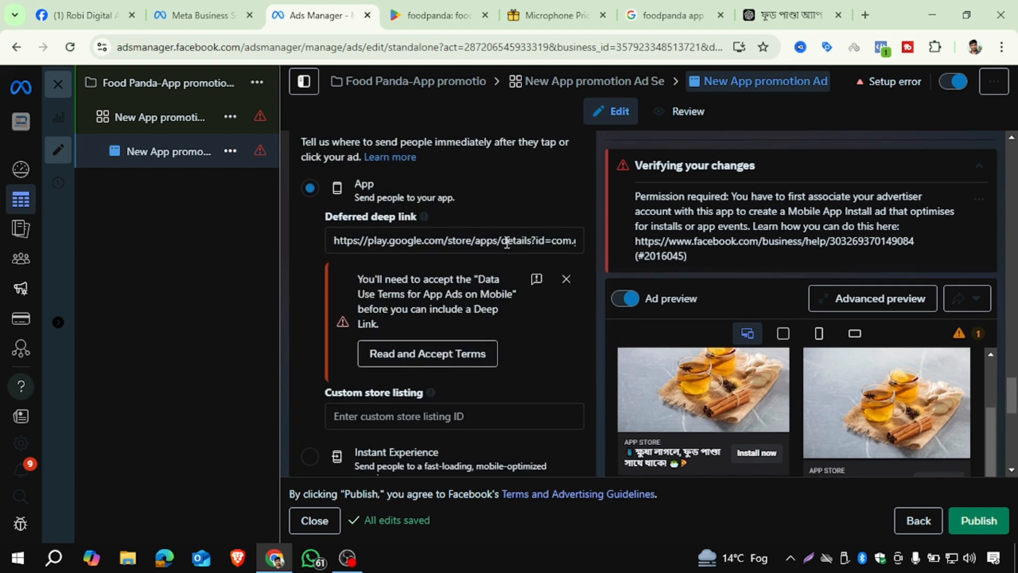
{"action": "left_click", "coordinate": [457, 355]}
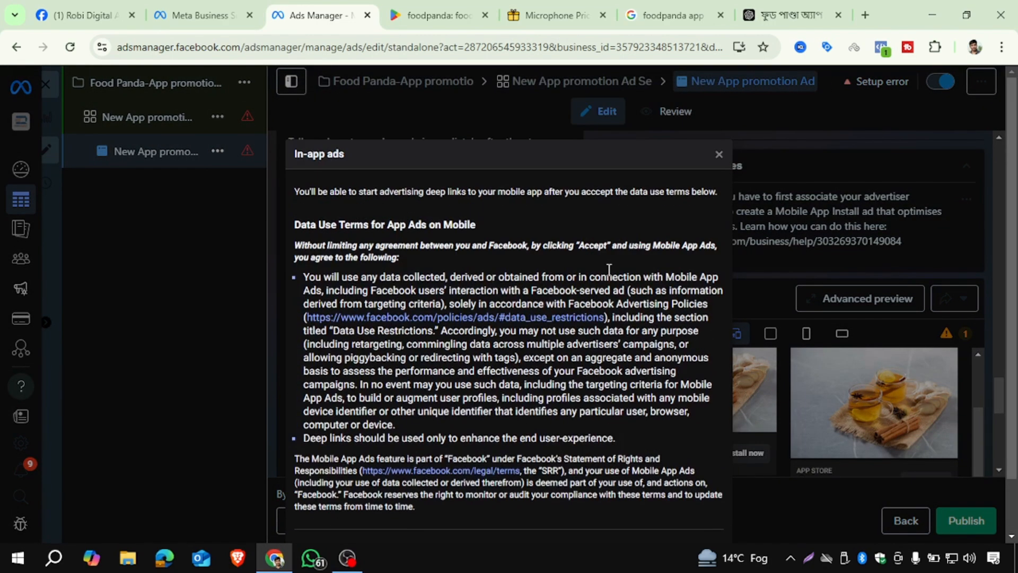
{"action": "left_click", "coordinate": [384, 492]}
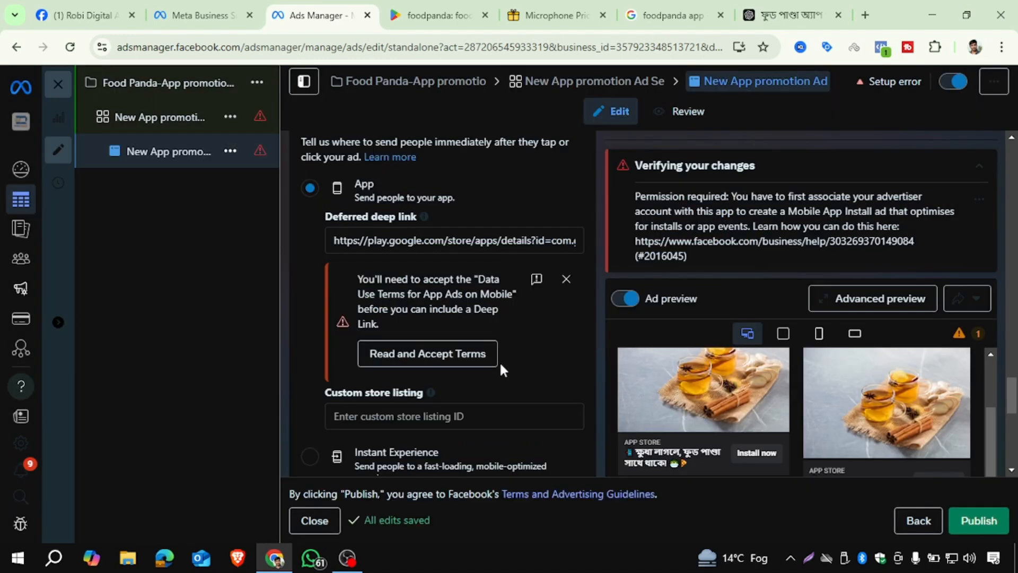
Review the ad's Tracking settings and the permission-required error about associating the advertiser account with the app.
{"action": "scroll", "coordinate": [550, 318], "scroll_direction": "down", "scroll_amount": 5}
{"action": "scroll", "coordinate": [552, 312], "scroll_direction": "down", "scroll_amount": 2}
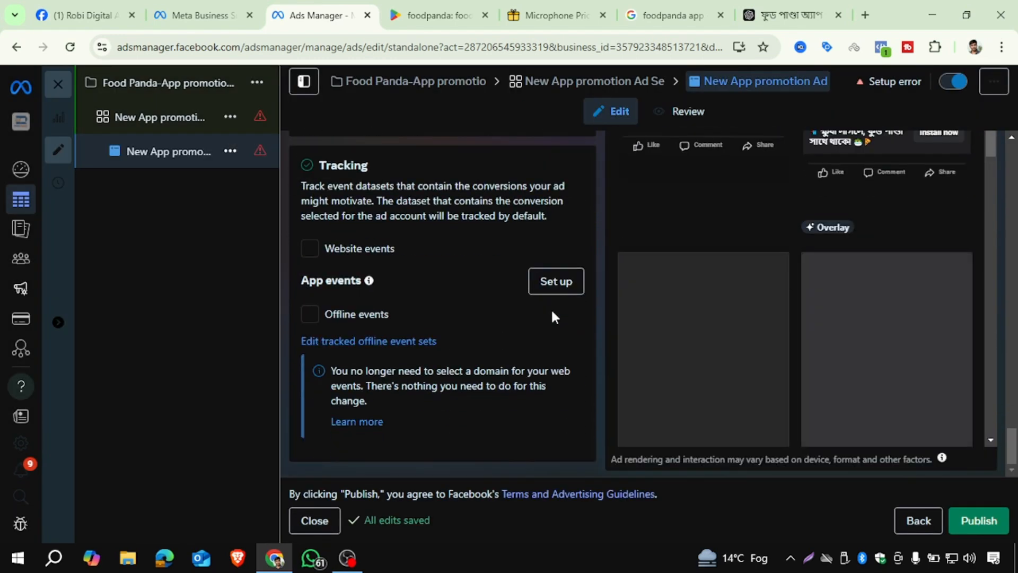
{"action": "scroll", "coordinate": [552, 314], "scroll_direction": "up", "scroll_amount": 4}
{"action": "scroll", "coordinate": [555, 305], "scroll_direction": "up", "scroll_amount": 10}
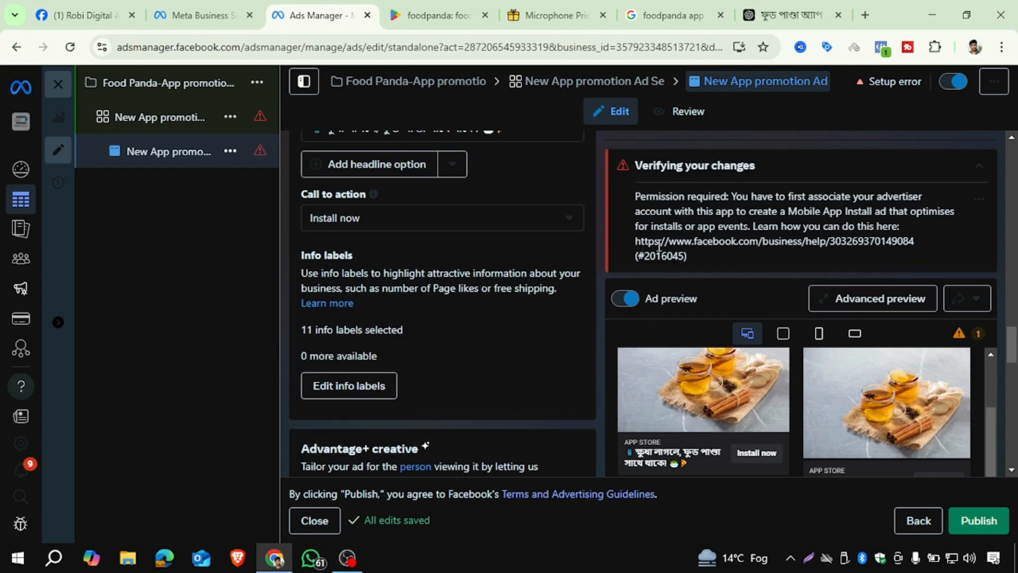
{"action": "left_click_drag", "start_coordinate": [627, 192], "coordinate": [705, 254]}
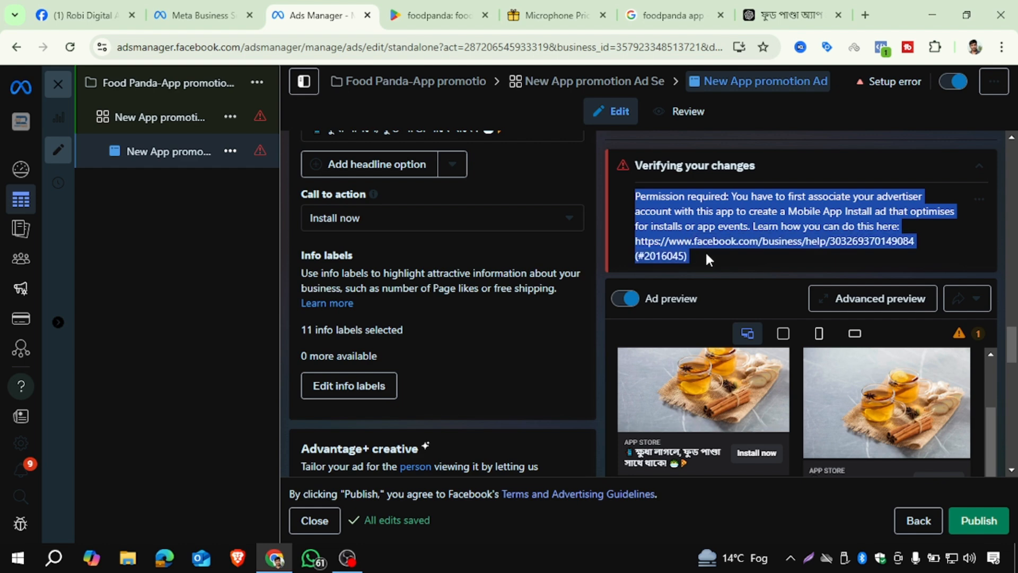
{"action": "left_click", "coordinate": [705, 259]}
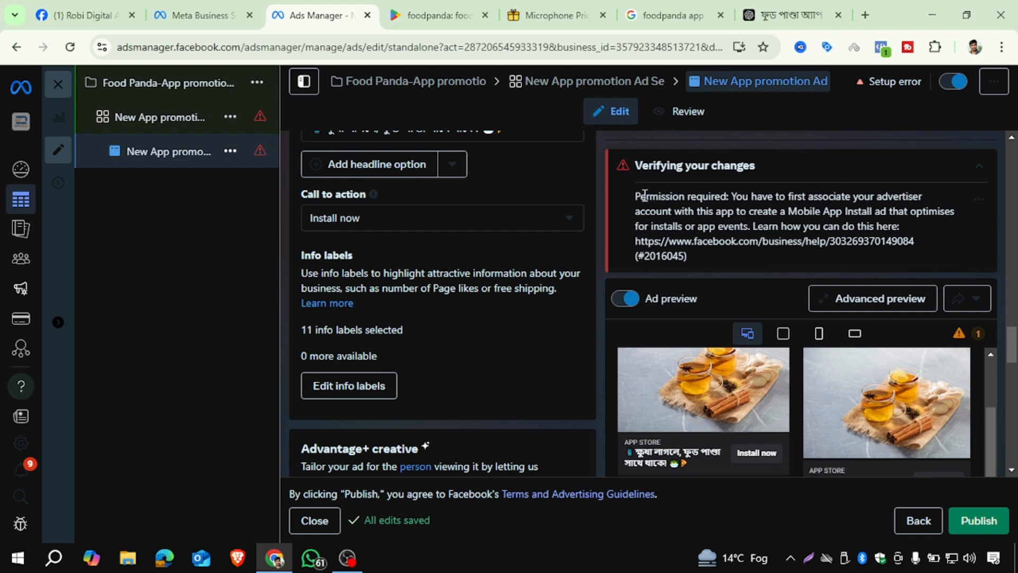
{"action": "left_click_drag", "start_coordinate": [640, 196], "coordinate": [730, 201]}
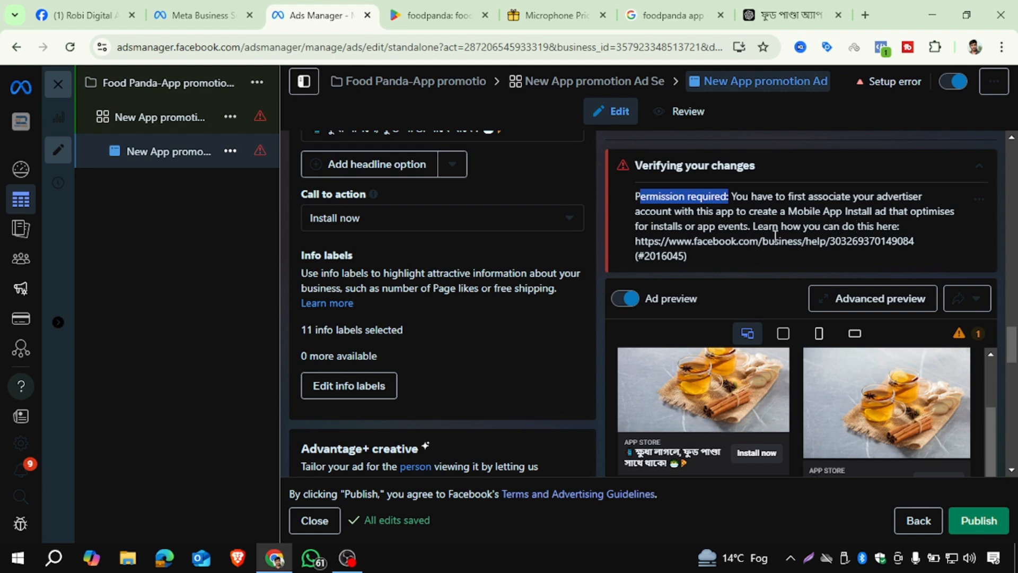
{"action": "left_click_drag", "start_coordinate": [640, 241], "coordinate": [779, 245]}
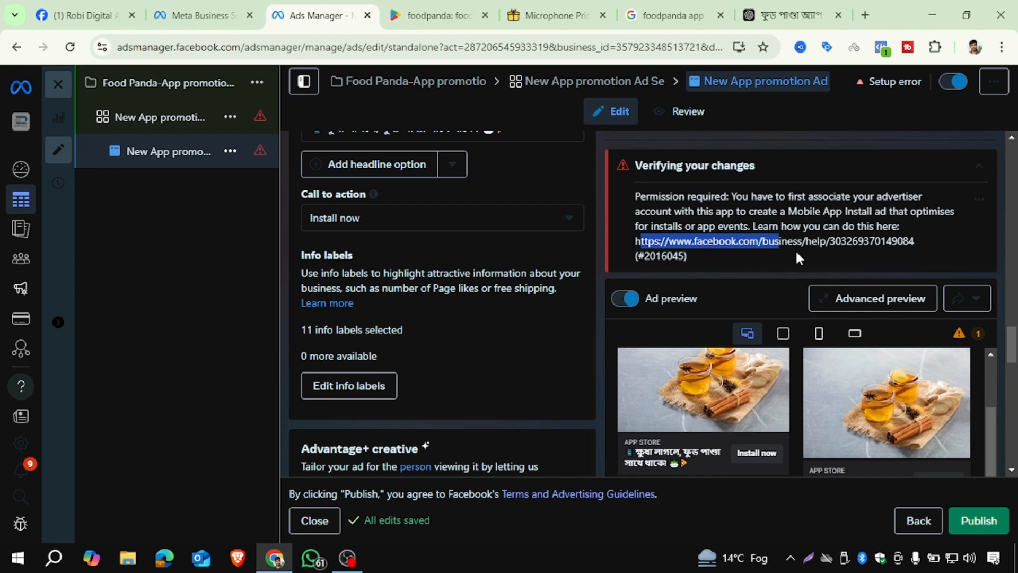
{"action": "left_click", "coordinate": [847, 261]}
Copy the help link with its (#2016045) code from the permission error and try to open it in a new browser tab.
{"action": "left_click_drag", "start_coordinate": [629, 241], "coordinate": [710, 265]}
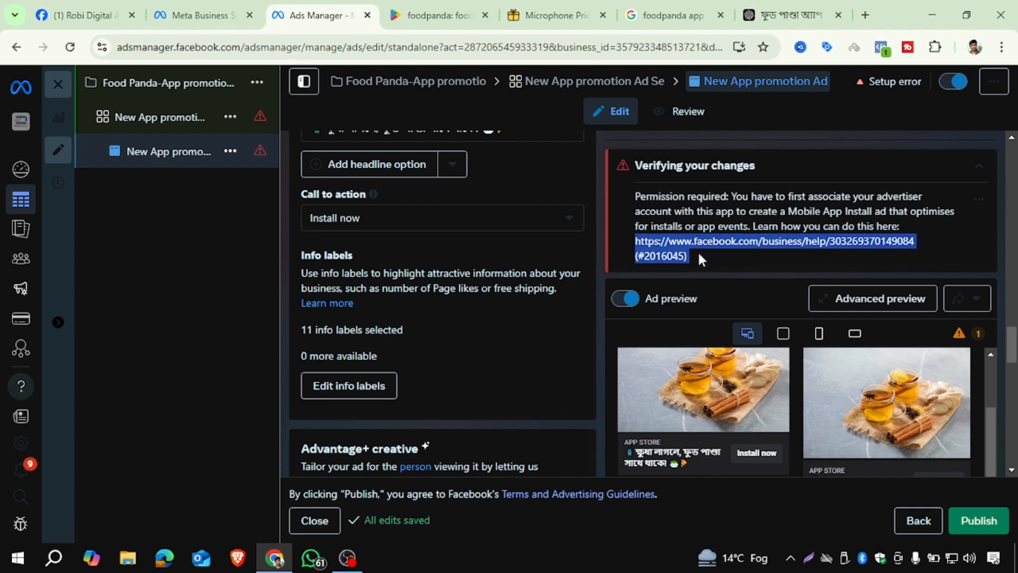
{"action": "right_click", "coordinate": [678, 246]}
{"action": "left_click", "coordinate": [706, 263]}
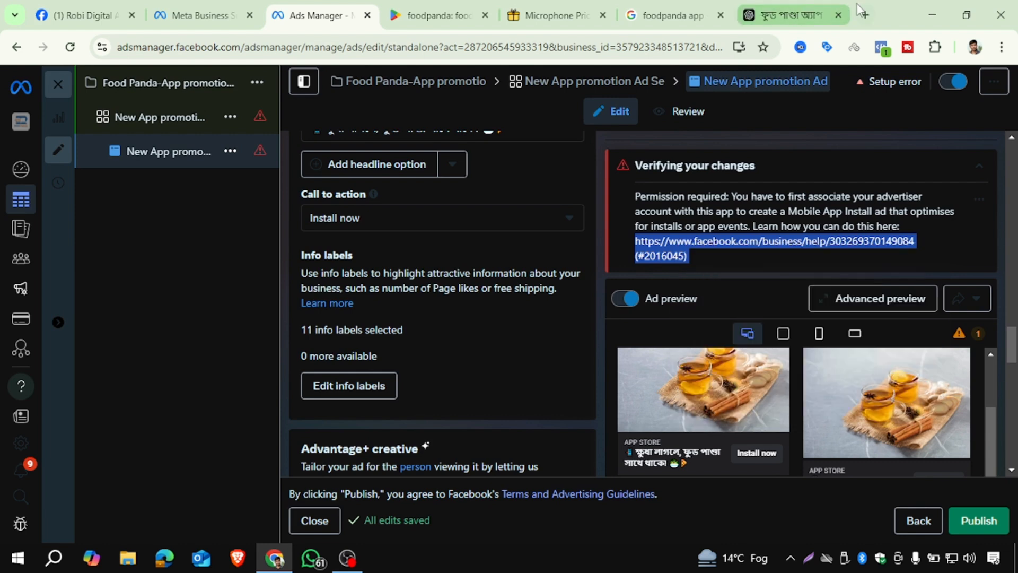
{"action": "key", "text": "ctrl+t"}
{"action": "right_click", "coordinate": [398, 46]}
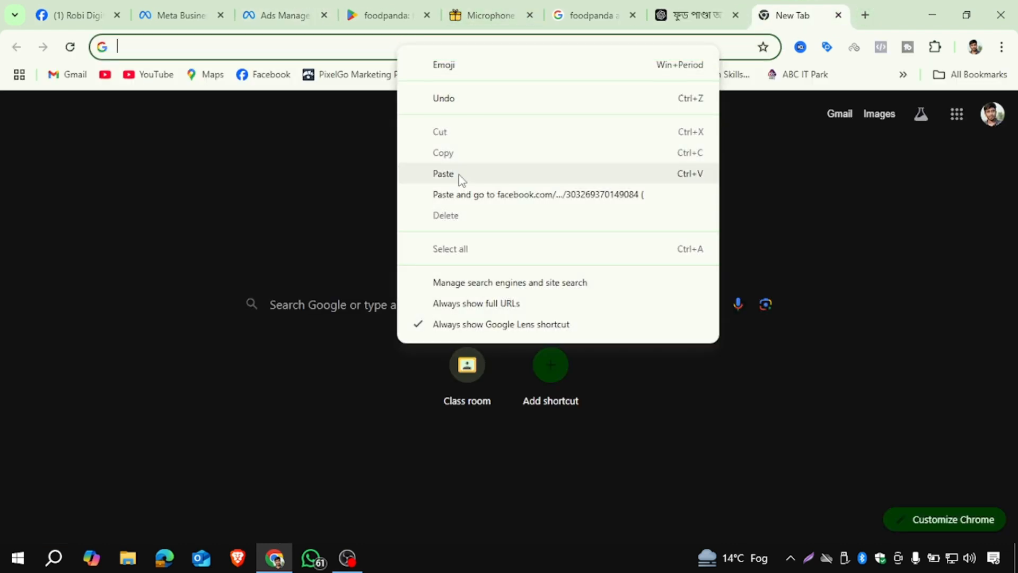
{"action": "left_click", "coordinate": [458, 174]}
{"action": "key", "text": "Return"}
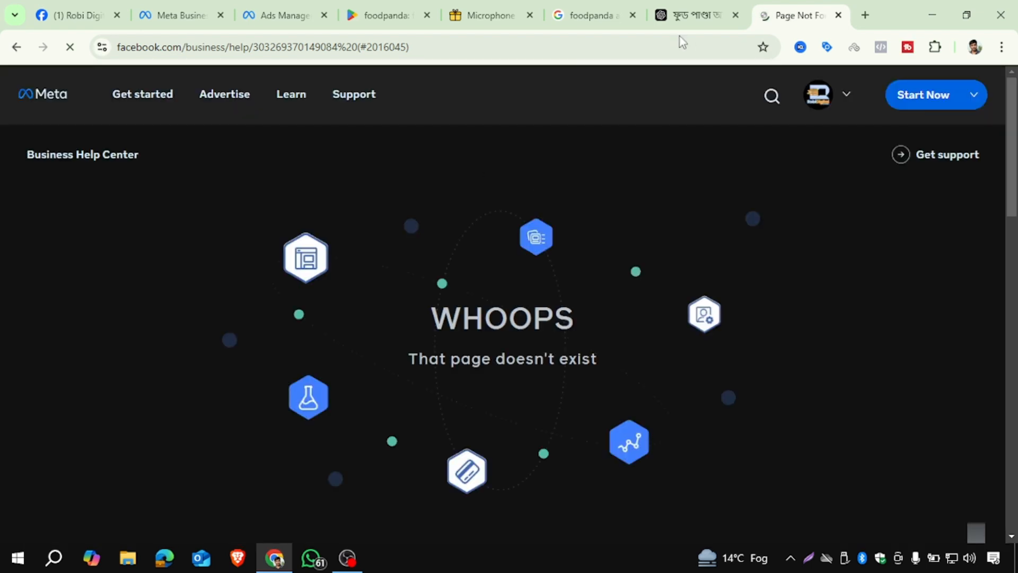
{"action": "left_click", "coordinate": [689, 14]}
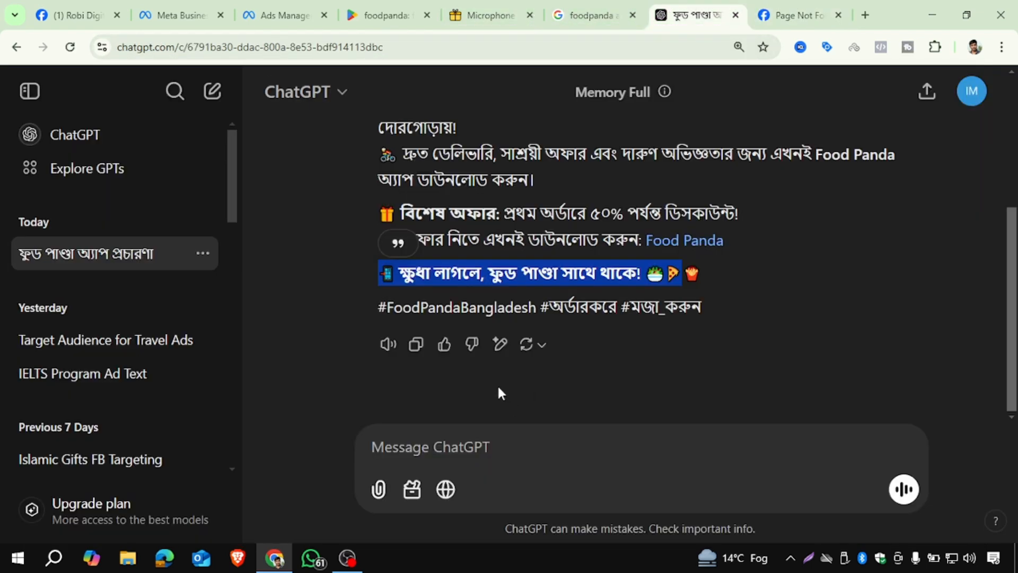
{"action": "right_click", "coordinate": [461, 447]}
{"action": "left_click", "coordinate": [498, 283]}
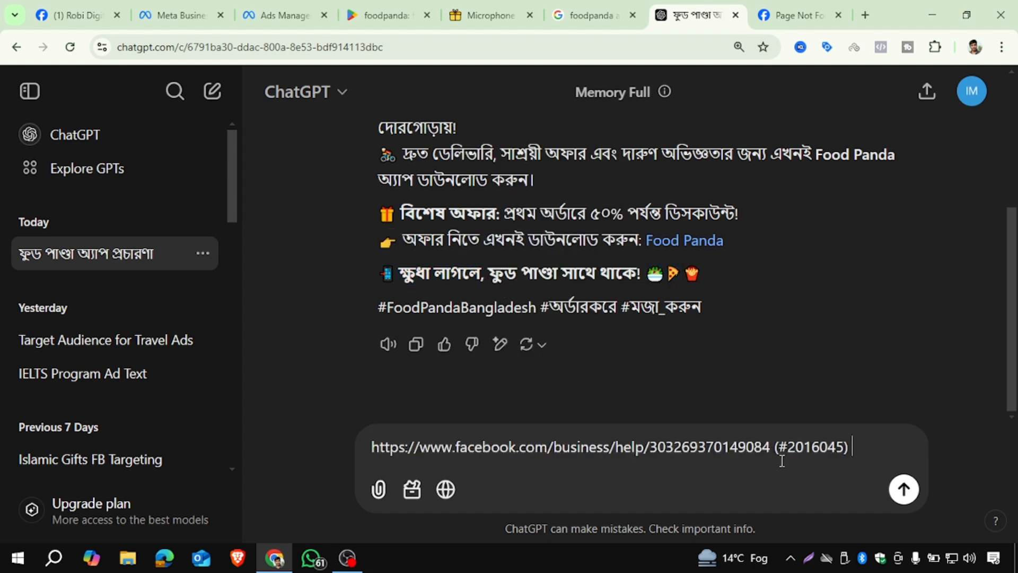
{"action": "left_click_drag", "start_coordinate": [776, 447], "coordinate": [358, 447]}
{"action": "key", "text": "BackSpace"}
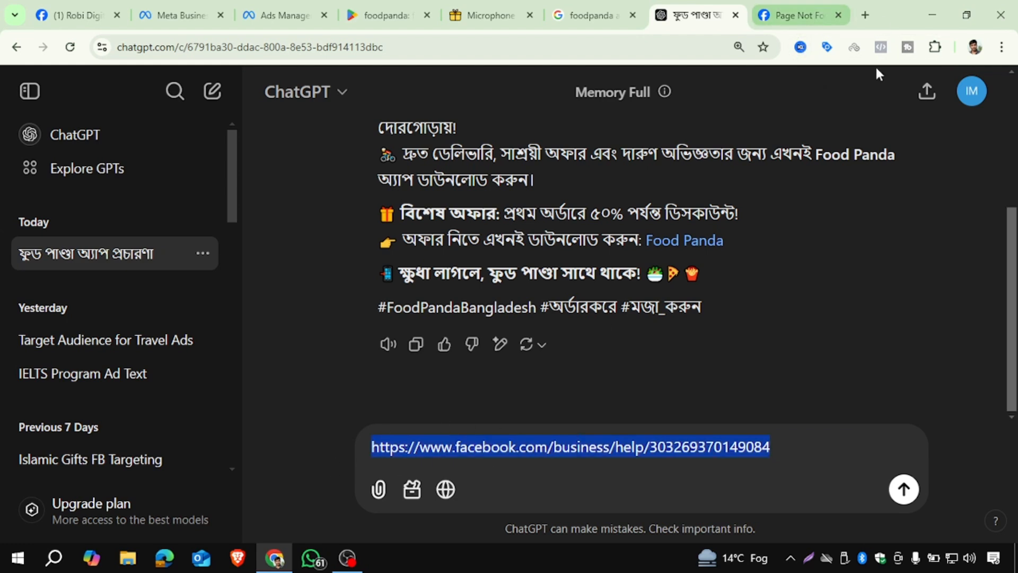
{"action": "left_click", "coordinate": [865, 15]}
{"action": "key", "text": "ctrl+v"}
{"action": "key", "text": "Return"}
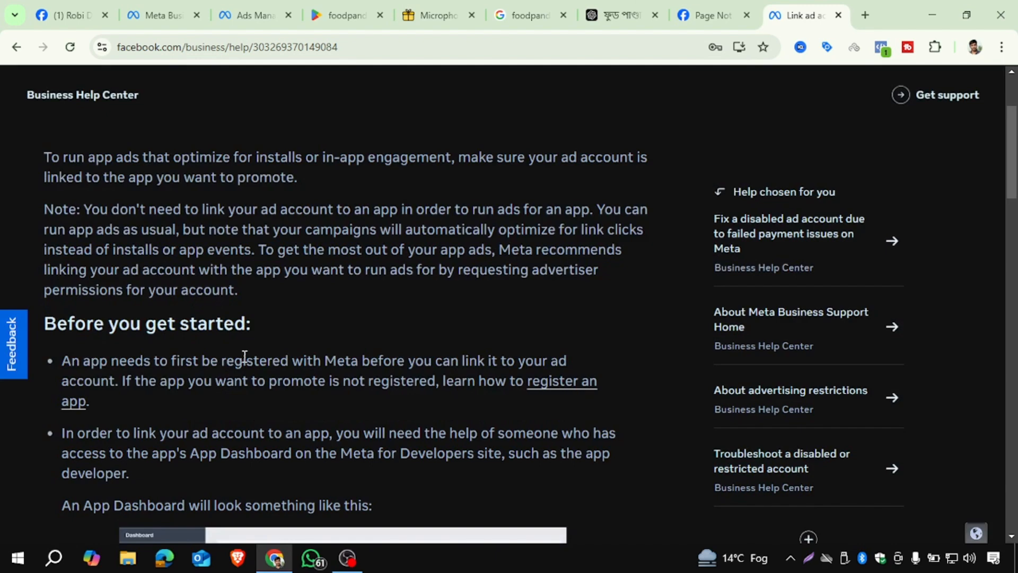
Read the "Link ad accounts to your app" help article, including its prerequisites and linking steps.
{"action": "scroll", "coordinate": [342, 336], "scroll_direction": "down", "scroll_amount": 15}
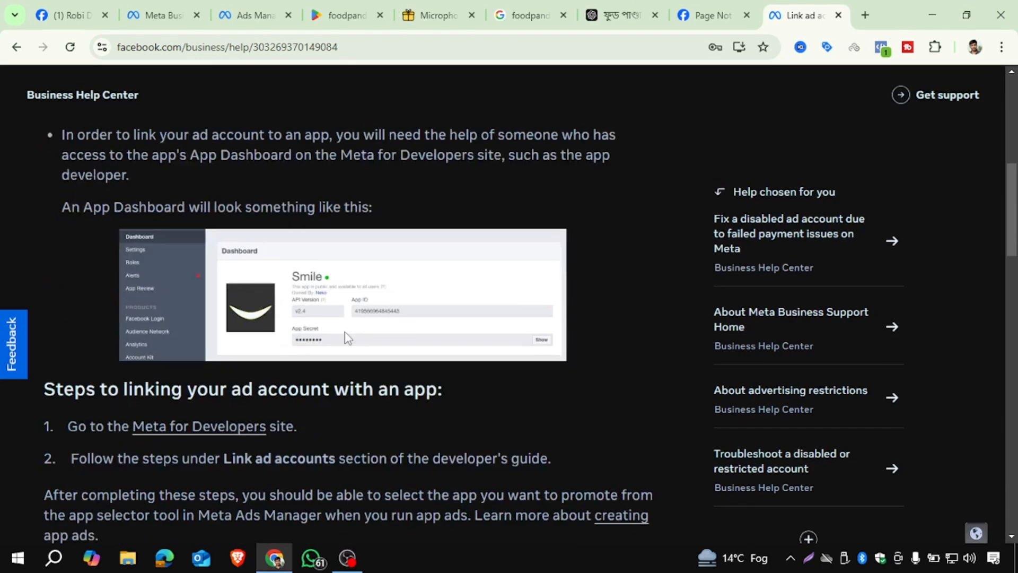
{"action": "scroll", "coordinate": [349, 336], "scroll_direction": "up", "scroll_amount": 5}
{"action": "scroll", "coordinate": [348, 336], "scroll_direction": "down", "scroll_amount": 12}
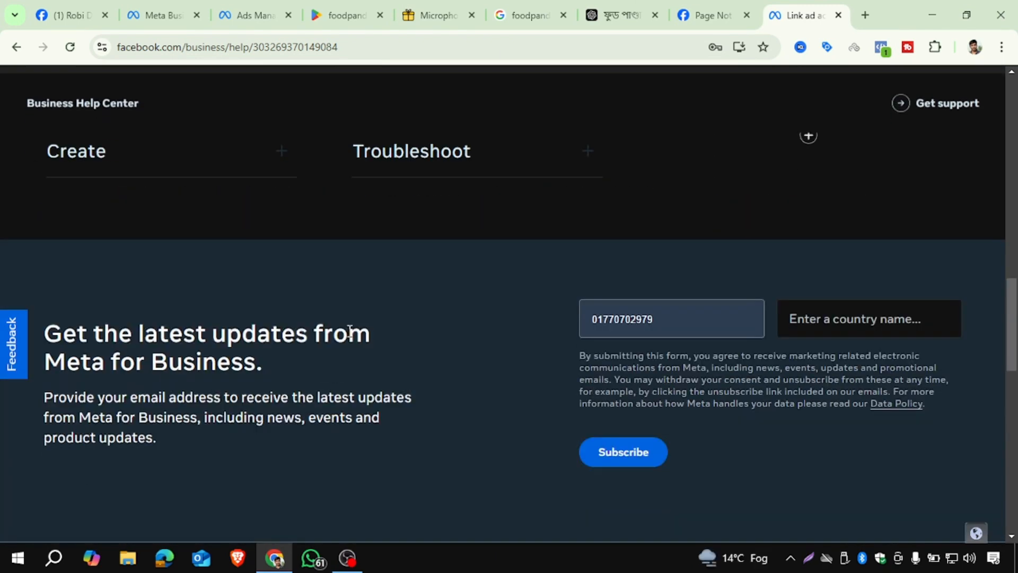
{"action": "scroll", "coordinate": [349, 334], "scroll_direction": "up", "scroll_amount": 15}
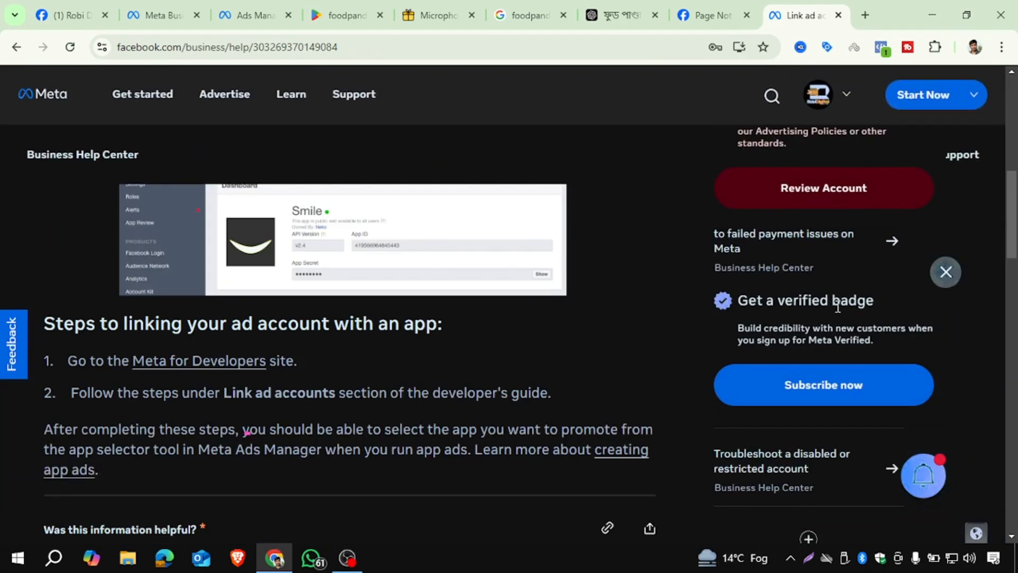
{"action": "scroll", "coordinate": [593, 211], "scroll_direction": "up", "scroll_amount": 10}
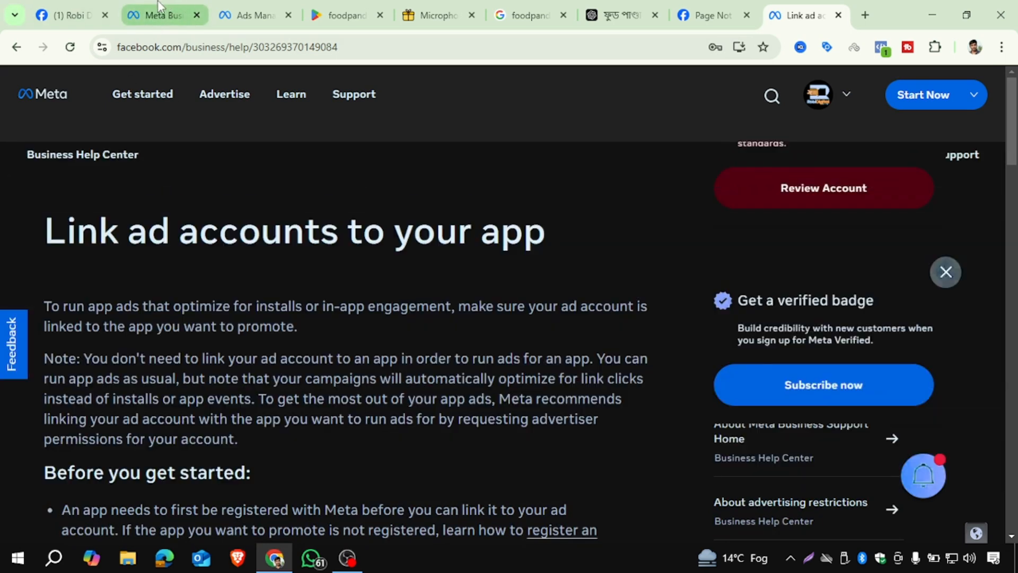
Open Ads Manager in a new tab from Meta Business Suite's list of advertising tools.
{"action": "left_click", "coordinate": [159, 15]}
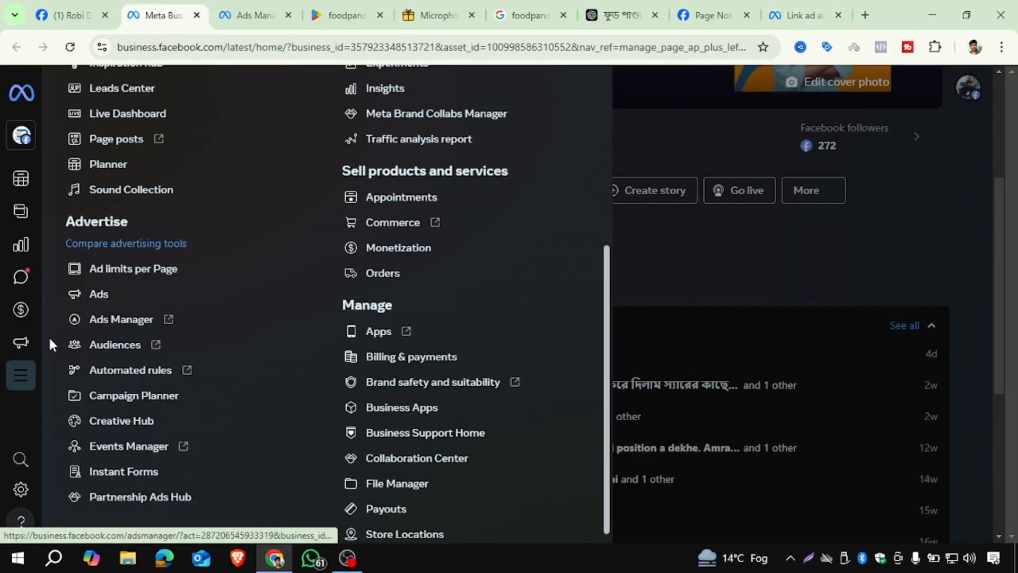
{"action": "left_click", "coordinate": [97, 294]}
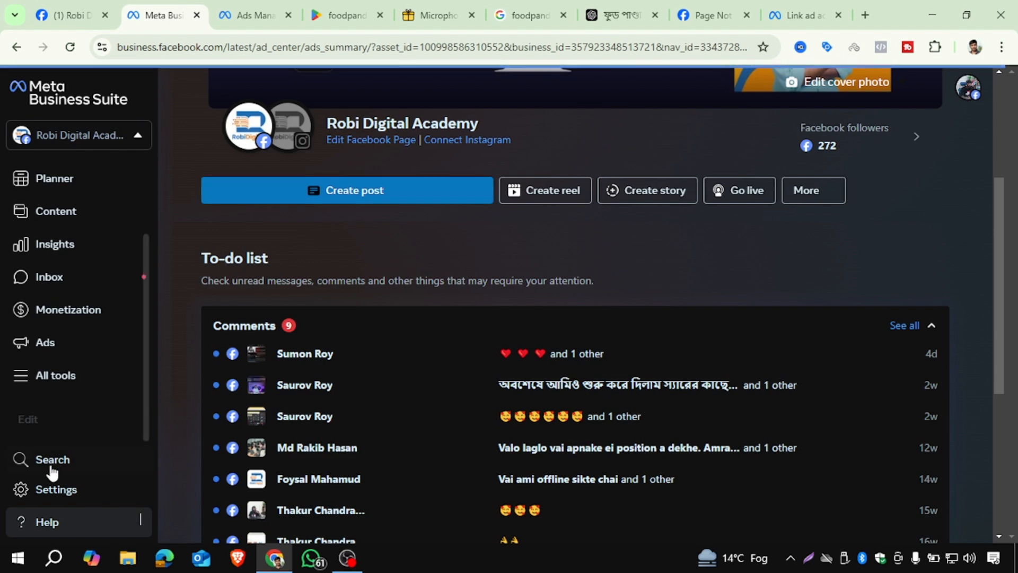
{"action": "left_click", "coordinate": [23, 387]}
{"action": "scroll", "coordinate": [285, 372], "scroll_direction": "down", "scroll_amount": 3}
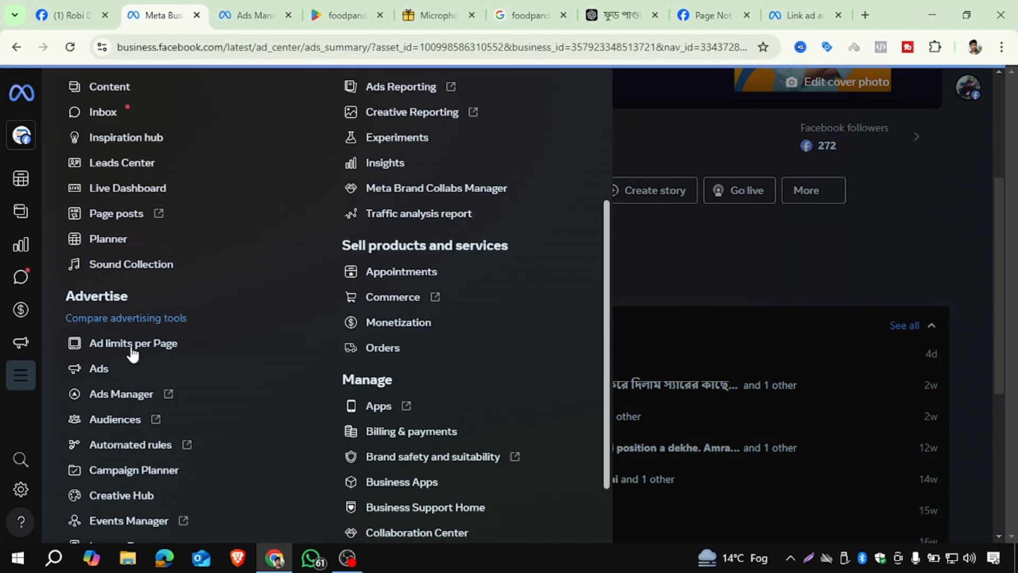
{"action": "left_click", "coordinate": [120, 394]}
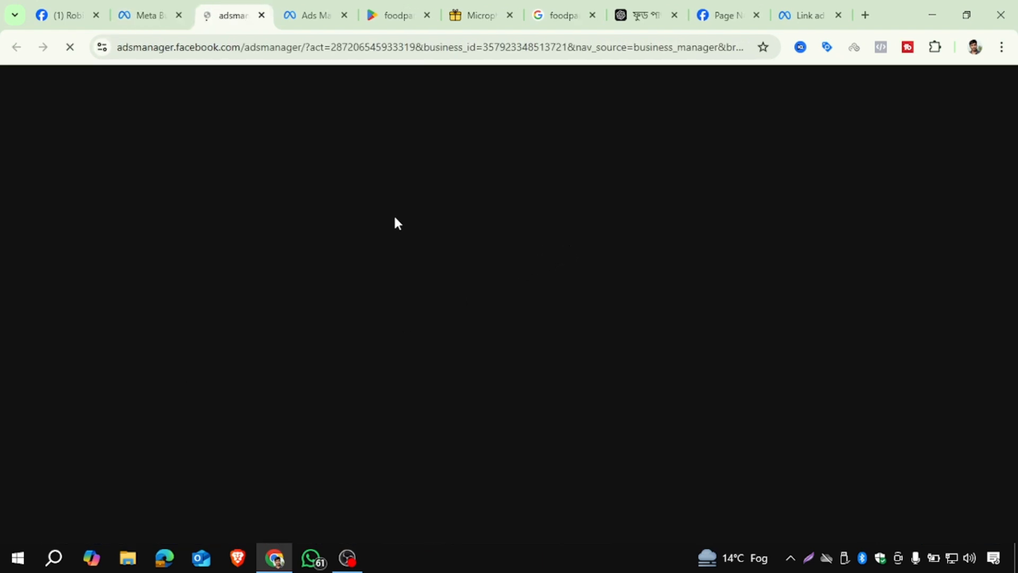
Close the unneeded Microphone, Google foodpanda search and Page Not Found browser tabs.
{"action": "left_click", "coordinate": [509, 16]}
{"action": "left_click", "coordinate": [509, 15]}
{"action": "left_click", "coordinate": [590, 15]}
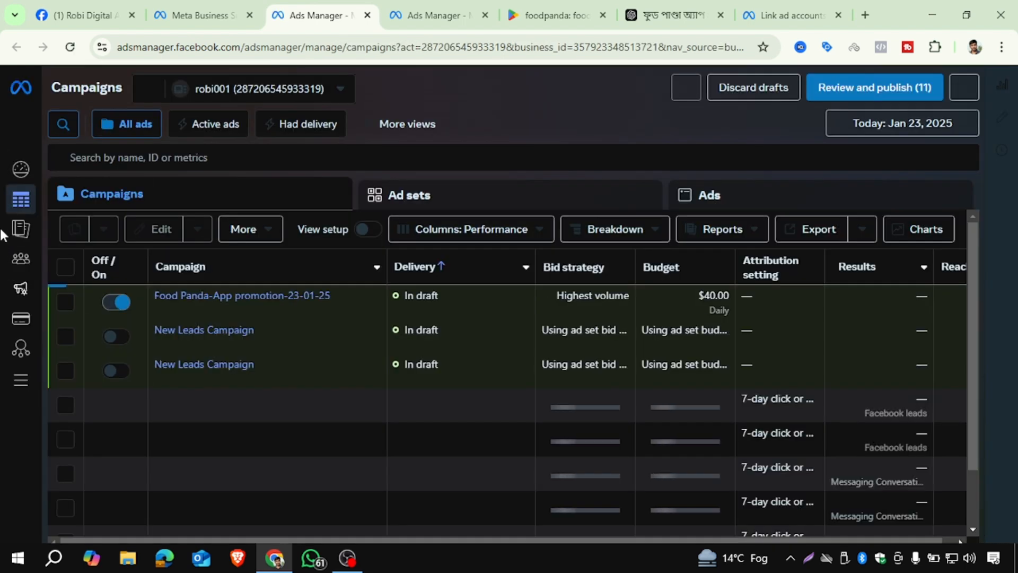
Open Events Manager from Ads Manager and continue through the required account switch.
{"action": "mouse_move", "coordinate": [9, 297]}
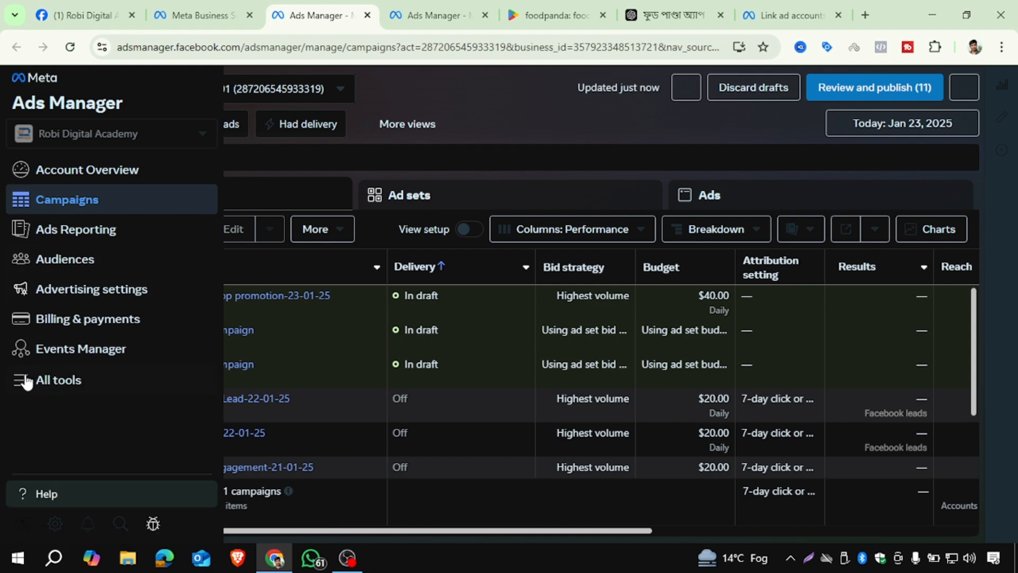
{"action": "left_click", "coordinate": [38, 351]}
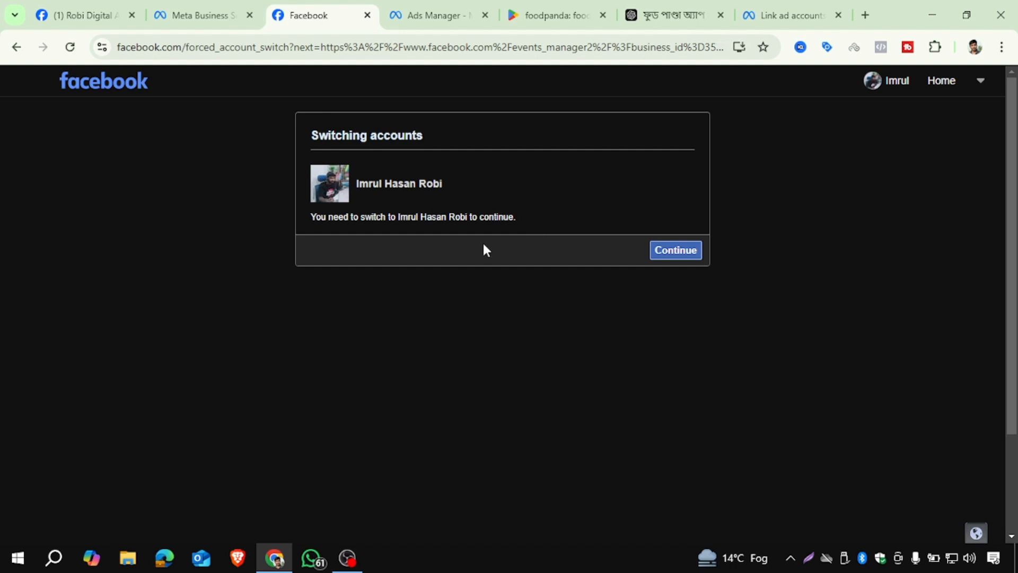
{"action": "left_click", "coordinate": [677, 256]}
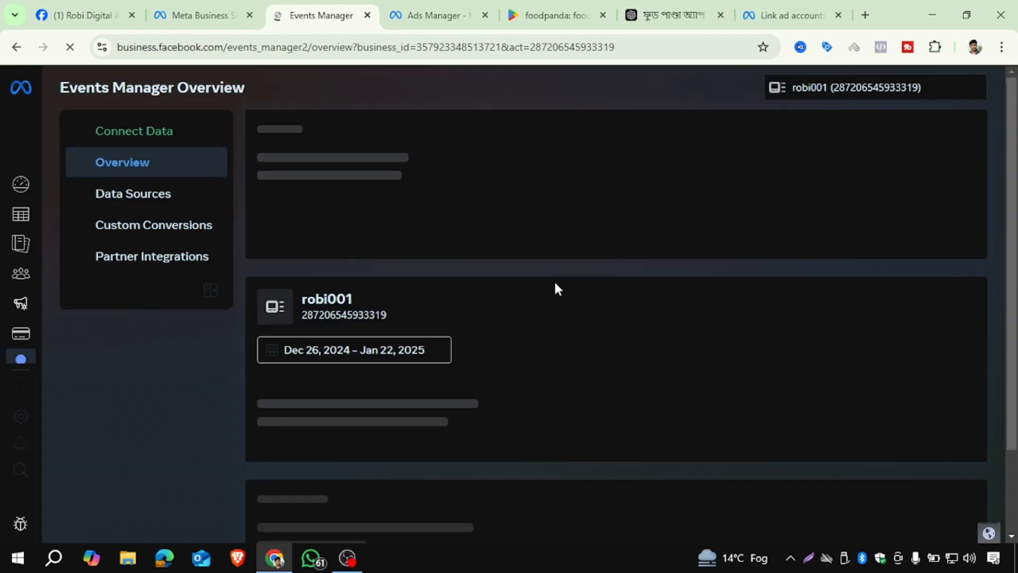
Open Business settings for the Robi Digital Academy portfolio from the full set of tools.
{"action": "mouse_move", "coordinate": [3, 276]}
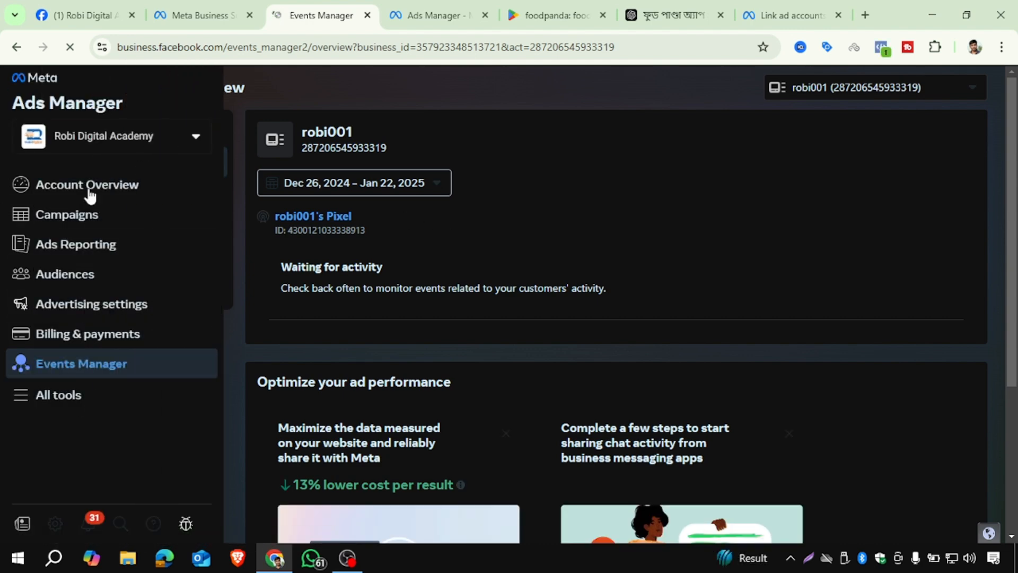
{"action": "left_click", "coordinate": [39, 399]}
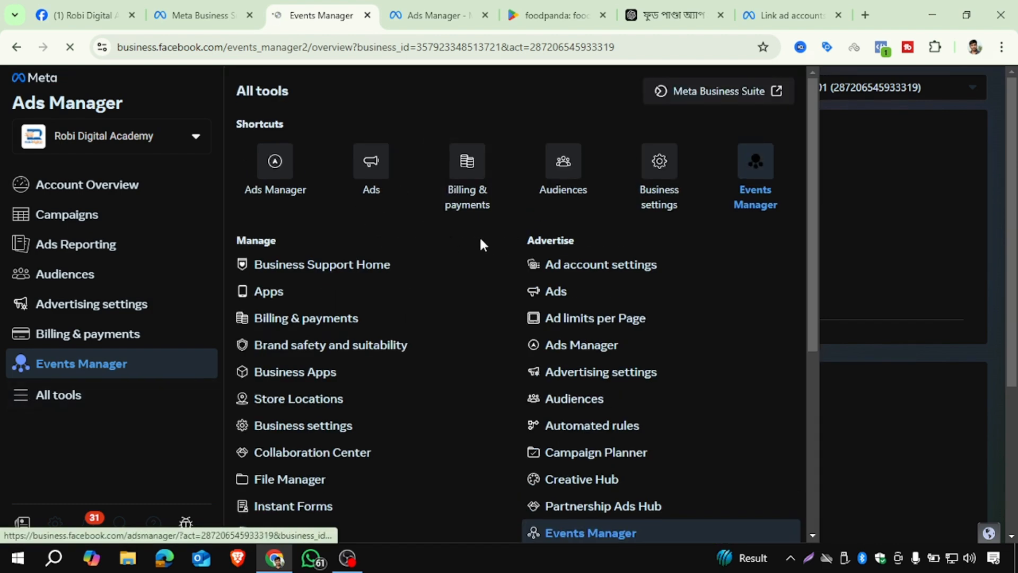
{"action": "left_click", "coordinate": [653, 180]}
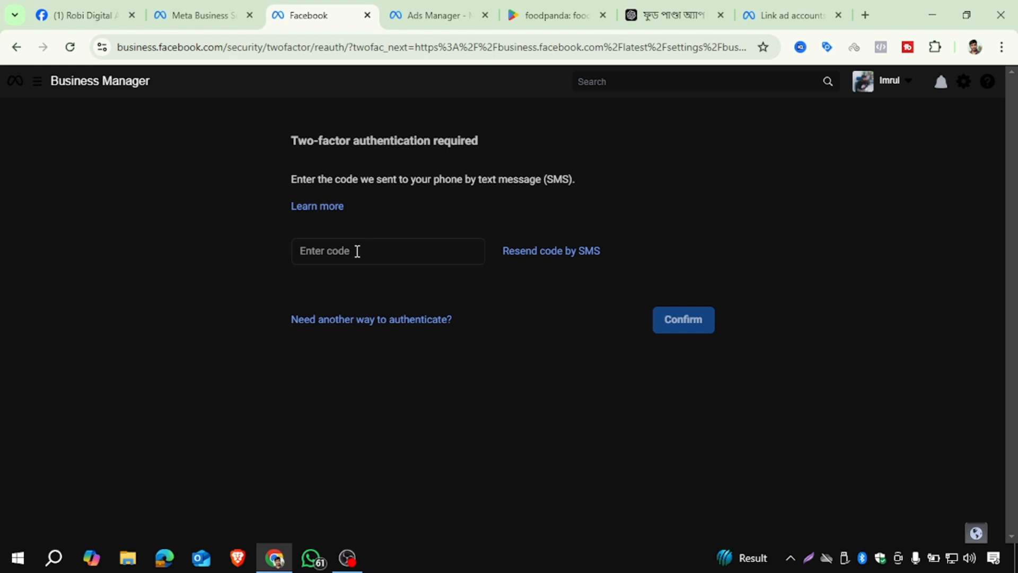
Enter the SMS two-factor authentication code and confirm it to get into the business settings.
{"action": "left_click", "coordinate": [357, 252]}
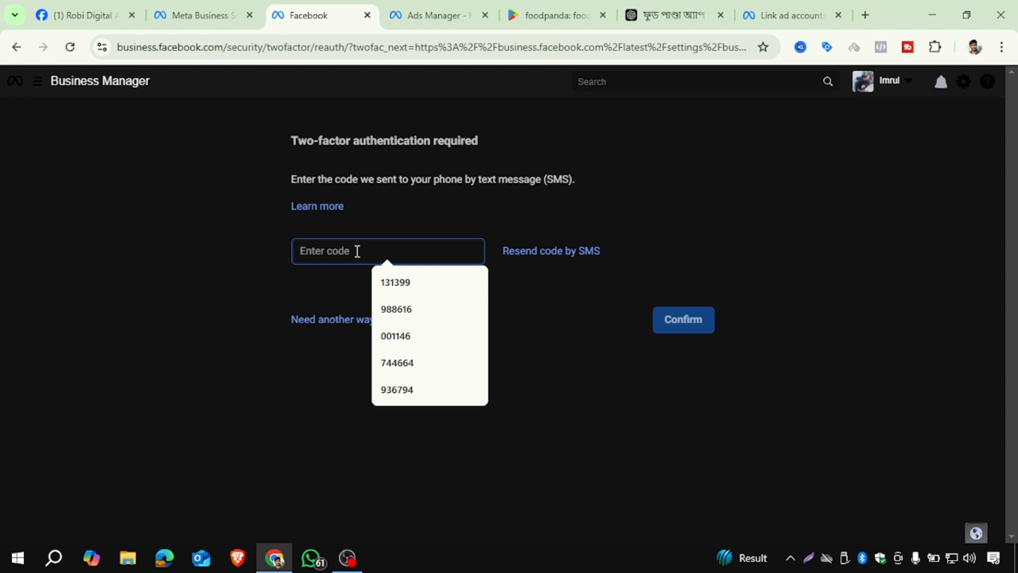
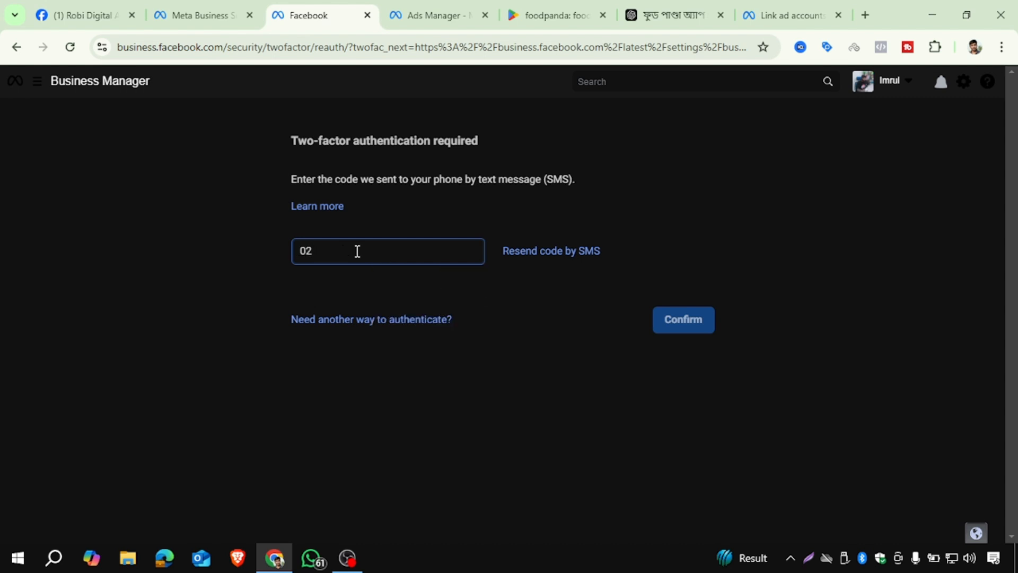
{"action": "key", "text": "BackSpace"}
{"action": "key", "text": "BackSpace"}
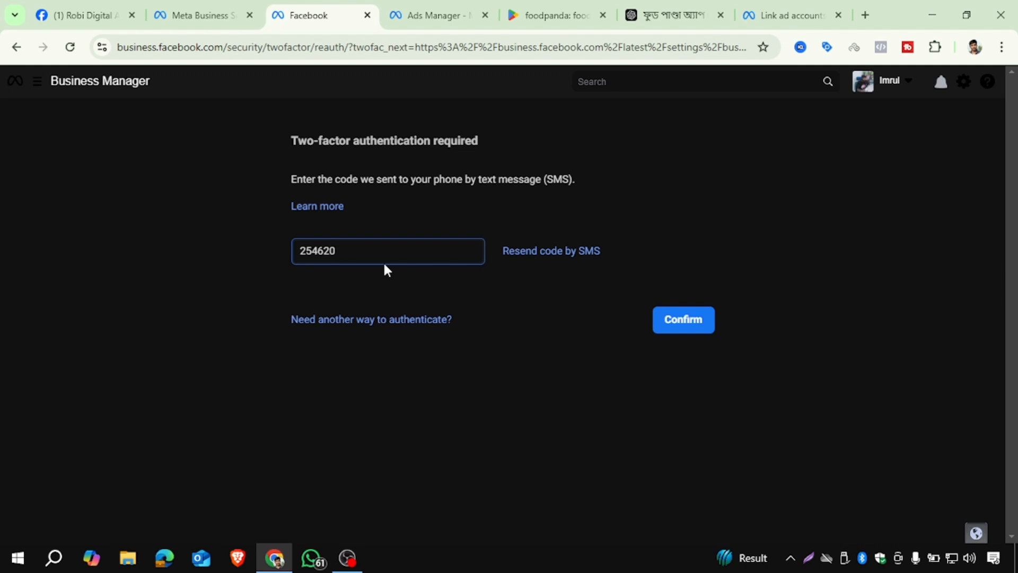
{"action": "left_click", "coordinate": [688, 324]}
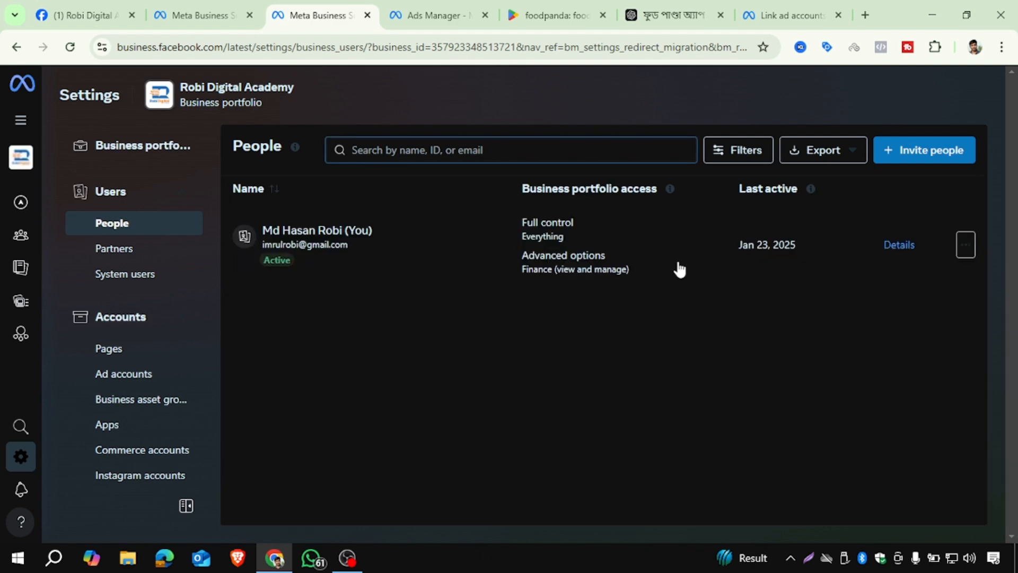
Go to the business portfolio's Apps settings and open the form for connecting an app ID.
{"action": "scroll", "coordinate": [133, 334], "scroll_direction": "down", "scroll_amount": 2}
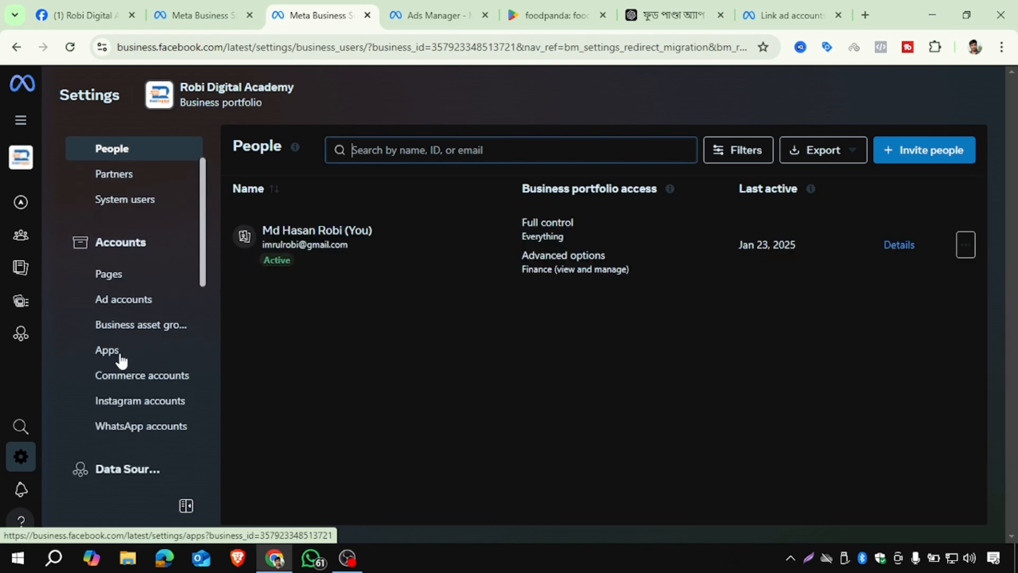
{"action": "left_click", "coordinate": [121, 361]}
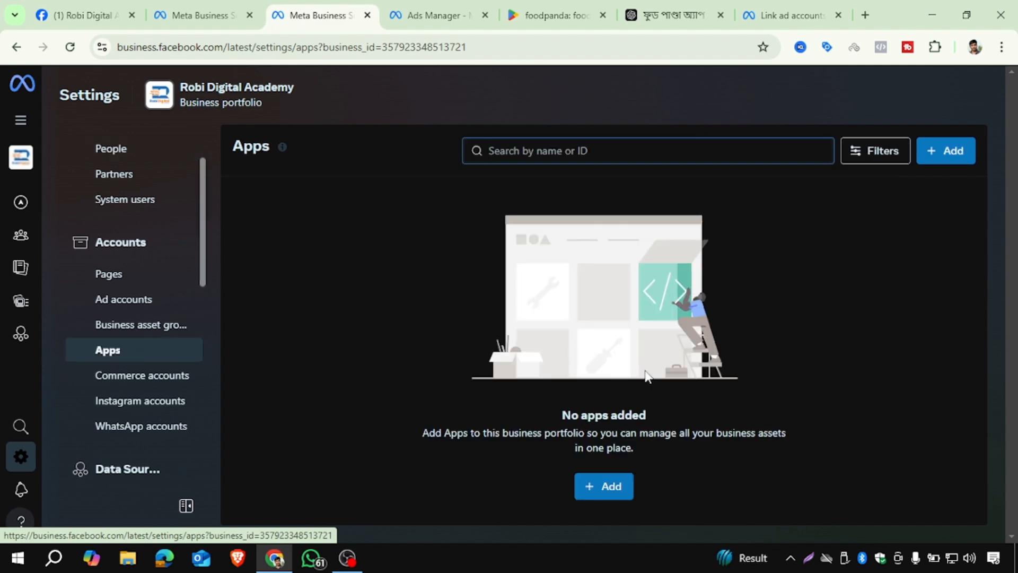
{"action": "left_click", "coordinate": [619, 488]}
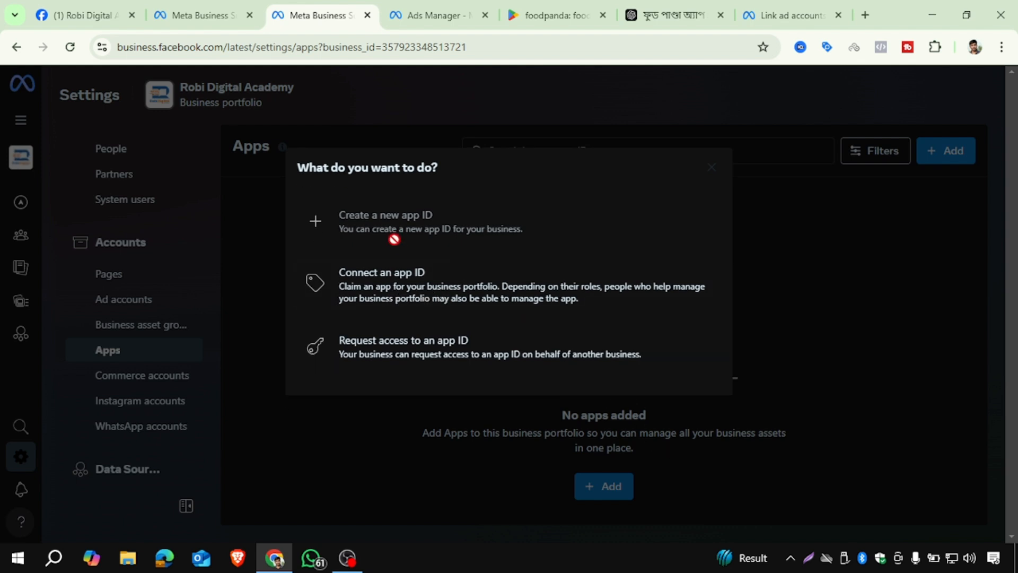
{"action": "left_click", "coordinate": [397, 281]}
{"action": "left_click", "coordinate": [345, 283]}
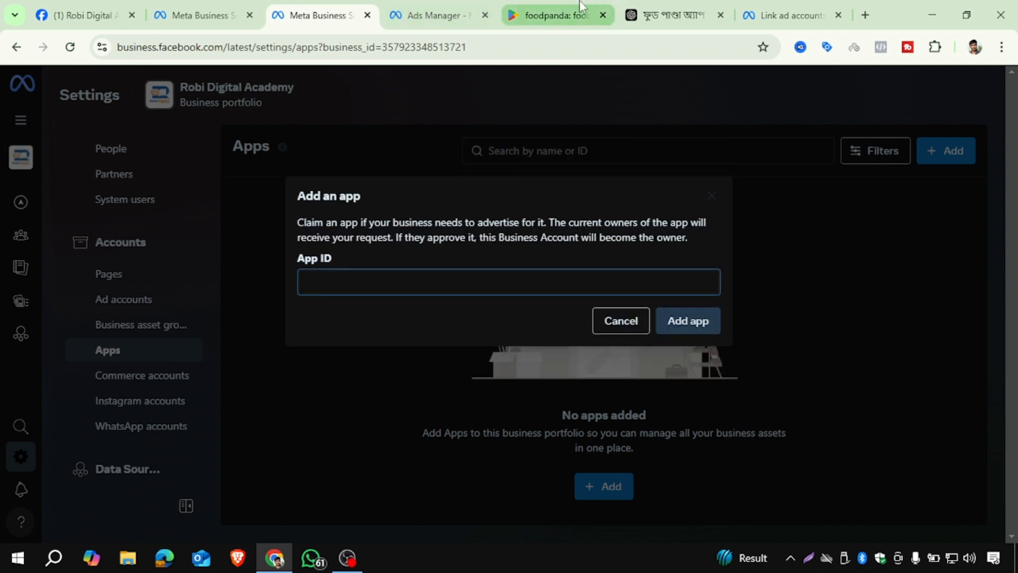
Check the foodpanda Google Play page and the app name choices in New App promotion Ad Set for an app ID.
{"action": "left_click", "coordinate": [552, 15]}
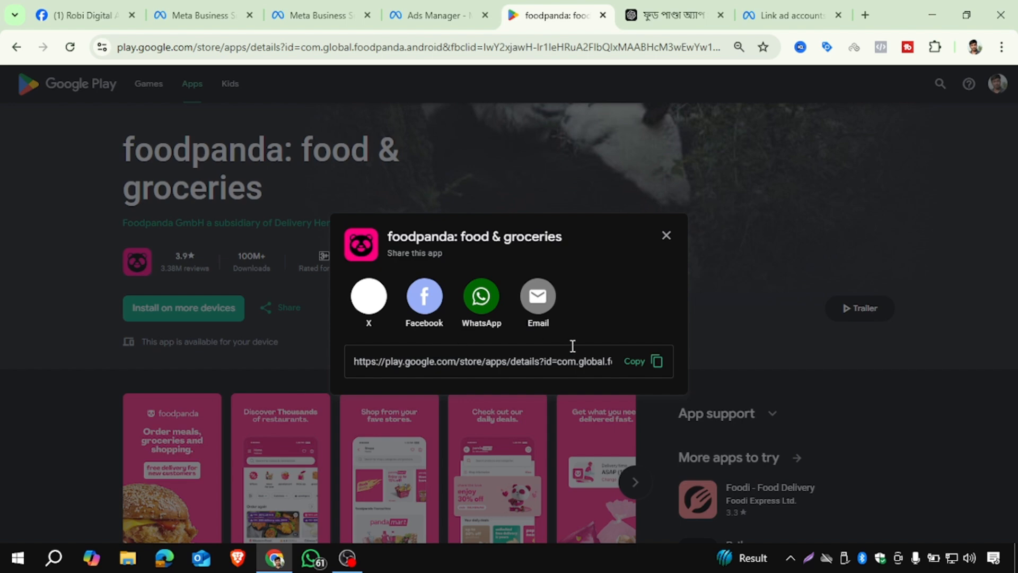
{"action": "left_click", "coordinate": [429, 15]}
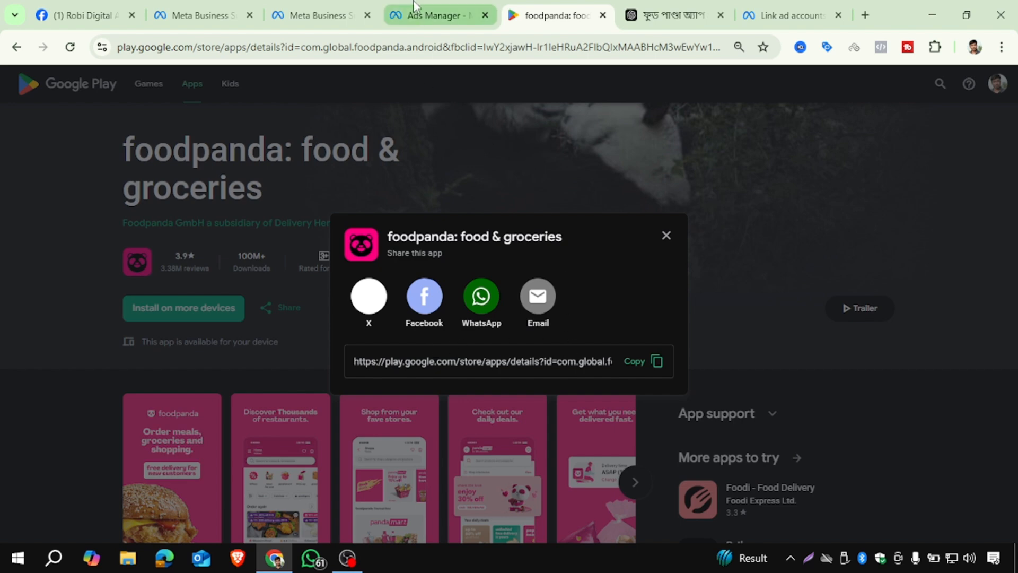
{"action": "scroll", "coordinate": [466, 268], "scroll_direction": "up", "scroll_amount": 5}
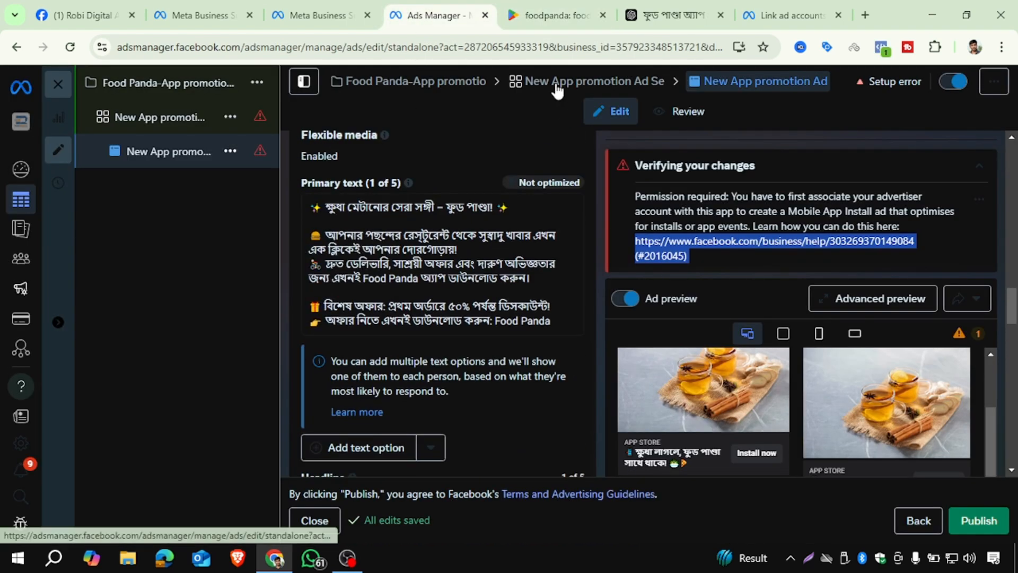
{"action": "left_click", "coordinate": [557, 87]}
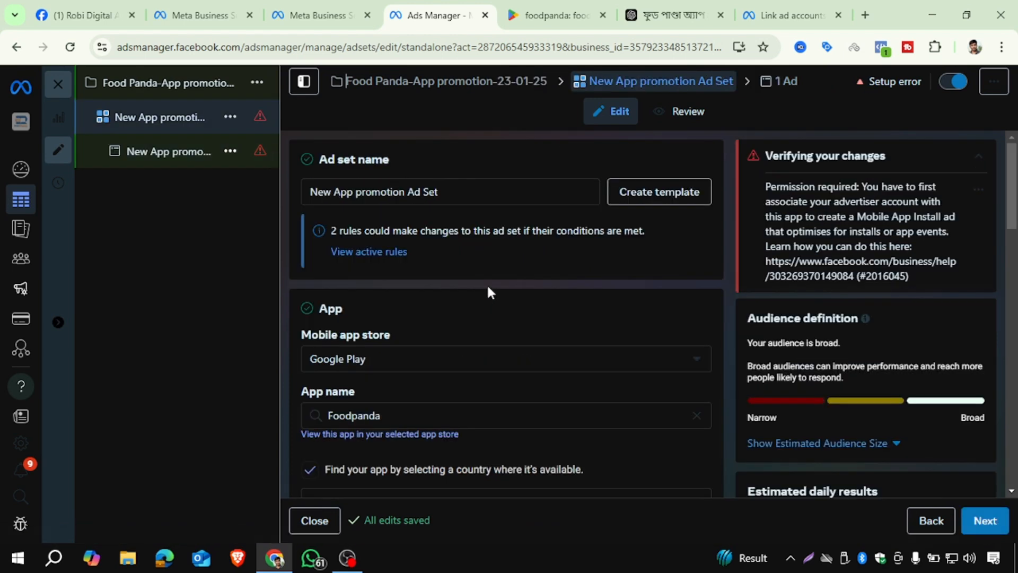
{"action": "scroll", "coordinate": [503, 355], "scroll_direction": "down", "scroll_amount": 5}
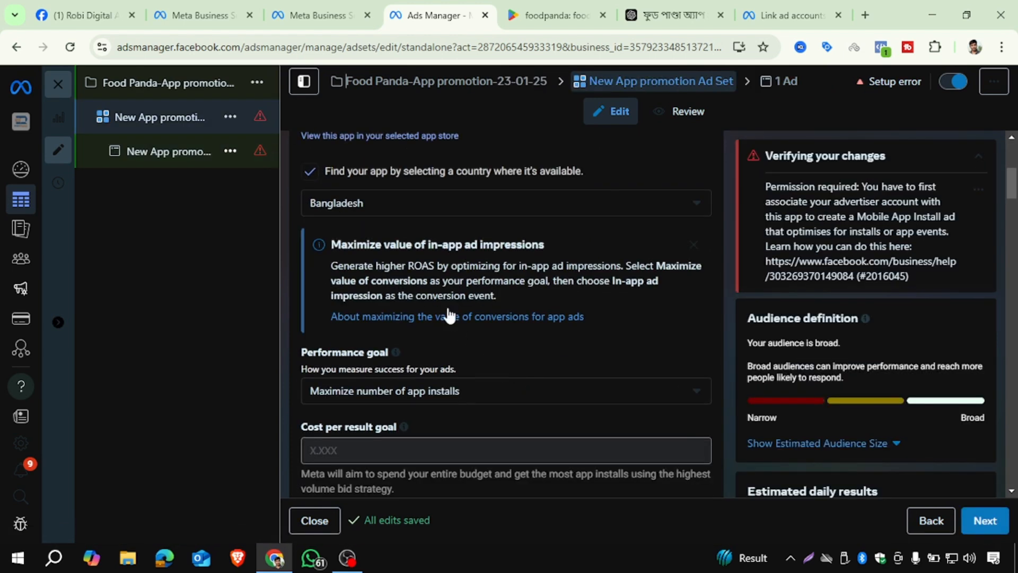
{"action": "scroll", "coordinate": [446, 305], "scroll_direction": "up", "scroll_amount": 1}
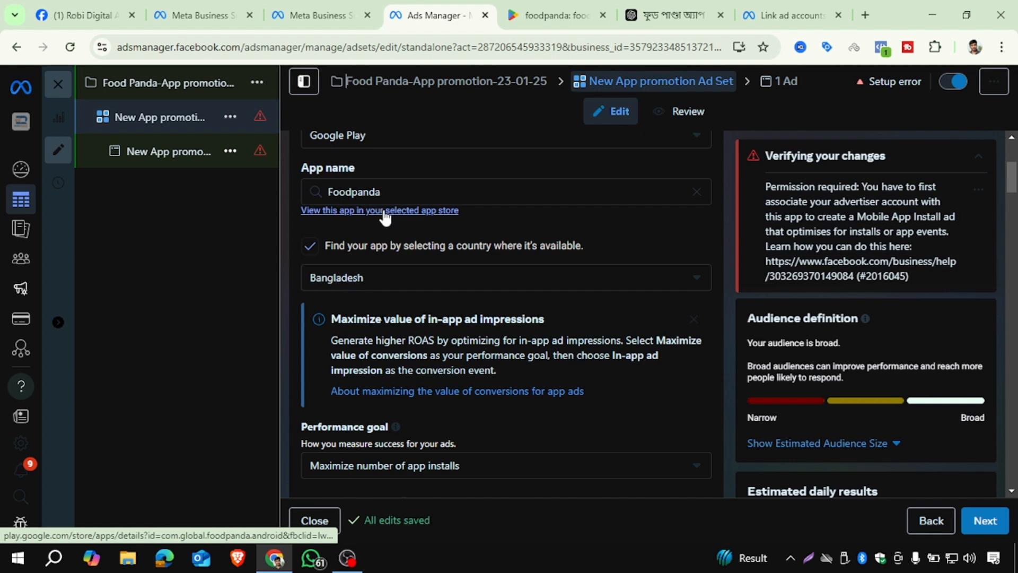
{"action": "left_click", "coordinate": [409, 191]}
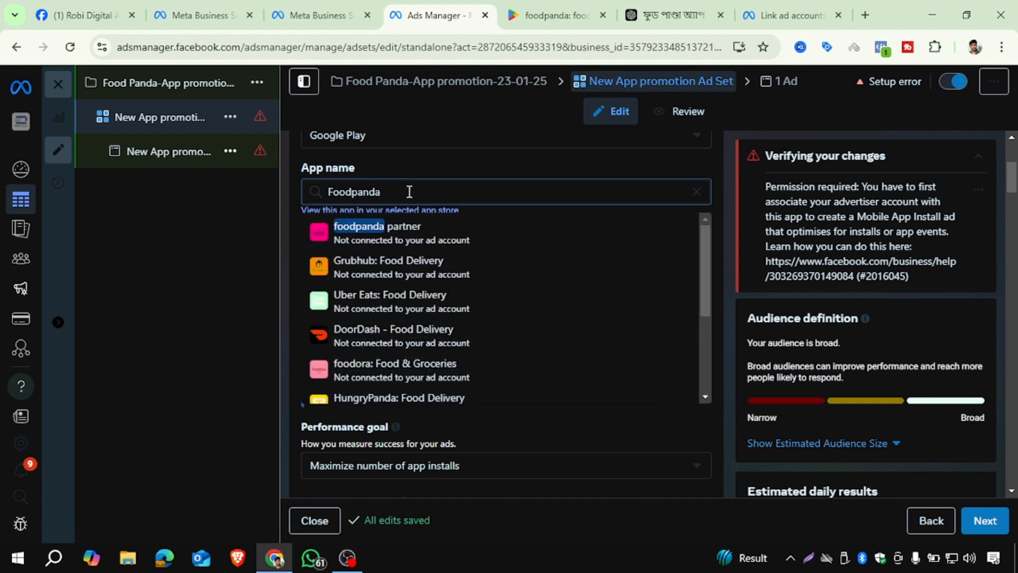
Open the selected Foodpanda app's store listing from the ad set, look it over and return to the ad set.
{"action": "left_click", "coordinate": [317, 208]}
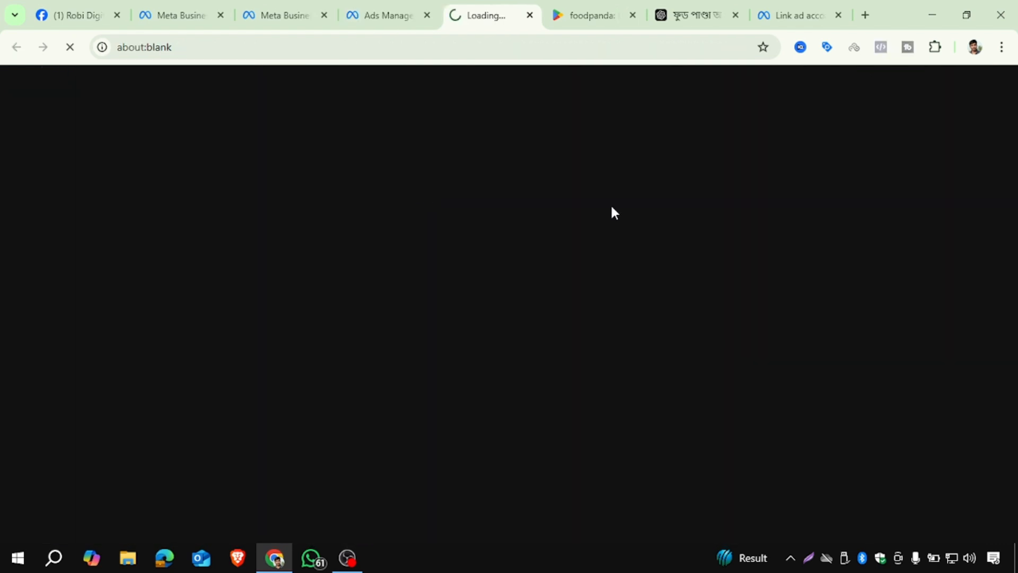
{"action": "scroll", "coordinate": [435, 295], "scroll_direction": "down", "scroll_amount": 3}
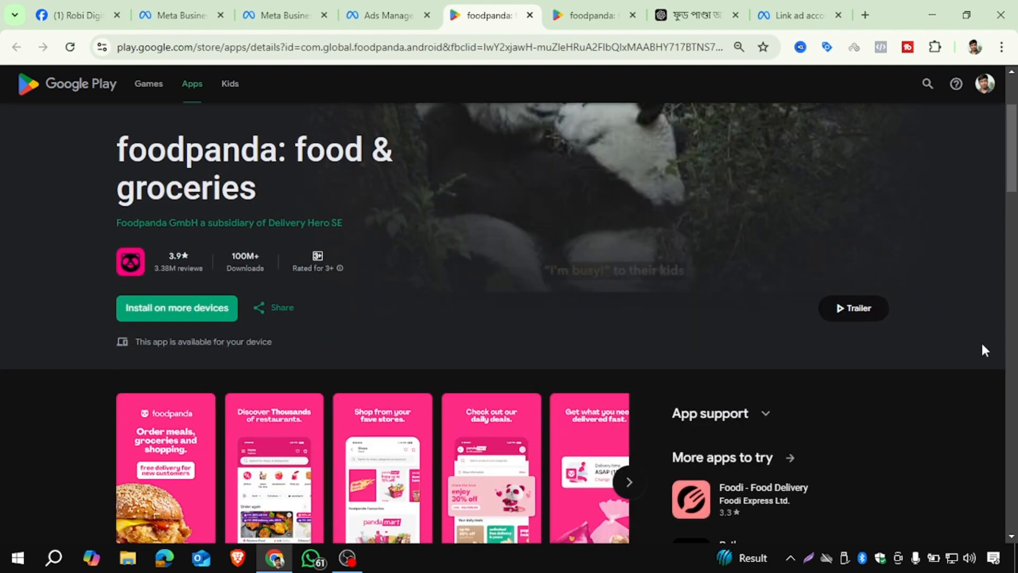
{"action": "left_click", "coordinate": [379, 15]}
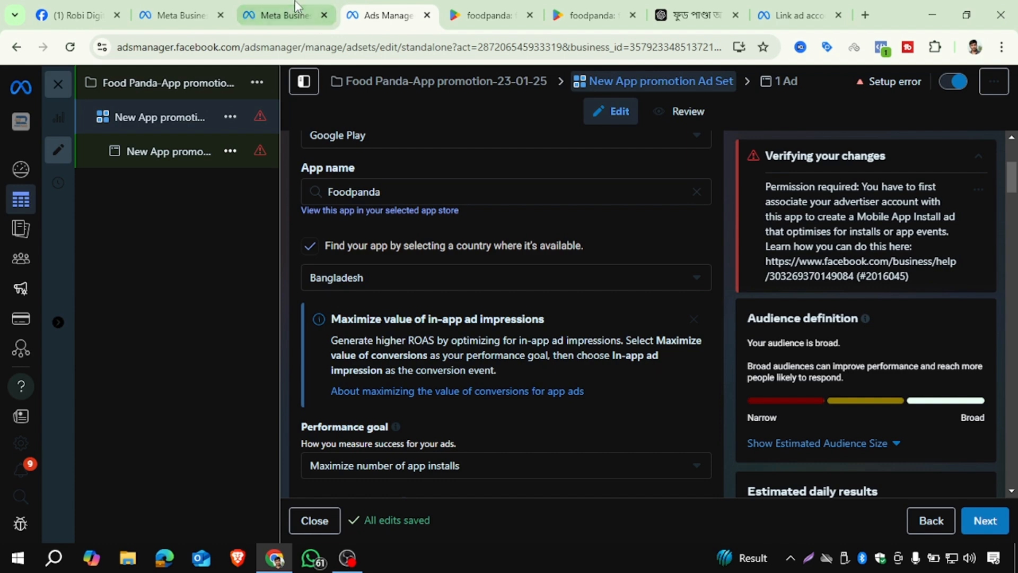
Return to the Add an app form in the business settings, review its App ID requirement and cancel it.
{"action": "left_click", "coordinate": [272, 16]}
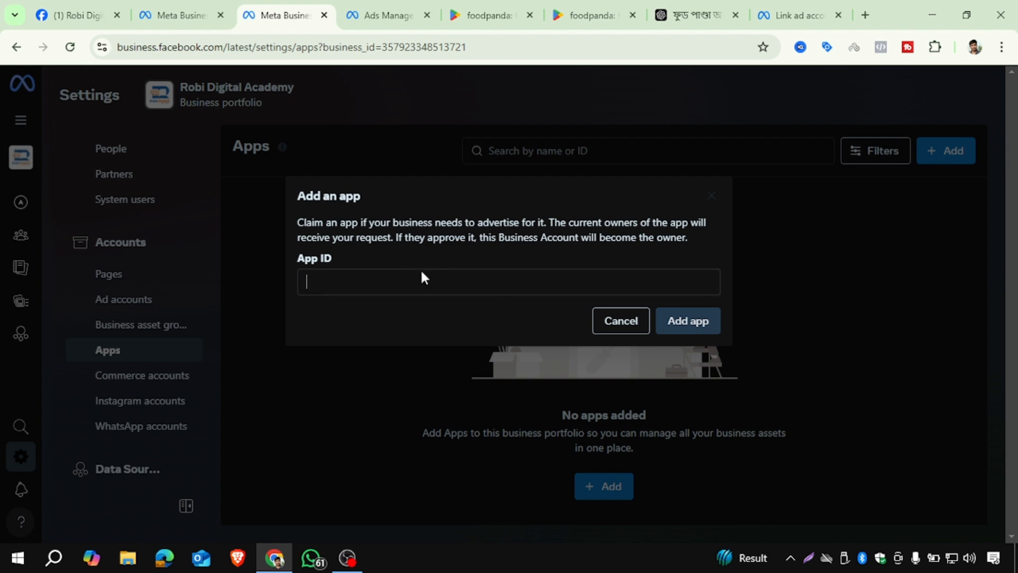
{"action": "left_click", "coordinate": [425, 284]}
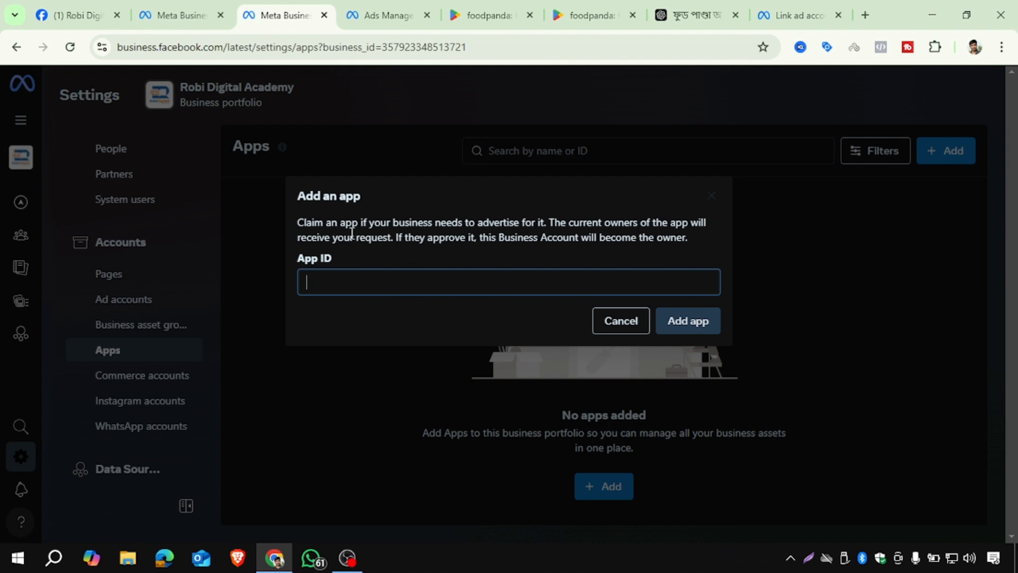
{"action": "left_click", "coordinate": [636, 320]}
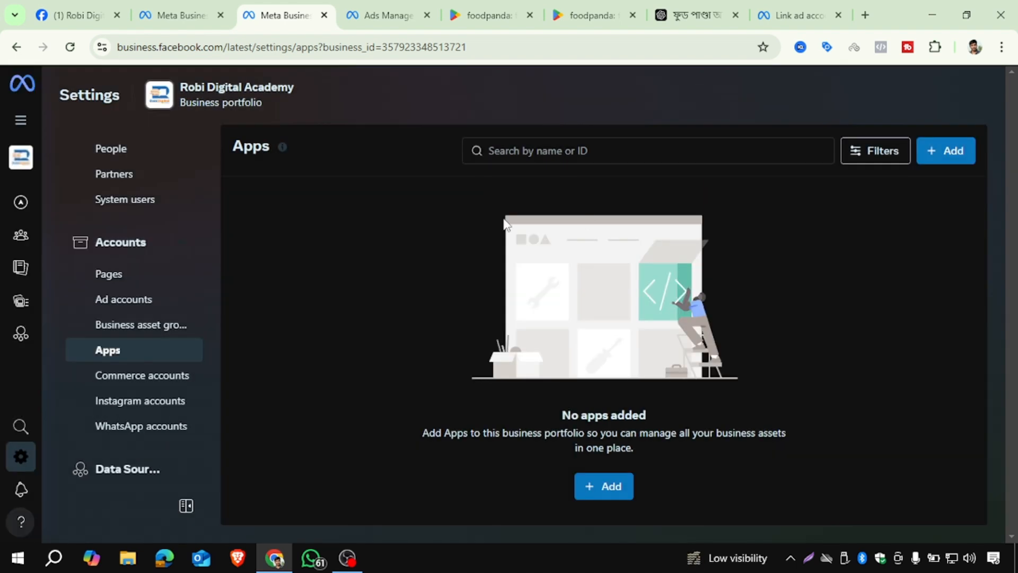
Open the form for requesting access to an app ID, review its owner-approval terms and cancel it.
{"action": "left_click", "coordinate": [611, 492]}
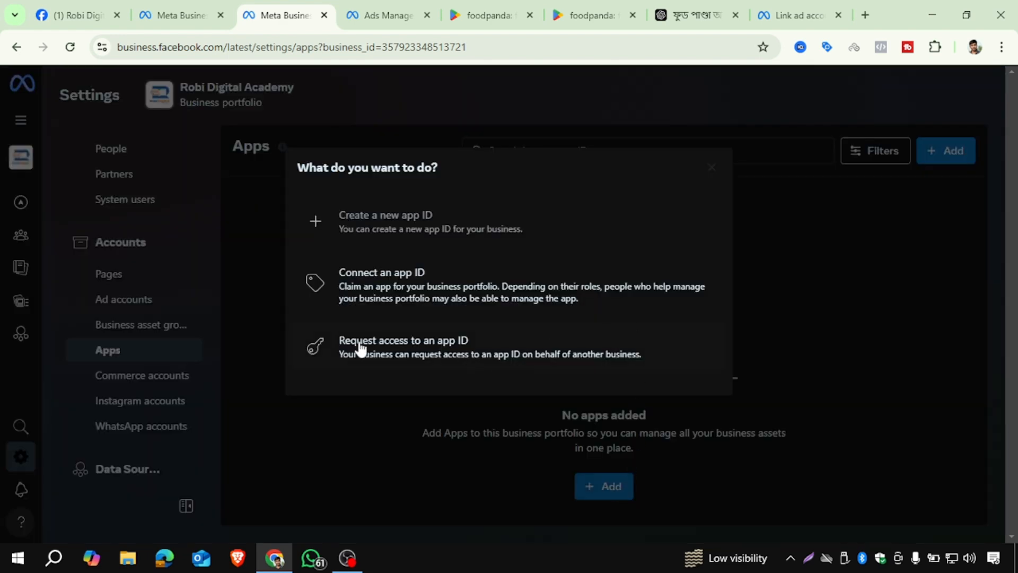
{"action": "left_click", "coordinate": [380, 343]}
{"action": "left_click", "coordinate": [387, 251]}
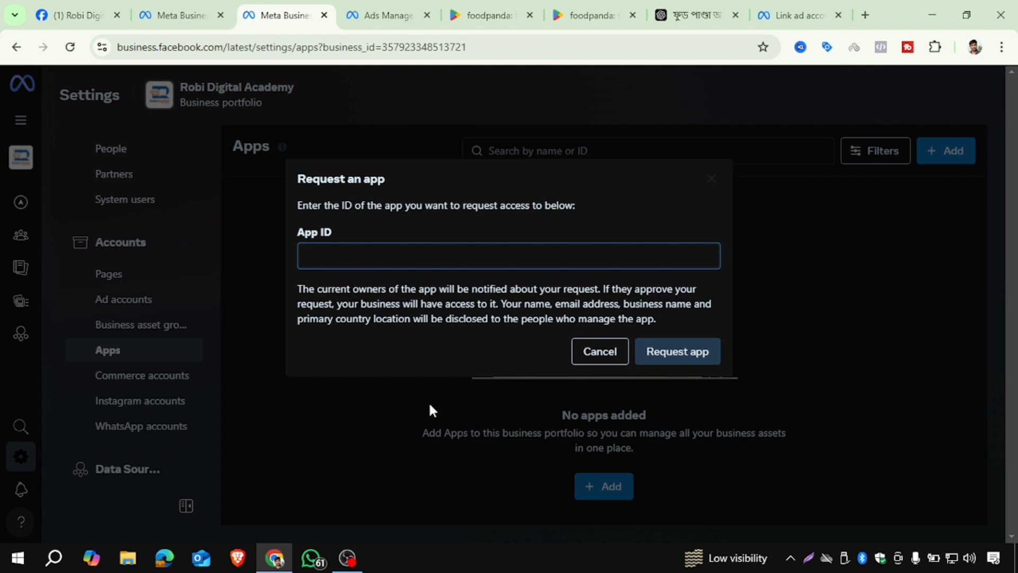
{"action": "left_click", "coordinate": [579, 359]}
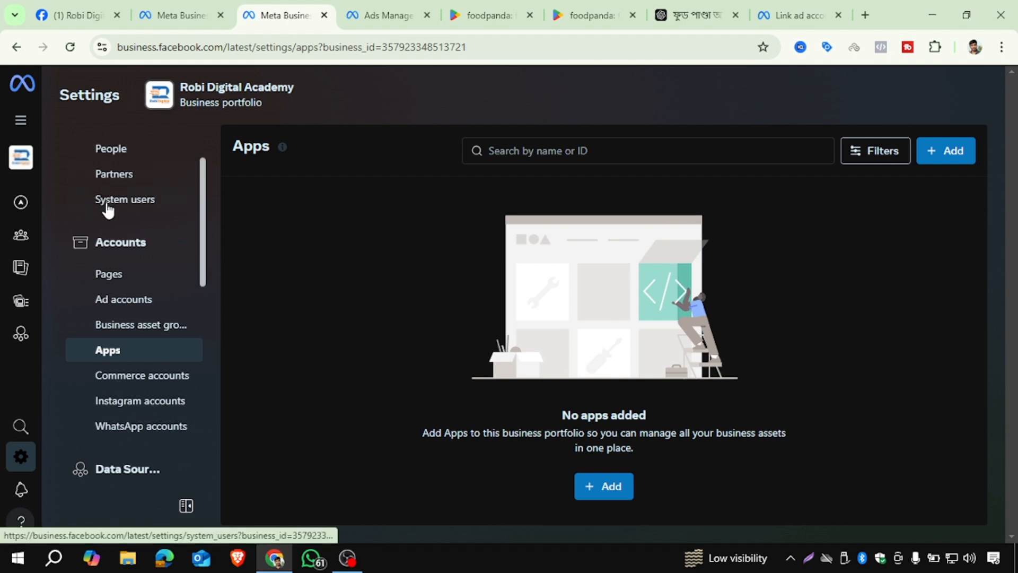
Look through the business settings categories, from Users and Accounts down to Language settings, for options relevant to apps.
{"action": "scroll", "coordinate": [109, 210], "scroll_direction": "down", "scroll_amount": 1}
{"action": "scroll", "coordinate": [128, 203], "scroll_direction": "up", "scroll_amount": 2}
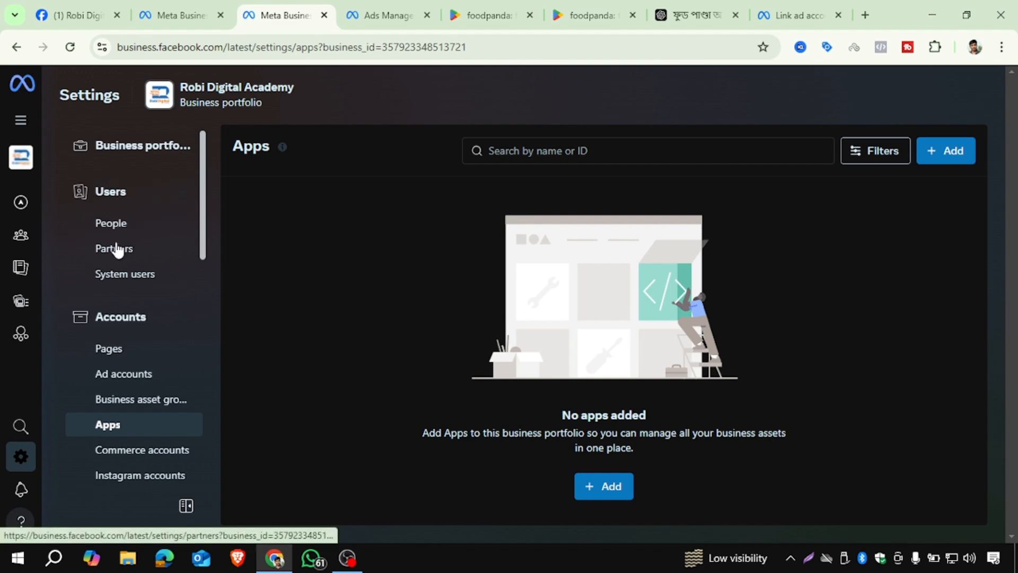
{"action": "scroll", "coordinate": [145, 259], "scroll_direction": "down", "scroll_amount": 1}
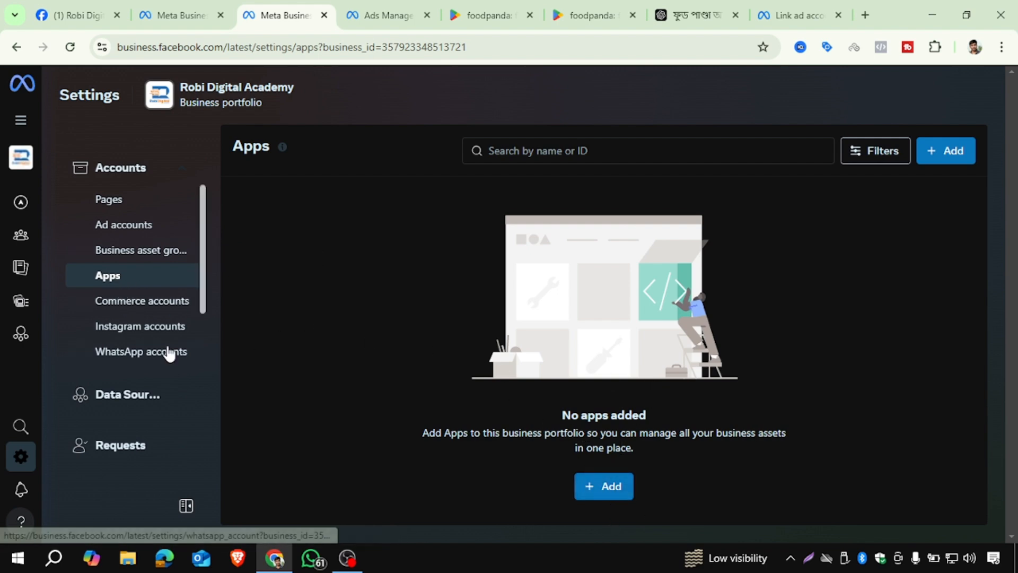
{"action": "scroll", "coordinate": [166, 350], "scroll_direction": "down", "scroll_amount": 5}
{"action": "scroll", "coordinate": [156, 366], "scroll_direction": "down", "scroll_amount": 5}
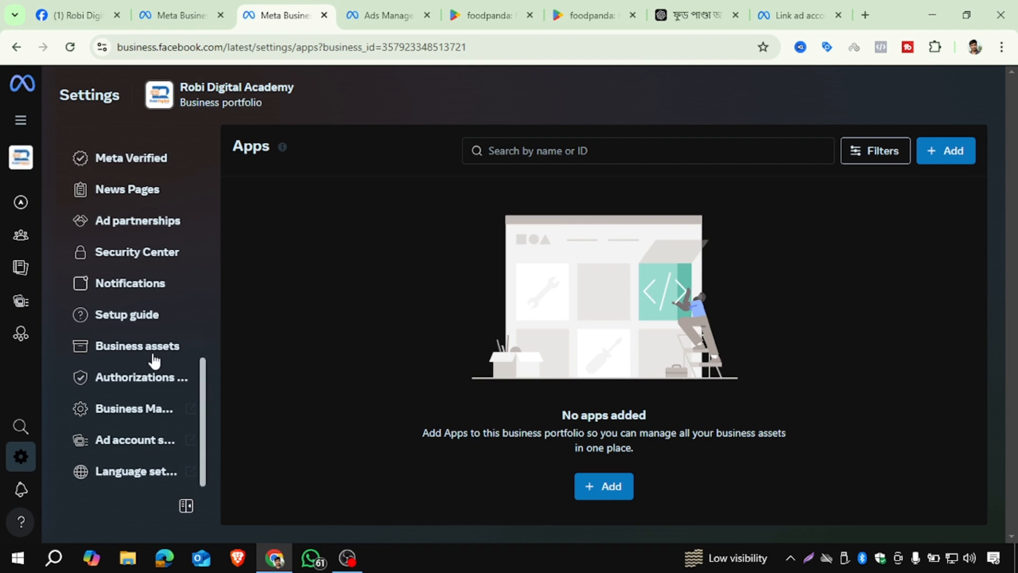
{"action": "scroll", "coordinate": [164, 306], "scroll_direction": "up", "scroll_amount": 3}
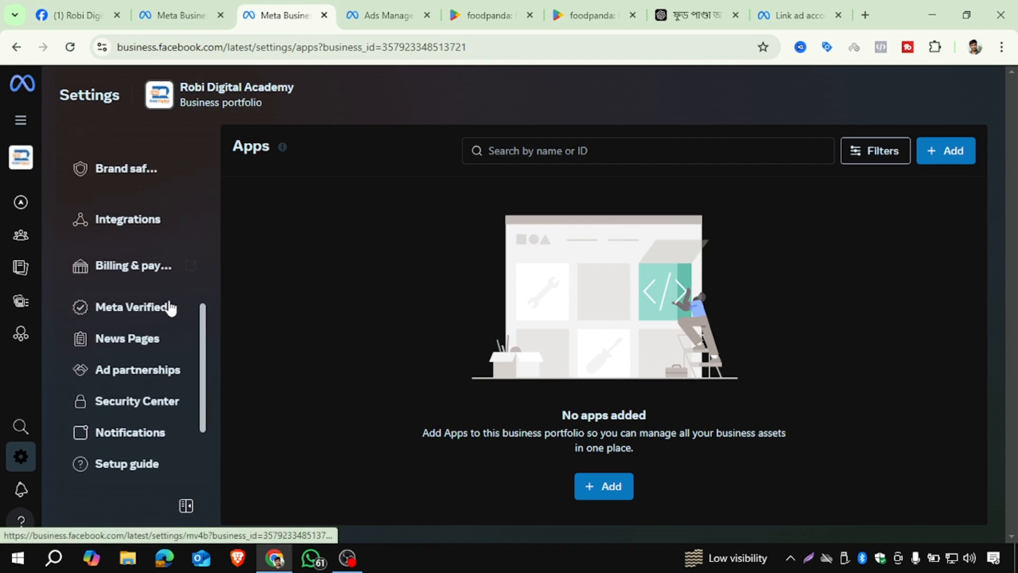
{"action": "scroll", "coordinate": [166, 306], "scroll_direction": "up", "scroll_amount": 2}
{"action": "scroll", "coordinate": [168, 289], "scroll_direction": "up", "scroll_amount": 3}
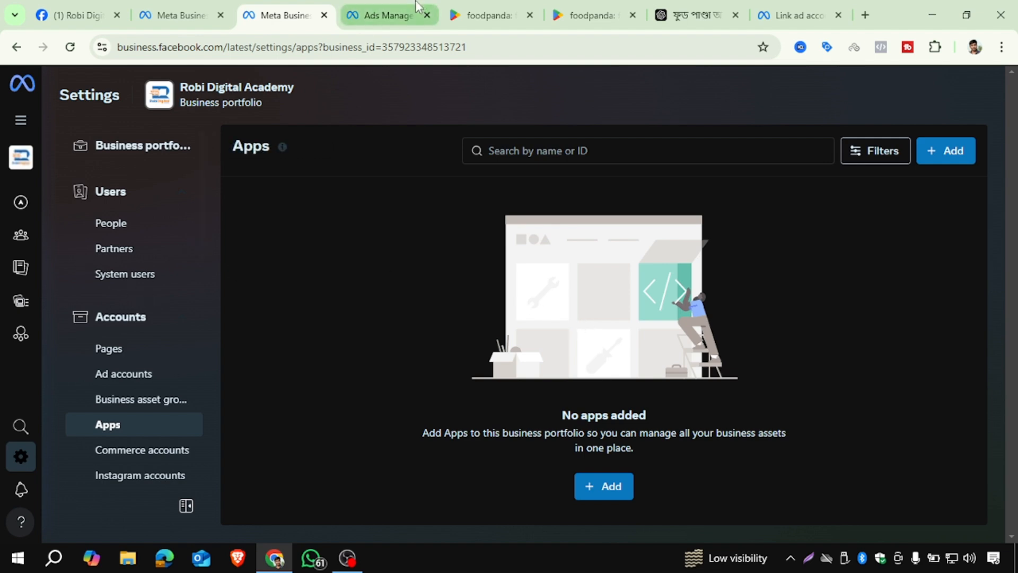
Return to the ad set in Ads Manager, continue to New App promotion Ad, try to publish it and review the error.
{"action": "left_click", "coordinate": [386, 15]}
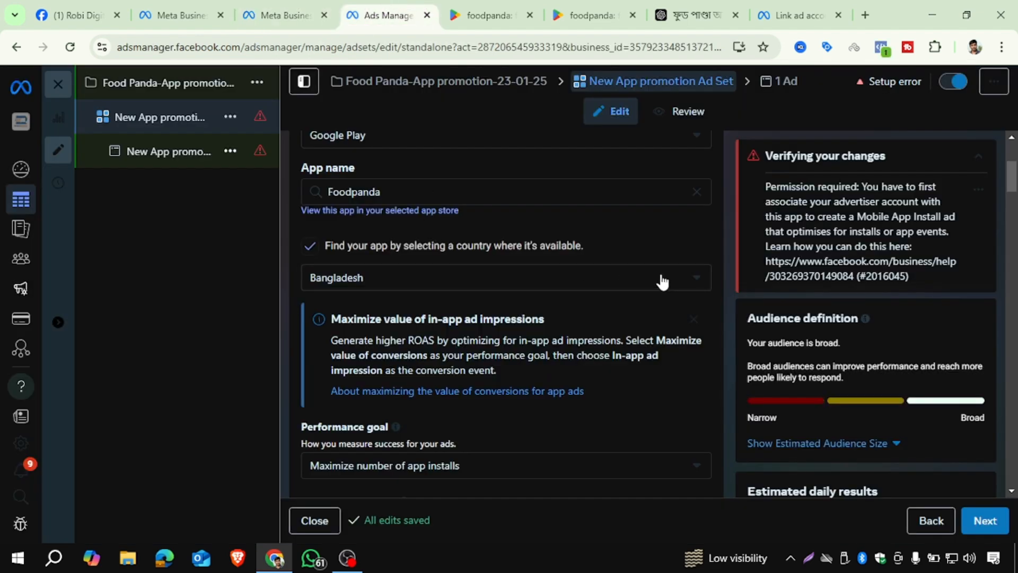
{"action": "scroll", "coordinate": [662, 281], "scroll_direction": "down", "scroll_amount": 4}
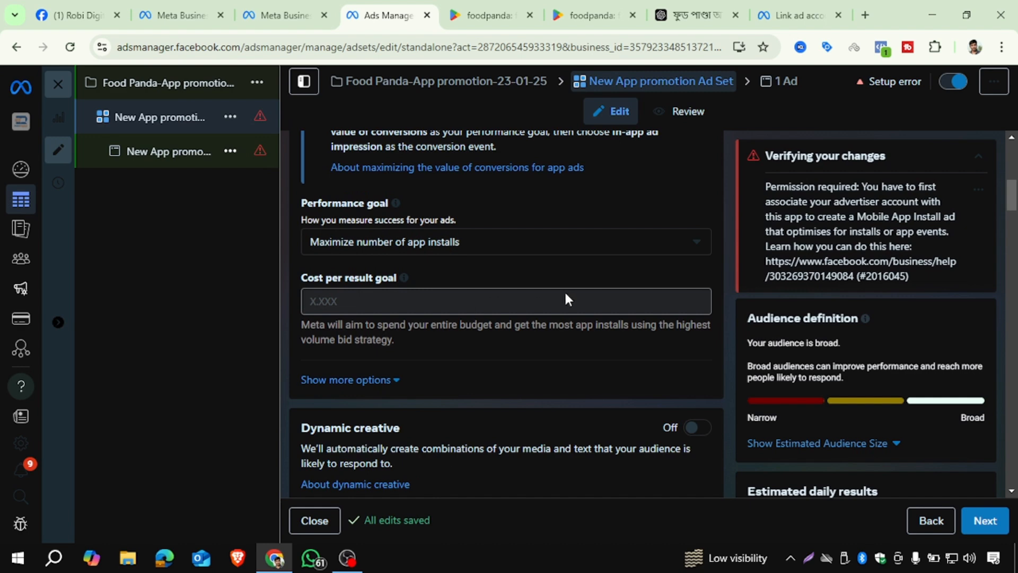
{"action": "left_click", "coordinate": [989, 530]}
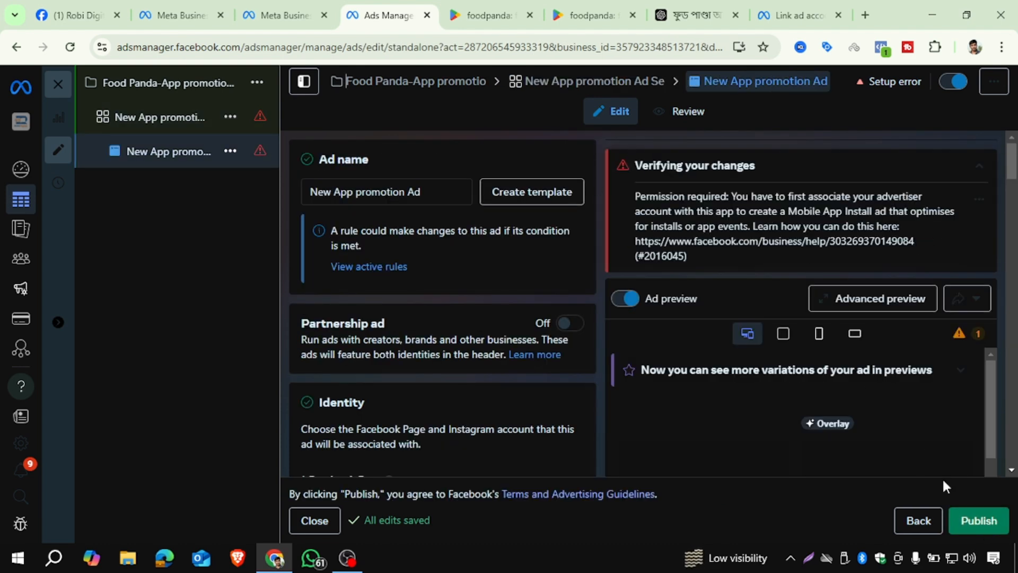
{"action": "left_click", "coordinate": [980, 522]}
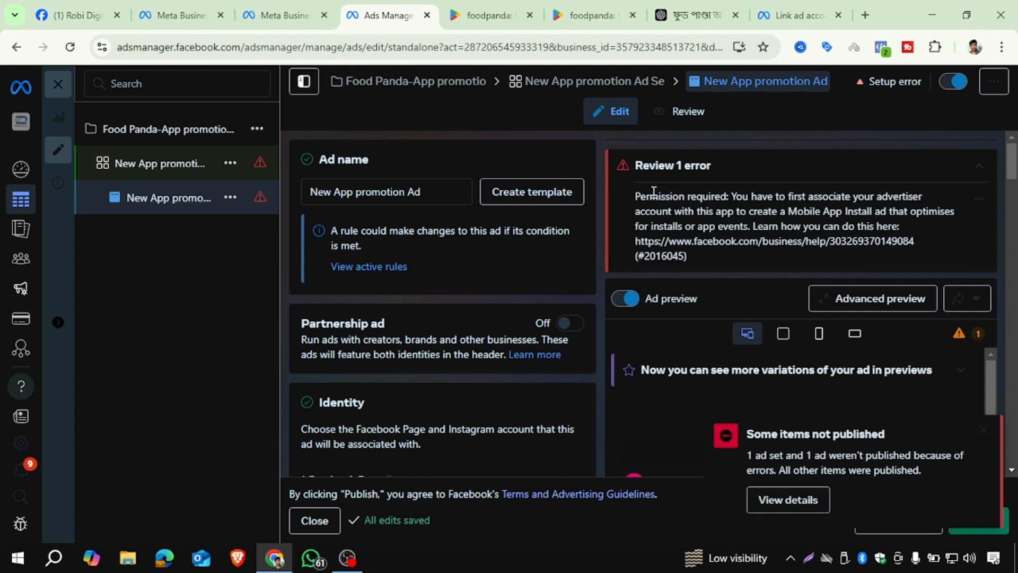
{"action": "left_click_drag", "start_coordinate": [631, 204], "coordinate": [716, 257]}
{"action": "left_click", "coordinate": [610, 218]}
Open thenextgen24.com in a new tab and go to its App Development portfolio page.
{"action": "left_click", "coordinate": [865, 14]}
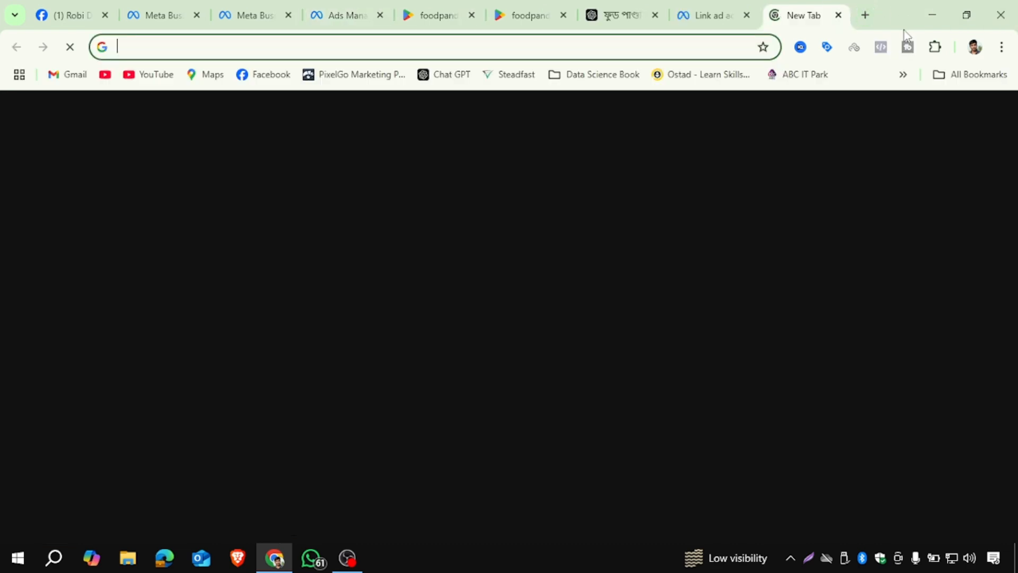
{"action": "type", "text": "th"}
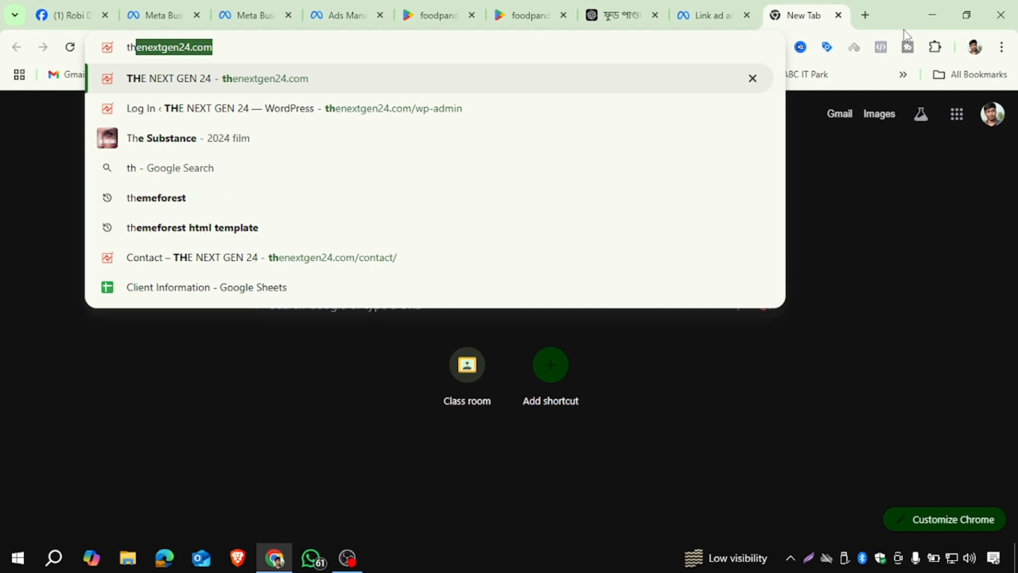
{"action": "key", "text": "Return"}
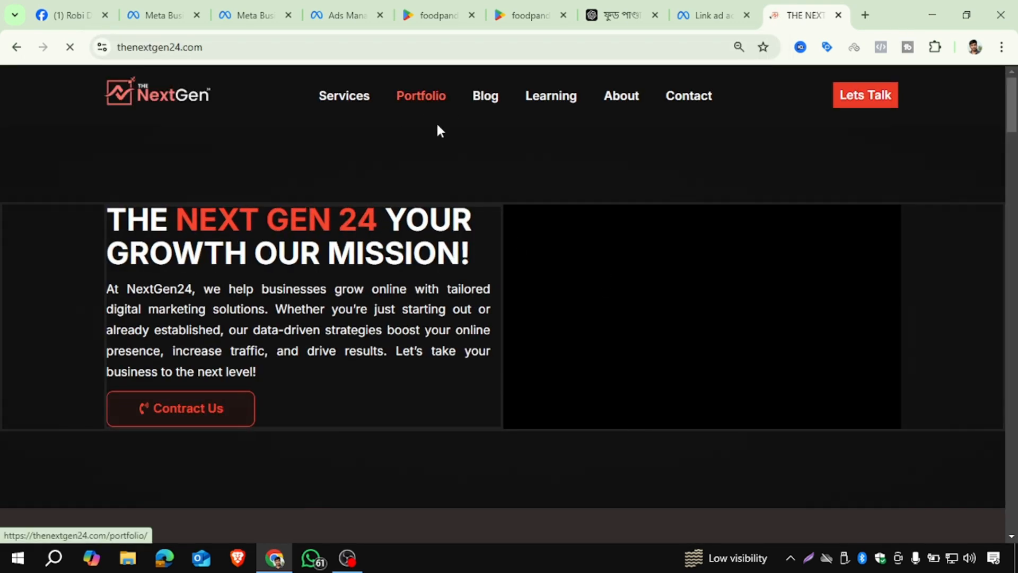
{"action": "left_click", "coordinate": [438, 126]}
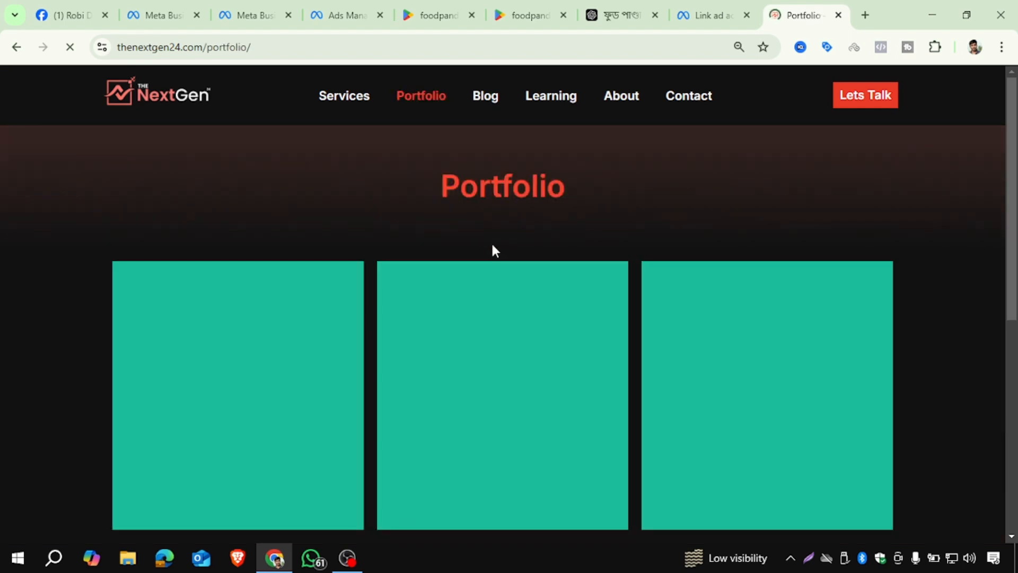
{"action": "scroll", "coordinate": [492, 240], "scroll_direction": "down", "scroll_amount": 3}
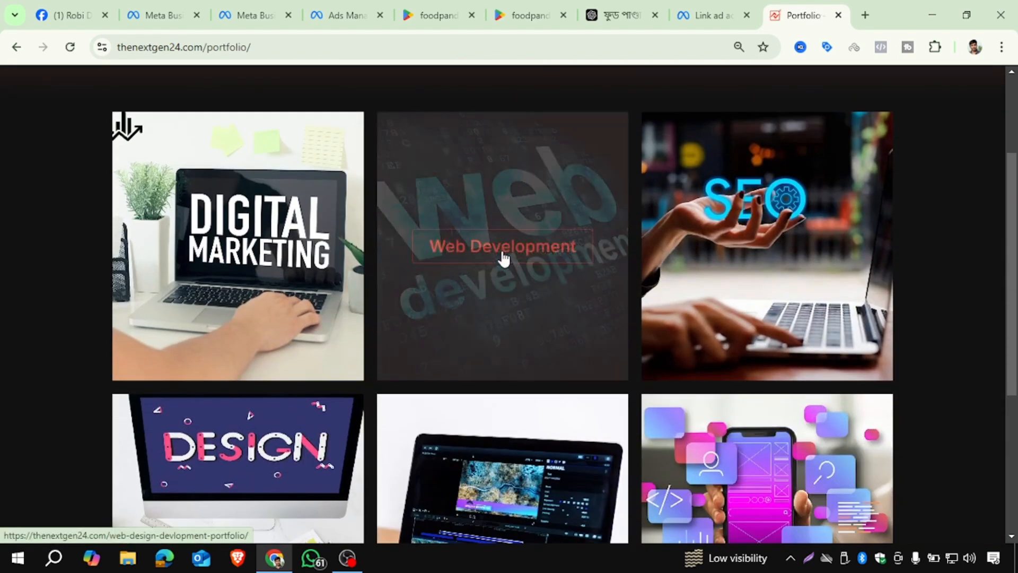
{"action": "scroll", "coordinate": [503, 257], "scroll_direction": "down", "scroll_amount": 5}
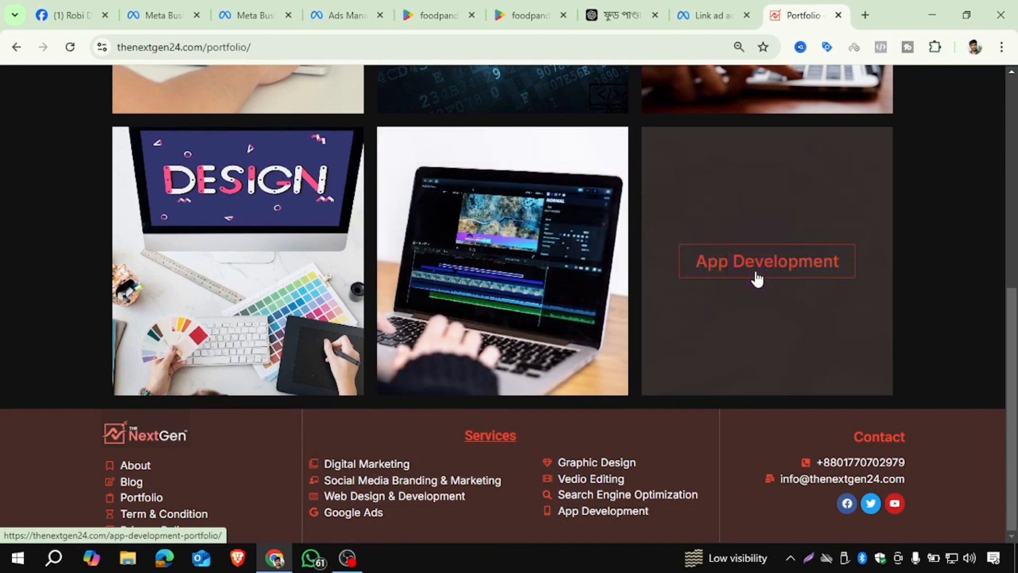
{"action": "left_click", "coordinate": [755, 263]}
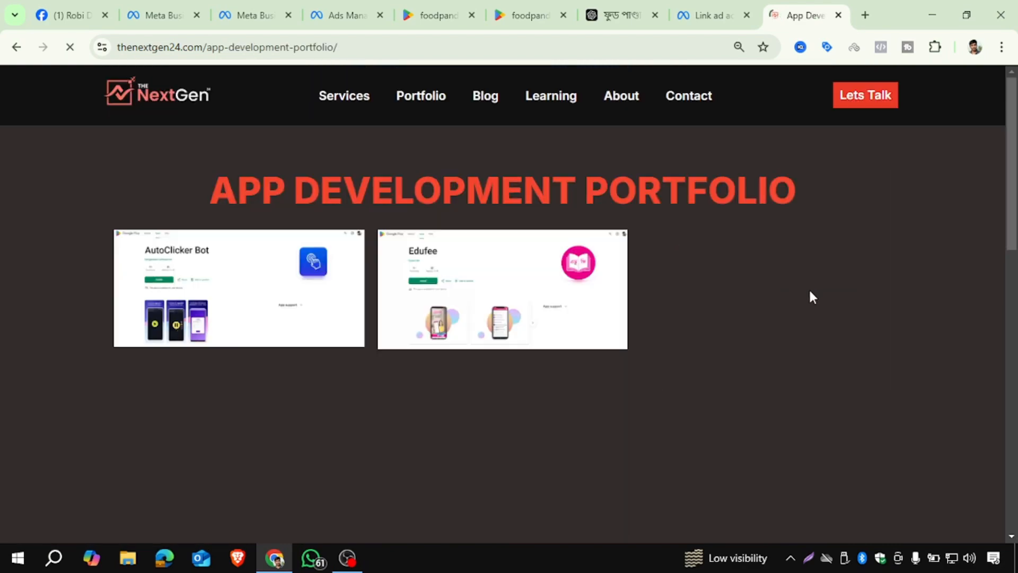
Look over the app projects shown on the App Development portfolio page.
{"action": "scroll", "coordinate": [342, 306], "scroll_direction": "down", "scroll_amount": 5}
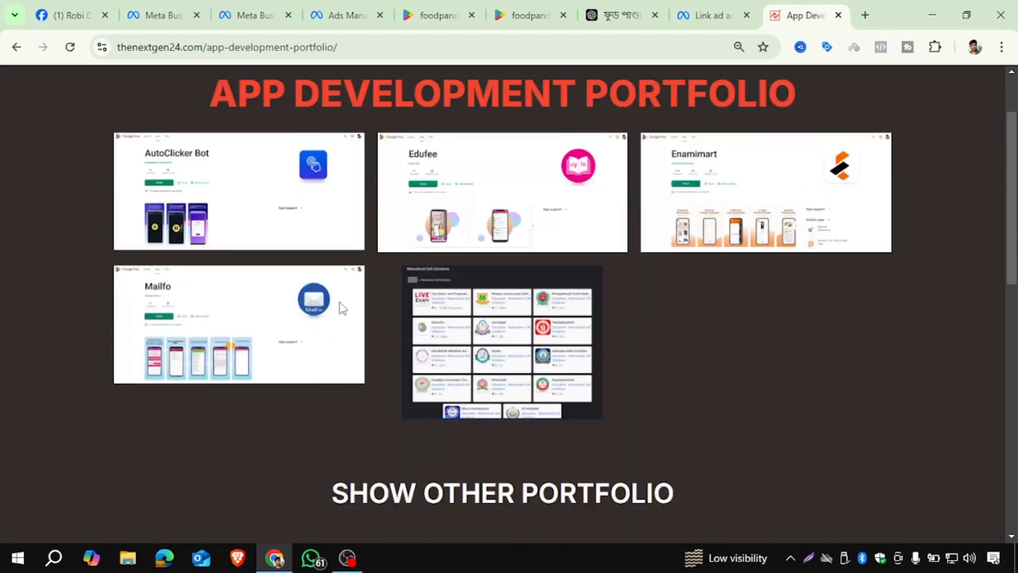
{"action": "scroll", "coordinate": [325, 295], "scroll_direction": "up", "scroll_amount": 5}
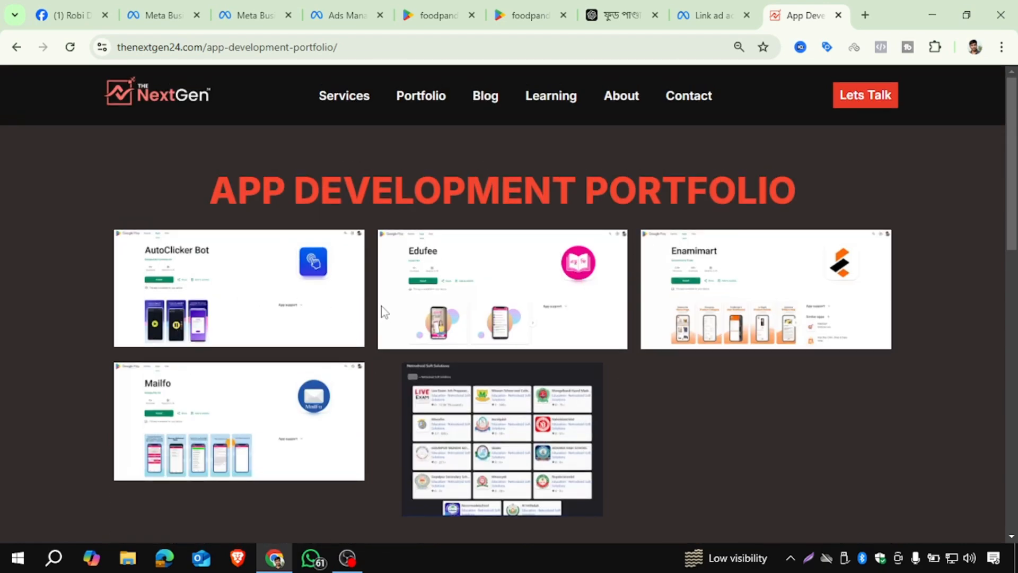
{"action": "scroll", "coordinate": [653, 289], "scroll_direction": "down", "scroll_amount": 15}
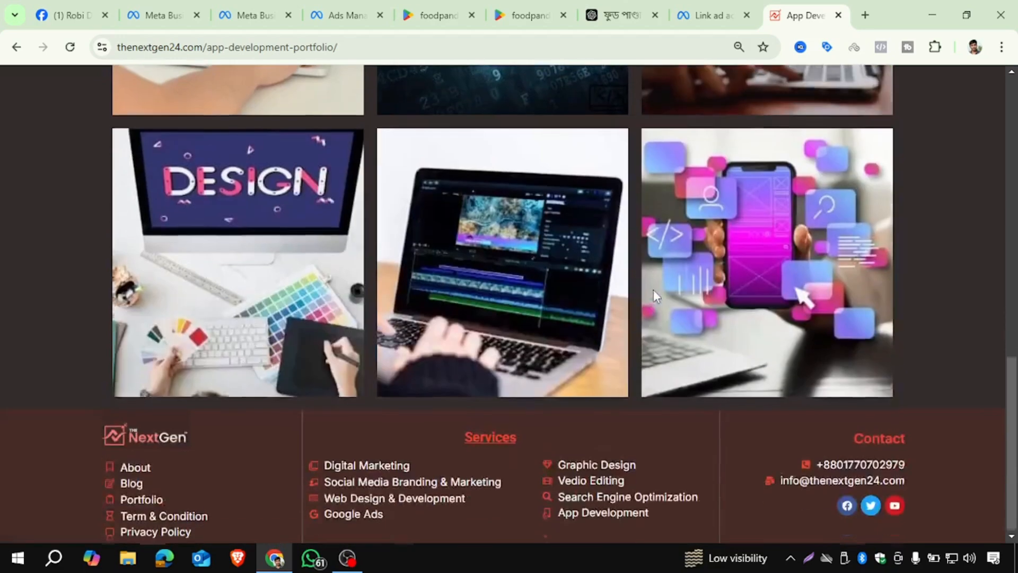
{"action": "scroll", "coordinate": [653, 289], "scroll_direction": "up", "scroll_amount": 12}
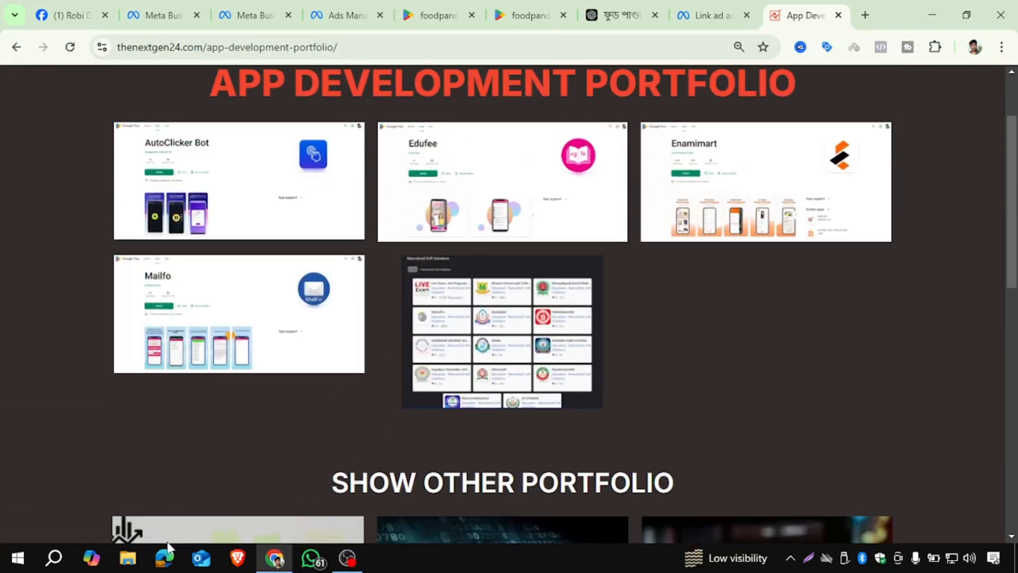
Switch to File Explorer and open the App Development folder under Business (G:), Next Gen 24, Portfolio.
{"action": "left_click", "coordinate": [129, 557]}
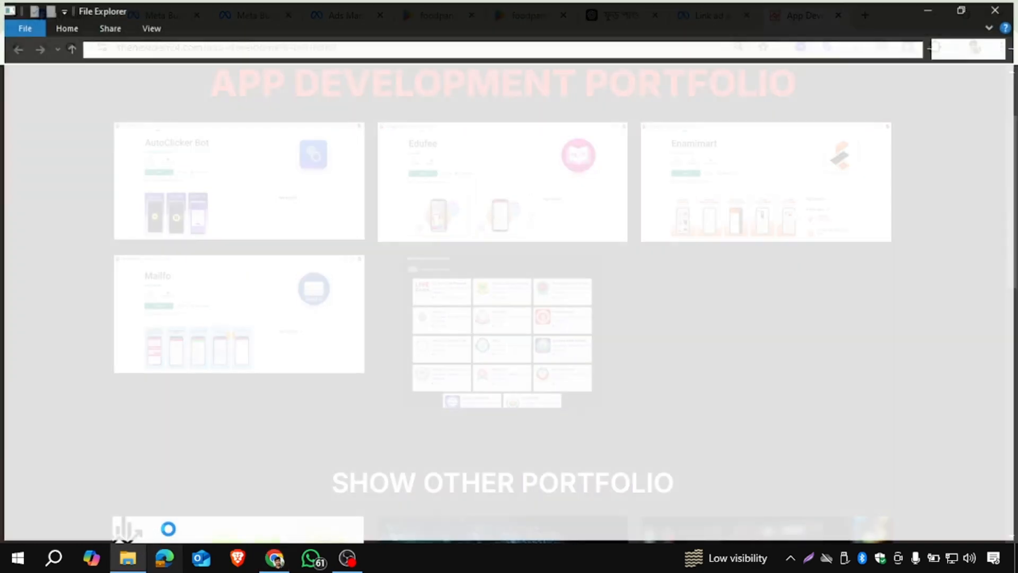
{"action": "scroll", "coordinate": [45, 369], "scroll_direction": "down", "scroll_amount": 1}
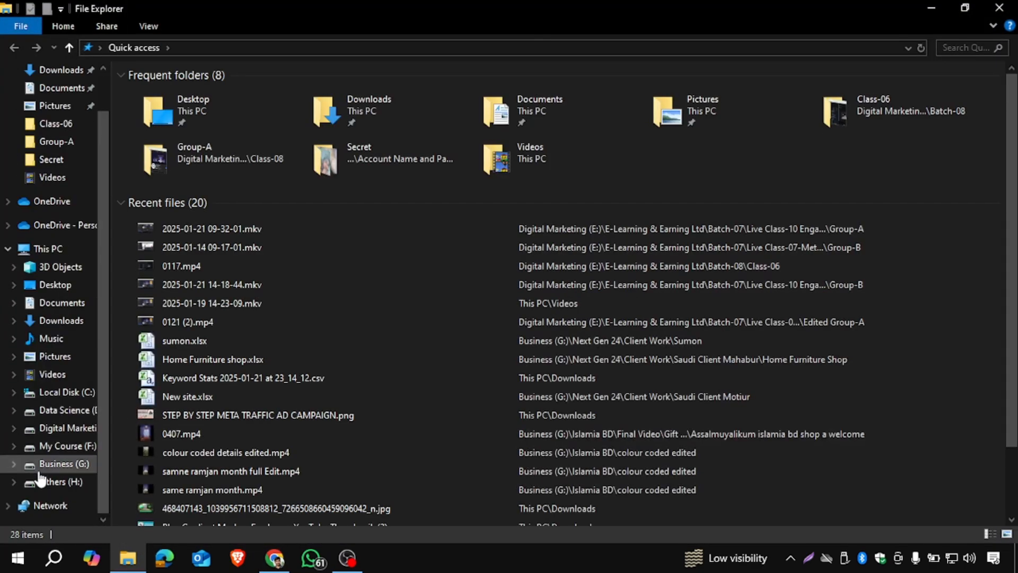
{"action": "left_click", "coordinate": [58, 464]}
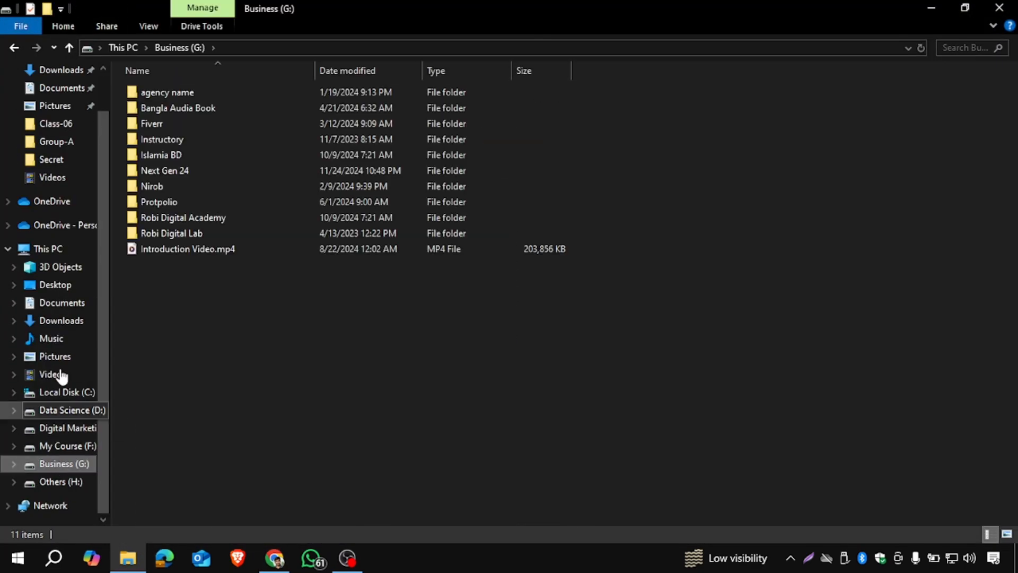
{"action": "double_click", "coordinate": [193, 171]}
{"action": "double_click", "coordinate": [427, 141]}
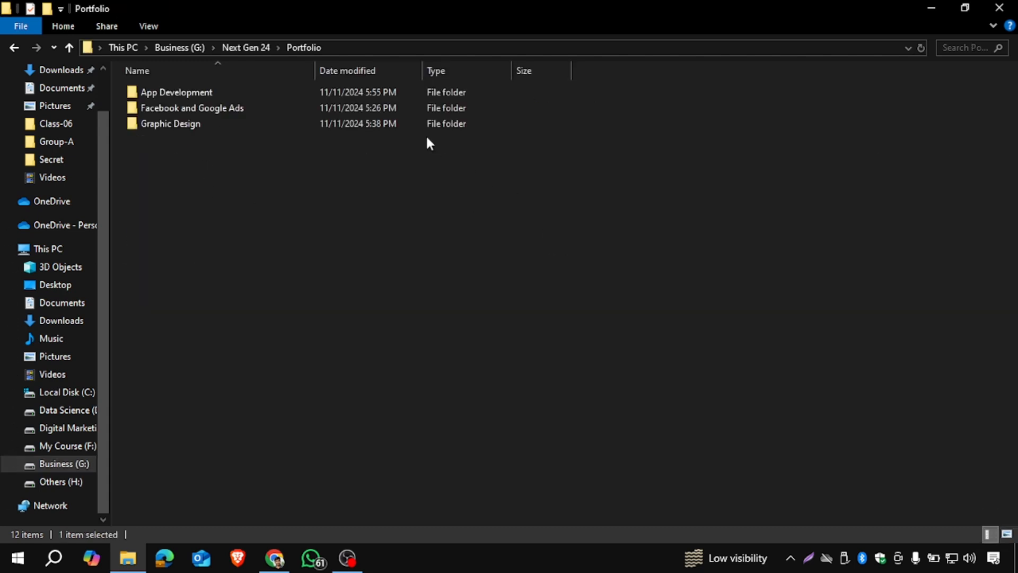
{"action": "left_click", "coordinate": [185, 95]}
{"action": "double_click", "coordinate": [185, 95]}
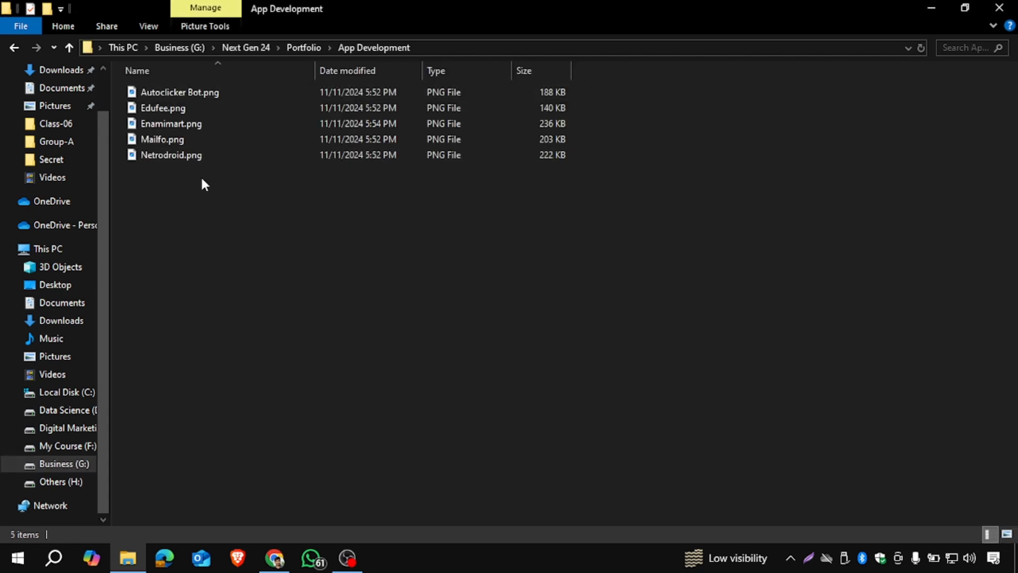
Open Autoclicker Bot.png and browse the folder's app screenshots through to Netrodroid.png.
{"action": "left_click", "coordinate": [175, 94]}
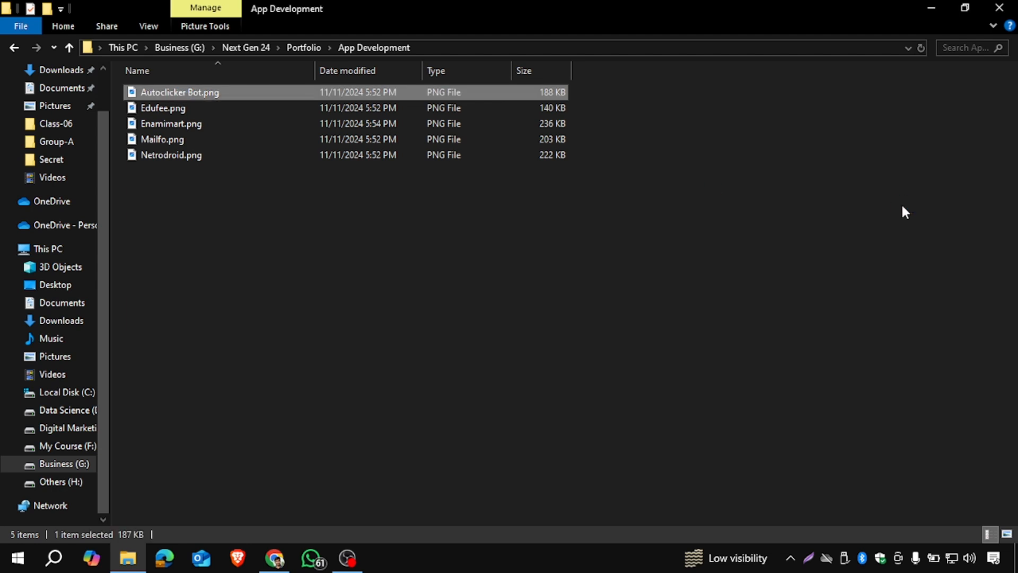
{"action": "key", "text": "Return"}
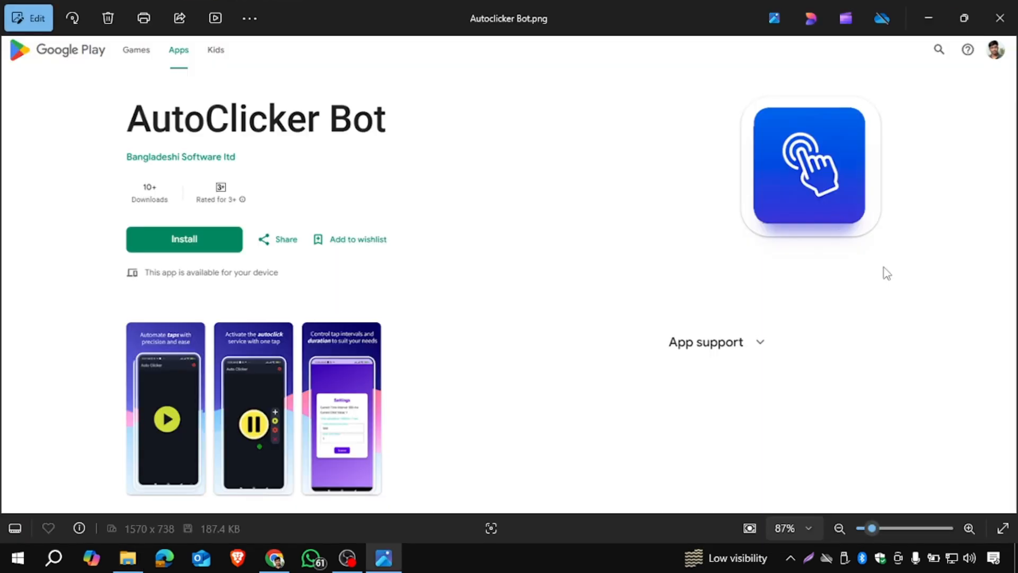
{"action": "left_click", "coordinate": [1005, 285]}
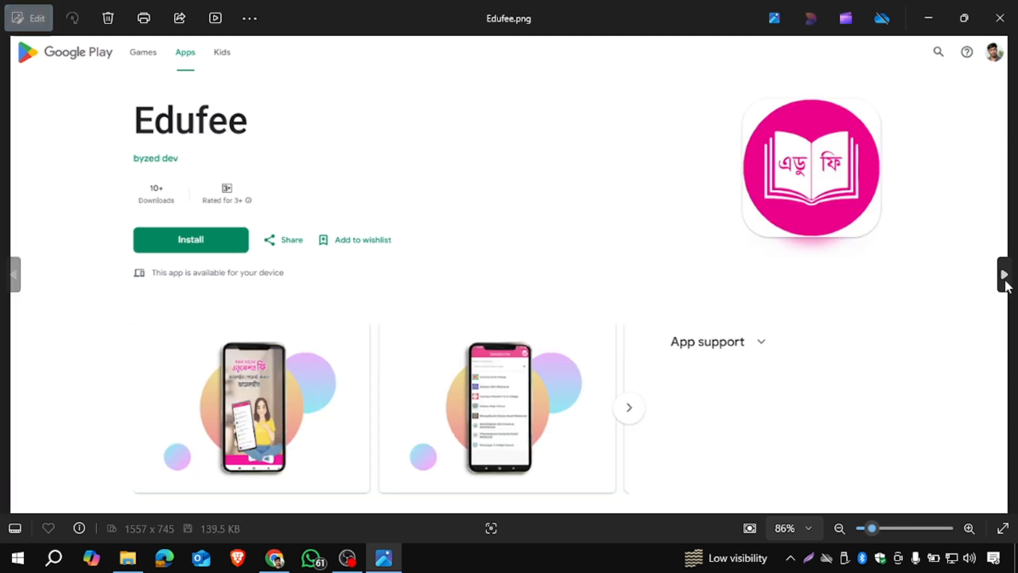
{"action": "left_click", "coordinate": [1006, 284]}
{"action": "left_click", "coordinate": [1005, 275]}
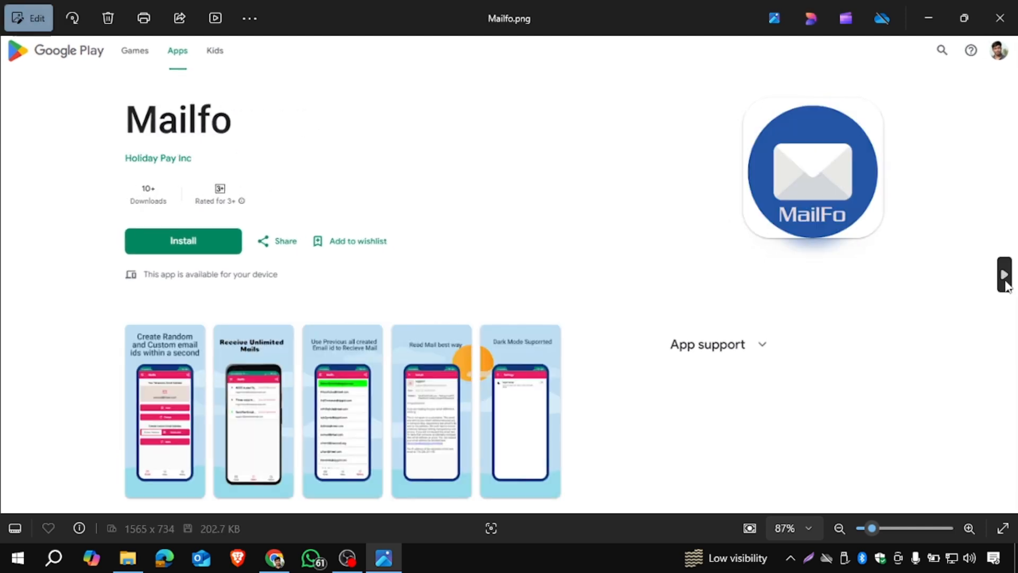
{"action": "left_click", "coordinate": [1005, 279]}
Examine the apps in Netrodroid.png up close, and return to New App promotion Ad in Ads Manager.
{"action": "scroll", "coordinate": [309, 267], "scroll_direction": "up", "scroll_amount": 4}
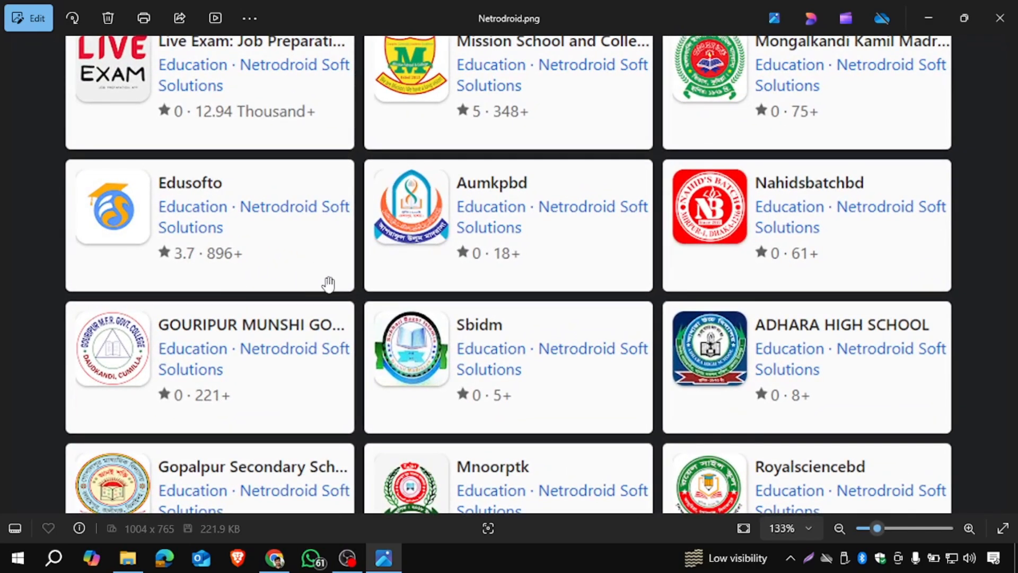
{"action": "left_click_drag", "start_coordinate": [329, 284], "coordinate": [506, 128]}
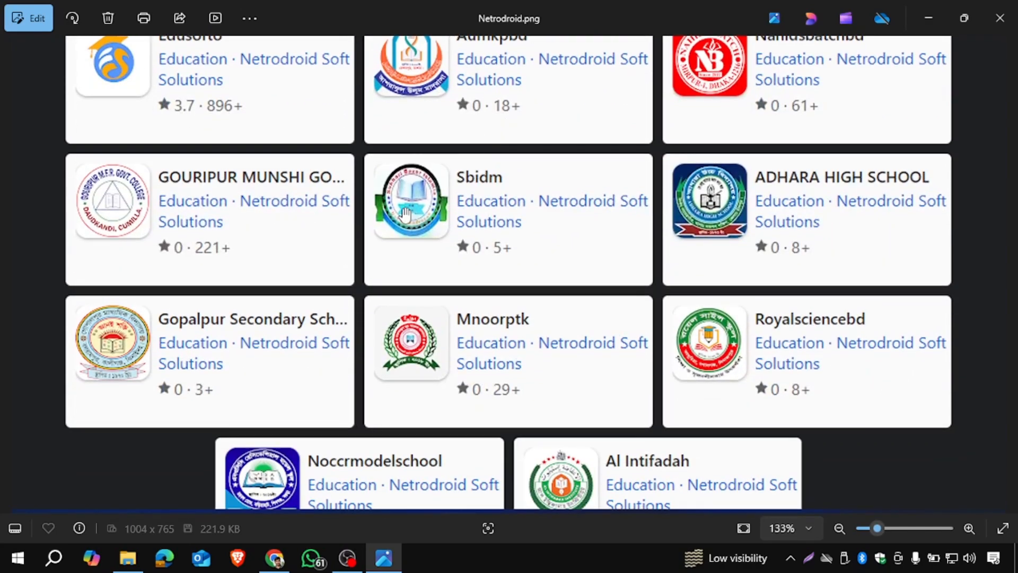
{"action": "scroll", "coordinate": [506, 127], "scroll_direction": "down", "scroll_amount": 3}
{"action": "scroll", "coordinate": [414, 262], "scroll_direction": "down", "scroll_amount": 1}
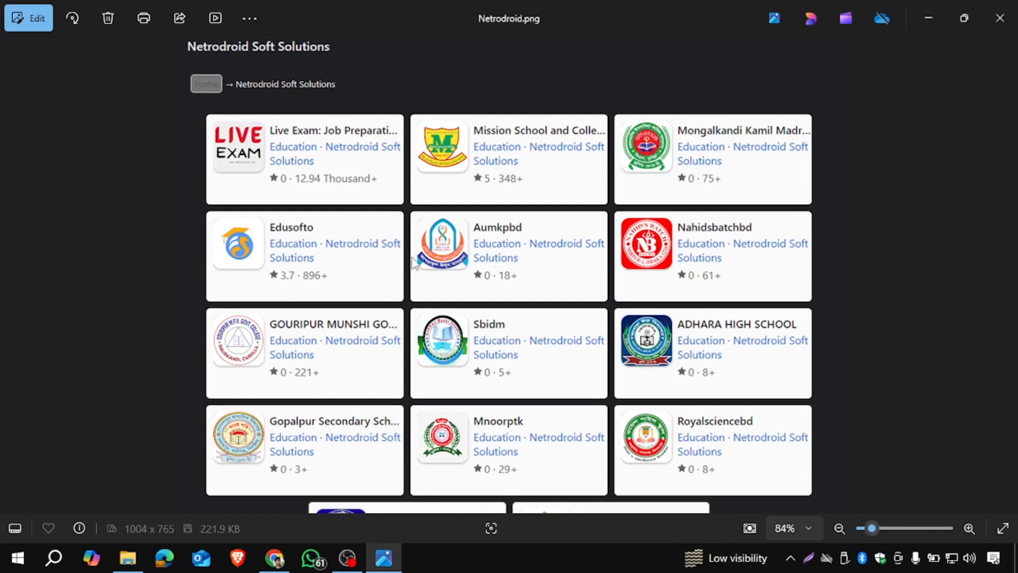
{"action": "scroll", "coordinate": [415, 266], "scroll_direction": "up", "scroll_amount": 5}
{"action": "scroll", "coordinate": [412, 281], "scroll_direction": "down", "scroll_amount": 5}
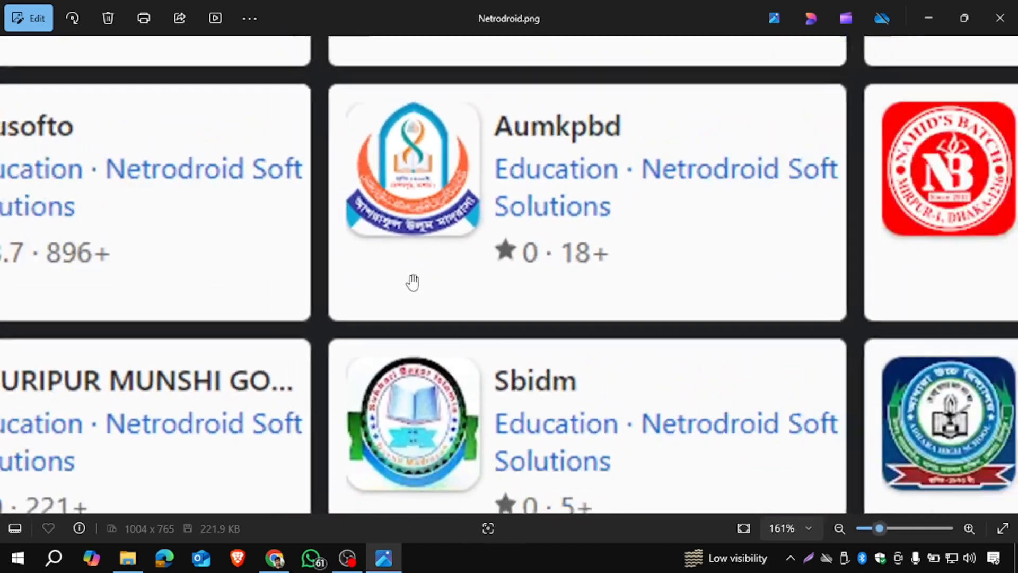
{"action": "left_click", "coordinate": [273, 559]}
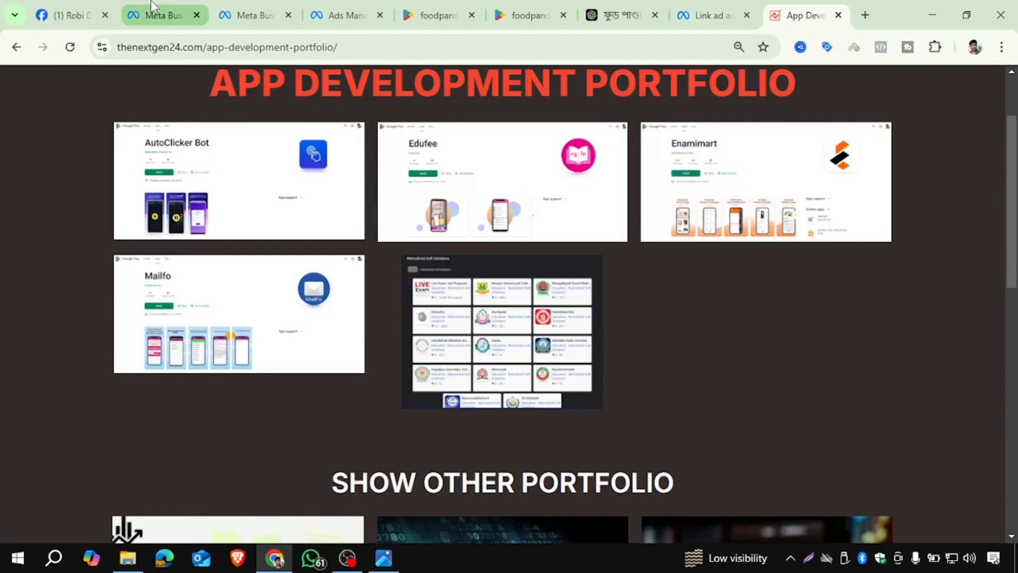
{"action": "left_click", "coordinate": [345, 15]}
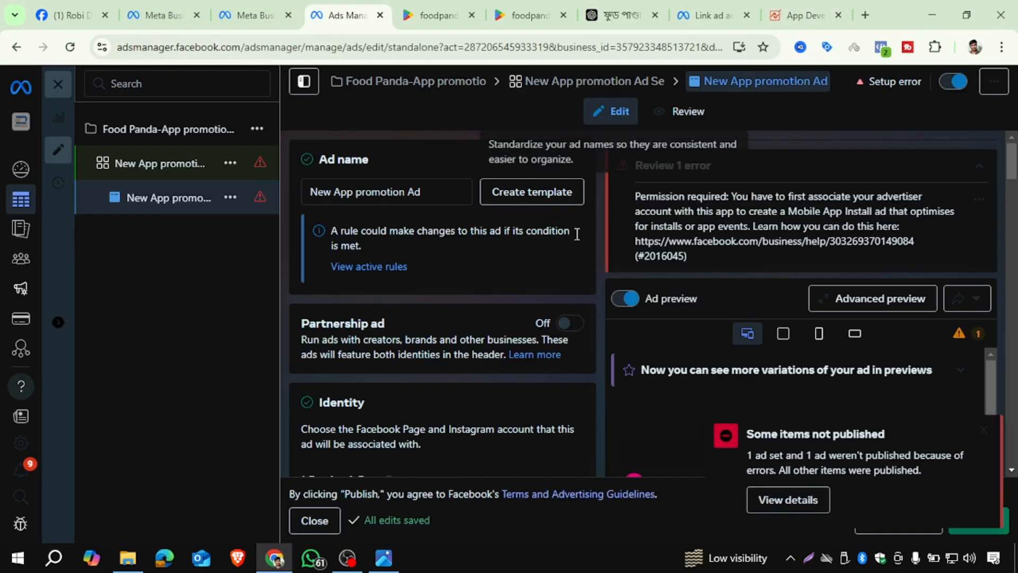